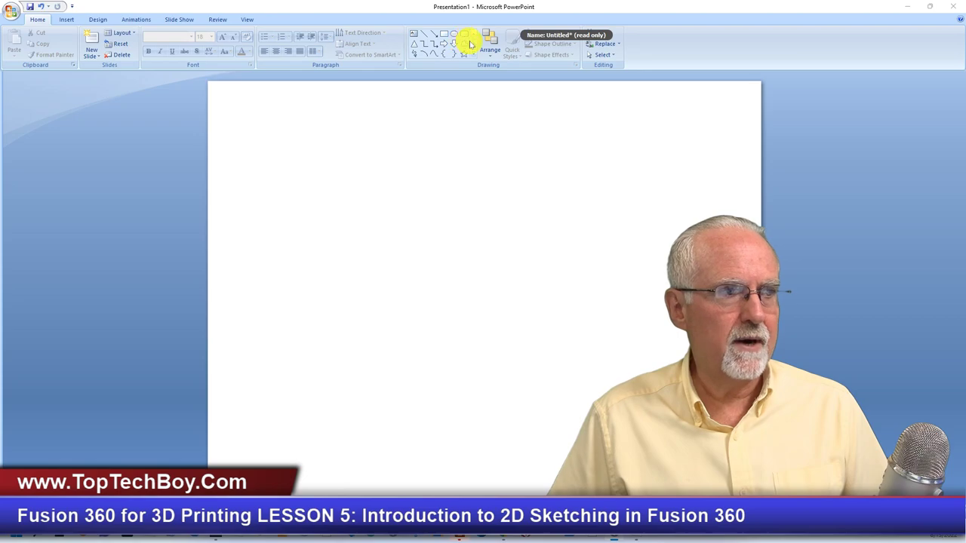
# Draw a tall blue rectangle on the slide's left side with the Rectangle shape.
pyautogui.click(448, 37)
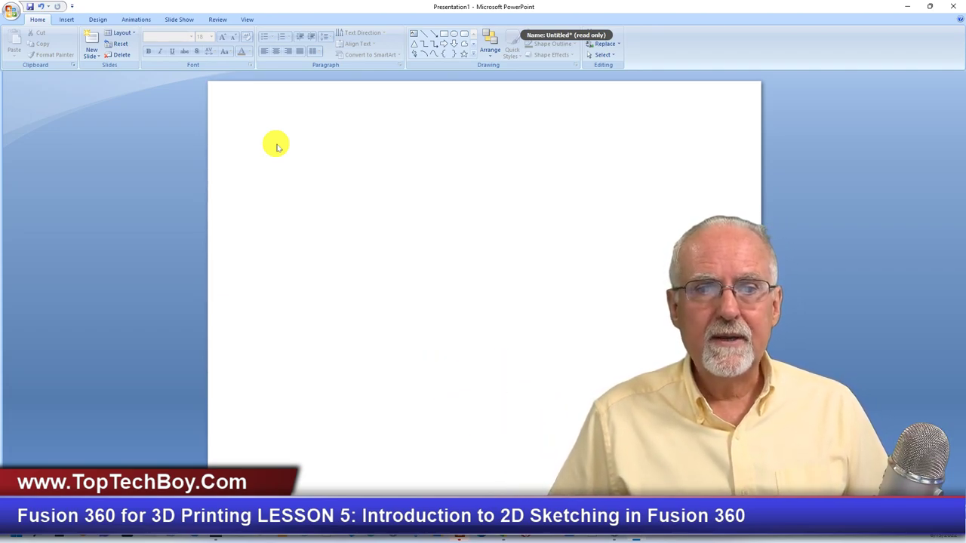
pyautogui.moveTo(277, 145); pyautogui.dragTo(475, 348)
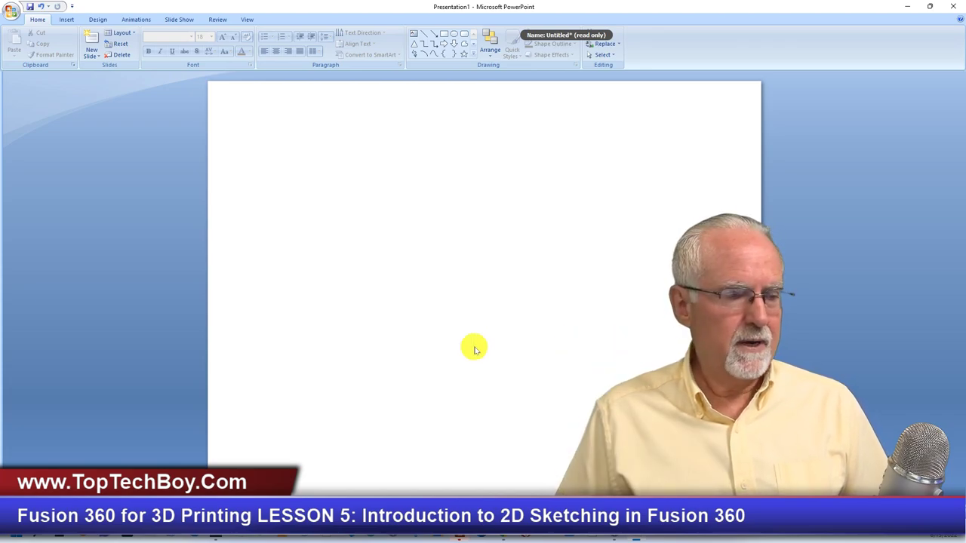
pyautogui.click(444, 44)
pyautogui.moveTo(286, 145)
pyautogui.mouseDown()
pyautogui.moveTo(357, 211)
pyautogui.moveTo(448, 362)
pyautogui.mouseUp()
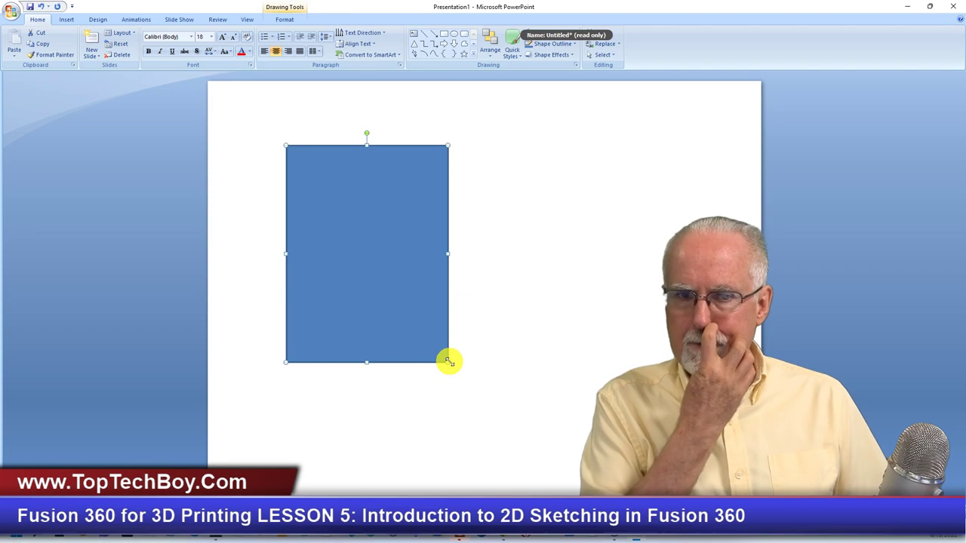
# Cancel an unfinished second rectangle and pick the Rectangle shape again.
pyautogui.click(471, 146)
pyautogui.moveTo(470, 143); pyautogui.dragTo(596, 270)
pyautogui.press('Escape')
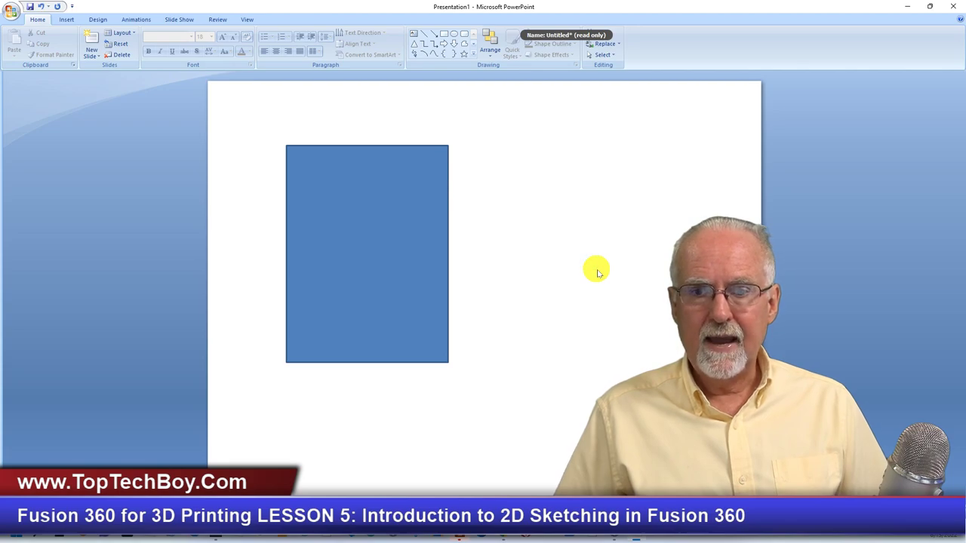
pyautogui.click(444, 34)
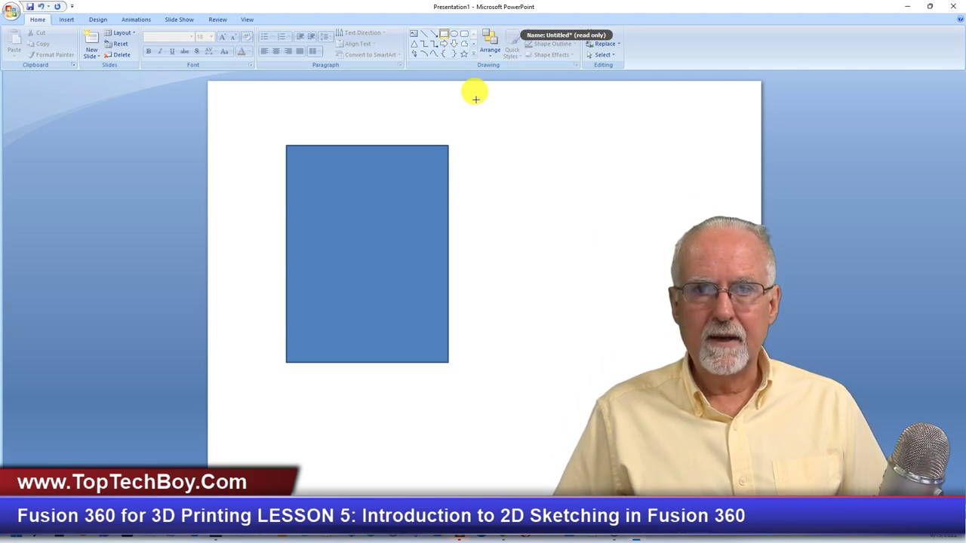
# Draw a squarer second rectangle right of the first and nudge each shape into place.
pyautogui.moveTo(483, 147)
pyautogui.mouseDown()
pyautogui.moveTo(597, 248)
pyautogui.moveTo(638, 309)
pyautogui.mouseUp()
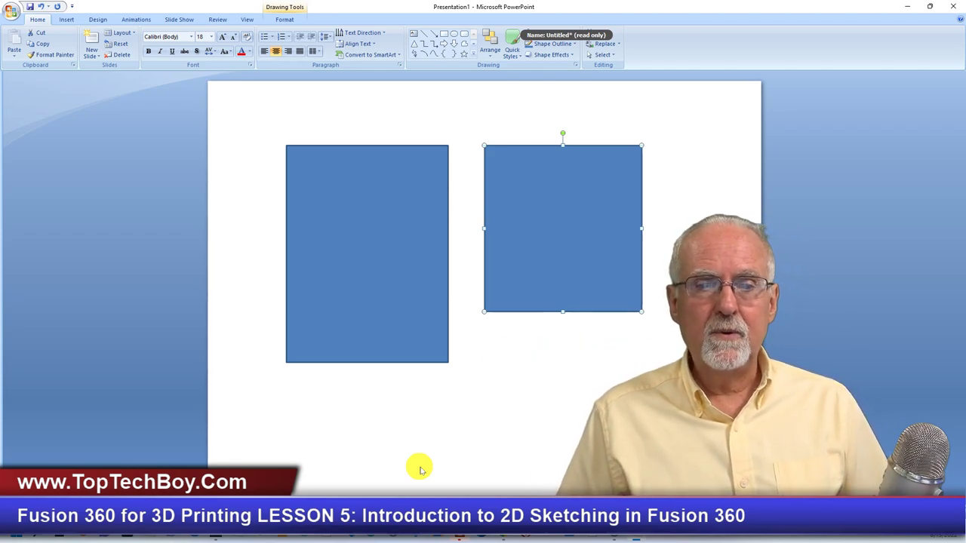
pyautogui.click(362, 238)
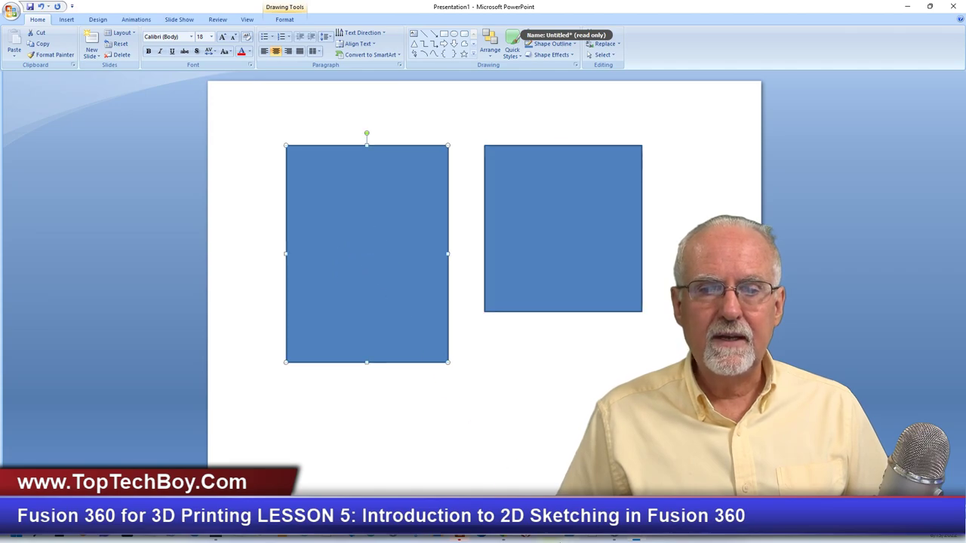
pyautogui.moveTo(370, 226); pyautogui.dragTo(354, 266)
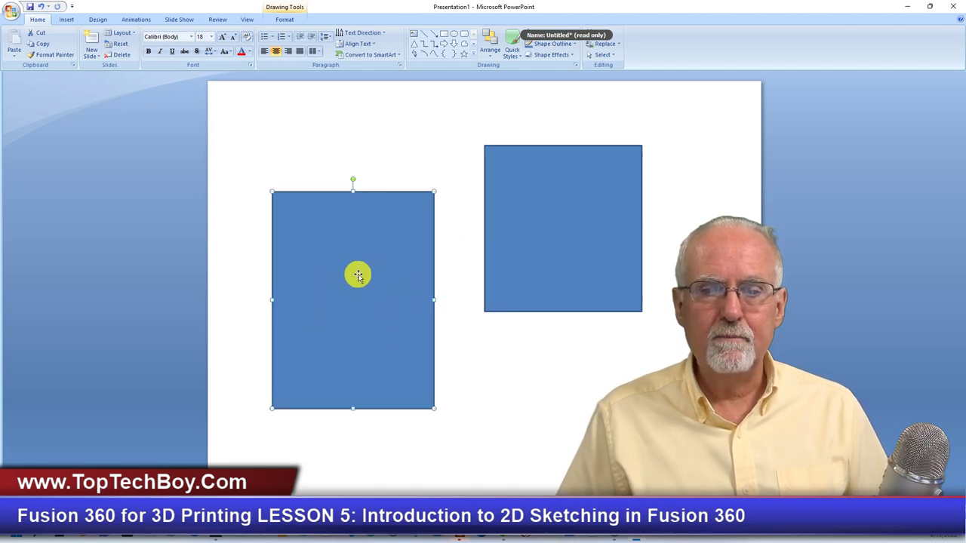
pyautogui.click(542, 217)
pyautogui.moveTo(542, 216); pyautogui.dragTo(518, 261)
# Marquee-select both rectangles and move them together up toward the slide's upper middle.
pyautogui.moveTo(221, 154); pyautogui.dragTo(683, 464)
pyautogui.moveTo(385, 267); pyautogui.dragTo(371, 239)
pyautogui.click(655, 261)
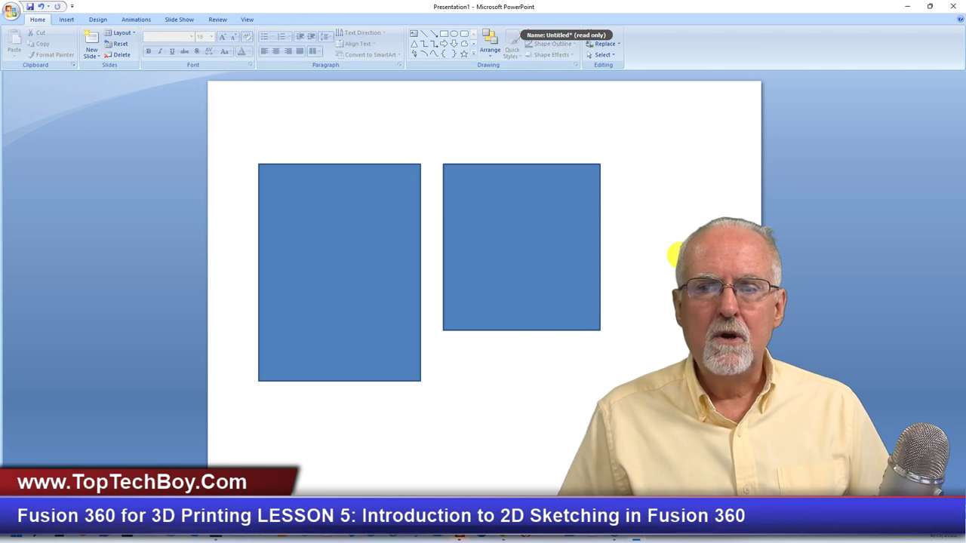
# Resize the right rectangle's width and height, then rotate it into a tilted diamond.
pyautogui.click(563, 221)
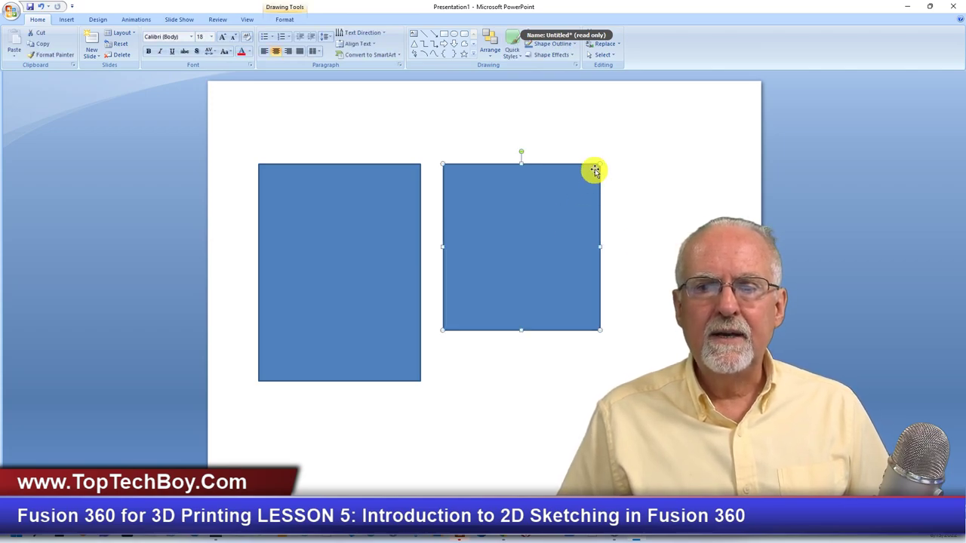
pyautogui.moveTo(600, 164); pyautogui.dragTo(615, 202)
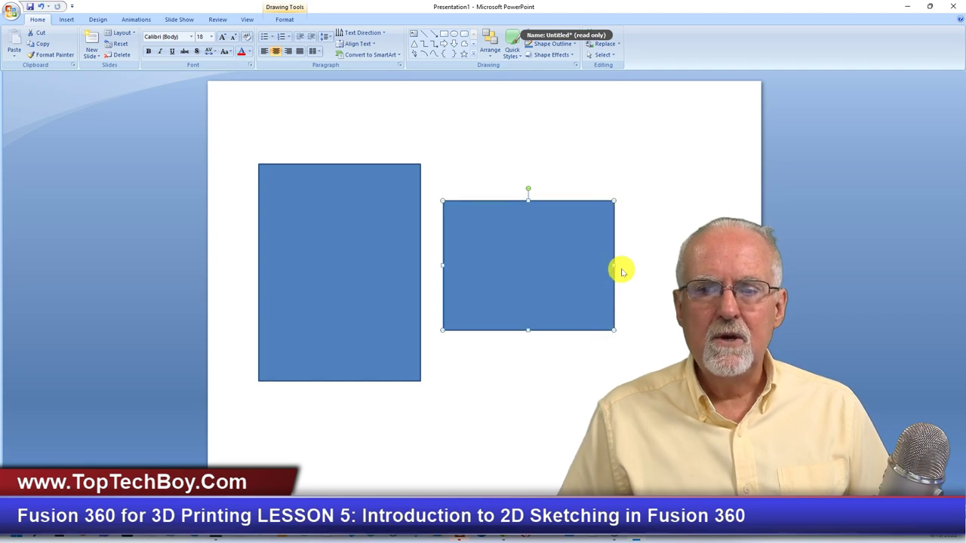
pyautogui.moveTo(612, 269); pyautogui.dragTo(644, 265)
pyautogui.moveTo(643, 262)
pyautogui.mouseDown()
pyautogui.moveTo(600, 265)
pyautogui.moveTo(642, 263)
pyautogui.mouseUp()
pyautogui.moveTo(559, 326); pyautogui.dragTo(499, 315)
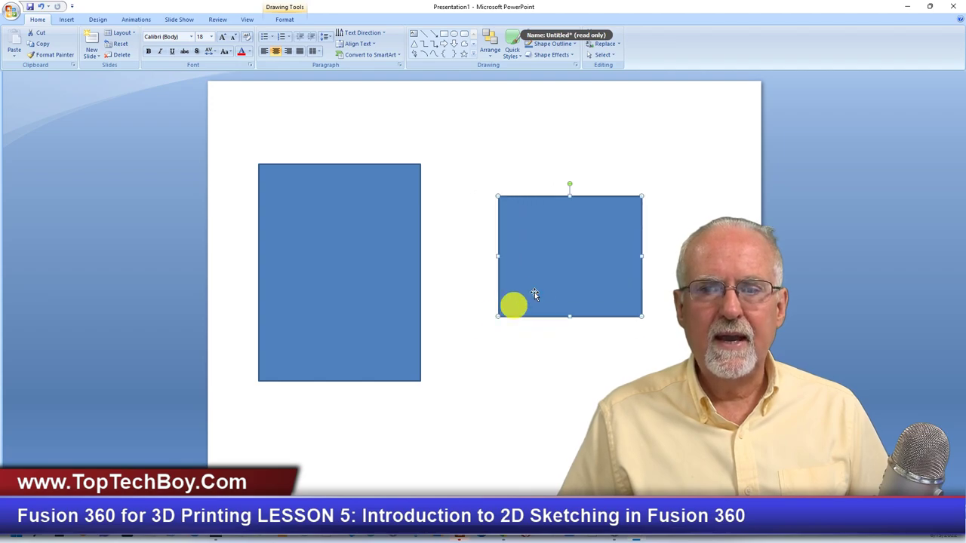
pyautogui.moveTo(568, 185); pyautogui.dragTo(631, 205)
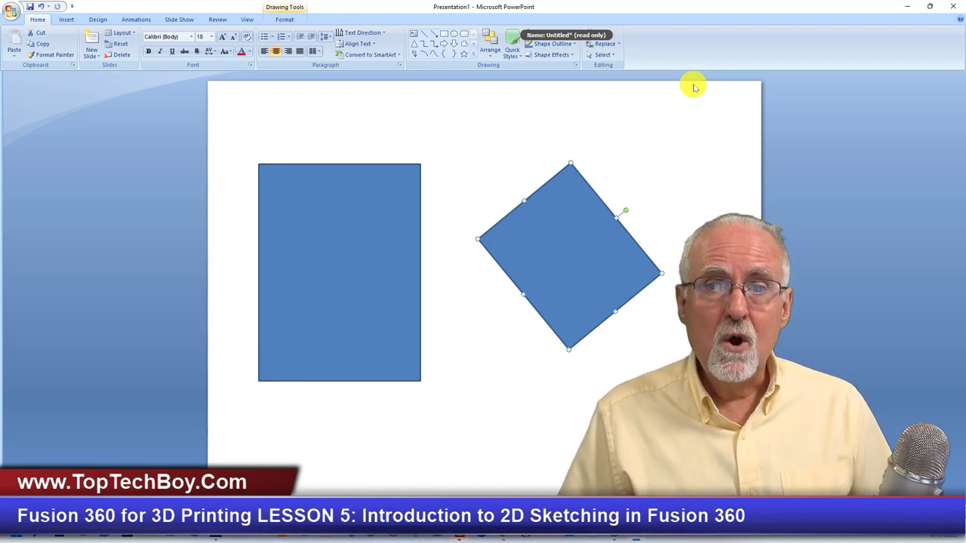
pyautogui.click(352, 237)
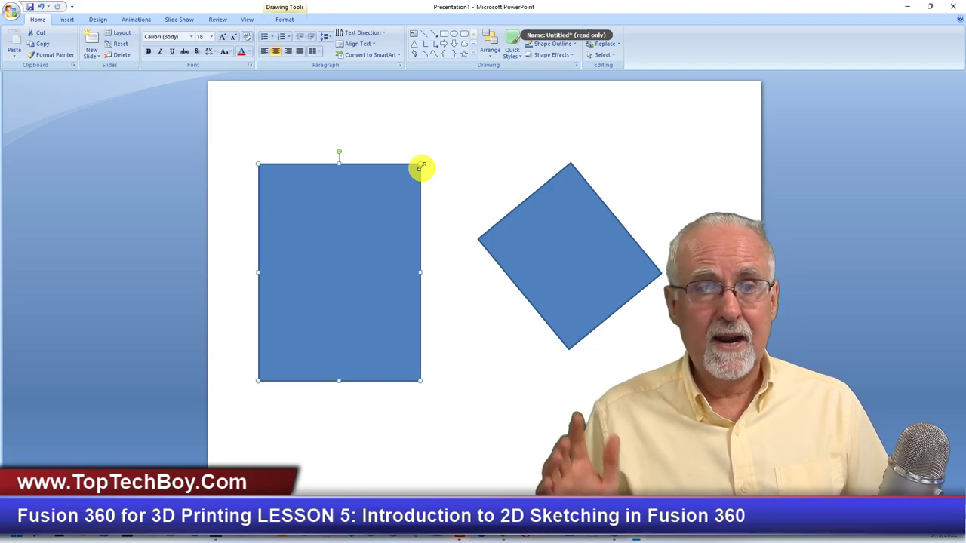
# Make the left rectangle slightly wider and shorter, then minimize PowerPoint.
pyautogui.moveTo(421, 167)
pyautogui.mouseDown()
pyautogui.moveTo(453, 140)
pyautogui.moveTo(426, 169)
pyautogui.mouseUp()
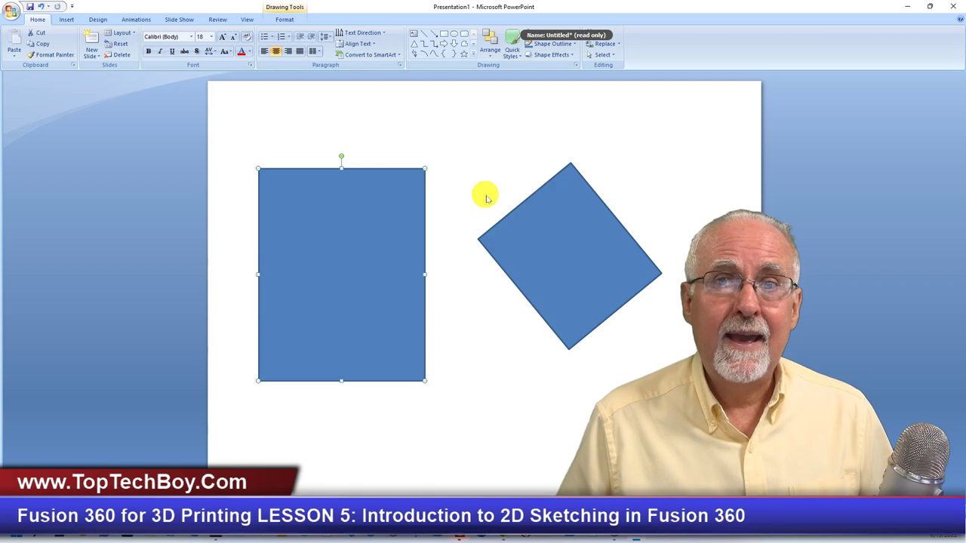
pyautogui.click(908, 7)
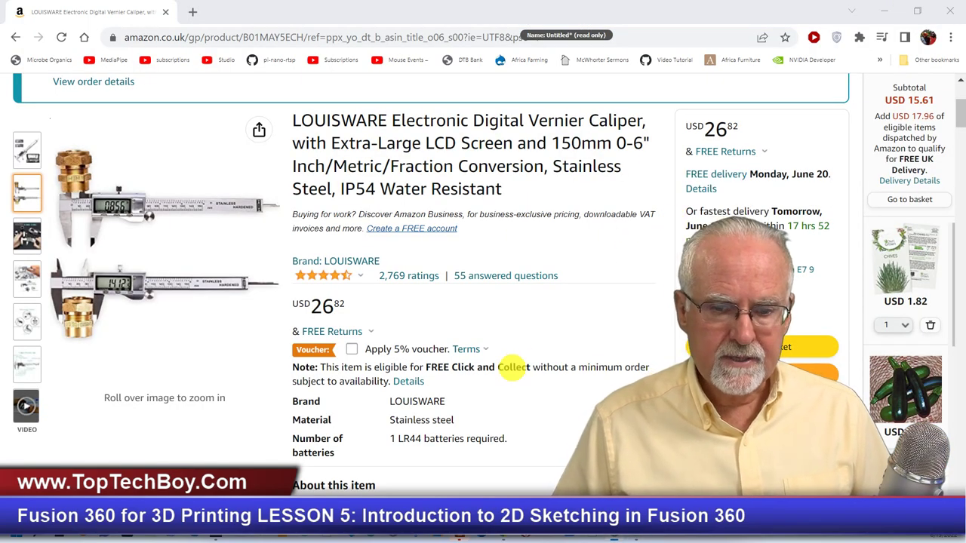
# Bring the Fusion 360 window forward, then switch back to the PowerPoint slide.
pyautogui.click(459, 538)
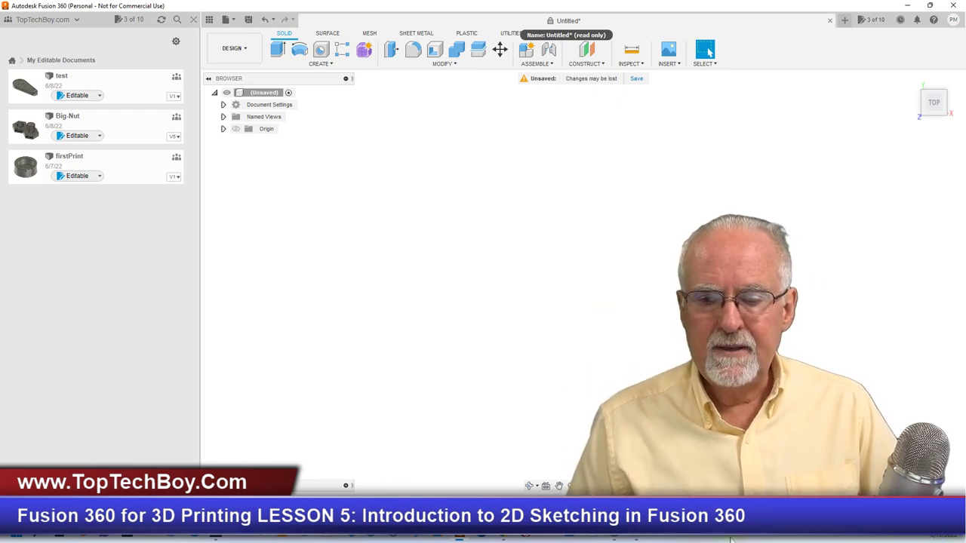
pyautogui.click(632, 538)
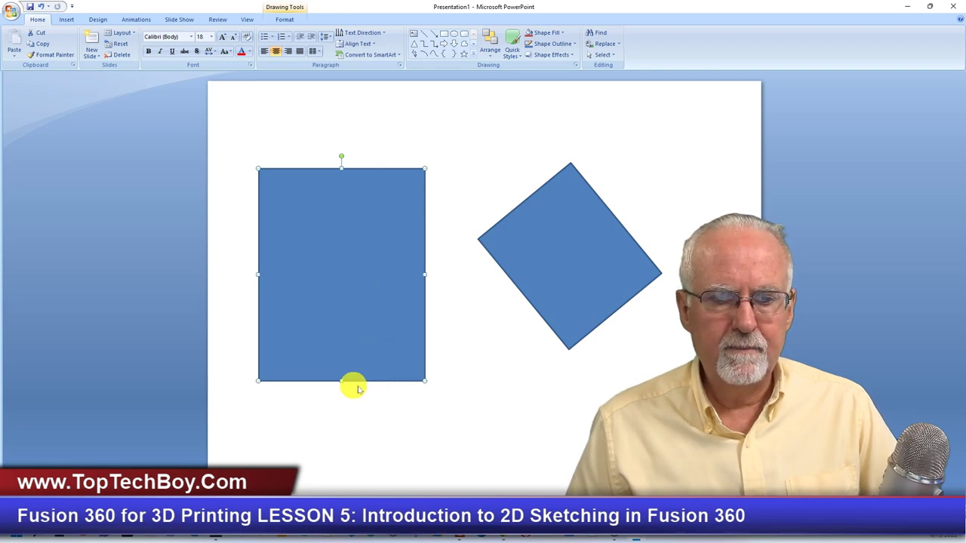
# Shrink the left rectangle into a small wide shape at the upper left and duplicate it.
pyautogui.moveTo(422, 382); pyautogui.dragTo(393, 252)
pyautogui.moveTo(329, 224); pyautogui.dragTo(344, 178)
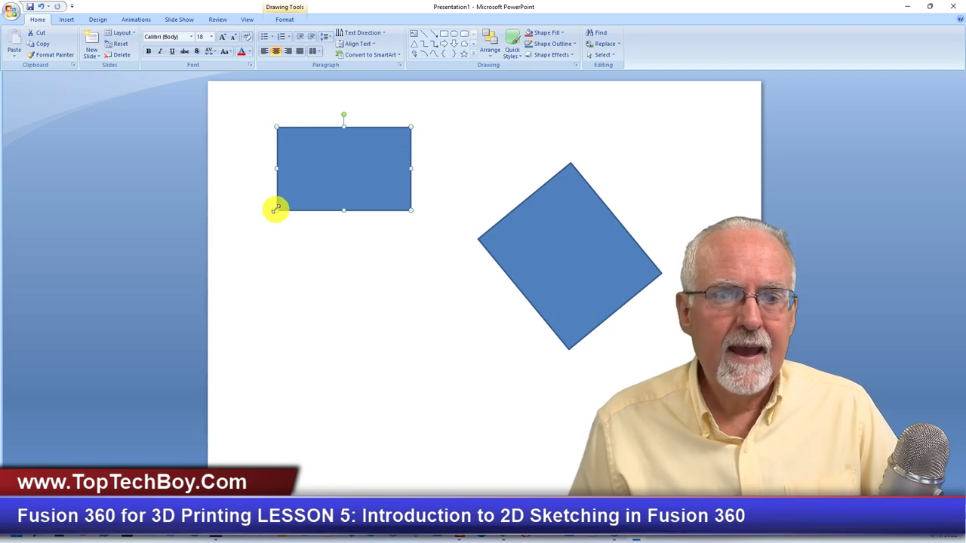
pyautogui.moveTo(276, 210)
pyautogui.mouseDown()
pyautogui.moveTo(260, 300)
pyautogui.moveTo(283, 240)
pyautogui.moveTo(282, 207)
pyautogui.moveTo(272, 206)
pyautogui.moveTo(285, 216)
pyautogui.mouseUp()
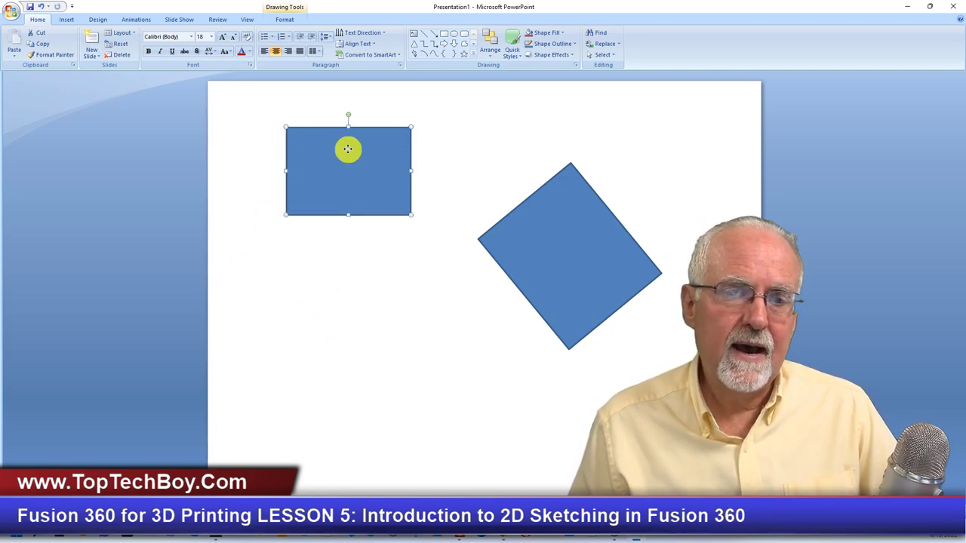
pyautogui.hotkey('ctrl', 'd')
# Place the copy below the original, add a third stacked copy, and minimize PowerPoint.
pyautogui.moveTo(347, 148); pyautogui.dragTo(338, 247)
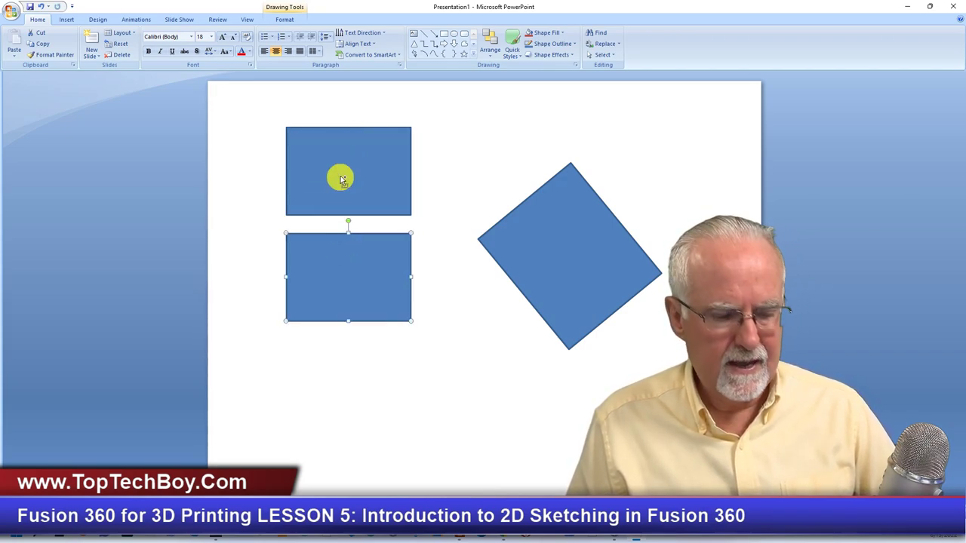
pyautogui.hotkey('ctrl', 'd')
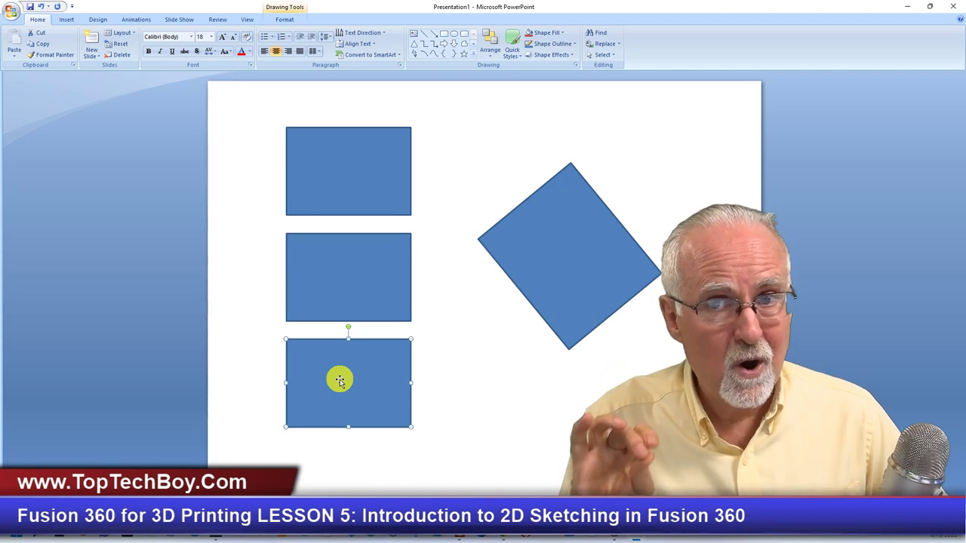
pyautogui.click(908, 7)
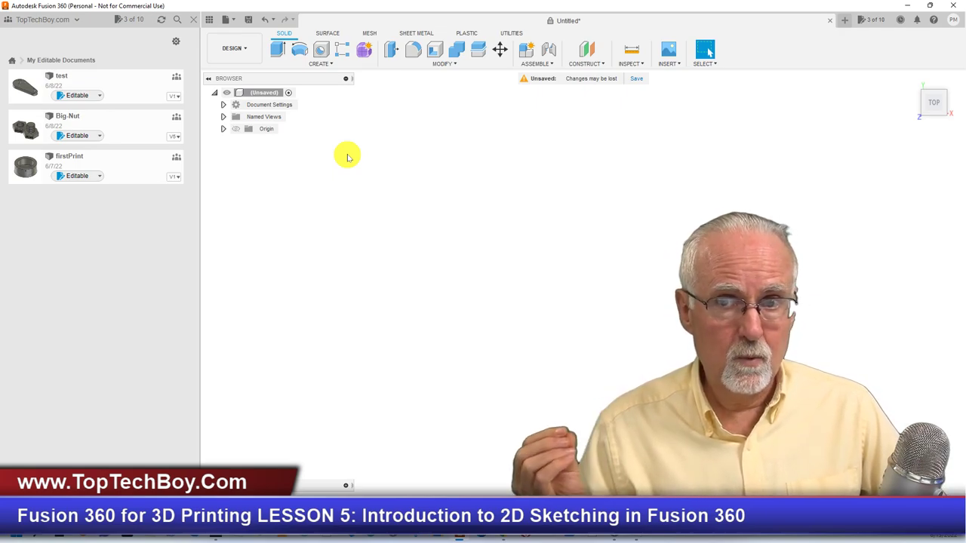
# Open the Solid CREATE dropdown in the empty untitled Fusion 360 design.
pyautogui.click(330, 66)
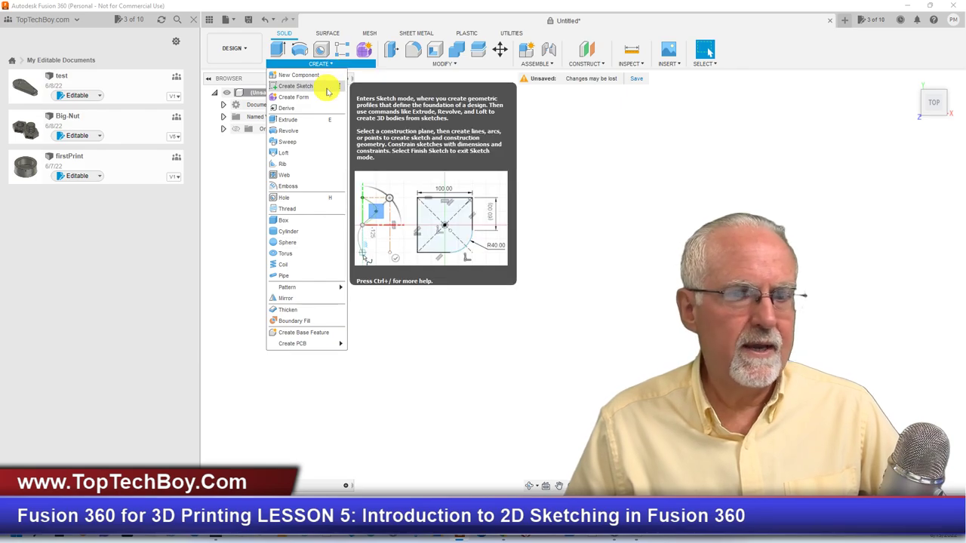
# Cancel the started sketch and return the empty design to the isometric home view.
pyautogui.click(328, 90)
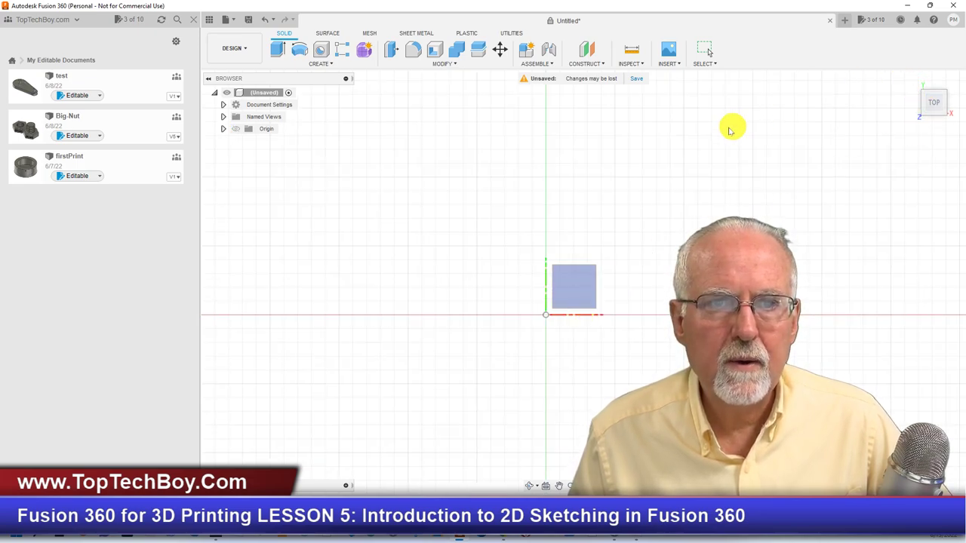
pyautogui.hotkey('ctrl', 'z')
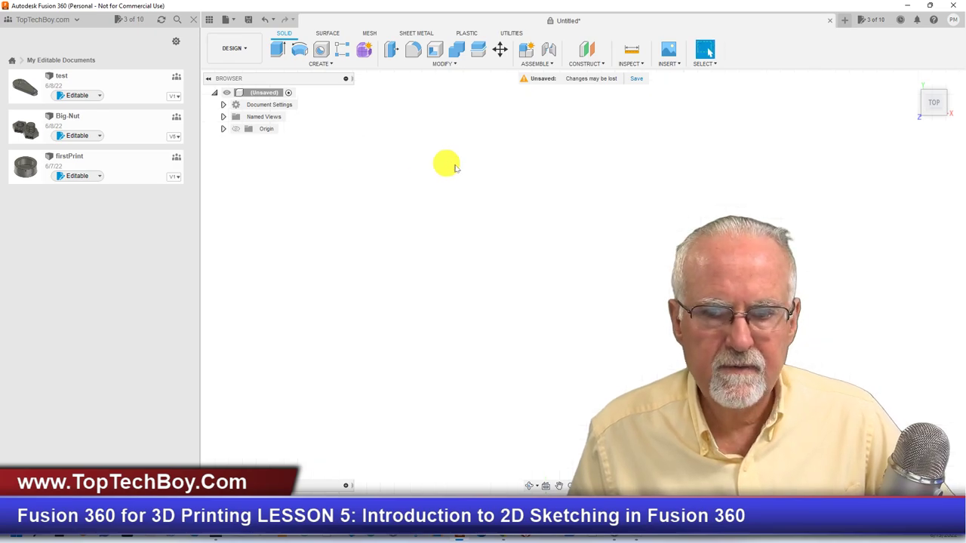
pyautogui.click(912, 79)
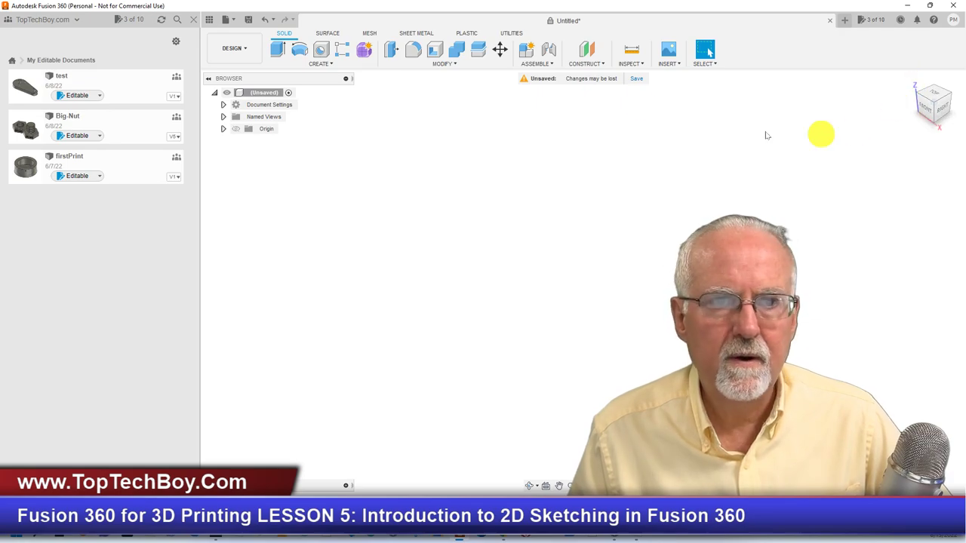
pyautogui.click(332, 67)
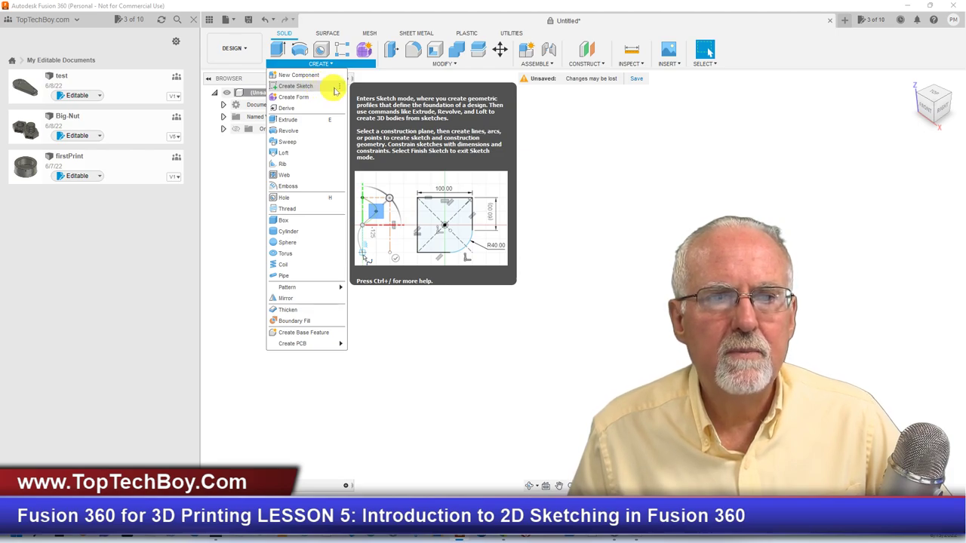
# Start a new sketch on the horizontal top plane and open its CREATE tool list.
pyautogui.click(335, 87)
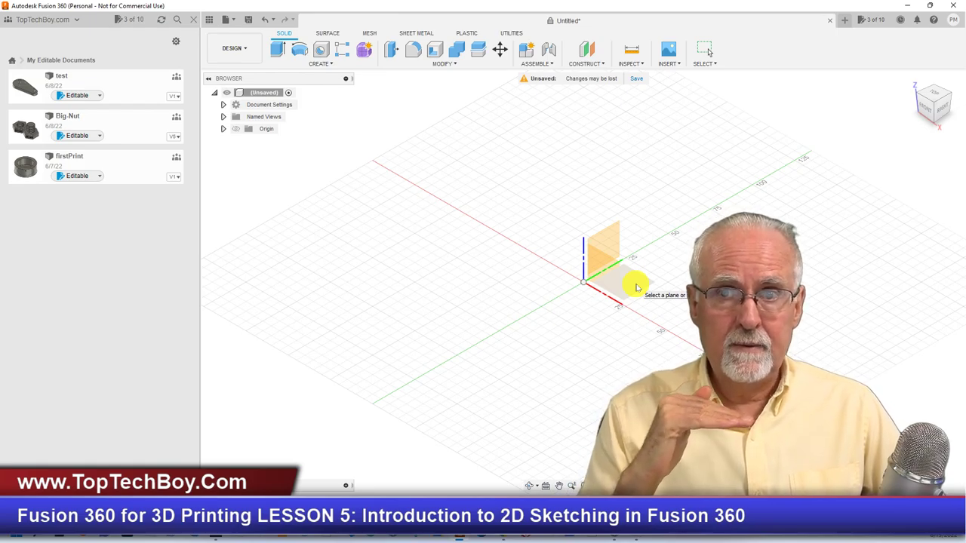
pyautogui.click(636, 288)
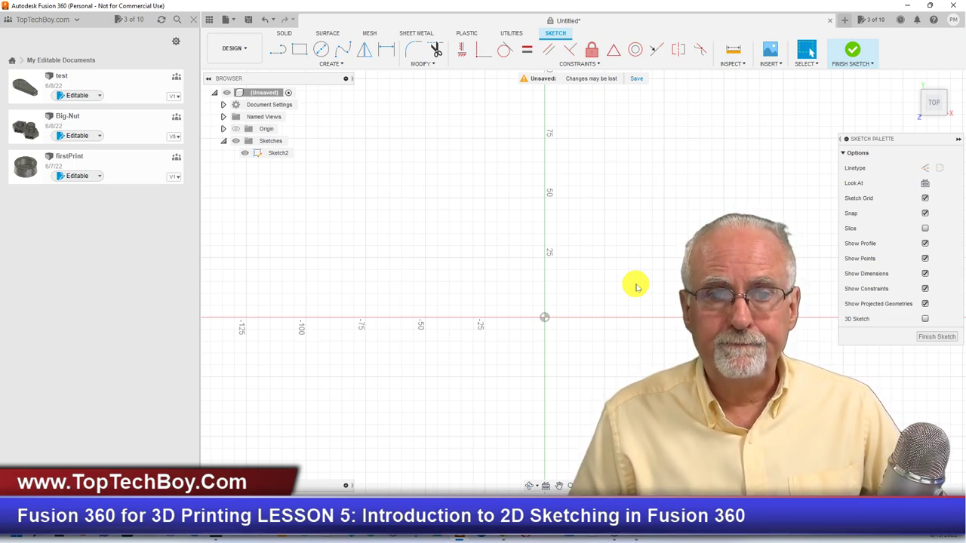
pyautogui.click(342, 64)
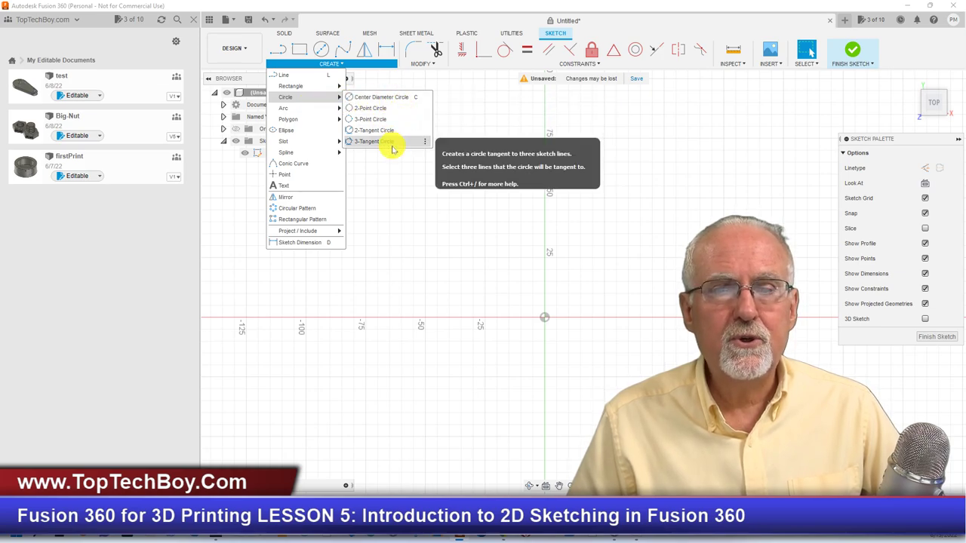
# Start the Center Diameter Circle tool from the Create menu in the empty Sketch2.
pyautogui.click(420, 99)
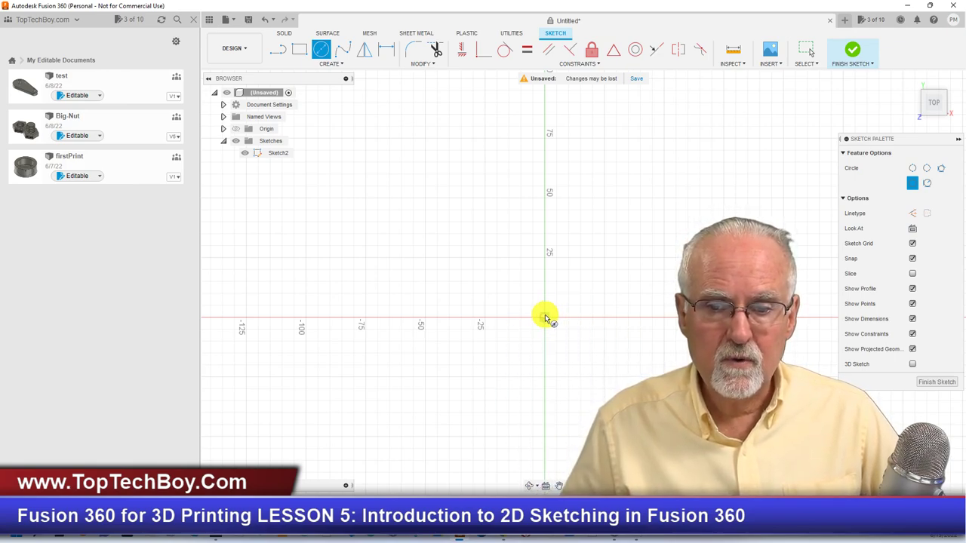
# Draw a 100 mm diameter circle centred on the origin.
pyautogui.click(545, 317)
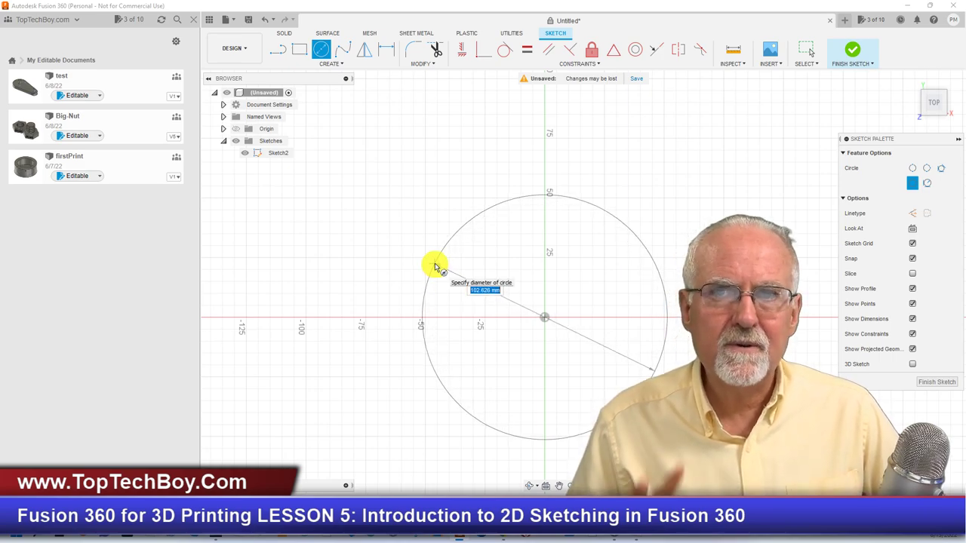
pyautogui.write('1')
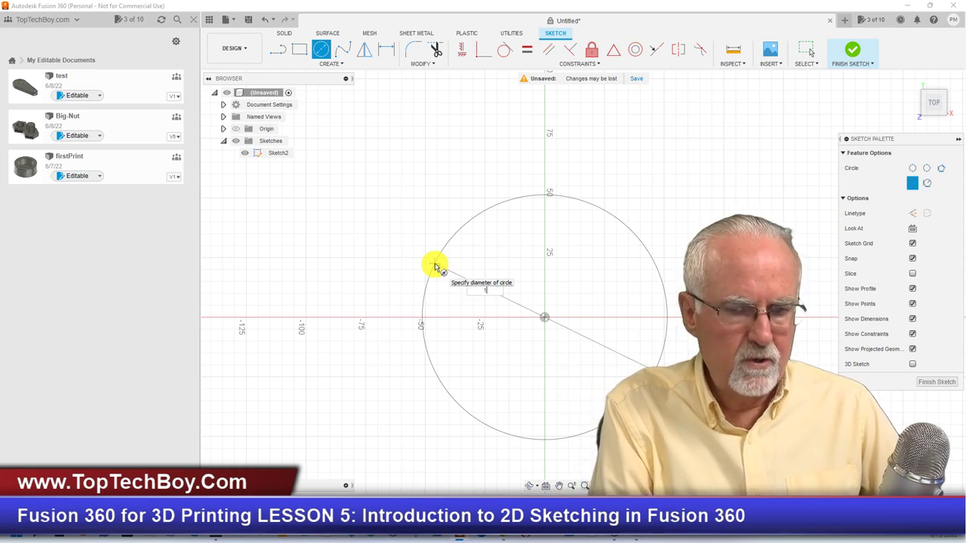
pyautogui.write('00')
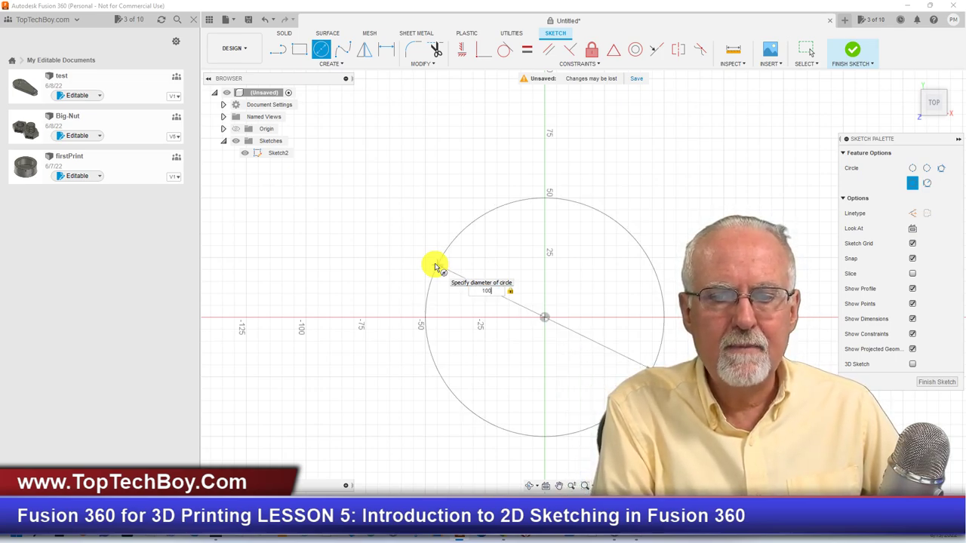
pyautogui.press('Return')
pyautogui.press('Escape')
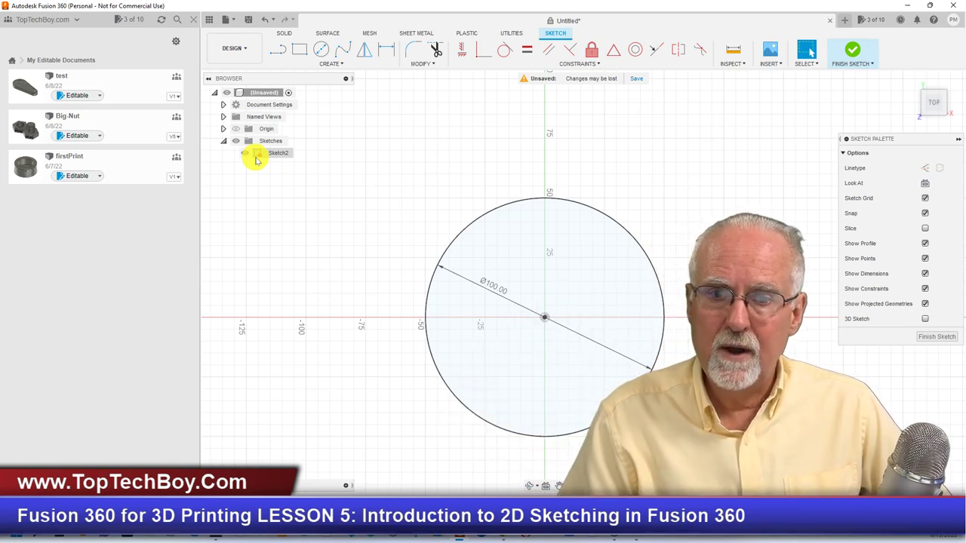
# Finish the sketch and make a first extrude attempt on the circle, then cancel it.
pyautogui.click(937, 338)
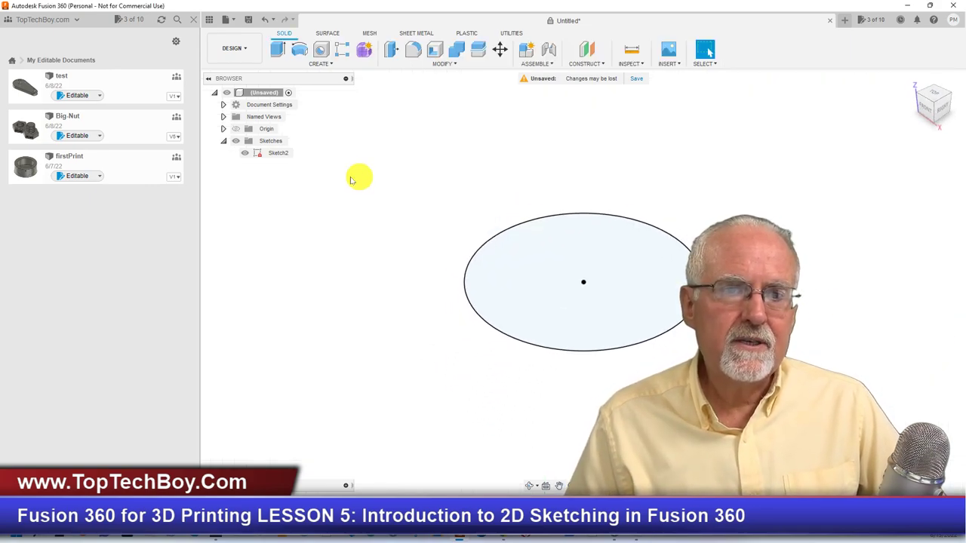
pyautogui.click(260, 153)
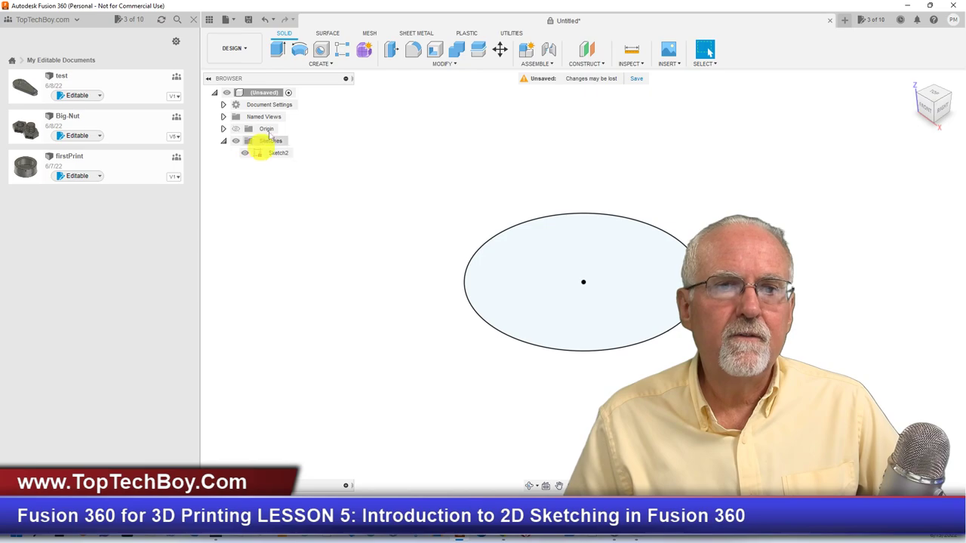
pyautogui.click(276, 48)
pyautogui.moveTo(581, 272); pyautogui.dragTo(565, 194)
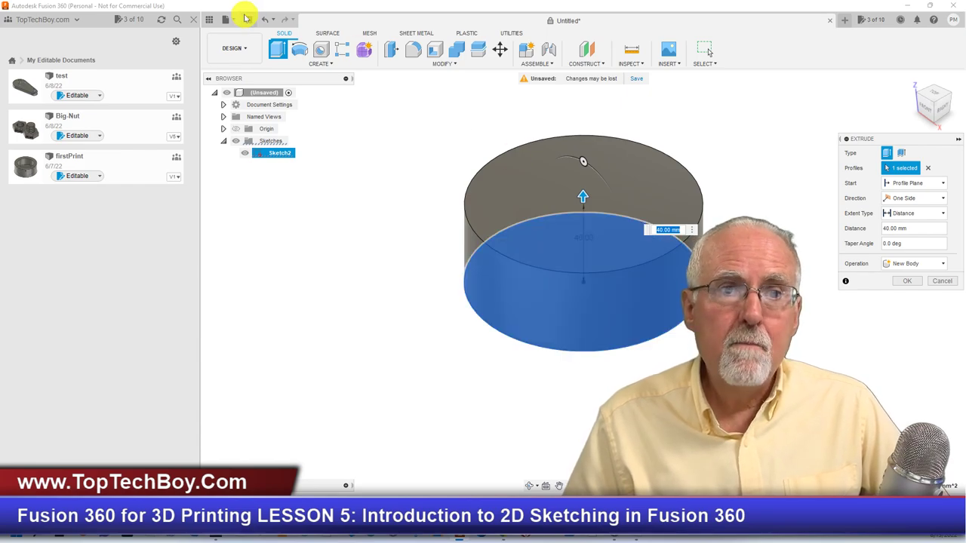
pyautogui.click(264, 20)
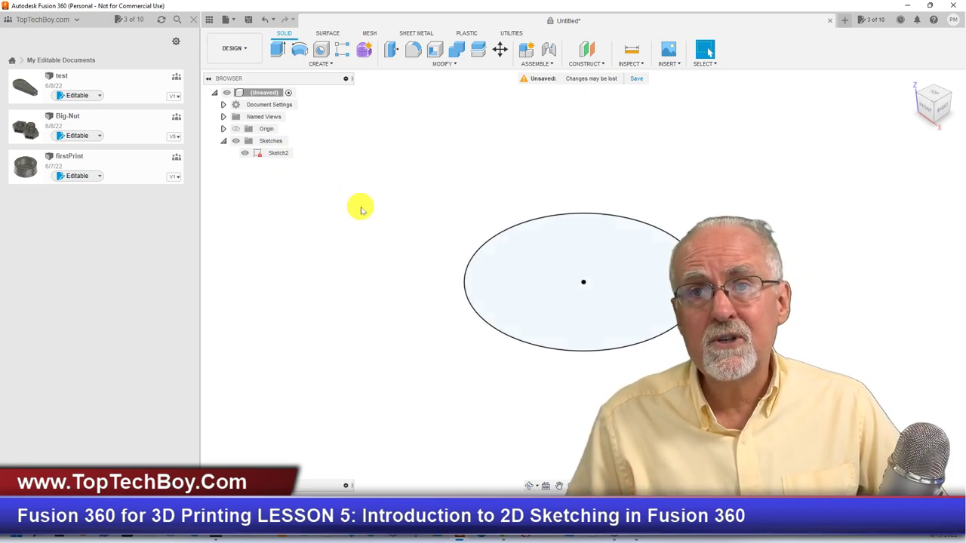
# Extrude the circle profile 25 mm into a solid cylinder body.
pyautogui.click(500, 302)
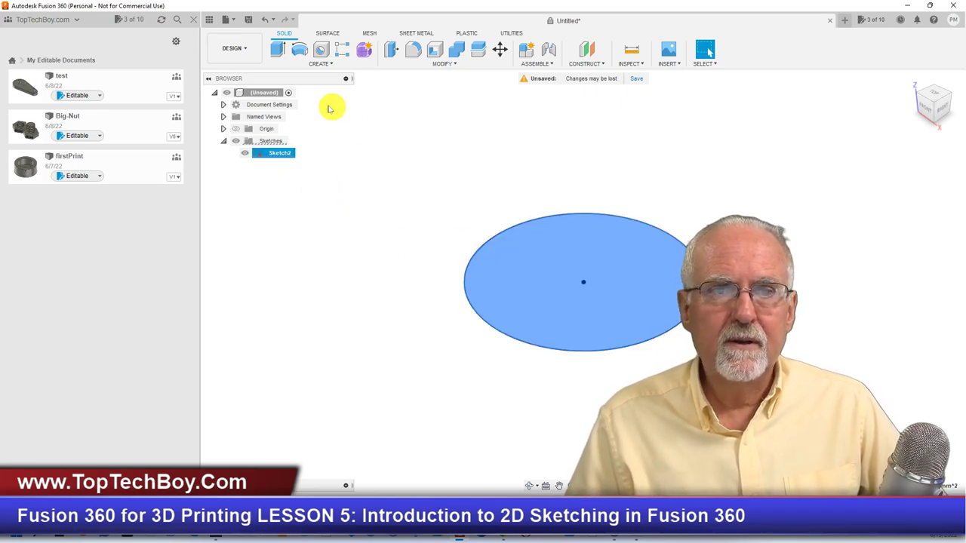
pyautogui.click(276, 54)
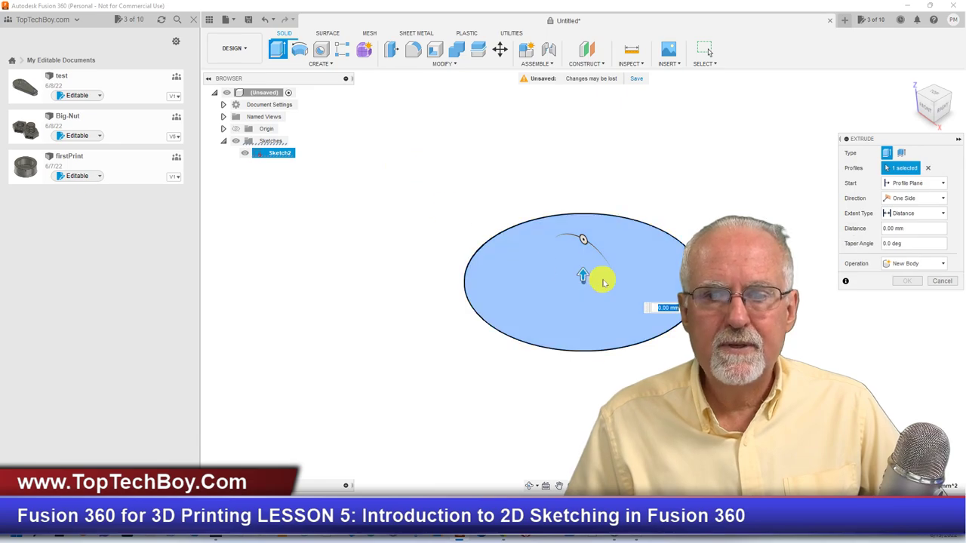
pyautogui.moveTo(580, 272); pyautogui.dragTo(597, 194)
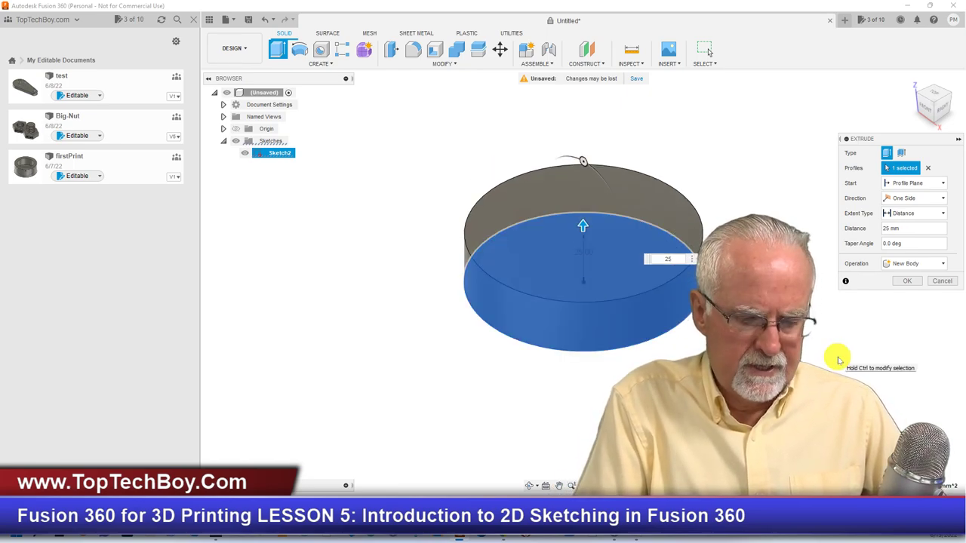
pyautogui.press('Return')
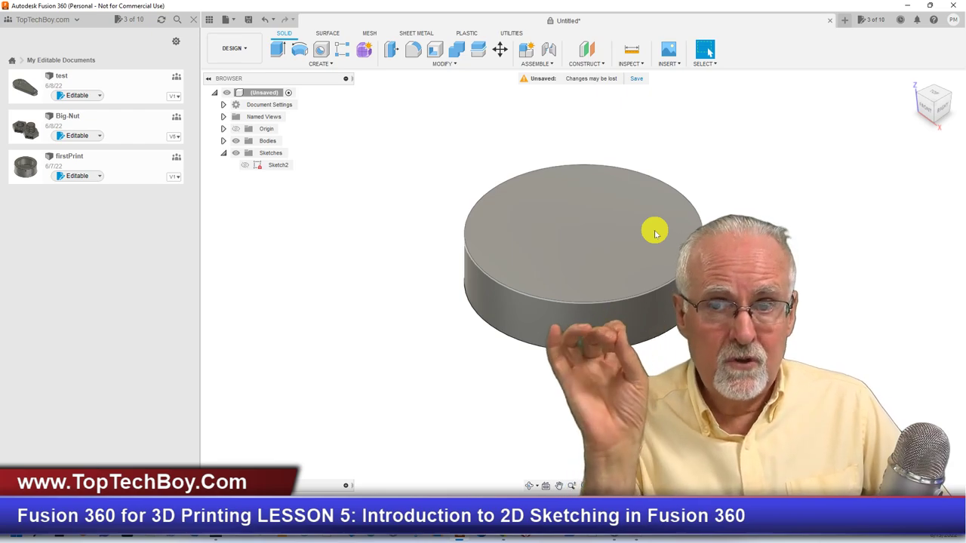
# Undo the 25 mm extrusion so no body remains.
pyautogui.click(247, 167)
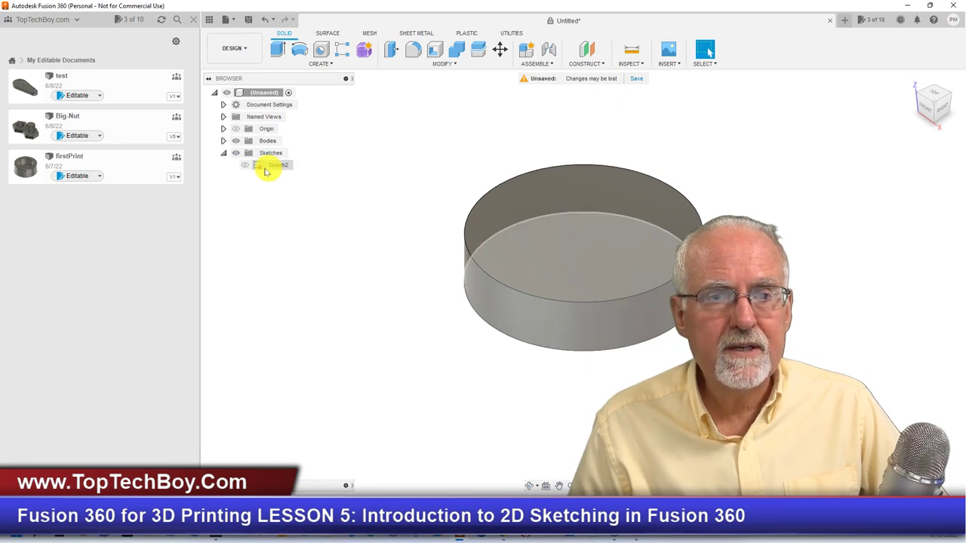
pyautogui.click(382, 297)
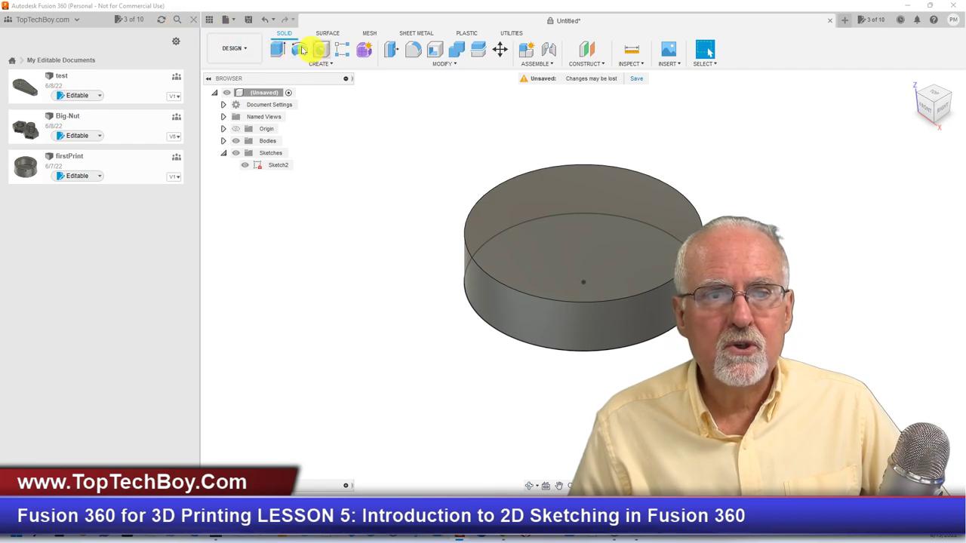
pyautogui.click(263, 23)
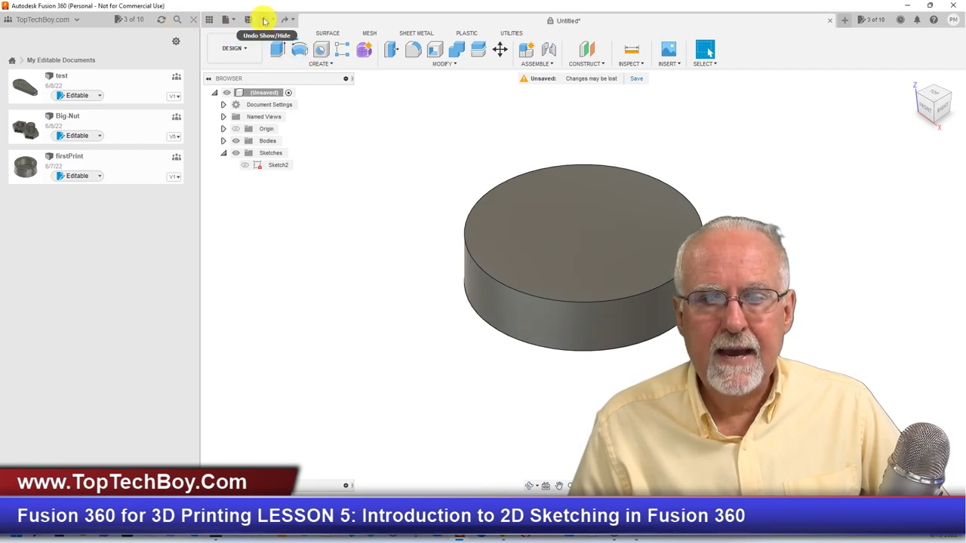
pyautogui.click(264, 21)
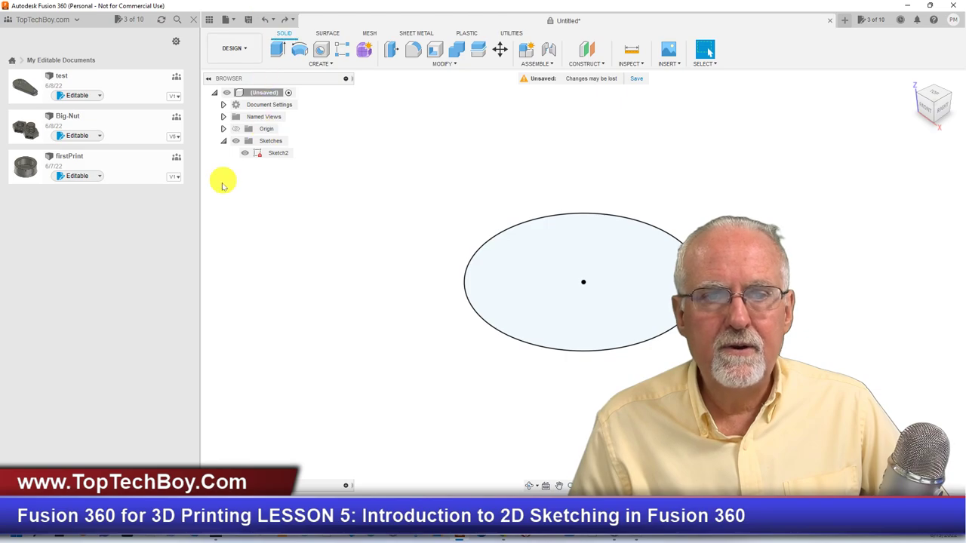
# Toggle Sketch2's visibility off and back on, then bring up its context menu.
pyautogui.click(246, 156)
pyautogui.press('Escape')
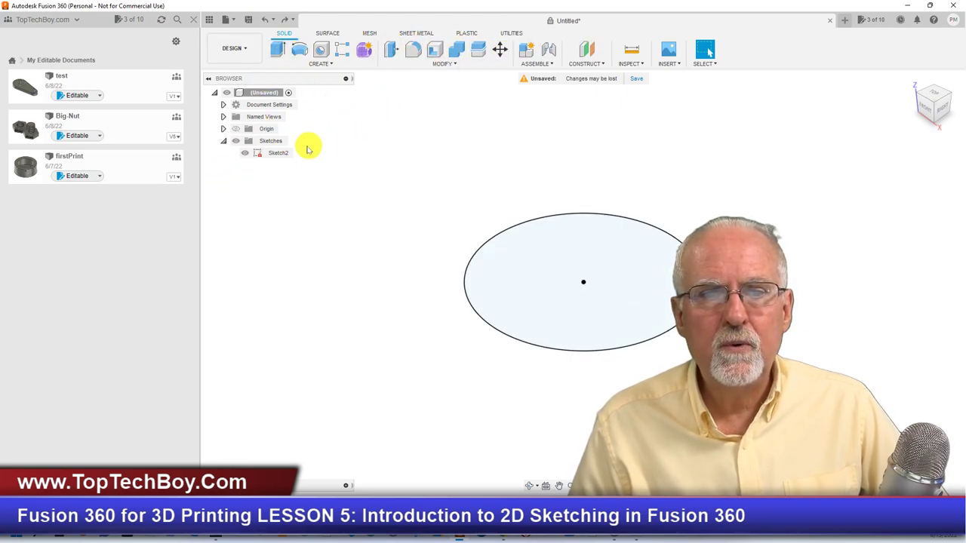
pyautogui.click(245, 153)
pyautogui.click(245, 153)
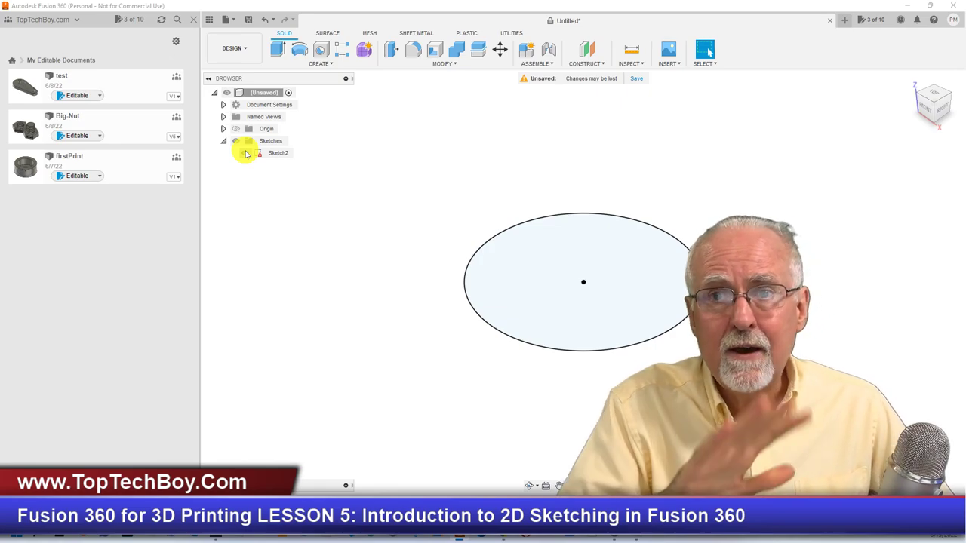
pyautogui.rightClick(274, 155)
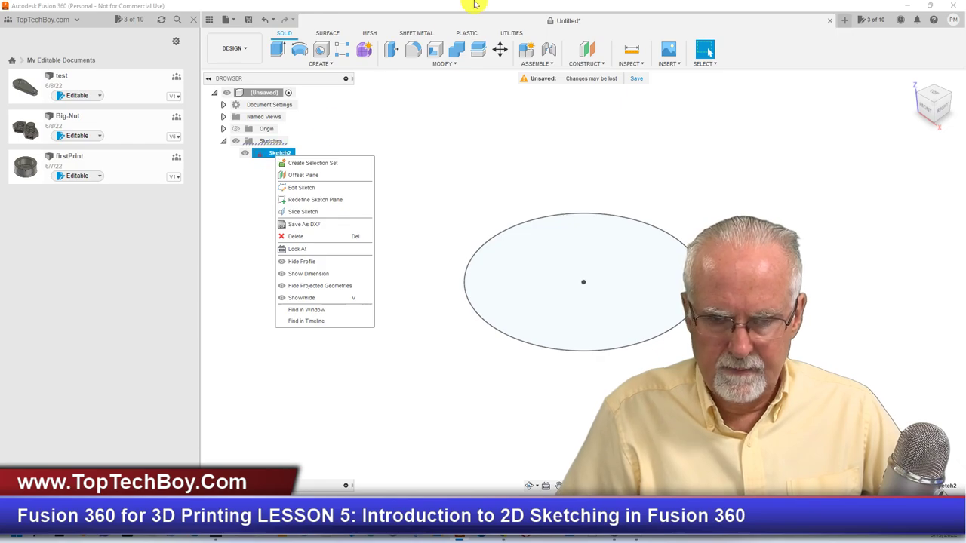
# Reopen Sketch2 for editing via Edit Sketch, showing the Ø100.00 circle at the origin.
pyautogui.click(489, 107)
pyautogui.click(274, 155)
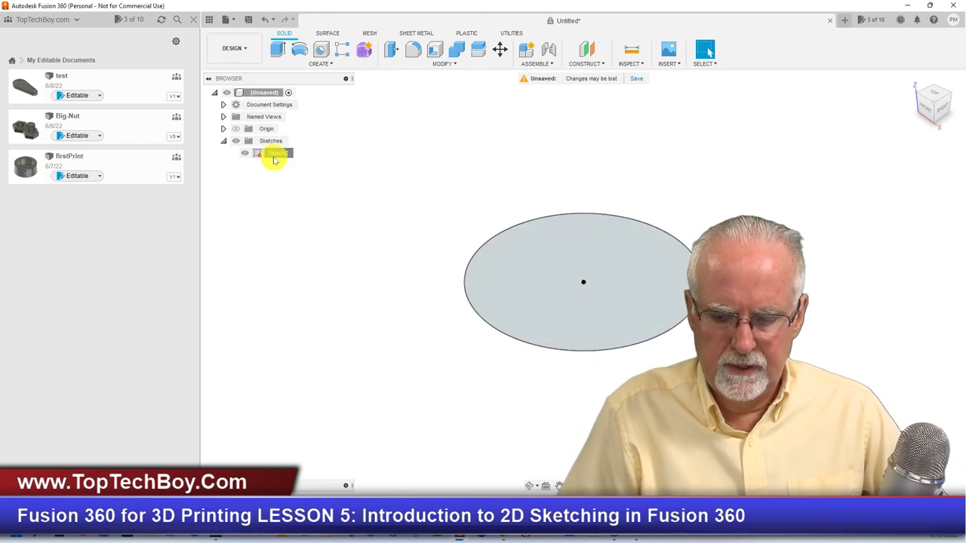
pyautogui.rightClick(277, 155)
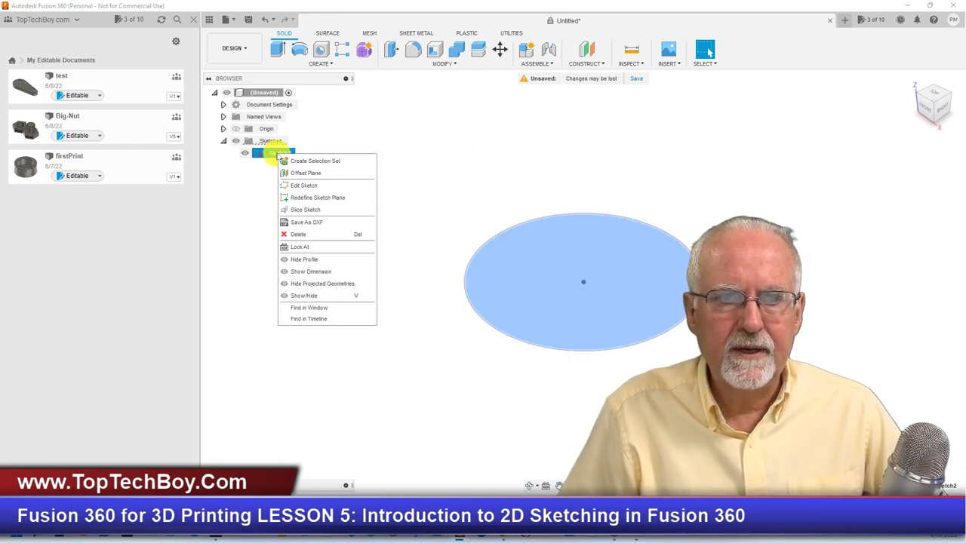
pyautogui.click(317, 187)
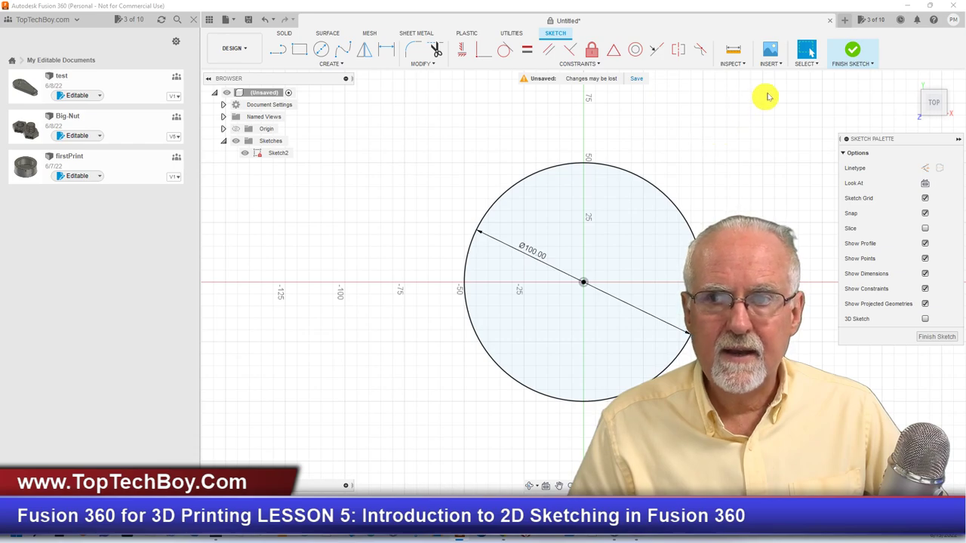
pyautogui.click(812, 58)
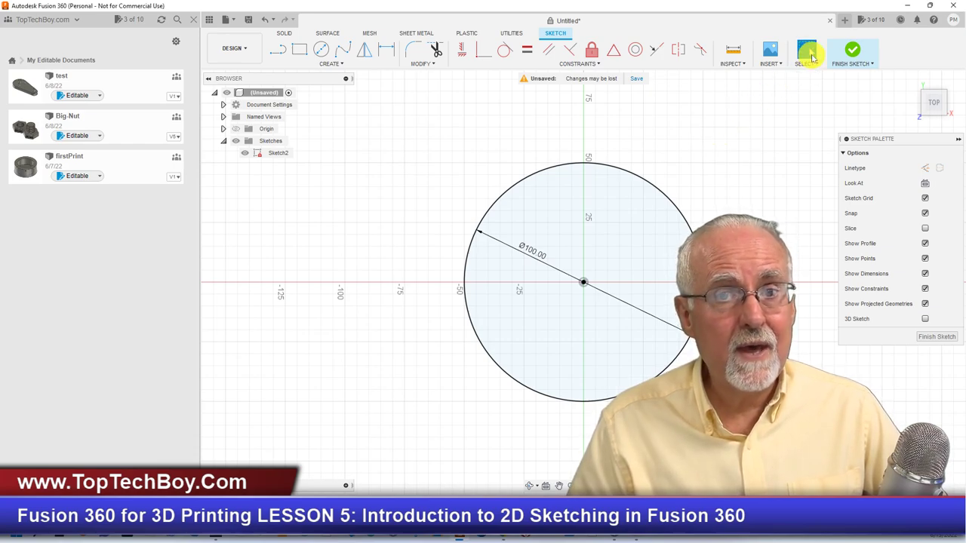
pyautogui.click(385, 50)
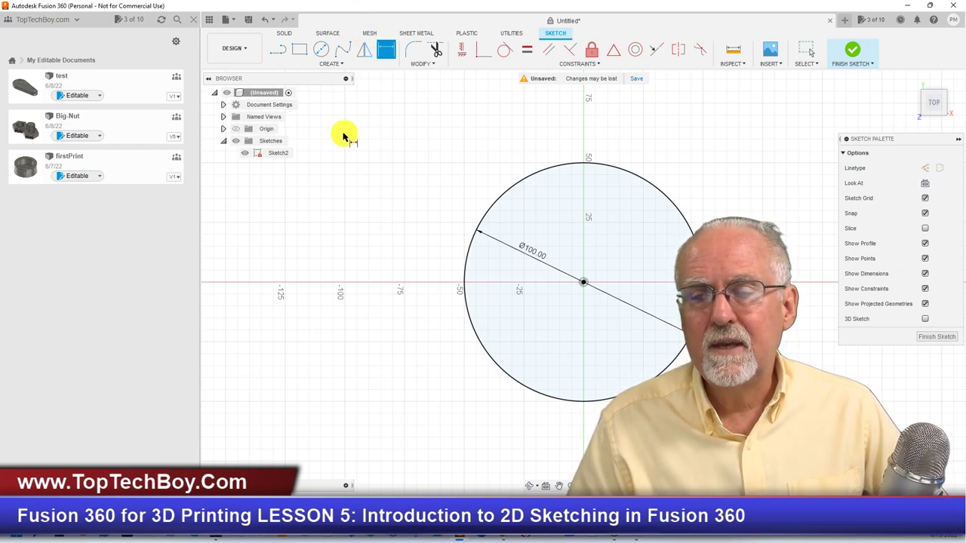
pyautogui.click(525, 182)
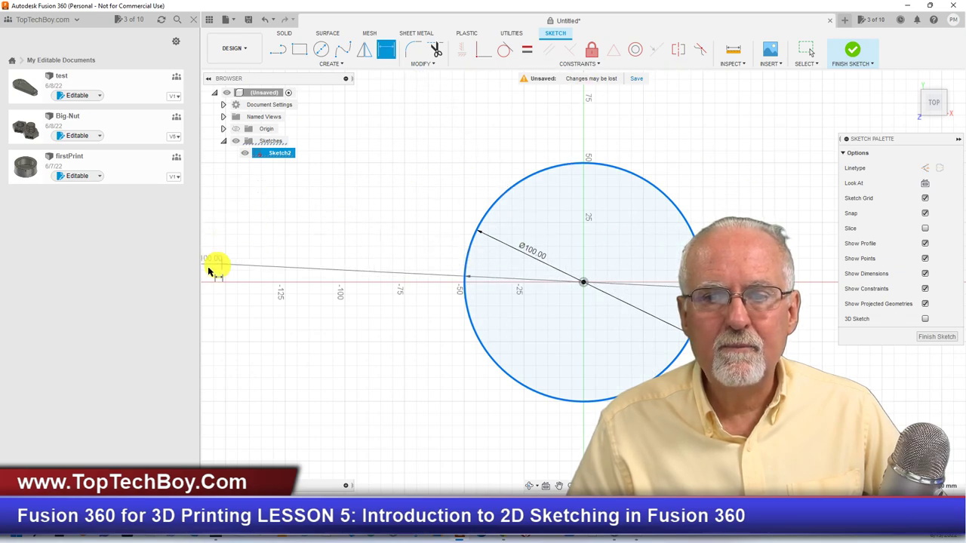
pyautogui.press('Escape')
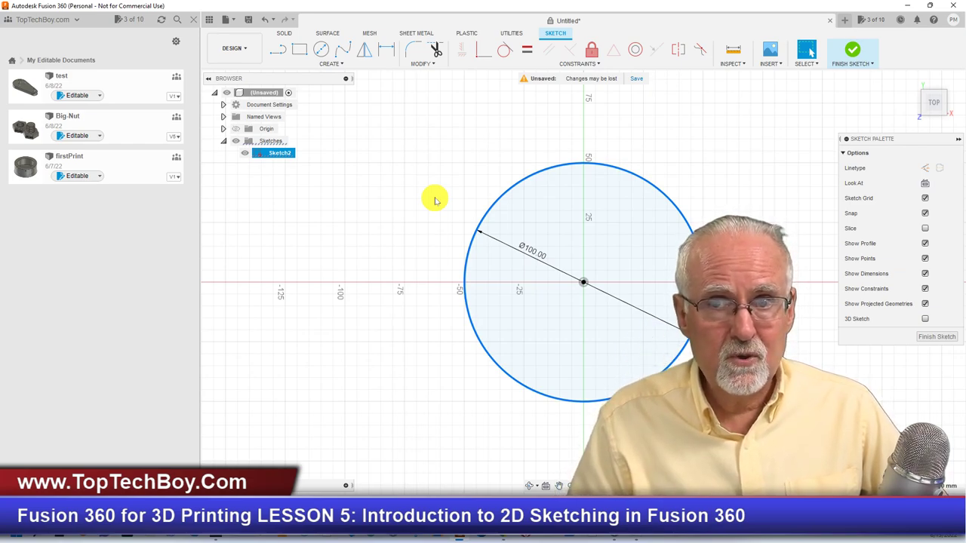
pyautogui.press('Escape')
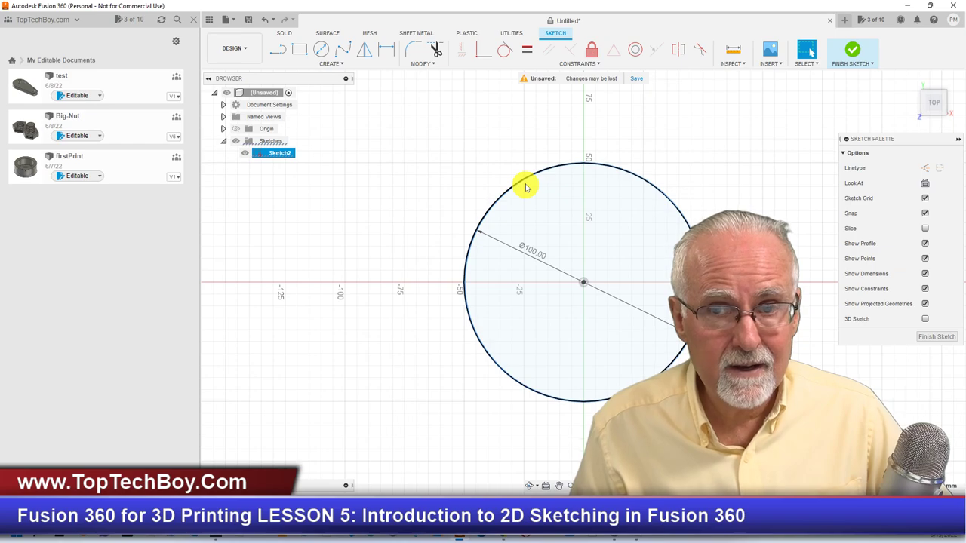
pyautogui.click(525, 186)
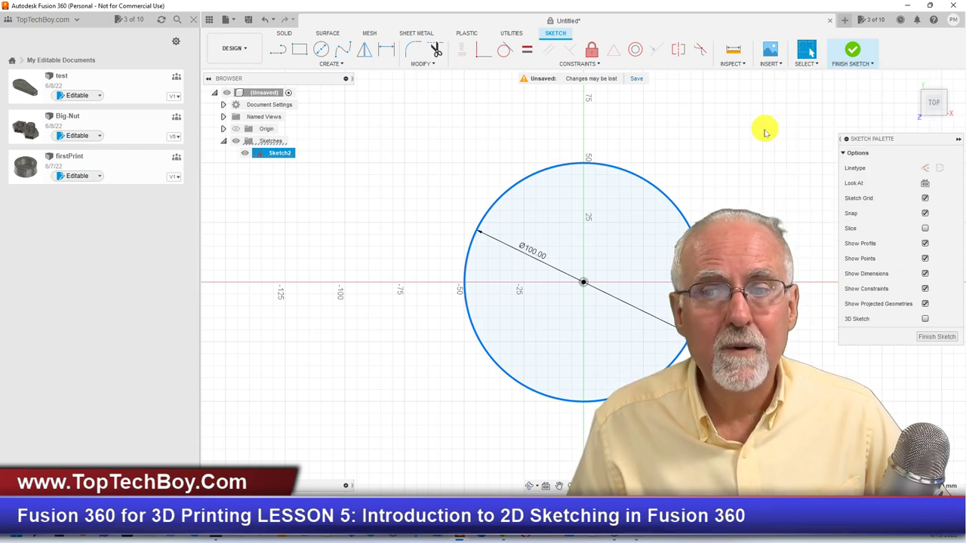
# Delete the Ø100.00 origin circle and its dimension using the Delete command.
pyautogui.click(509, 191)
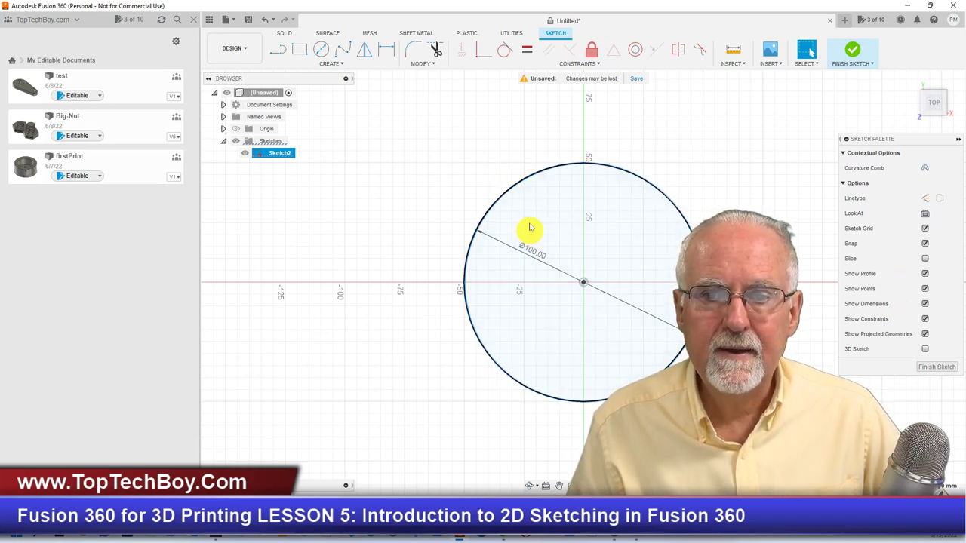
pyautogui.click(522, 208)
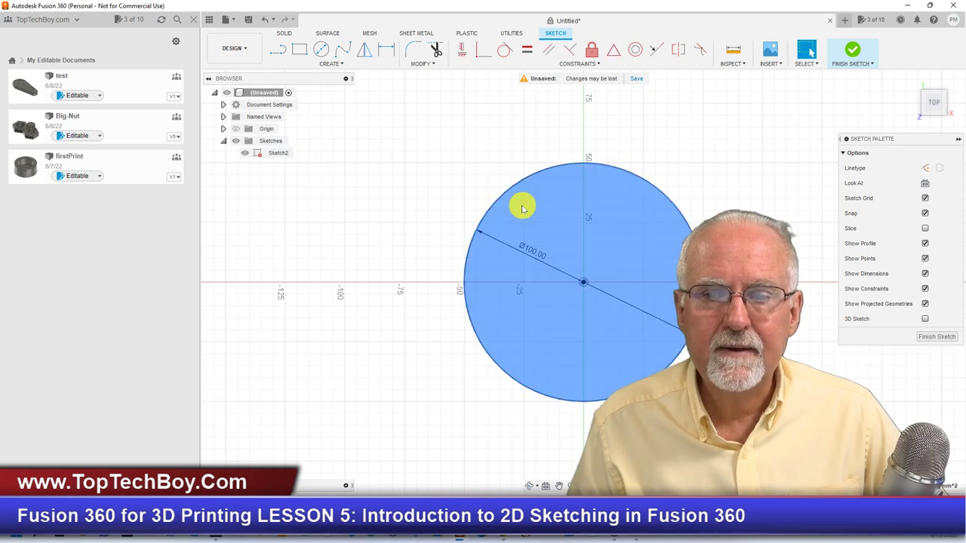
pyautogui.rightClick(522, 208)
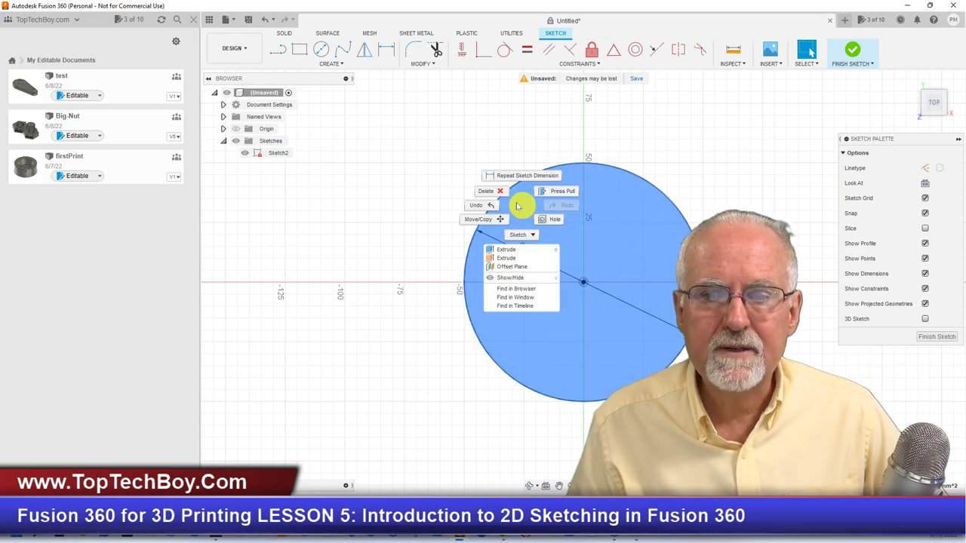
pyautogui.click(492, 194)
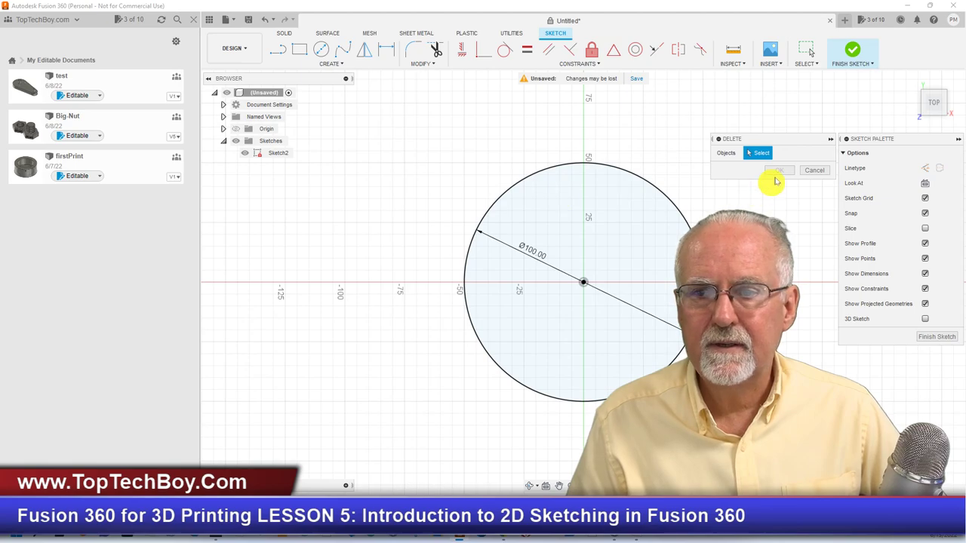
pyautogui.click(639, 179)
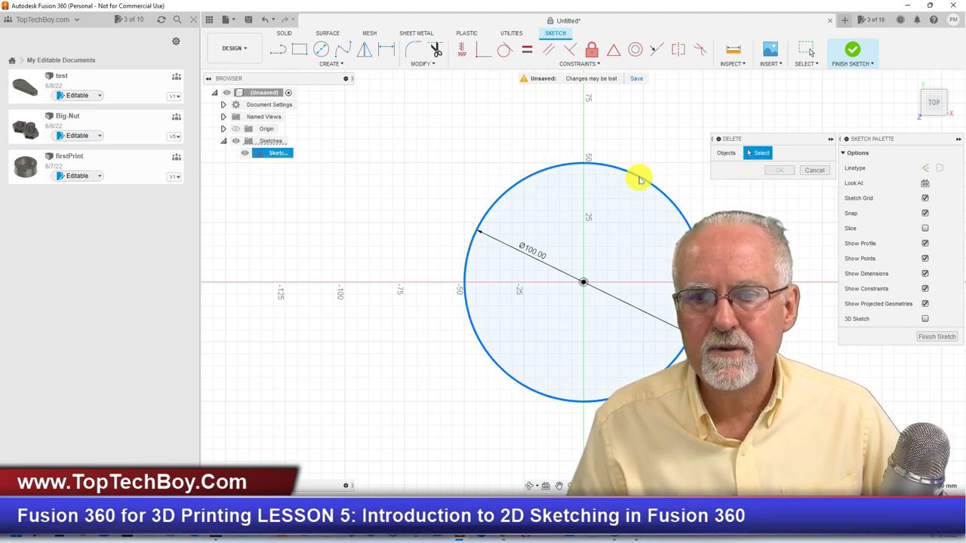
pyautogui.click(783, 174)
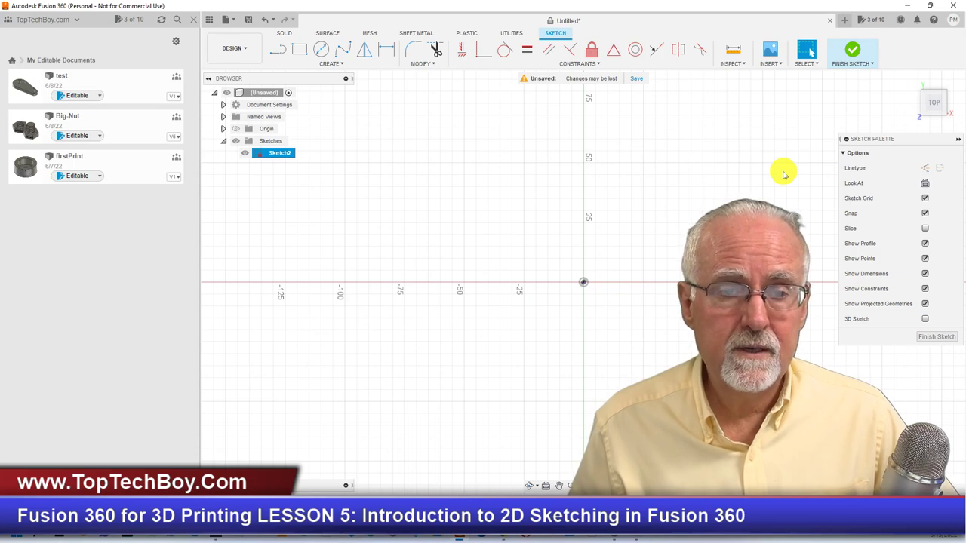
# Draw a 100 mm diameter circle centred on the x-axis about 75 mm left of the origin.
pyautogui.click(323, 49)
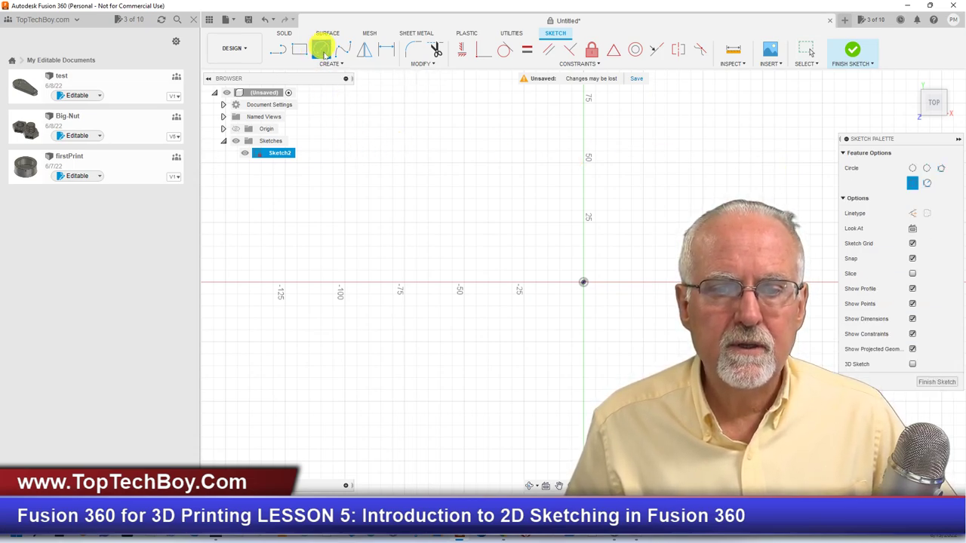
pyautogui.click(402, 285)
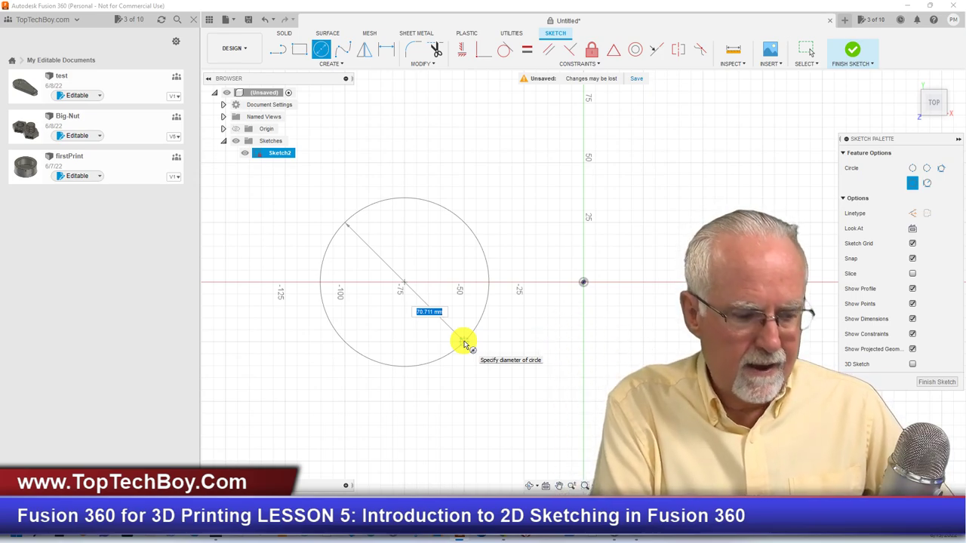
pyautogui.write('100')
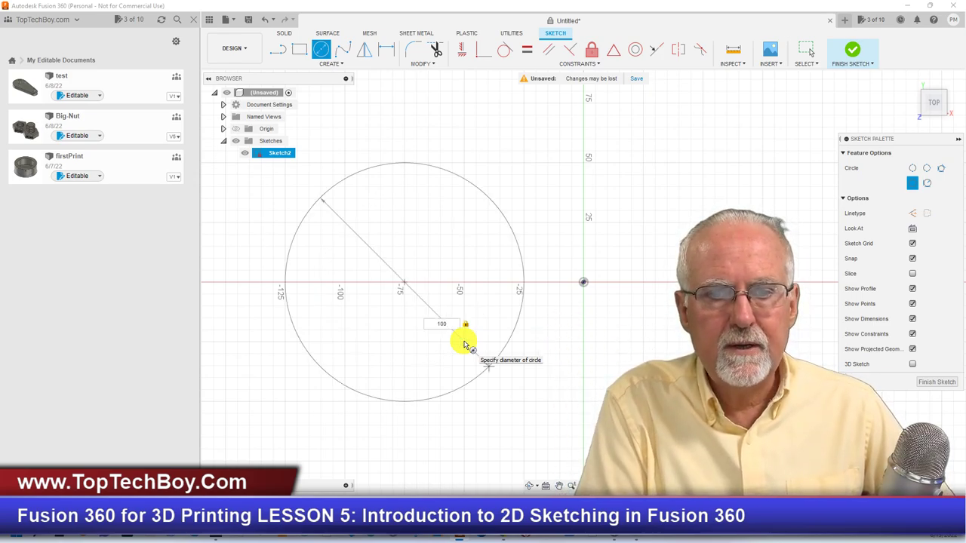
pyautogui.press('Return')
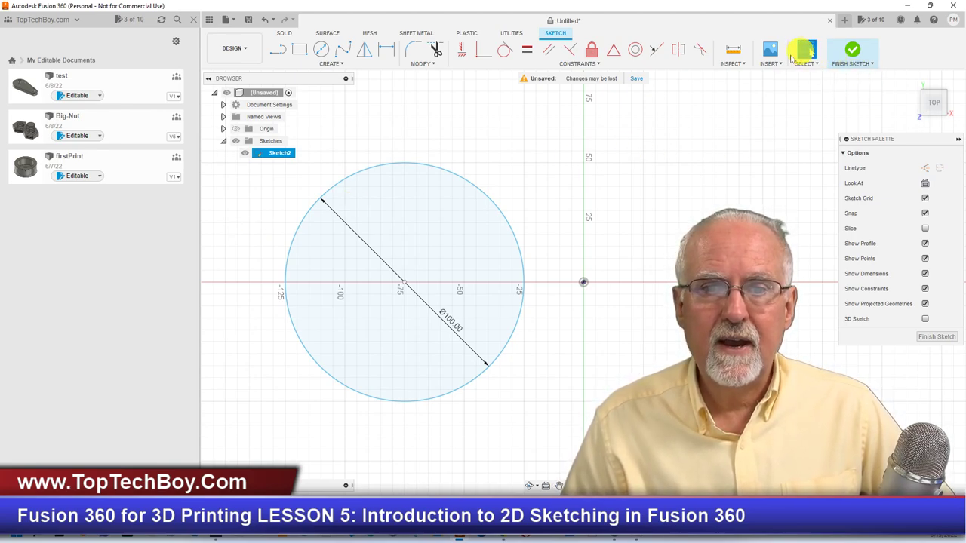
# Drag the unconstrained circle to show it moves freely, then window-select and delete it with its dimension.
pyautogui.moveTo(415, 163)
pyautogui.mouseDown()
pyautogui.moveTo(495, 134)
pyautogui.moveTo(589, 195)
pyautogui.moveTo(540, 293)
pyautogui.moveTo(207, 80)
pyautogui.moveTo(626, 121)
pyautogui.moveTo(550, 297)
pyautogui.moveTo(287, 399)
pyautogui.moveTo(457, 420)
pyautogui.moveTo(932, 280)
pyautogui.moveTo(68, 272)
pyautogui.moveTo(501, 416)
pyautogui.moveTo(429, 380)
pyautogui.moveTo(448, 324)
pyautogui.moveTo(492, 335)
pyautogui.moveTo(467, 344)
pyautogui.moveTo(451, 384)
pyautogui.mouseUp()
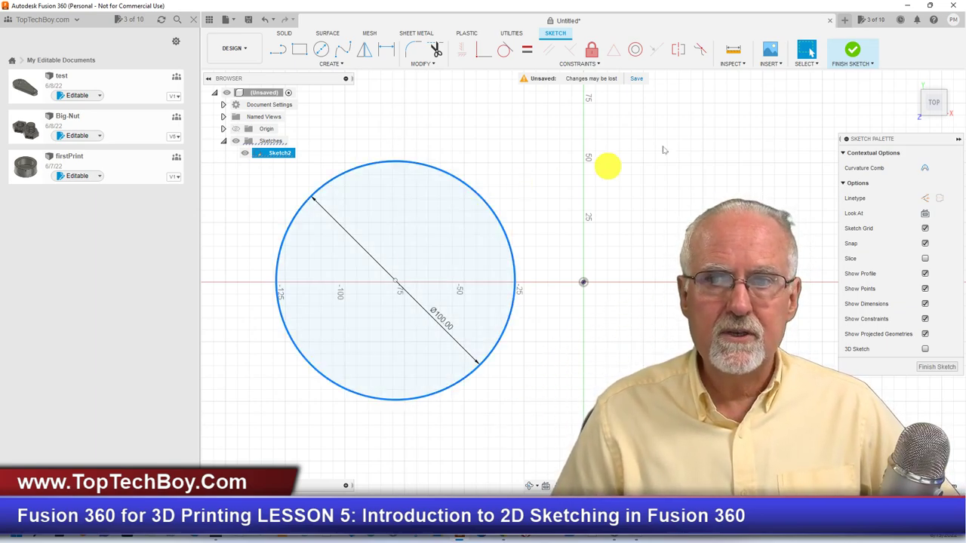
pyautogui.press('Escape')
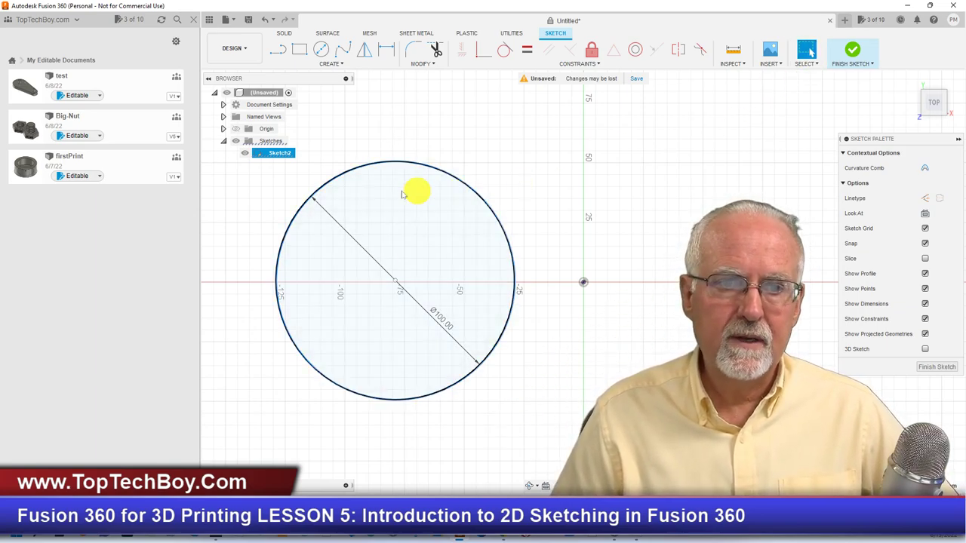
pyautogui.click(258, 172)
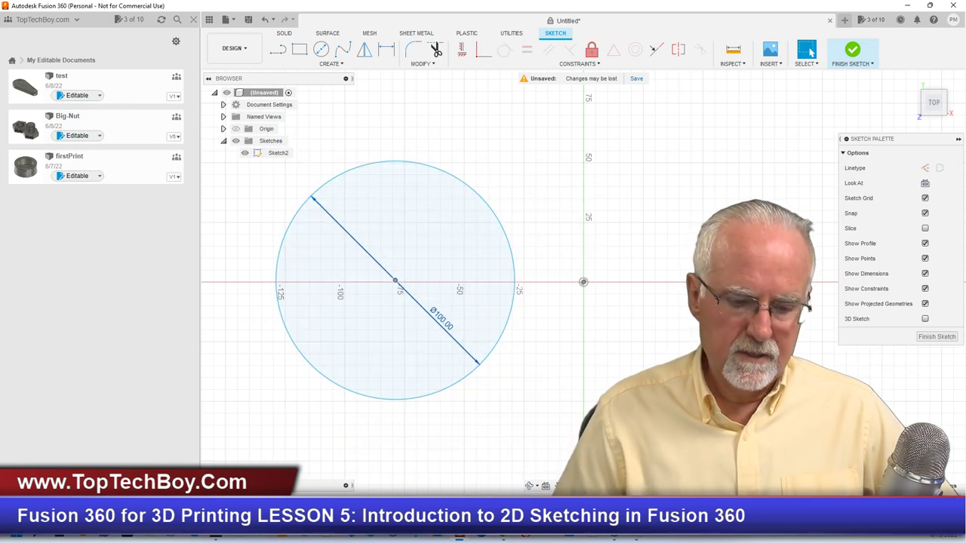
pyautogui.moveTo(564, 124); pyautogui.dragTo(253, 427)
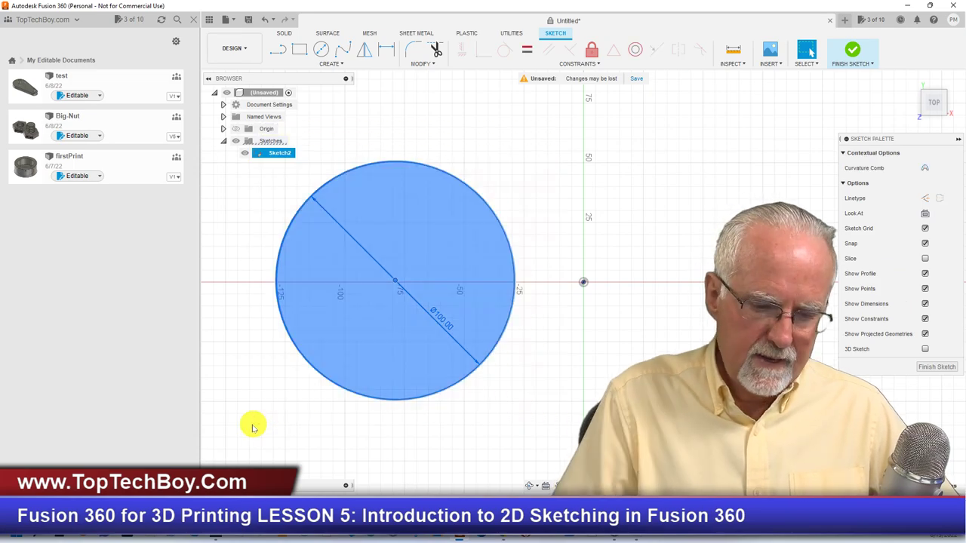
pyautogui.press('Delete')
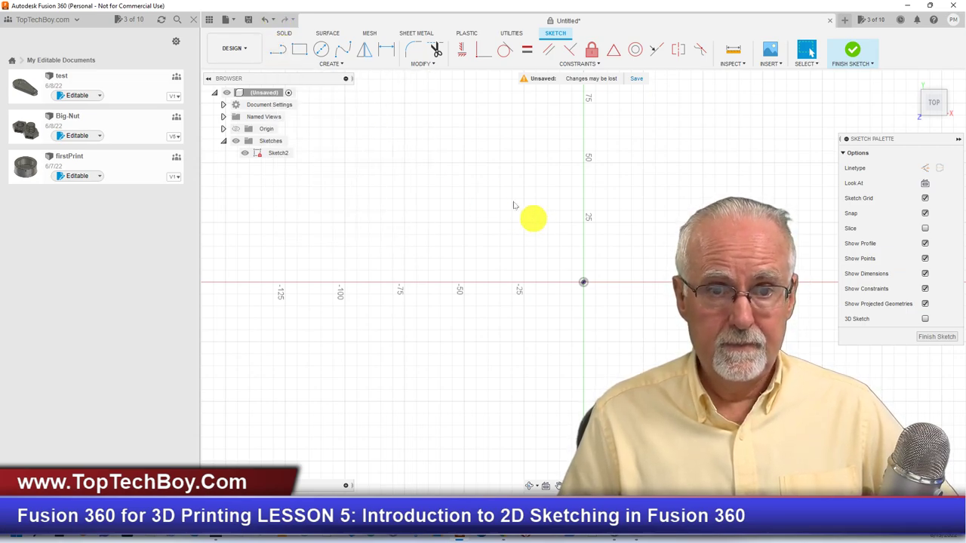
# Draw a 75 mm construction line from the origin leftward along the x-axis.
pyautogui.click(341, 64)
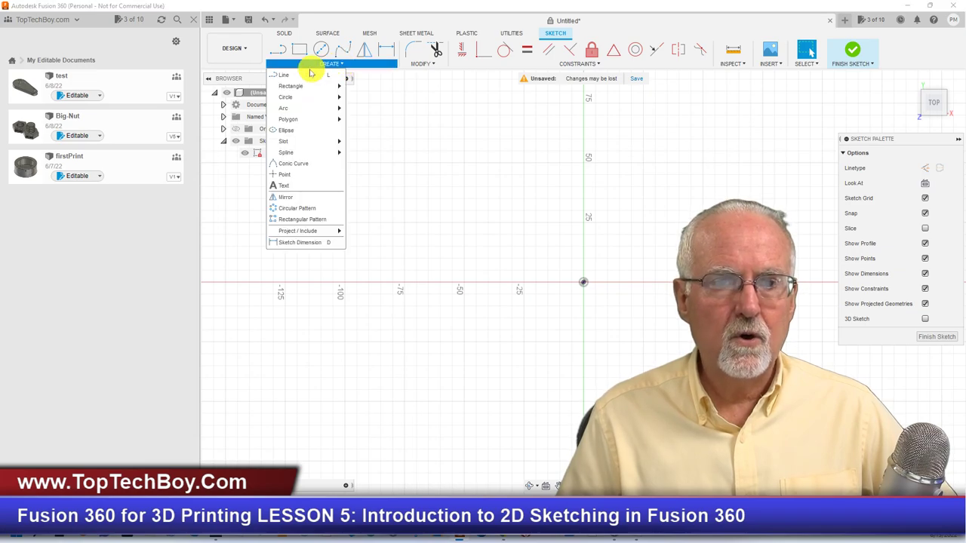
pyautogui.click(286, 76)
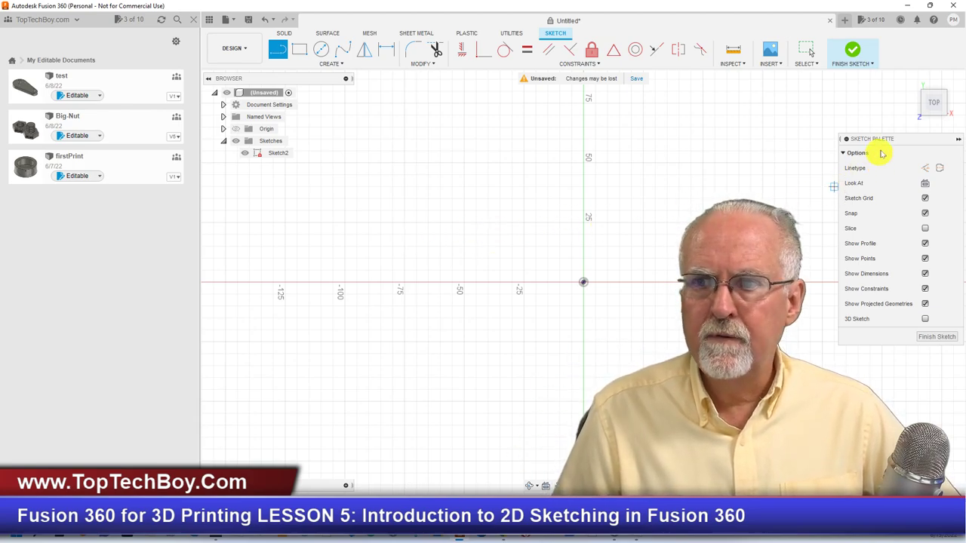
pyautogui.moveTo(886, 139); pyautogui.dragTo(834, 118)
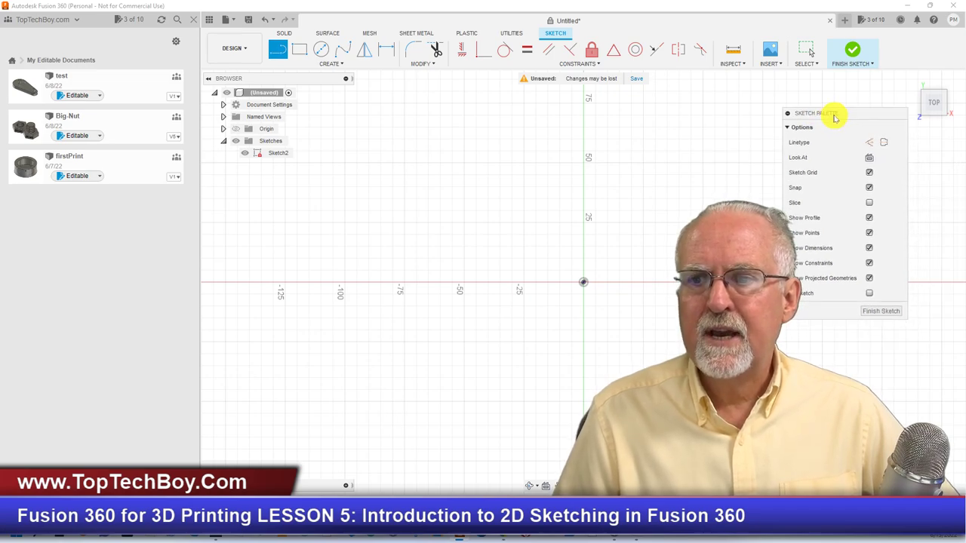
pyautogui.click(868, 143)
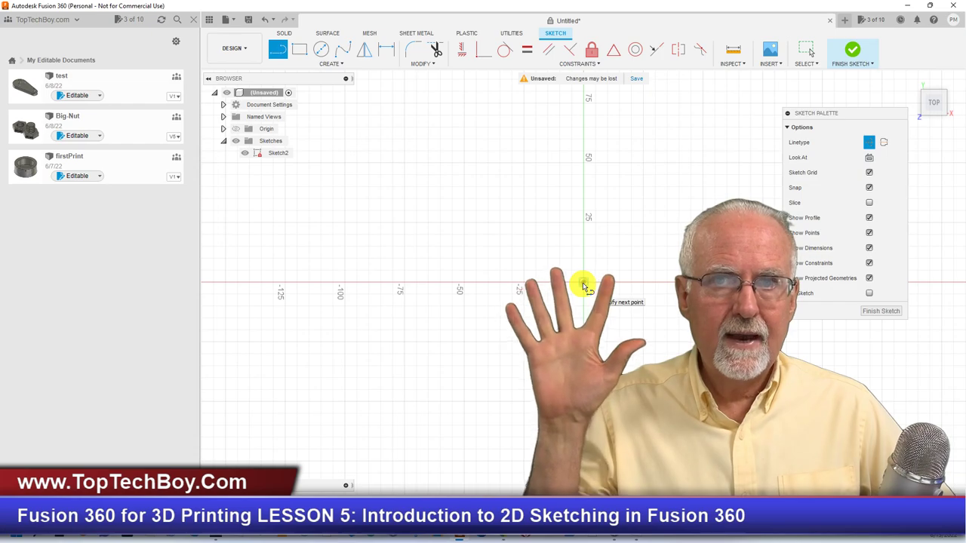
pyautogui.moveTo(583, 285); pyautogui.dragTo(406, 285)
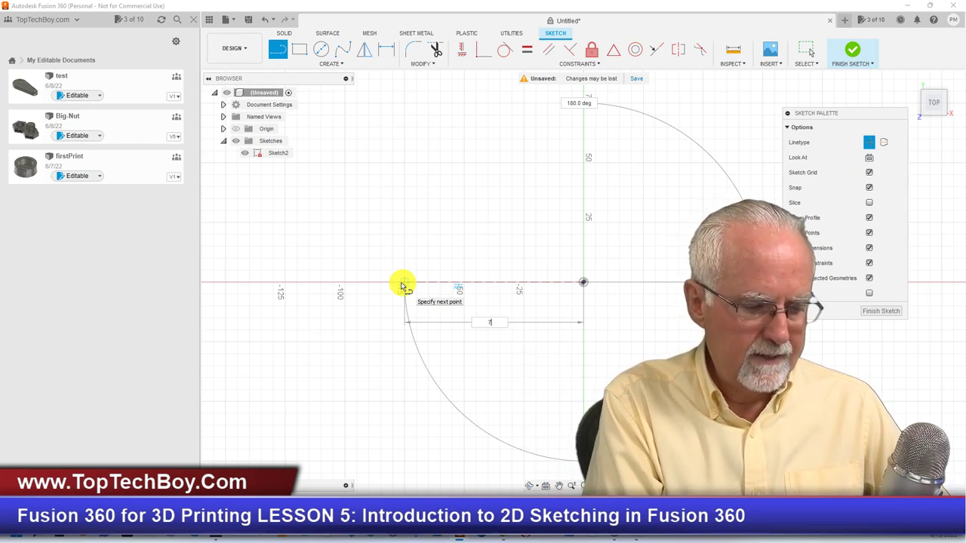
pyautogui.press('Escape')
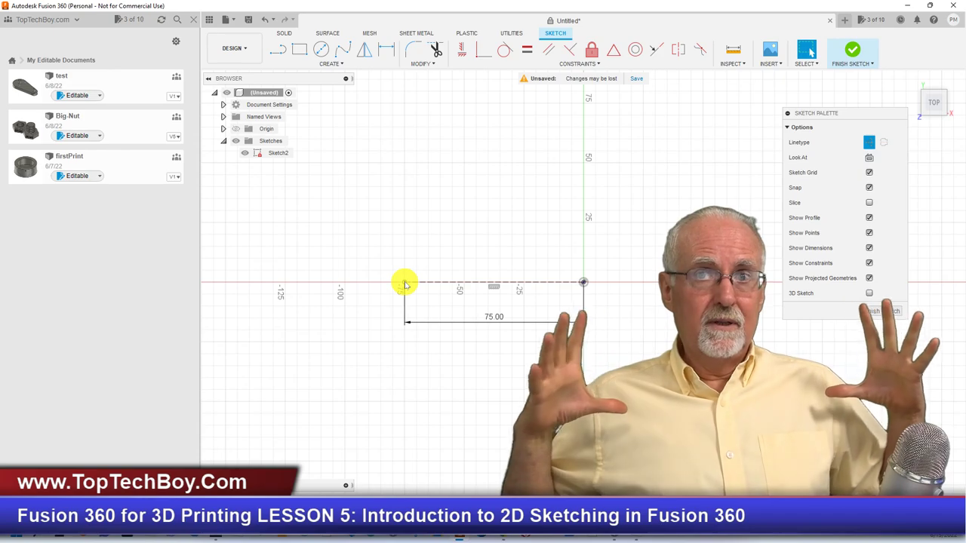
# Centre a 100 mm diameter circle on the left end of the 75.00 construction line.
pyautogui.click(321, 51)
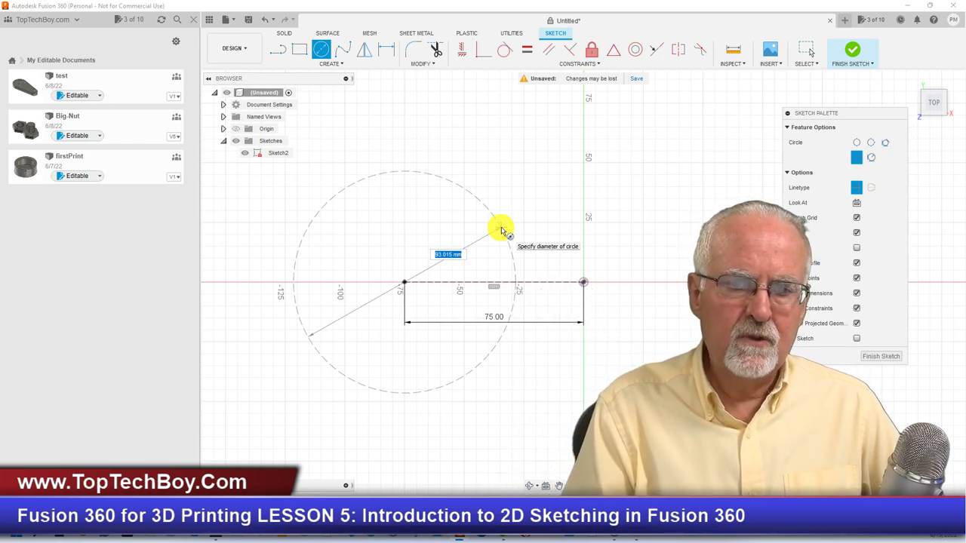
pyautogui.write('00')
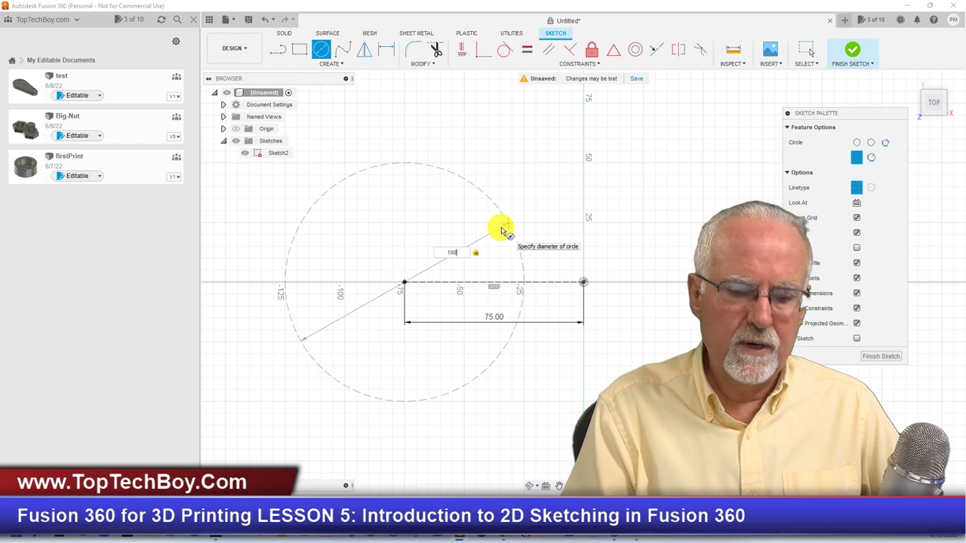
pyautogui.press('Return')
pyautogui.press('Escape')
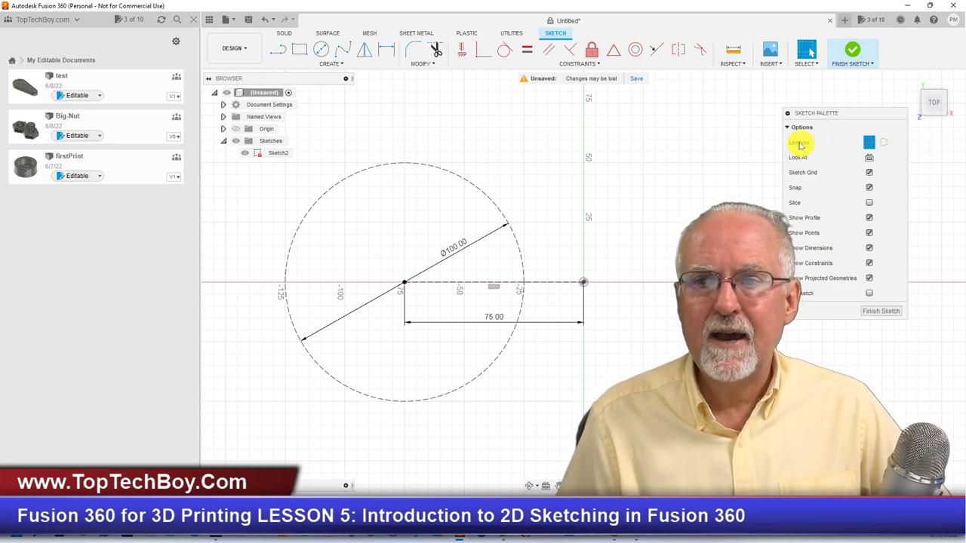
# Turn off the construction linetype and select the dashed 100 mm circle.
pyautogui.click(870, 141)
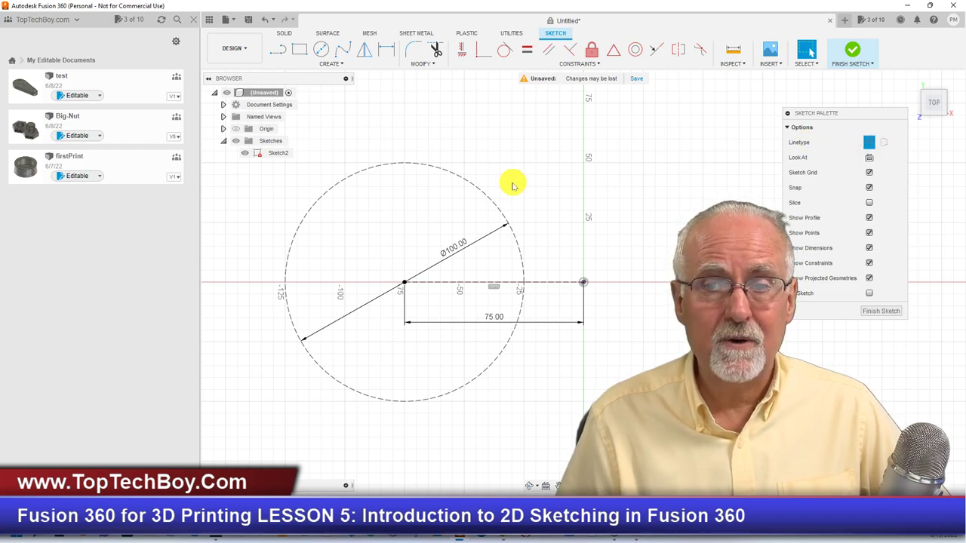
pyautogui.click(806, 51)
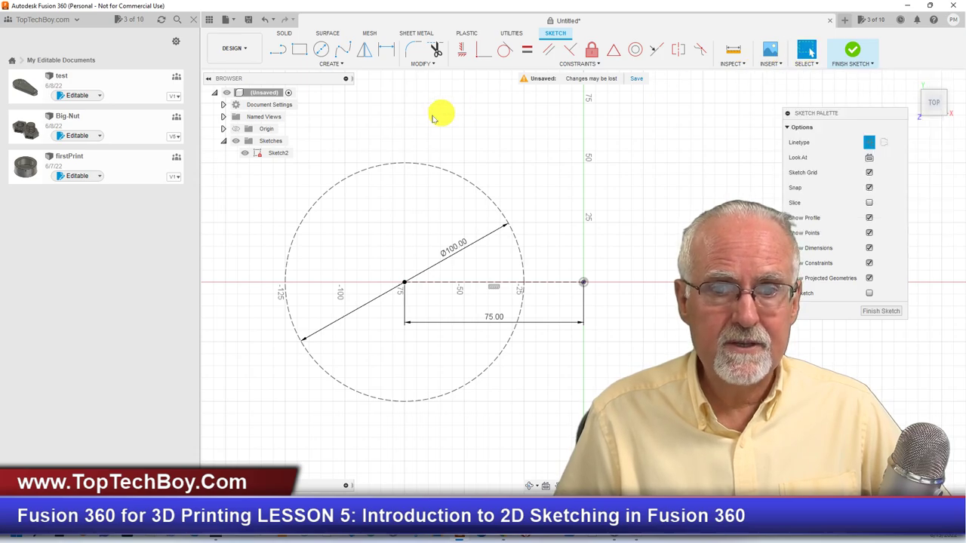
pyautogui.click(368, 172)
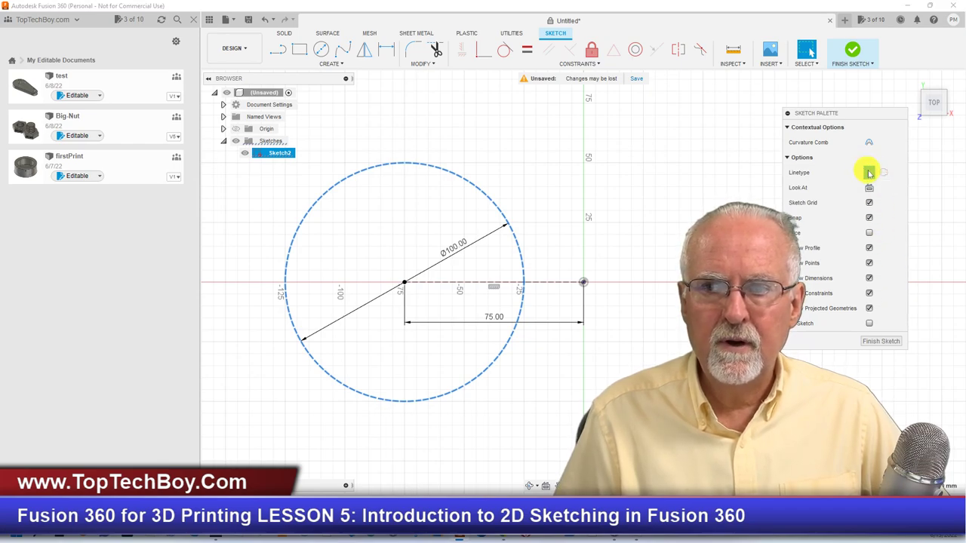
# Deselect the solid Ø100 circle, zoom out, and reselect it for removal.
pyautogui.click(498, 140)
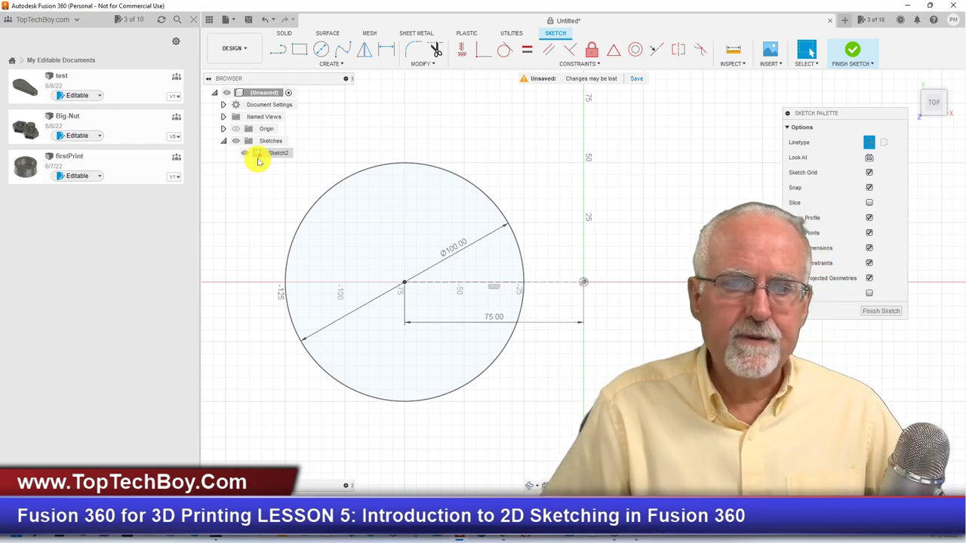
pyautogui.scroll(-2, 483, 322)
pyautogui.scroll(-1, 487, 322)
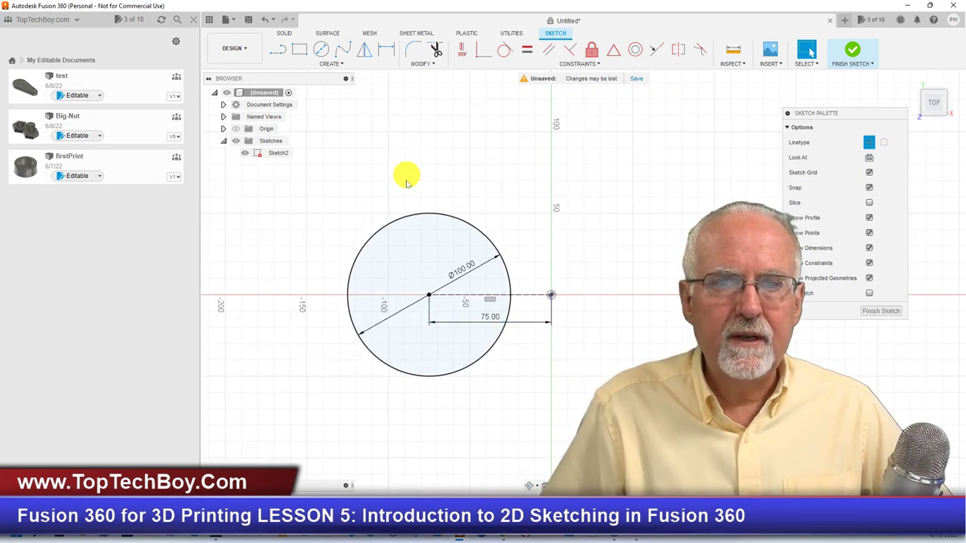
pyautogui.click(413, 218)
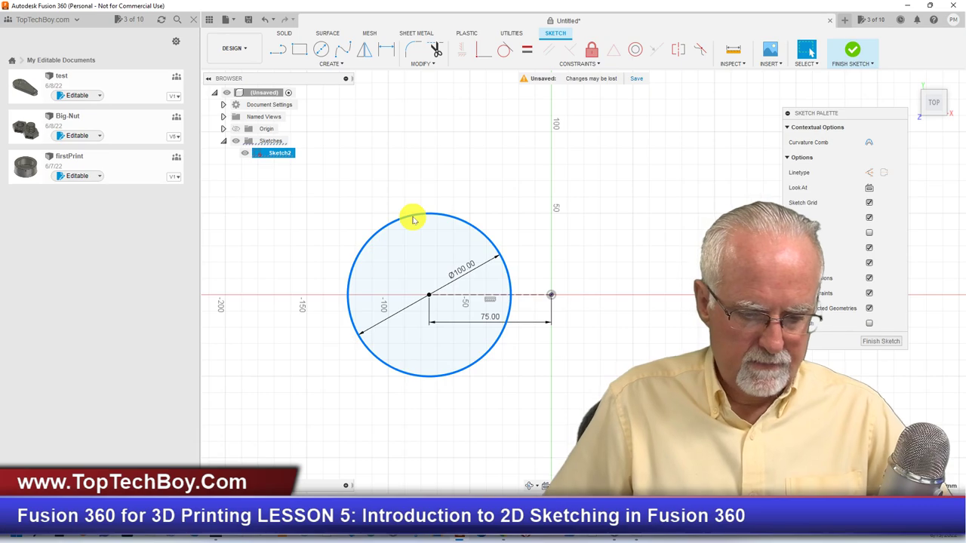
# Delete the 100 mm circle and the 75 mm horizontal line.
pyautogui.press('Delete')
pyautogui.click(518, 295)
pyautogui.press('Delete')
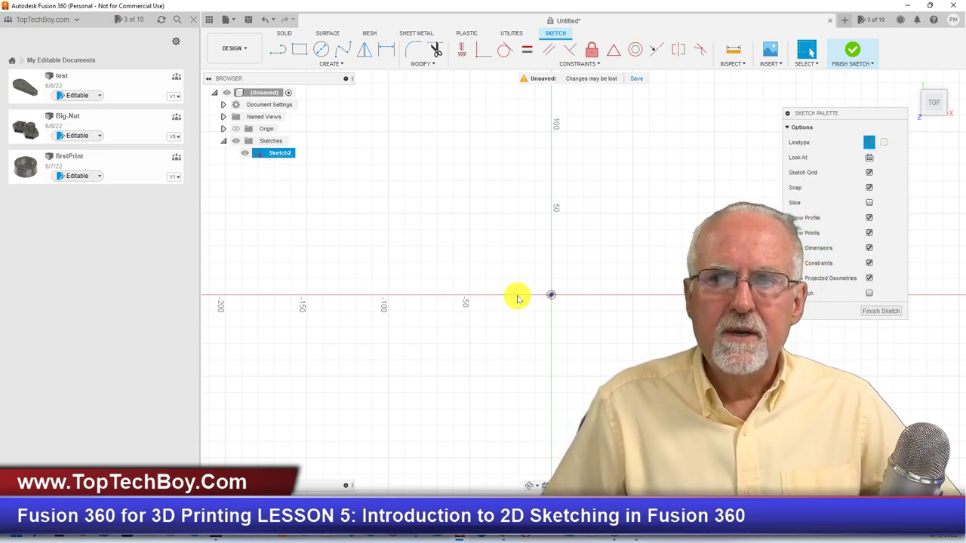
# Draw a construction line from the origin diagonally up and to the left.
pyautogui.click(277, 51)
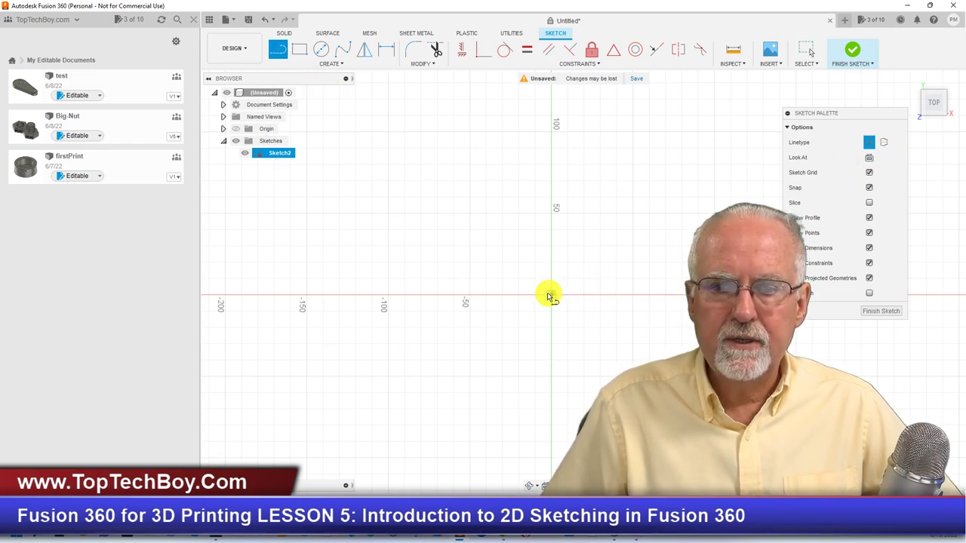
pyautogui.click(551, 295)
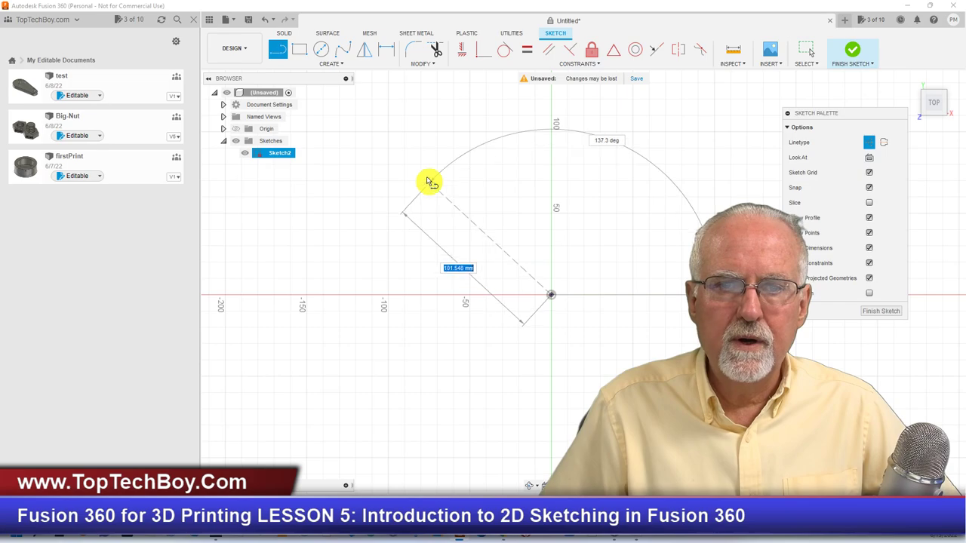
pyautogui.click(388, 134)
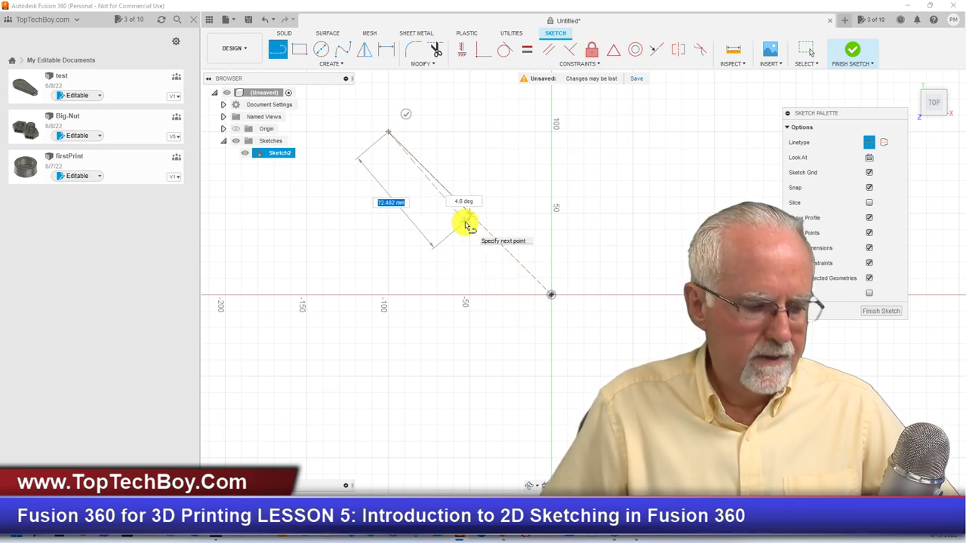
pyautogui.press('Escape')
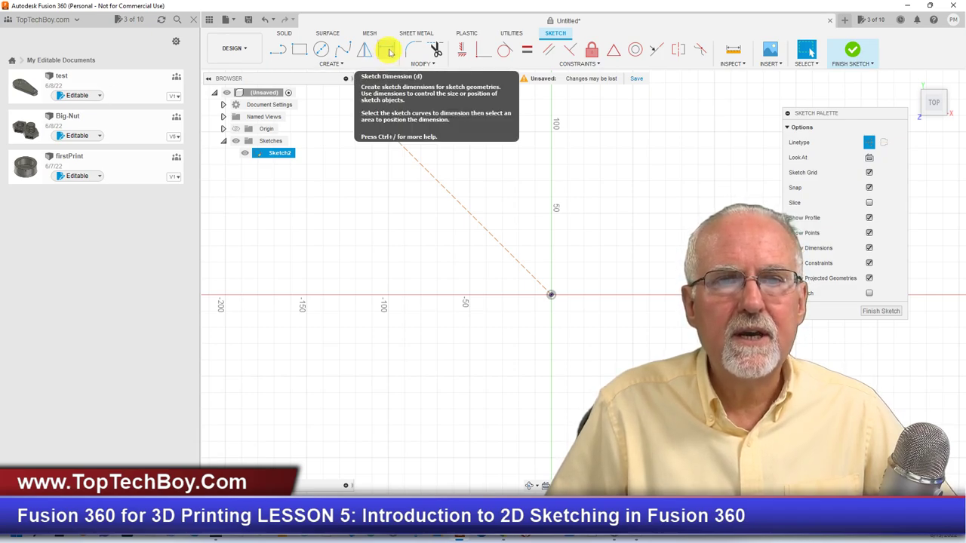
# Dimension the construction line to the square's side at 100, then delete the square's edges.
pyautogui.click(330, 65)
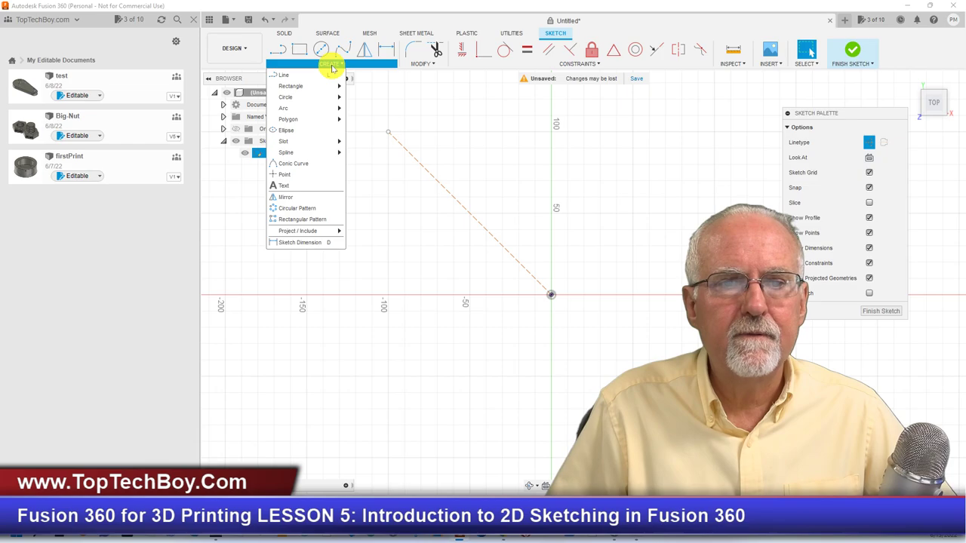
pyautogui.click(320, 244)
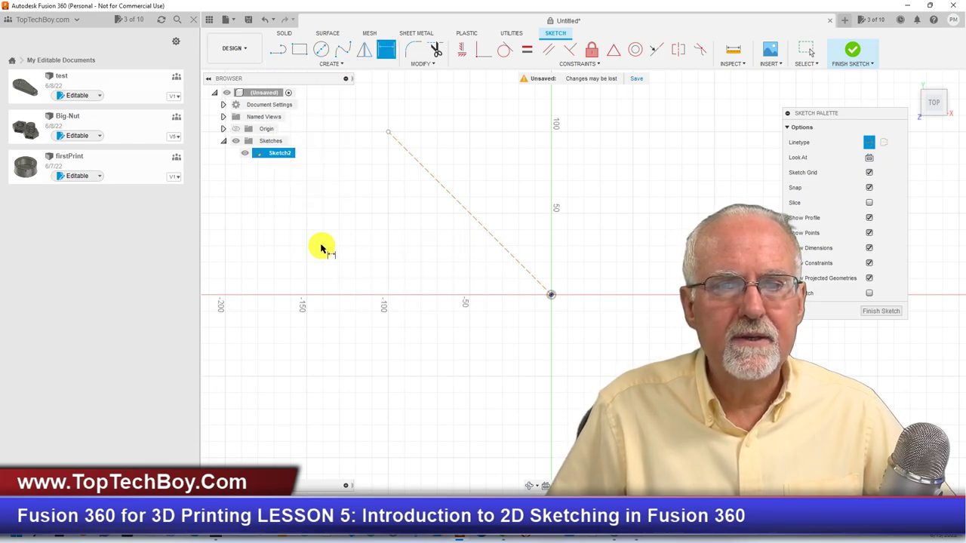
pyautogui.click(463, 215)
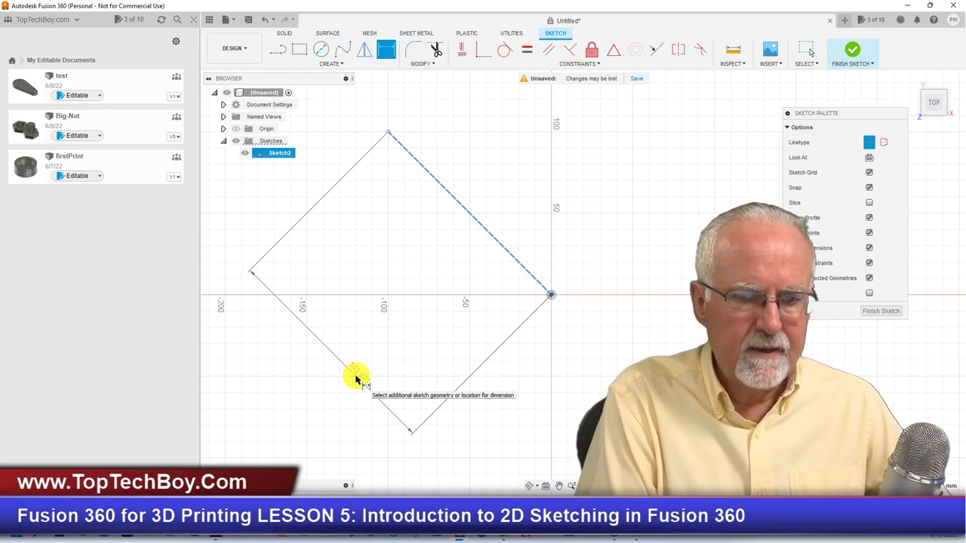
pyautogui.click(356, 379)
pyautogui.click(358, 376)
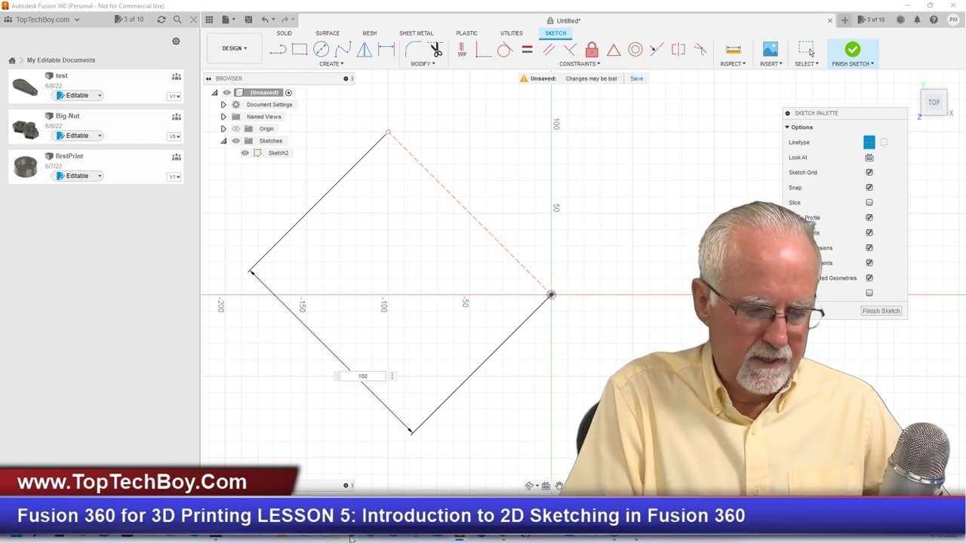
pyautogui.press('Return')
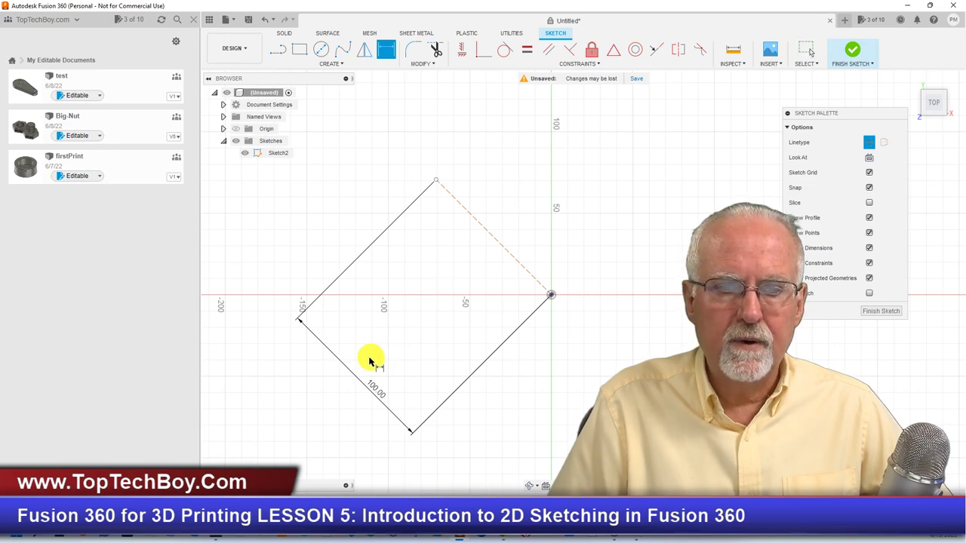
pyautogui.doubleClick(350, 370)
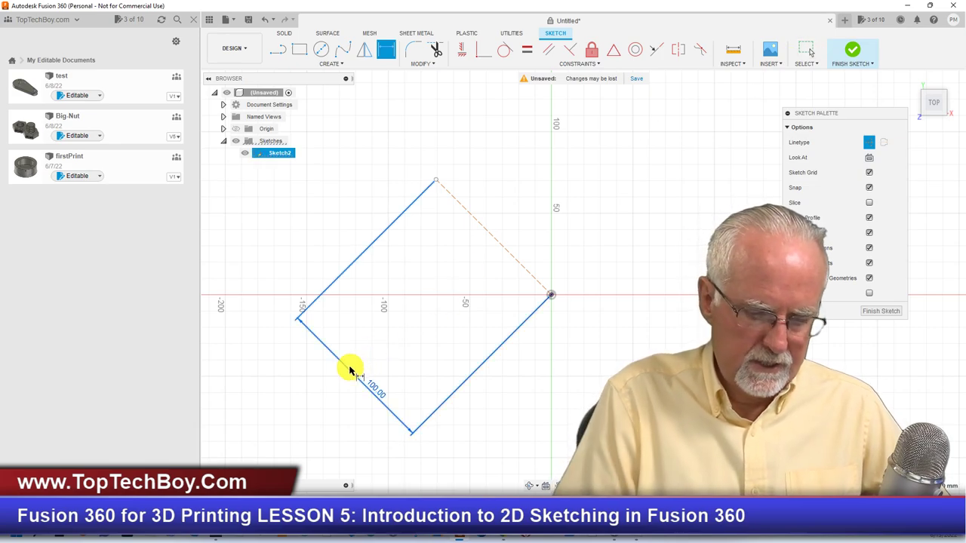
pyautogui.press('Delete')
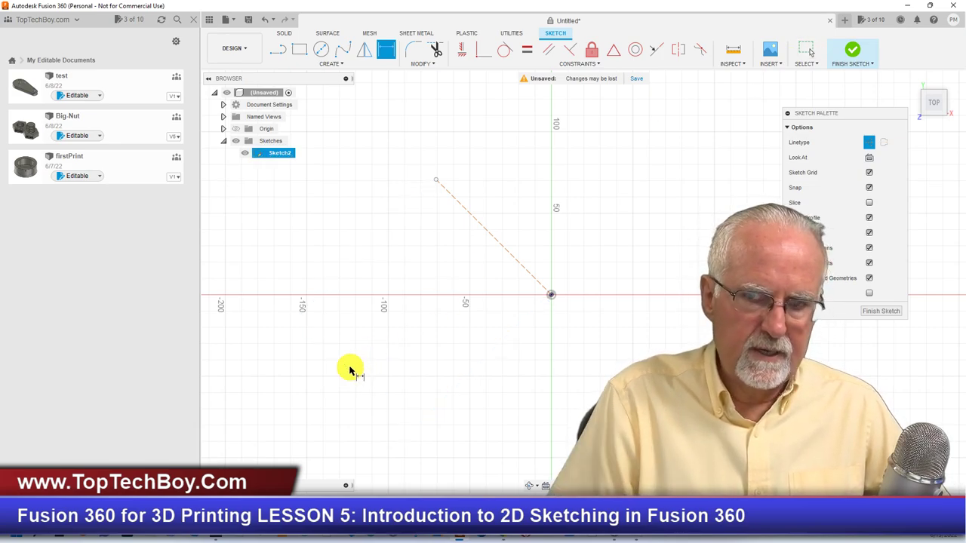
# Dimension the distance from the construction line to the lower-left side at 125.
pyautogui.click(387, 50)
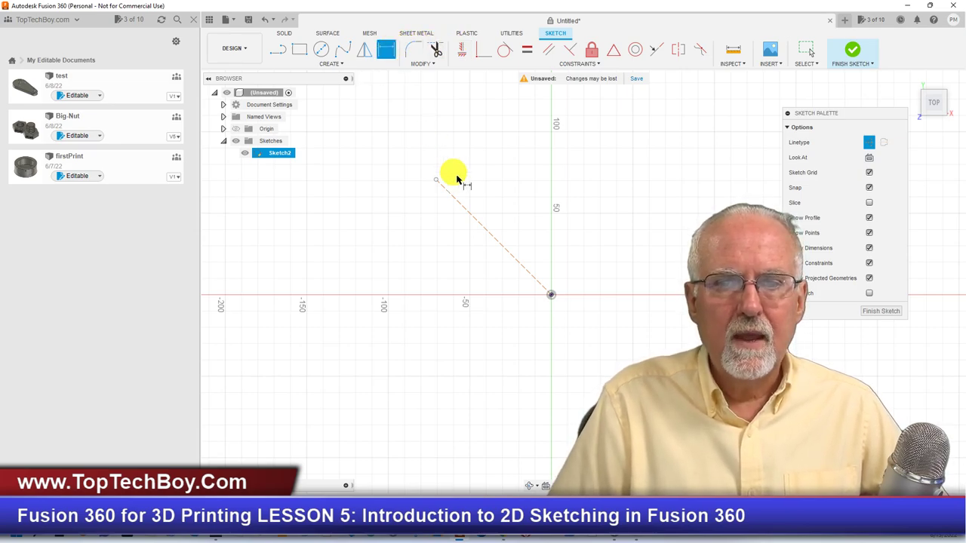
pyautogui.click(484, 230)
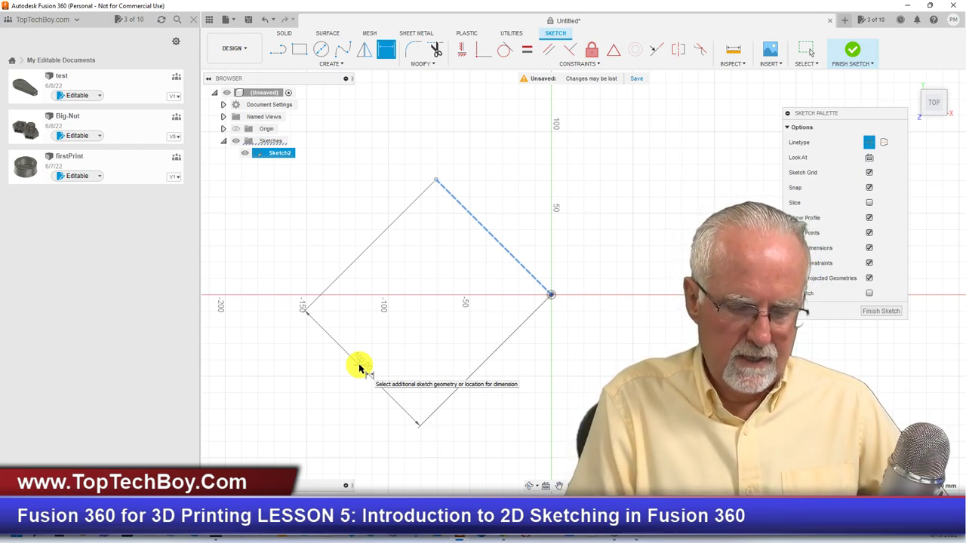
pyautogui.click(359, 367)
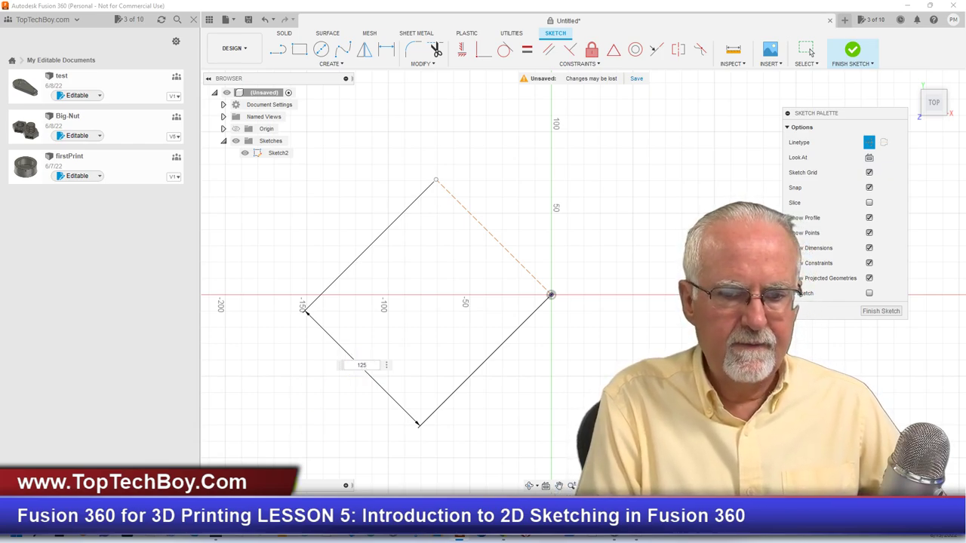
pyautogui.write('125')
pyautogui.press('Return')
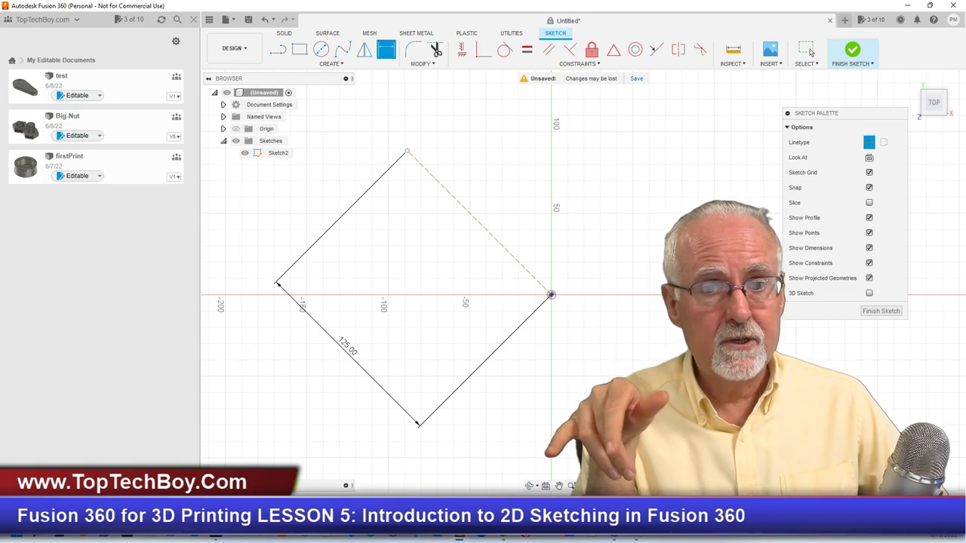
# Place a Ø50 circle centred on the construction line's top endpoint.
pyautogui.click(323, 50)
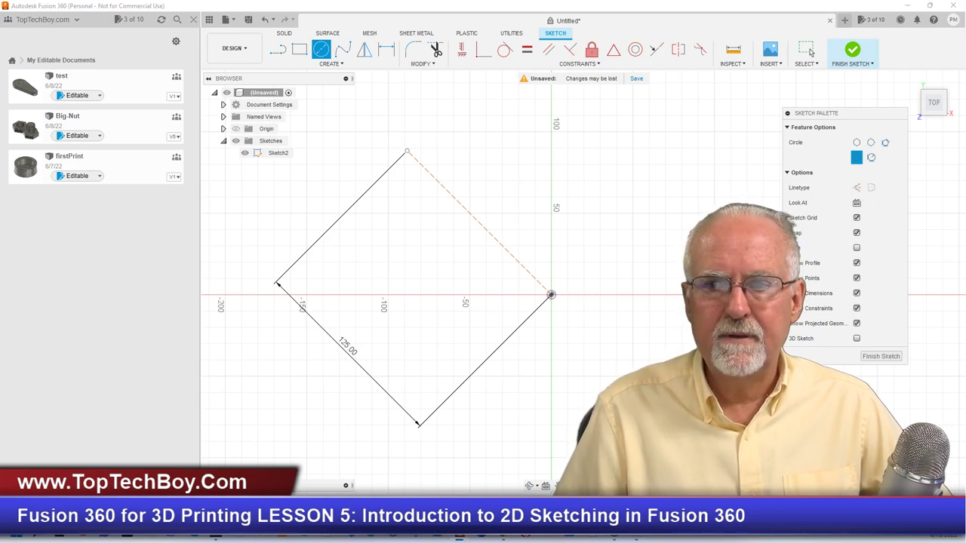
pyautogui.click(406, 154)
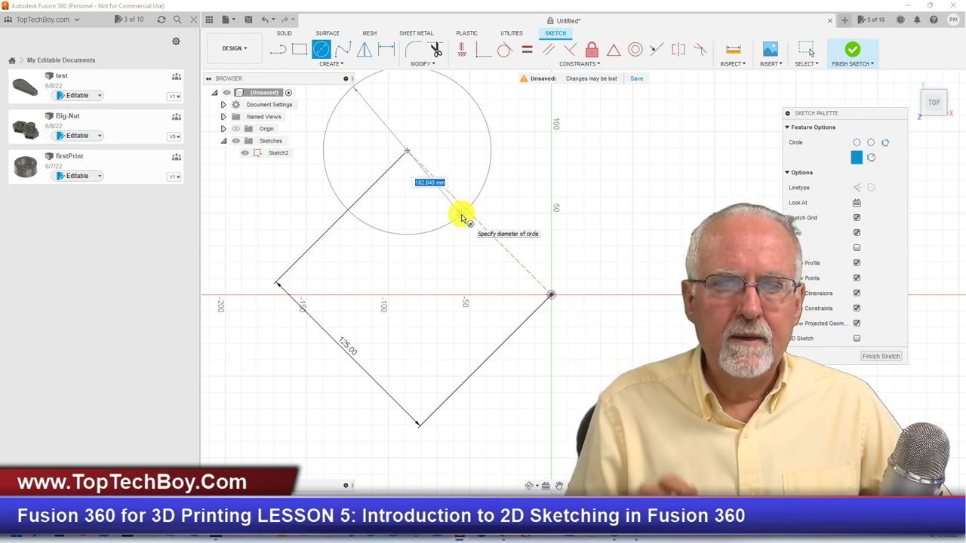
pyautogui.write('50')
pyautogui.press('Return')
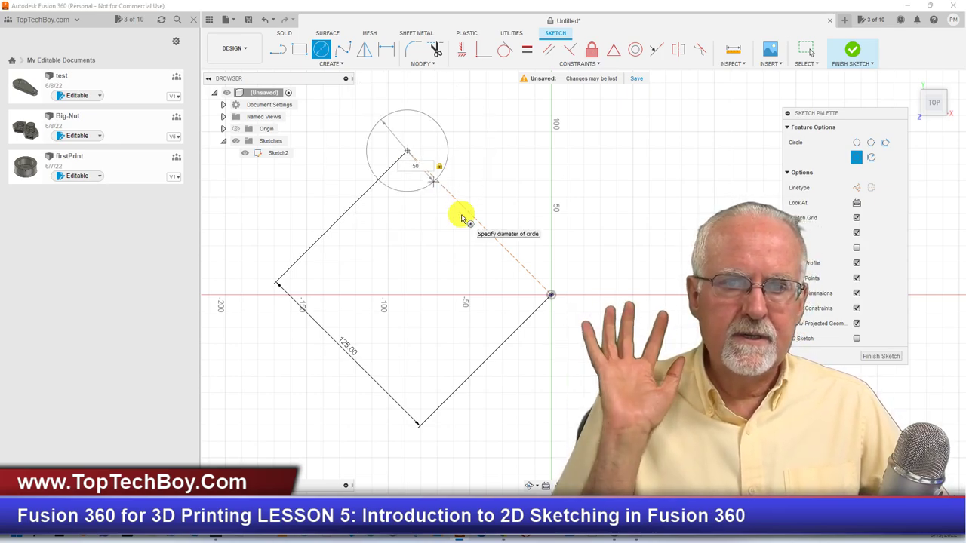
pyautogui.press('Escape')
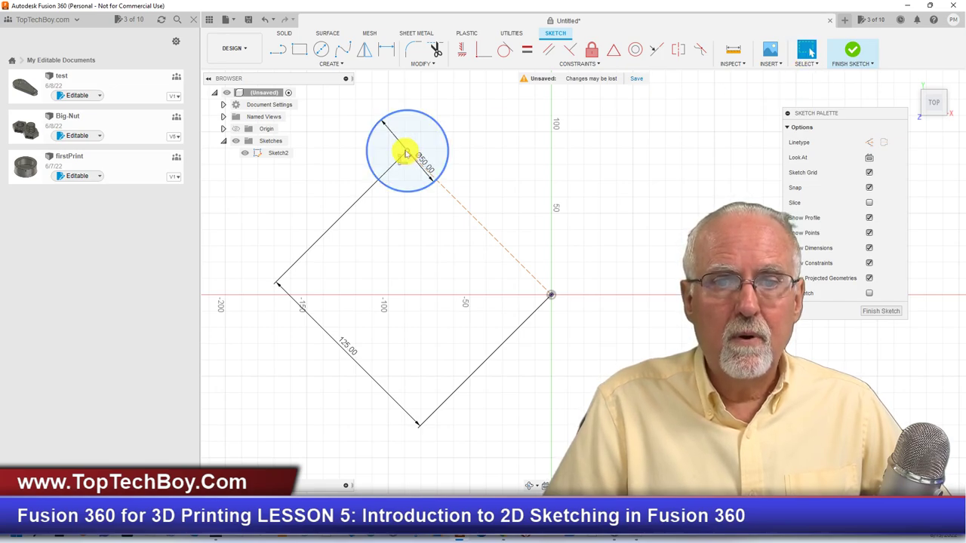
pyautogui.moveTo(405, 153)
pyautogui.mouseDown()
pyautogui.moveTo(378, 151)
pyautogui.moveTo(327, 295)
pyautogui.moveTo(625, 269)
pyautogui.moveTo(435, 272)
pyautogui.moveTo(533, 380)
pyautogui.moveTo(641, 422)
pyautogui.moveTo(380, 416)
pyautogui.moveTo(570, 202)
pyautogui.moveTo(686, 319)
pyautogui.moveTo(431, 282)
pyautogui.moveTo(366, 324)
pyautogui.moveTo(367, 281)
pyautogui.moveTo(362, 350)
pyautogui.moveTo(375, 392)
pyautogui.moveTo(476, 226)
pyautogui.moveTo(535, 188)
pyautogui.moveTo(476, 229)
pyautogui.mouseUp()
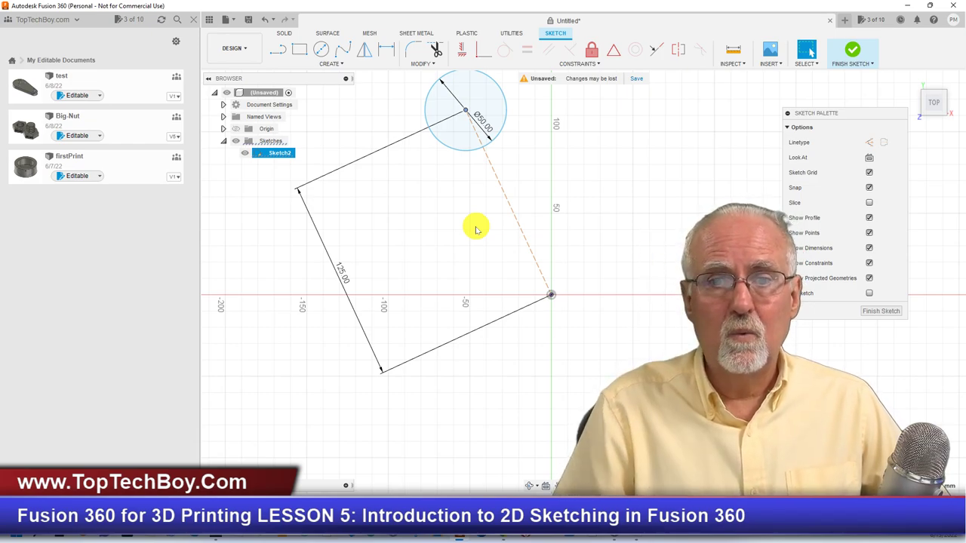
pyautogui.moveTo(501, 167); pyautogui.dragTo(414, 177)
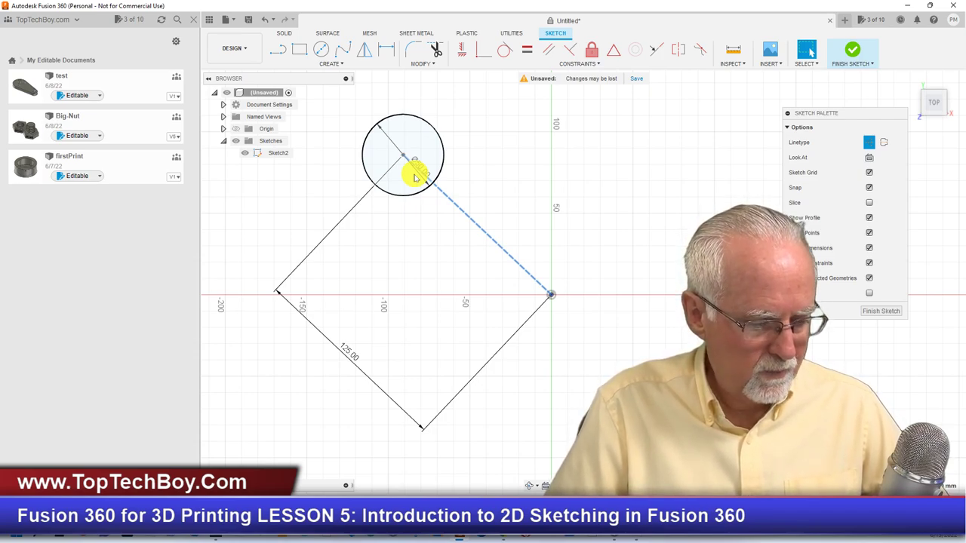
pyautogui.click(415, 177)
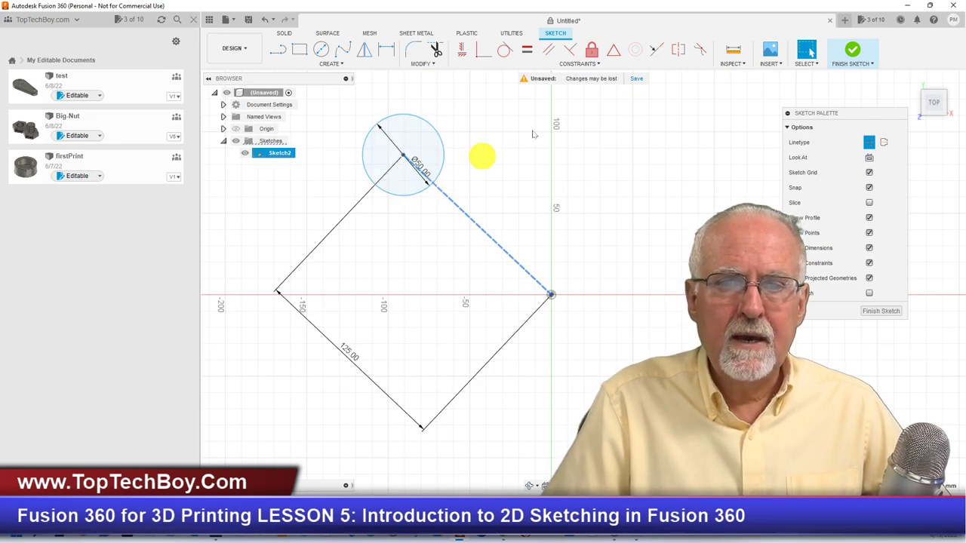
pyautogui.click(807, 50)
pyautogui.moveTo(323, 97)
pyautogui.mouseDown()
pyautogui.moveTo(491, 339)
pyautogui.moveTo(614, 438)
pyautogui.mouseUp()
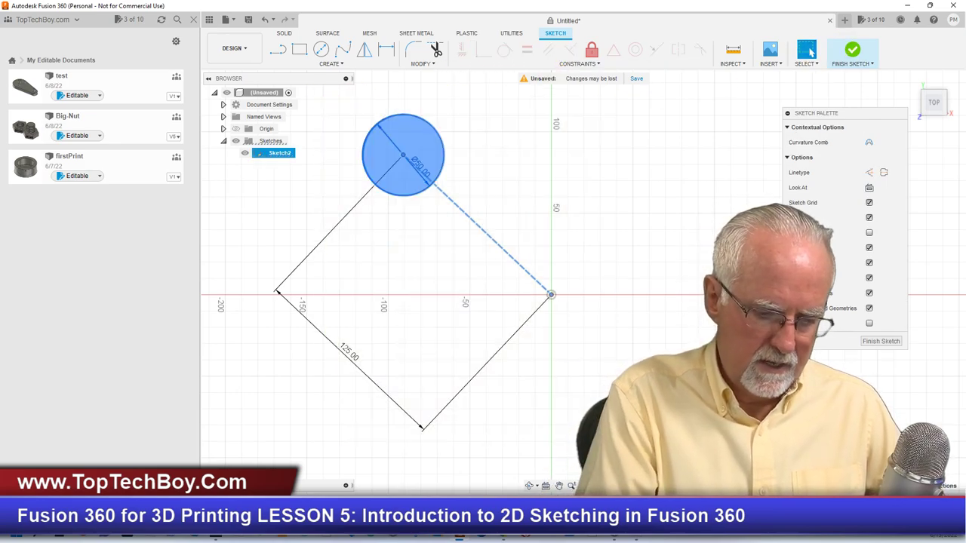
pyautogui.press('Delete')
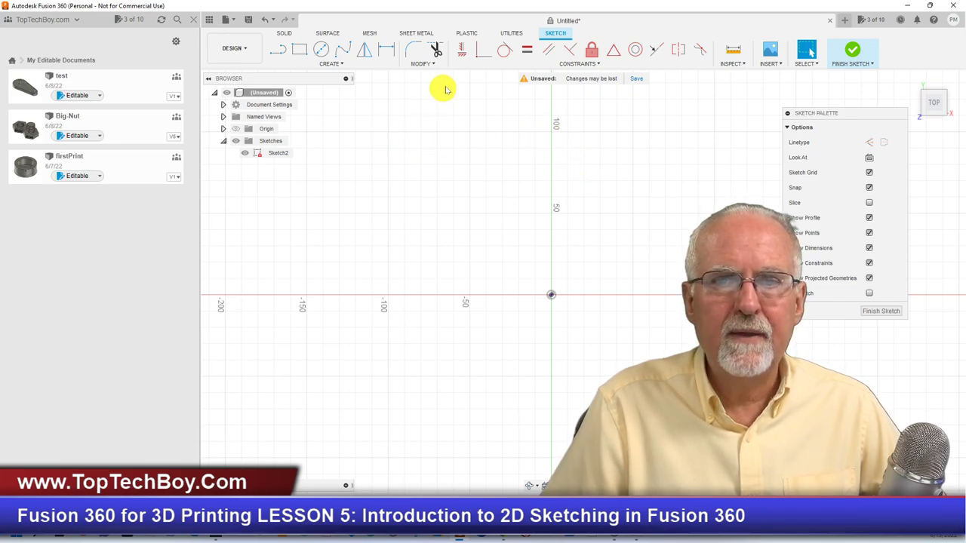
# Draw a 100 mm construction line from the origin leftward along the horizontal axis.
pyautogui.click(278, 49)
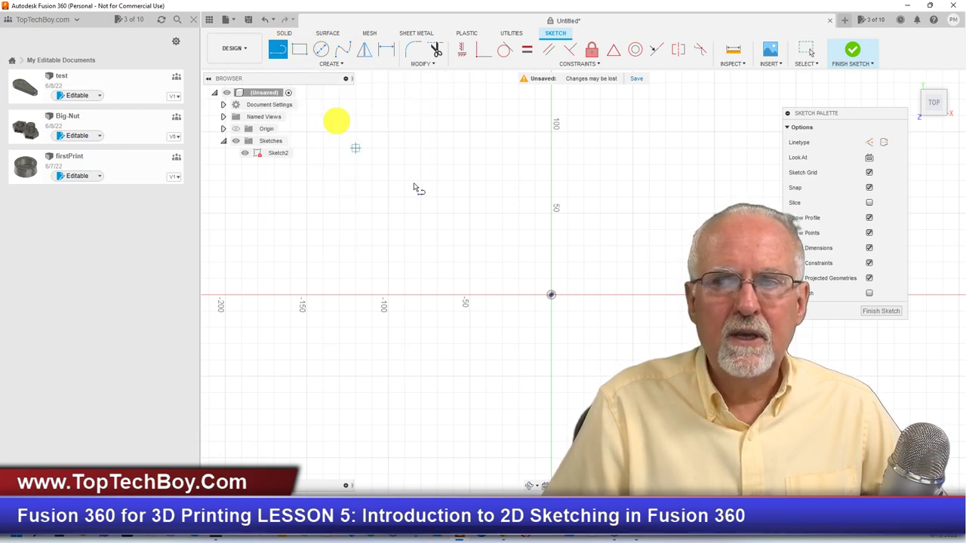
pyautogui.click(869, 141)
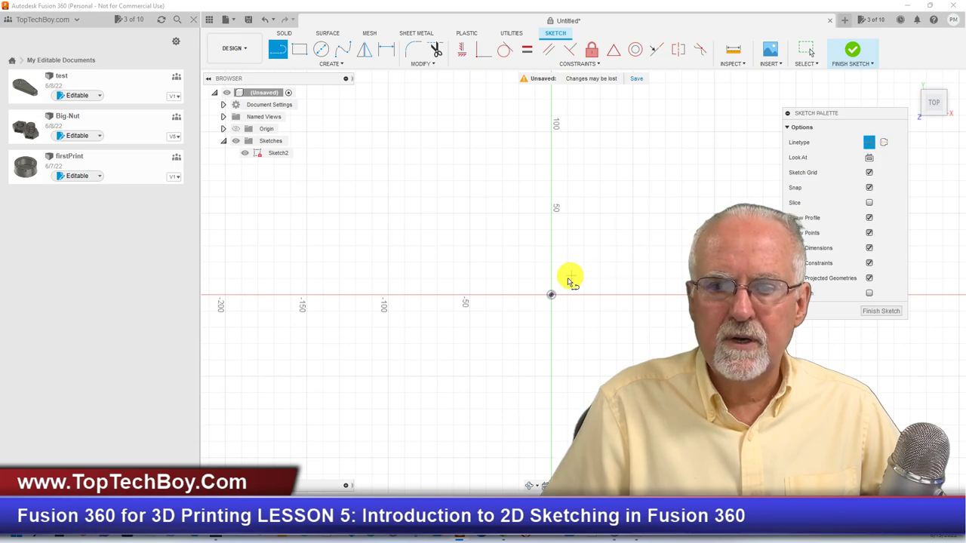
pyautogui.click(551, 297)
pyautogui.moveTo(541, 299); pyautogui.dragTo(420, 297)
pyautogui.write('100')
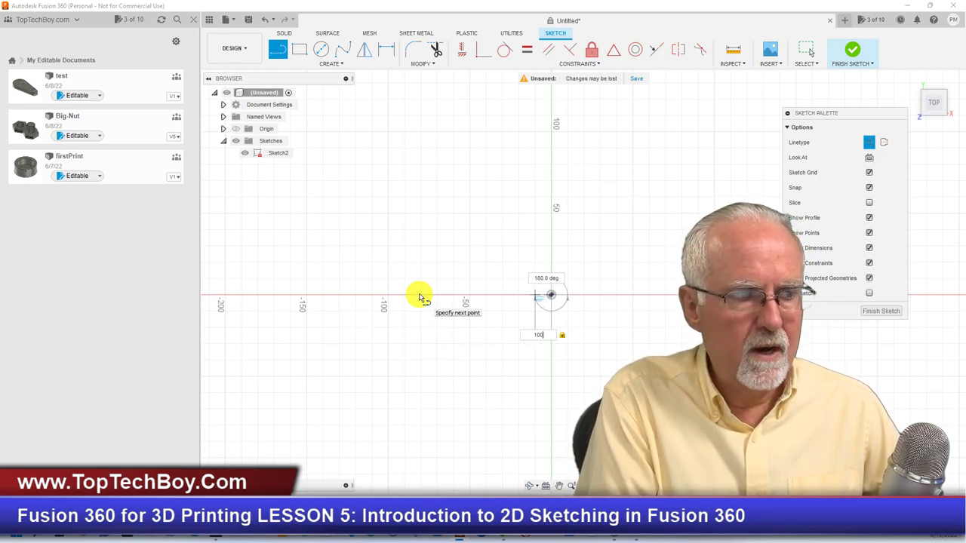
pyautogui.press('Escape')
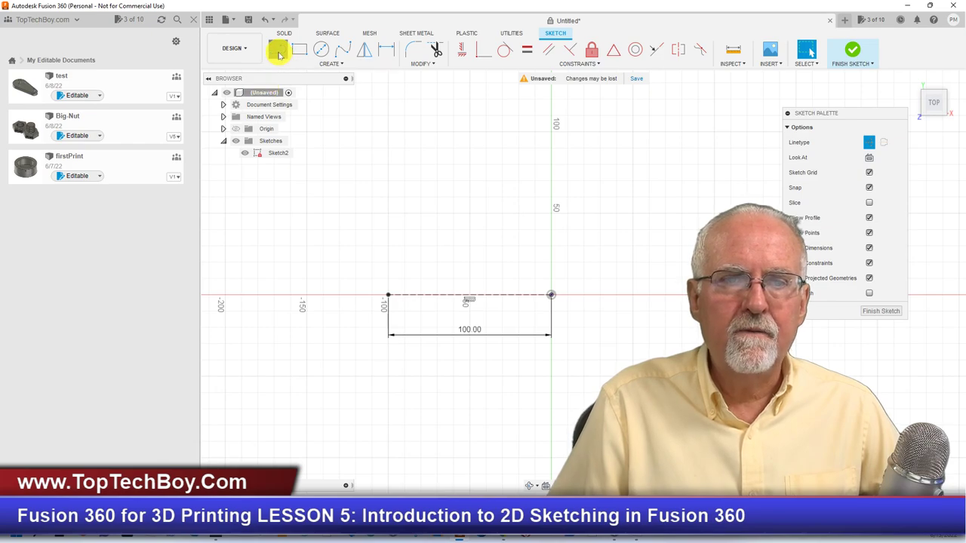
# Draw a 100 mm construction line straight up from the horizontal line's left end.
pyautogui.click(278, 50)
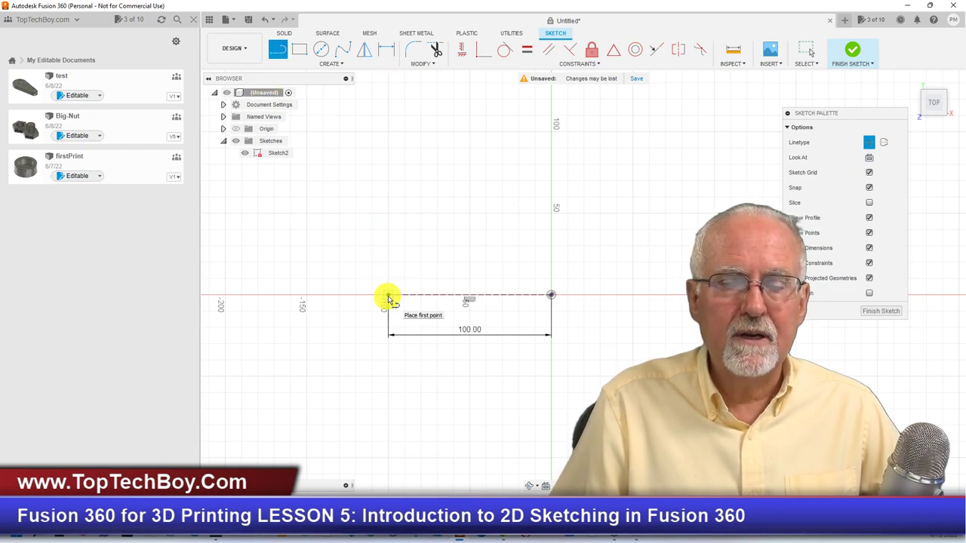
pyautogui.moveTo(389, 299); pyautogui.dragTo(389, 159)
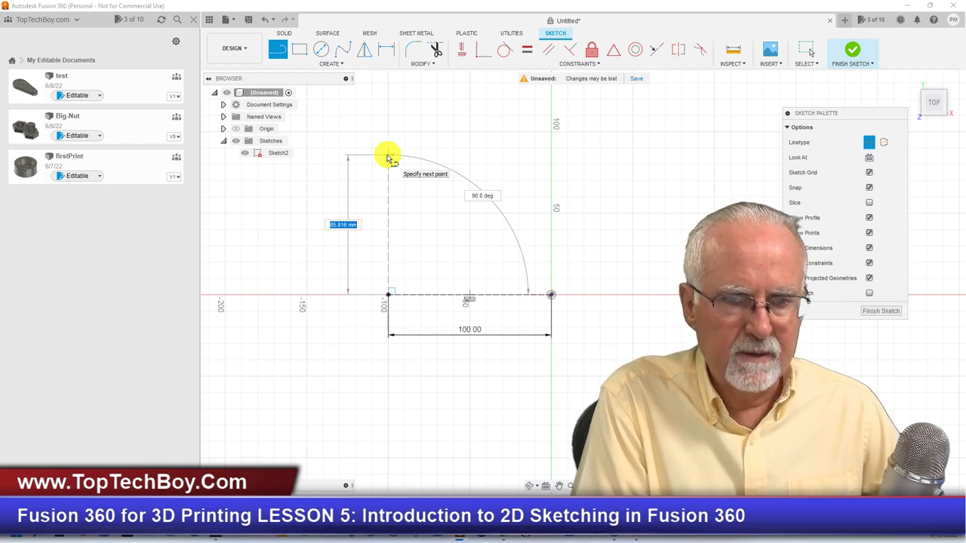
pyautogui.write('0')
pyautogui.press('Return')
pyautogui.press('Escape')
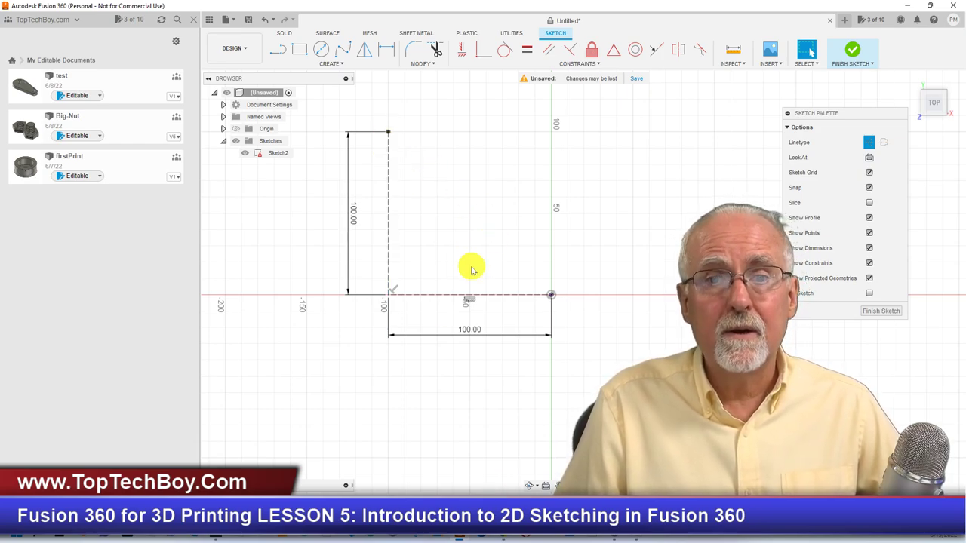
pyautogui.click(323, 50)
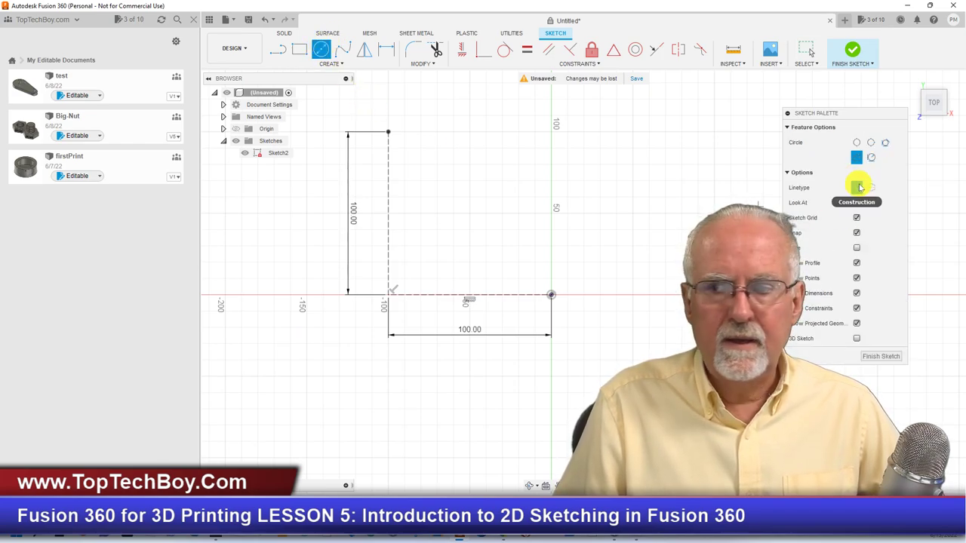
pyautogui.click(858, 187)
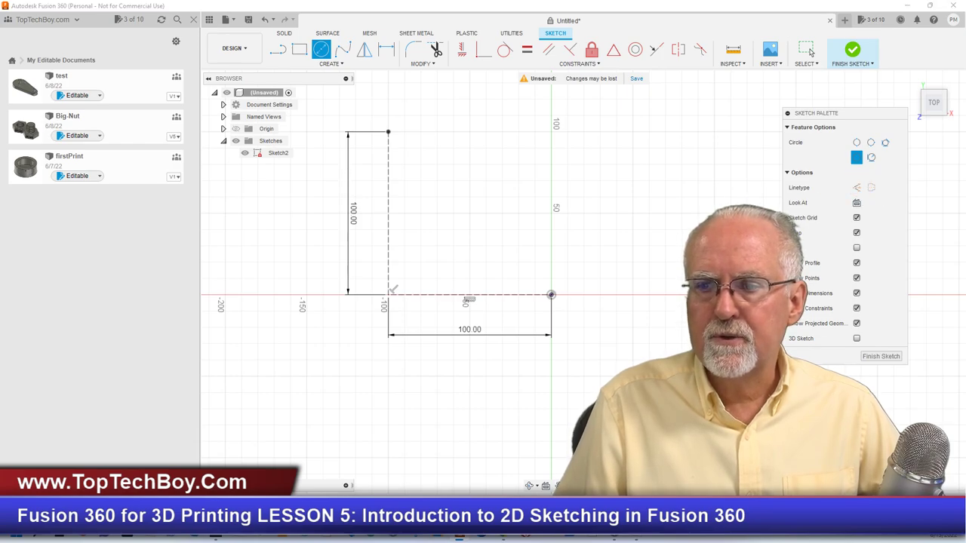
pyautogui.click(388, 133)
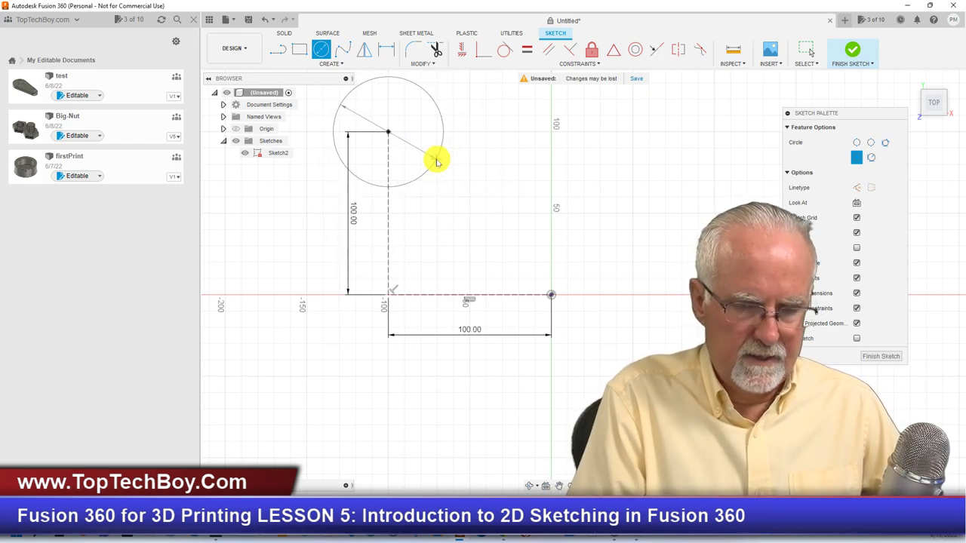
pyautogui.click(436, 161)
pyautogui.press('Escape')
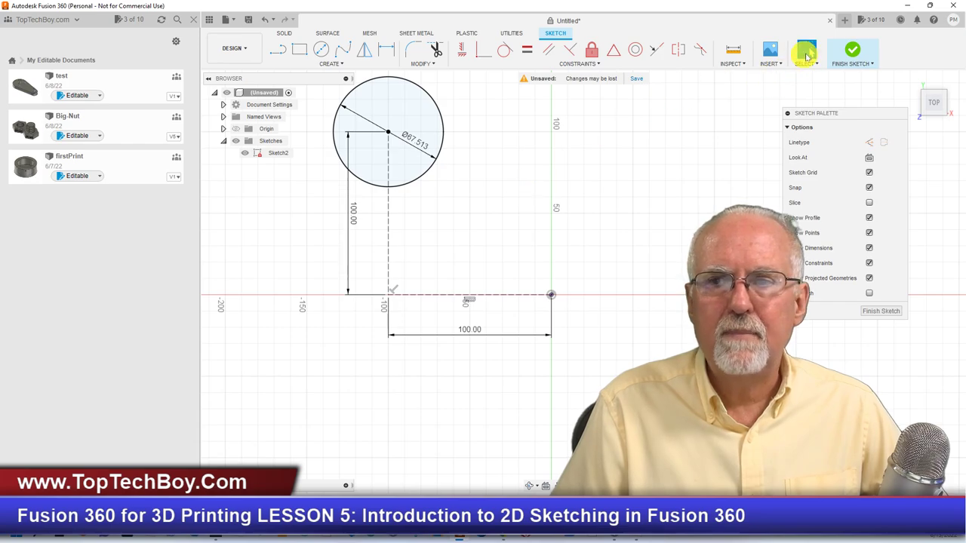
pyautogui.click(416, 180)
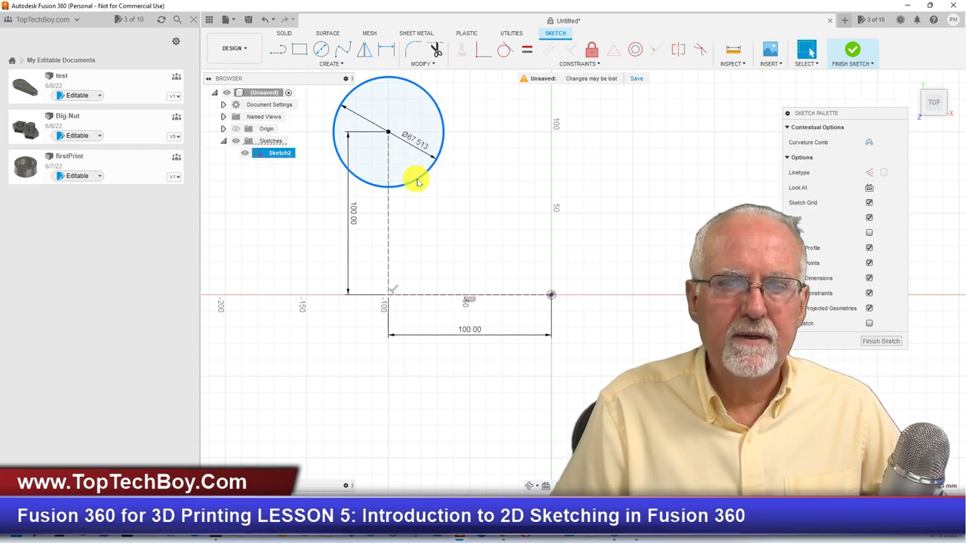
pyautogui.press('Delete')
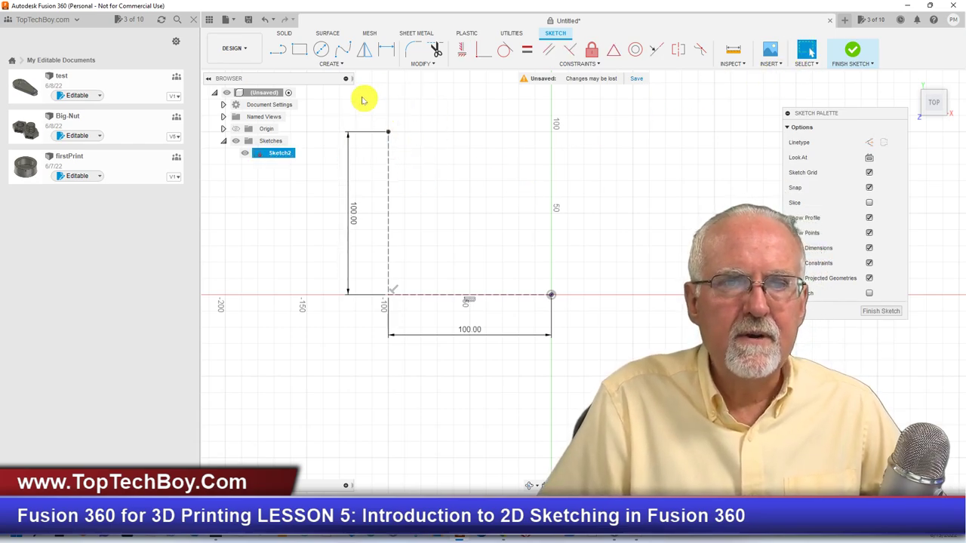
pyautogui.click(320, 49)
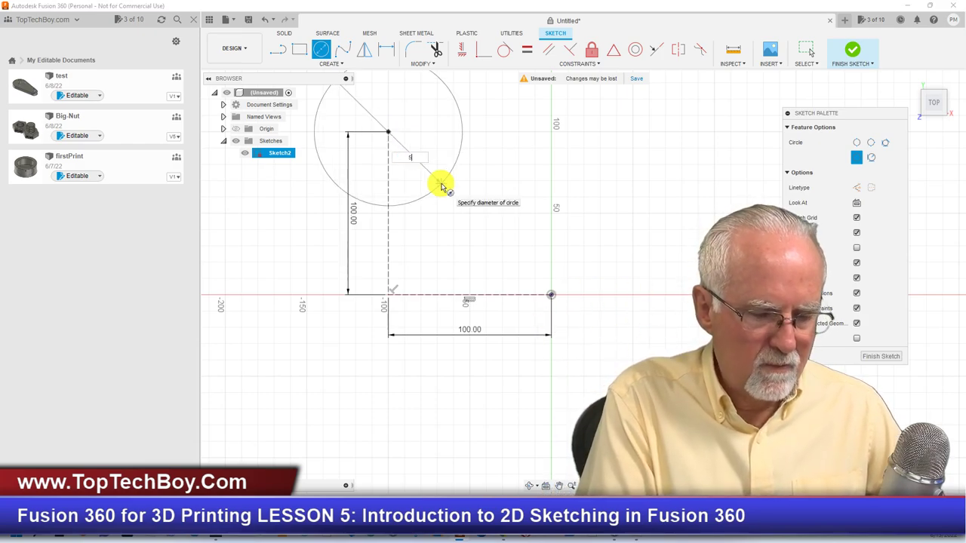
pyautogui.write('0')
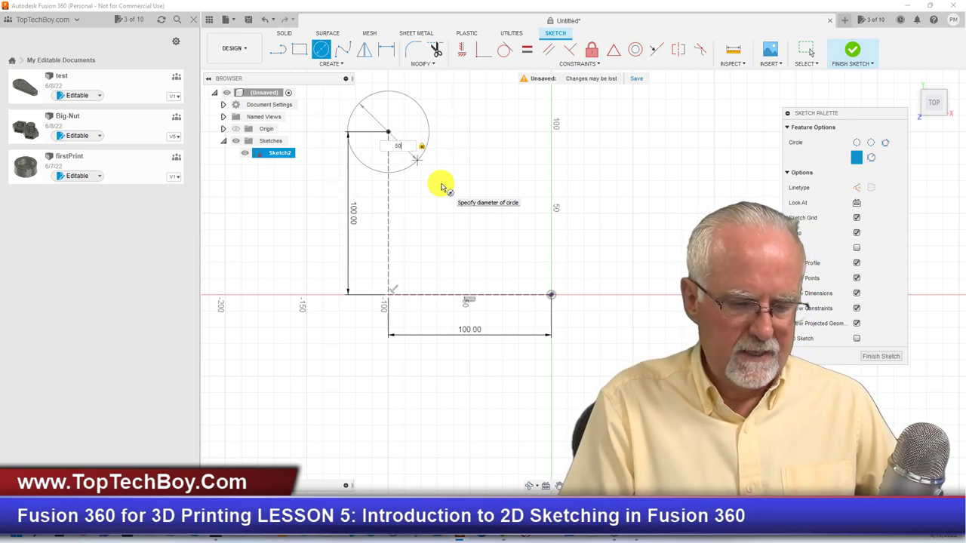
pyautogui.press('Return')
pyautogui.press('Escape')
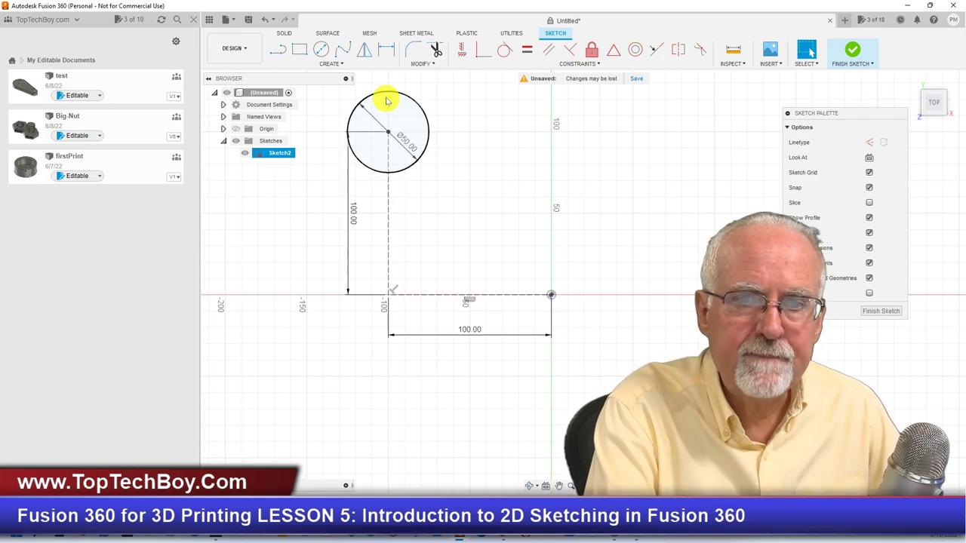
pyautogui.scroll(-2, 484, 156)
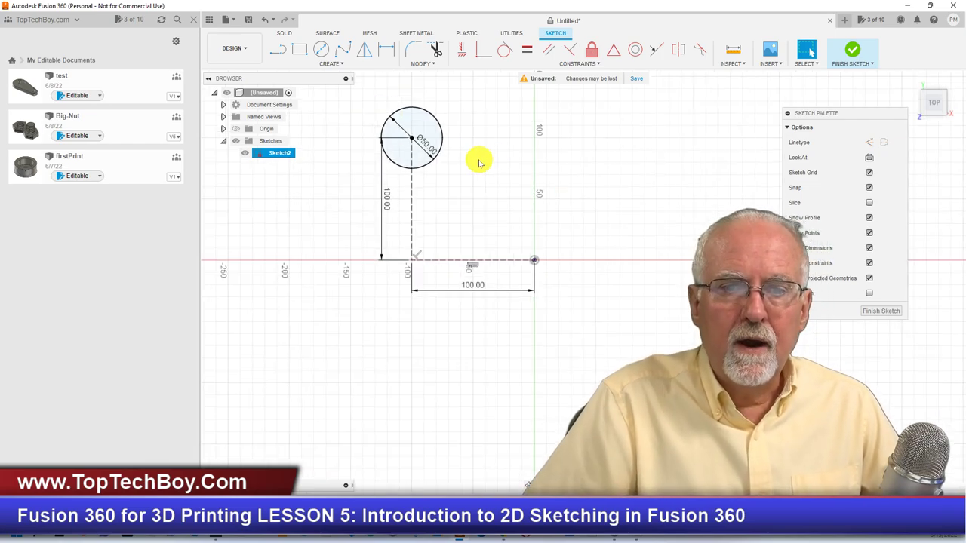
pyautogui.click(440, 149)
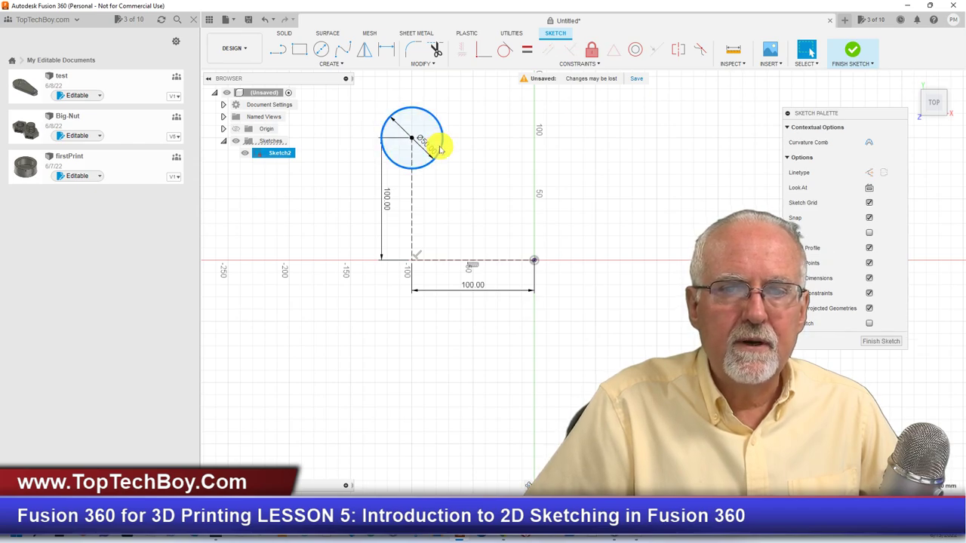
pyautogui.press('Delete')
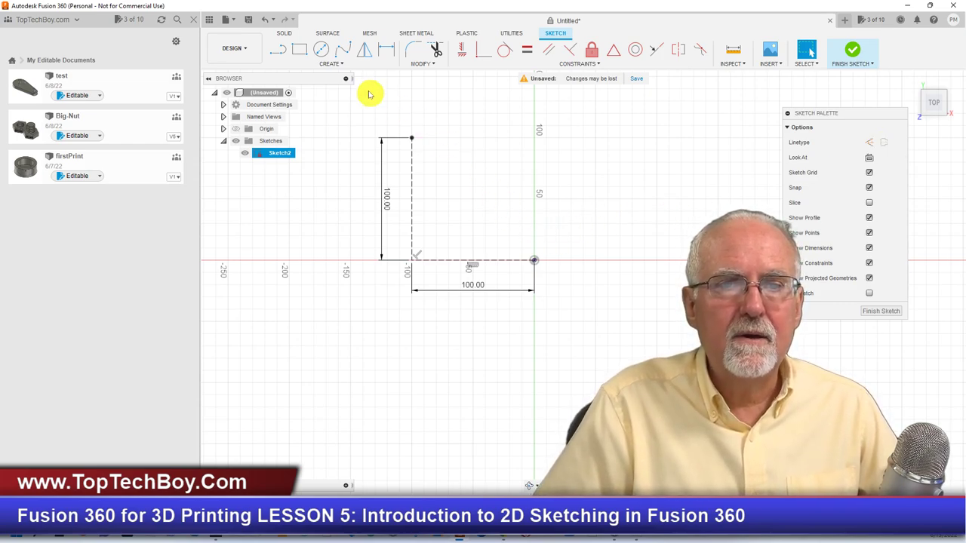
pyautogui.click(322, 50)
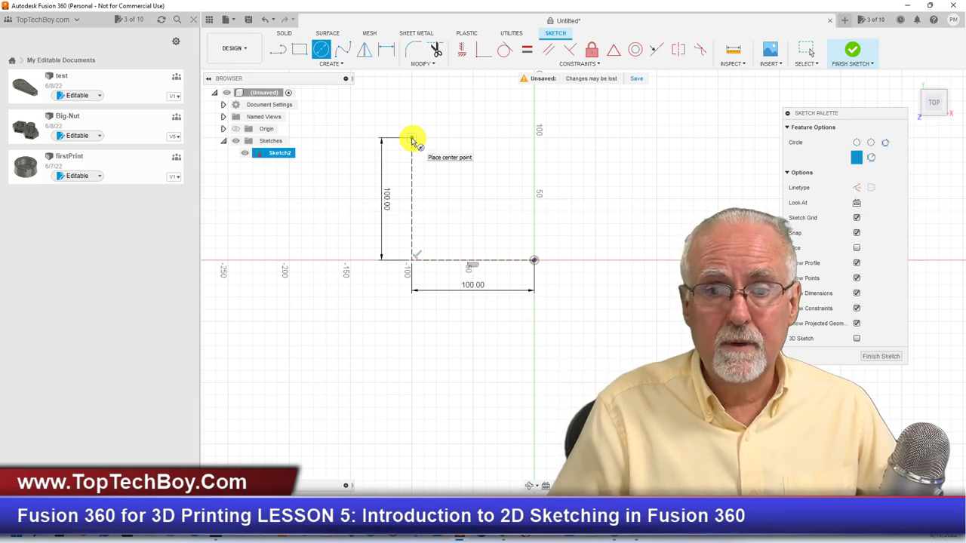
# Zoom in and out to inspect the sketch, then pick the 2-Point Rectangle tool.
pyautogui.scroll(2, 412, 141)
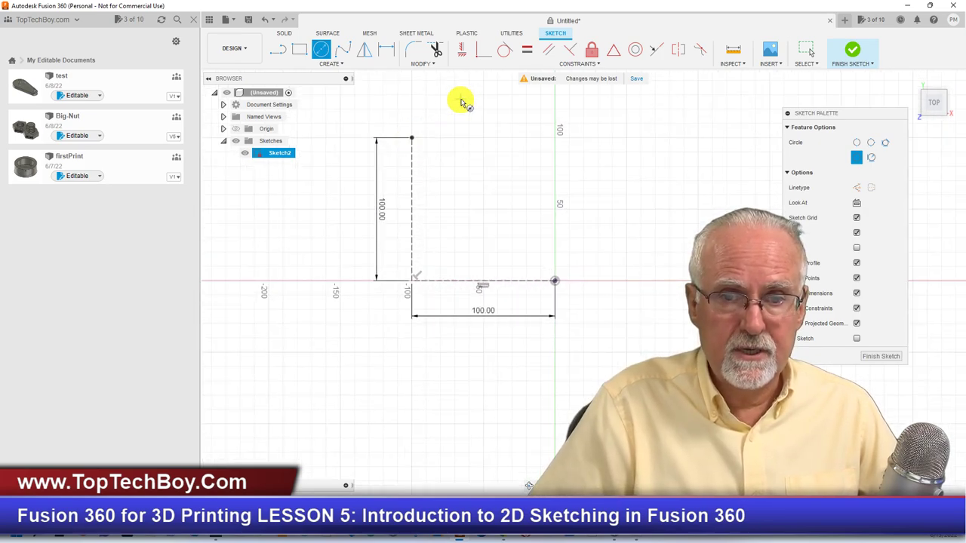
pyautogui.scroll(2, 459, 97)
pyautogui.scroll(-4, 459, 97)
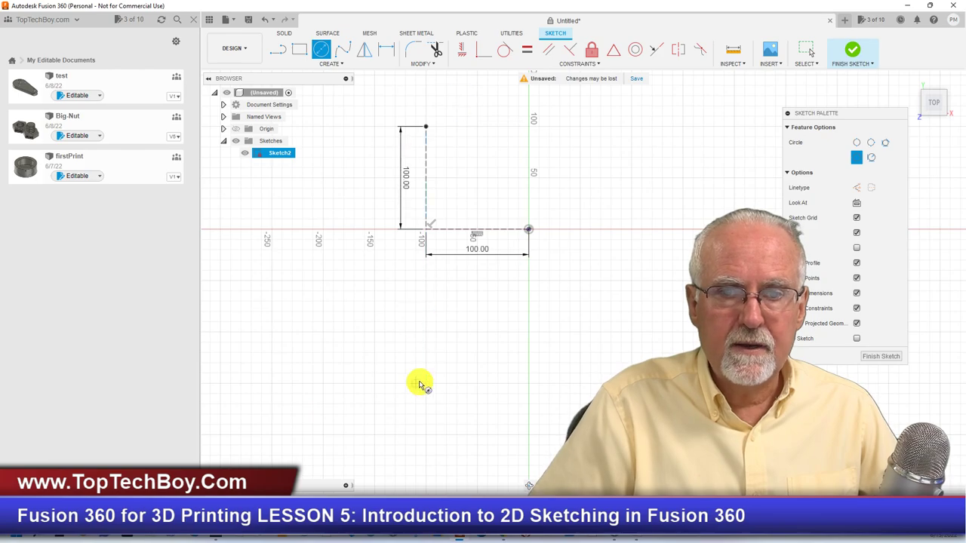
pyautogui.scroll(-2, 415, 382)
pyautogui.scroll(2, 416, 382)
pyautogui.scroll(3, 411, 342)
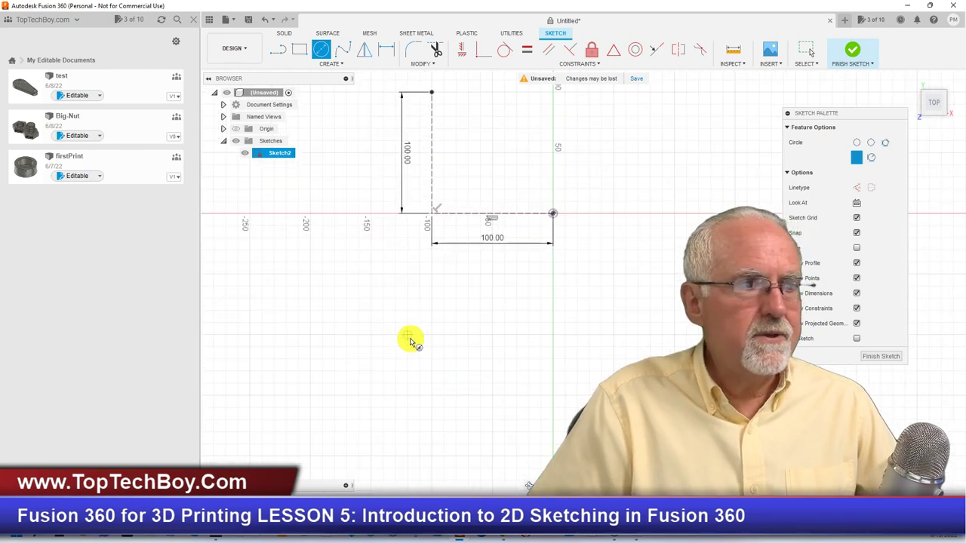
pyautogui.scroll(-2, 411, 342)
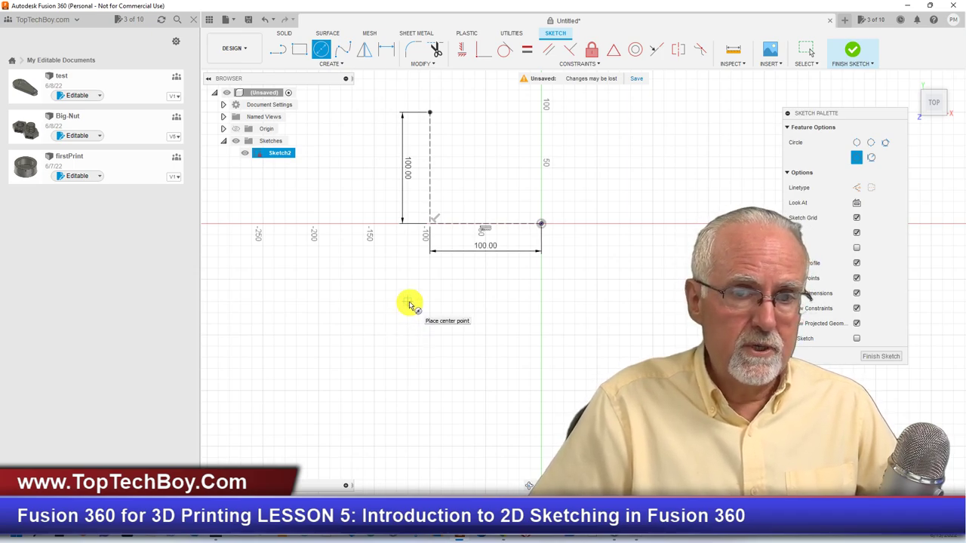
pyautogui.scroll(1, 435, 313)
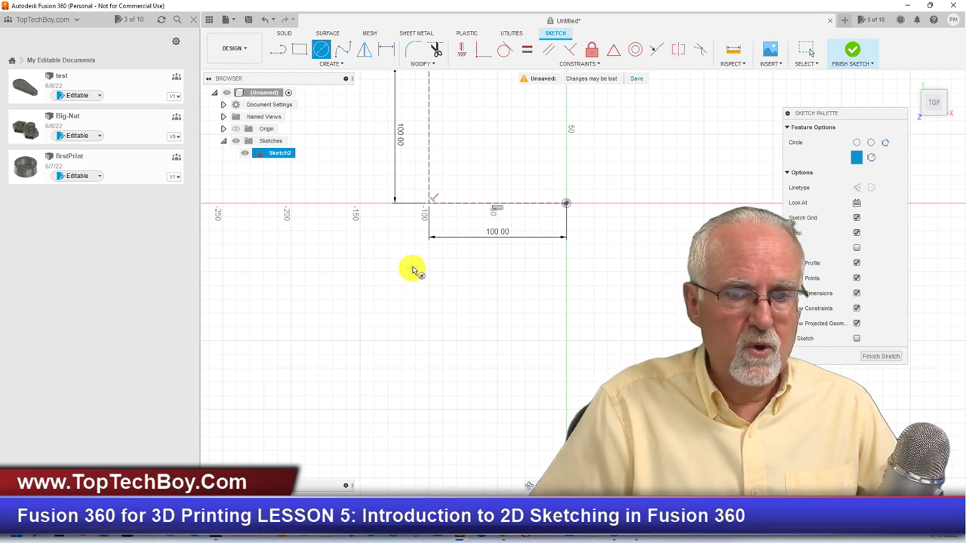
pyautogui.scroll(-5, 413, 268)
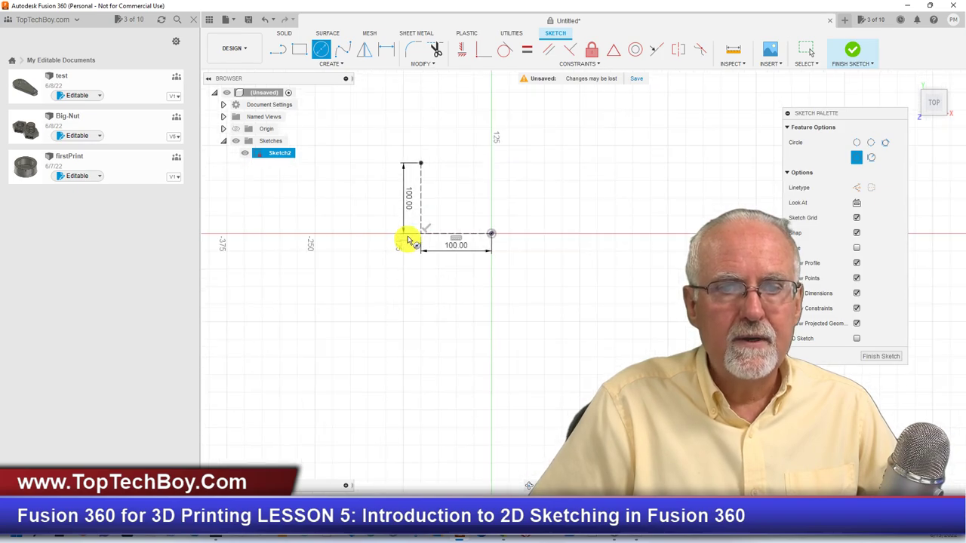
pyautogui.scroll(6, 403, 143)
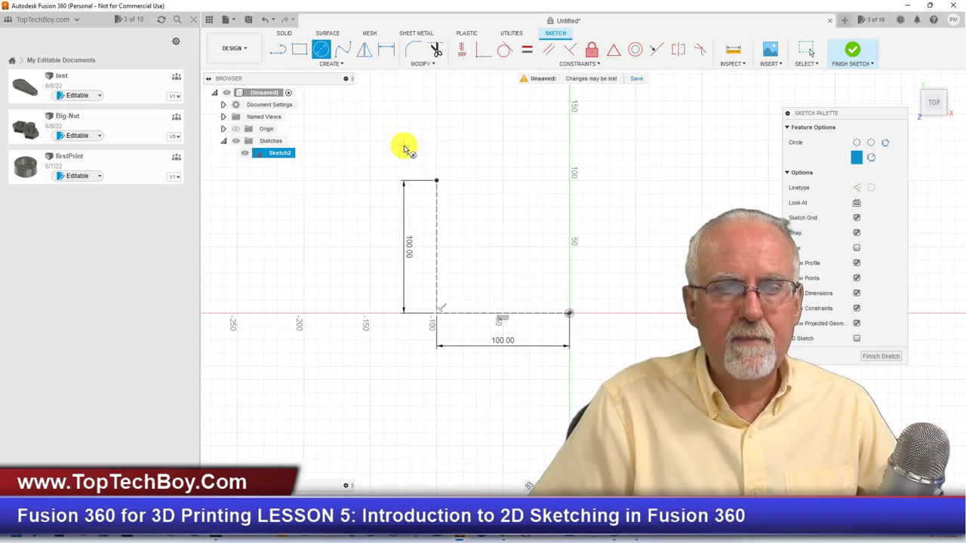
pyautogui.scroll(2, 461, 485)
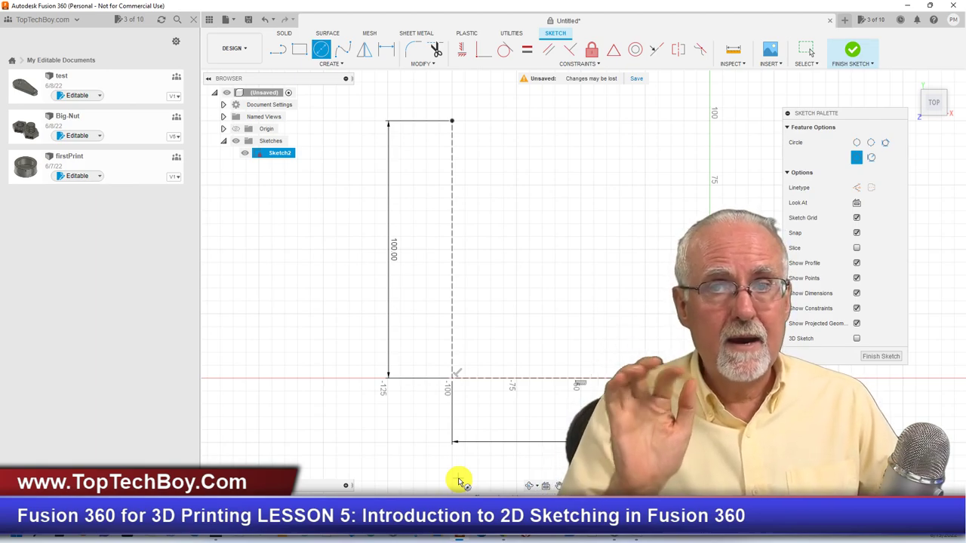
pyautogui.scroll(-1, 458, 480)
pyautogui.scroll(-1, 445, 137)
pyautogui.scroll(1, 443, 135)
pyautogui.scroll(-1, 464, 476)
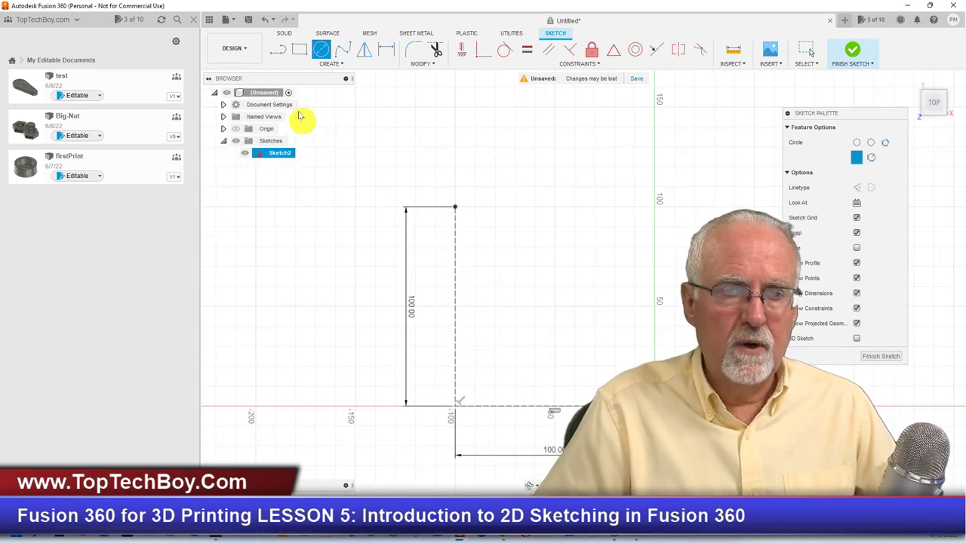
pyautogui.click(300, 53)
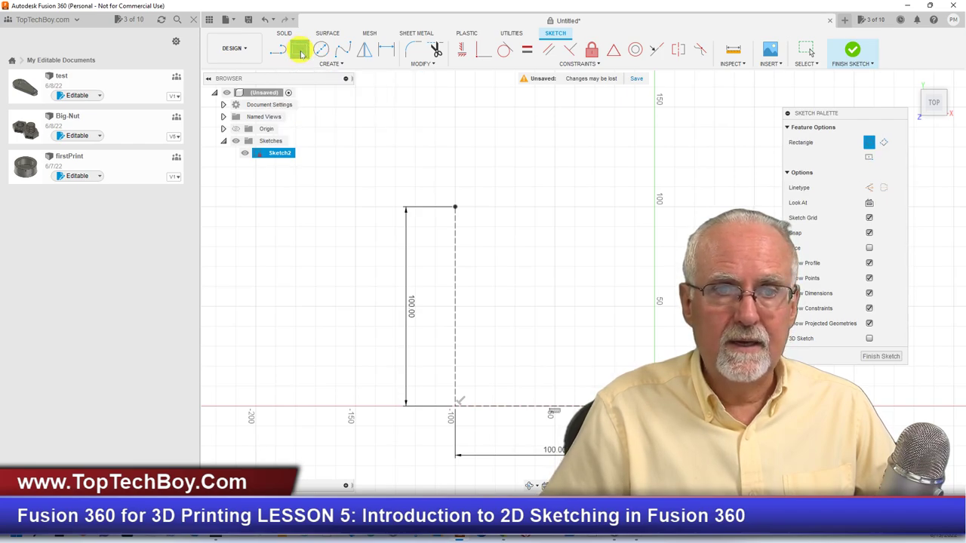
# Draw a 100 mm wide rectangle from the vertical construction line's top endpoint.
pyautogui.click(455, 208)
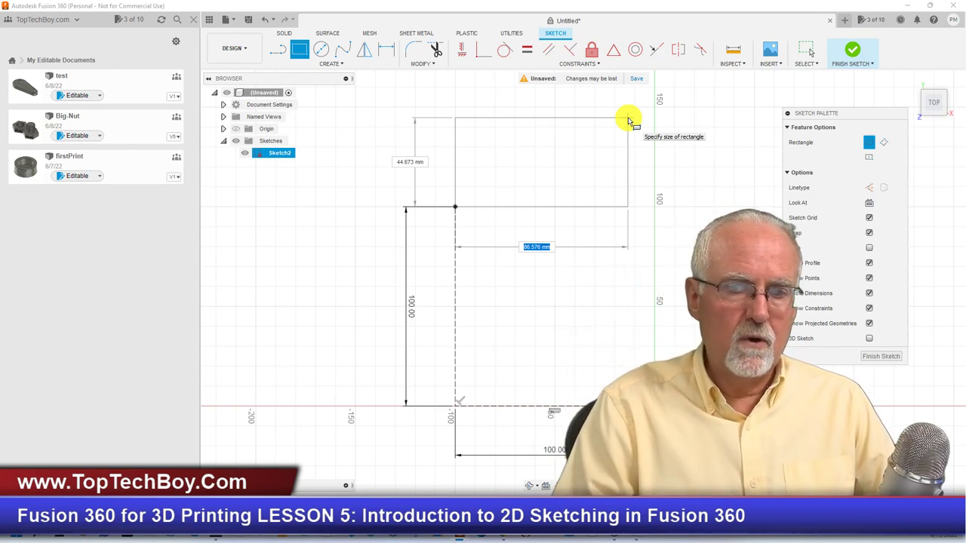
pyautogui.write('100')
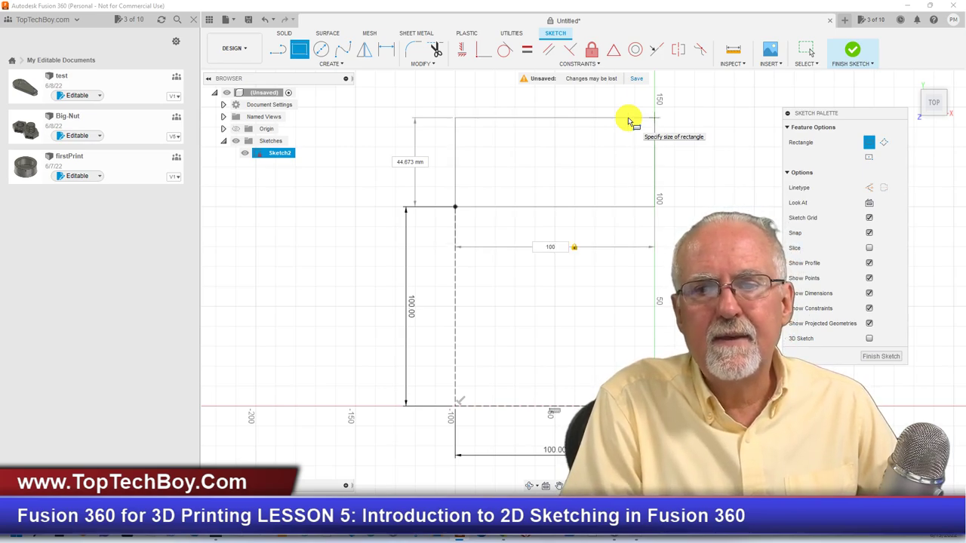
pyautogui.press('Return')
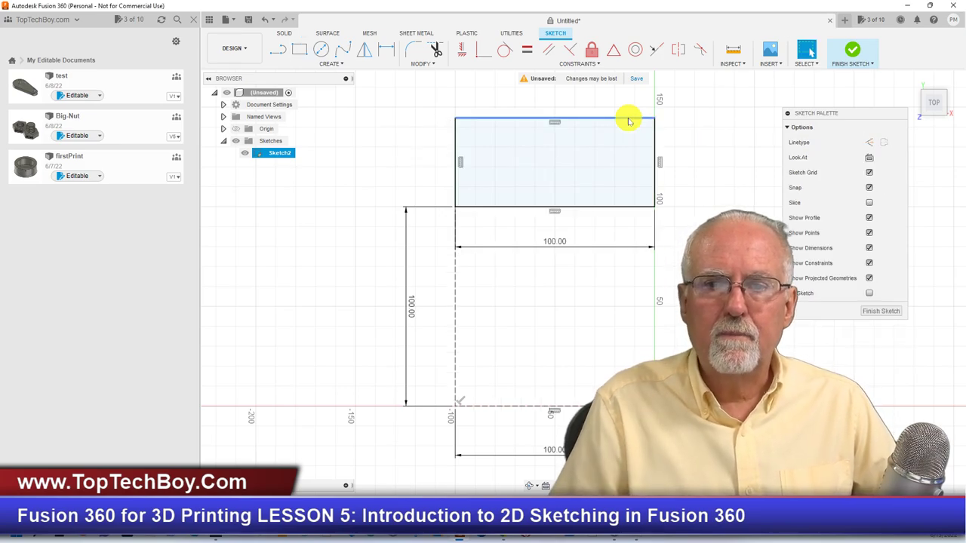
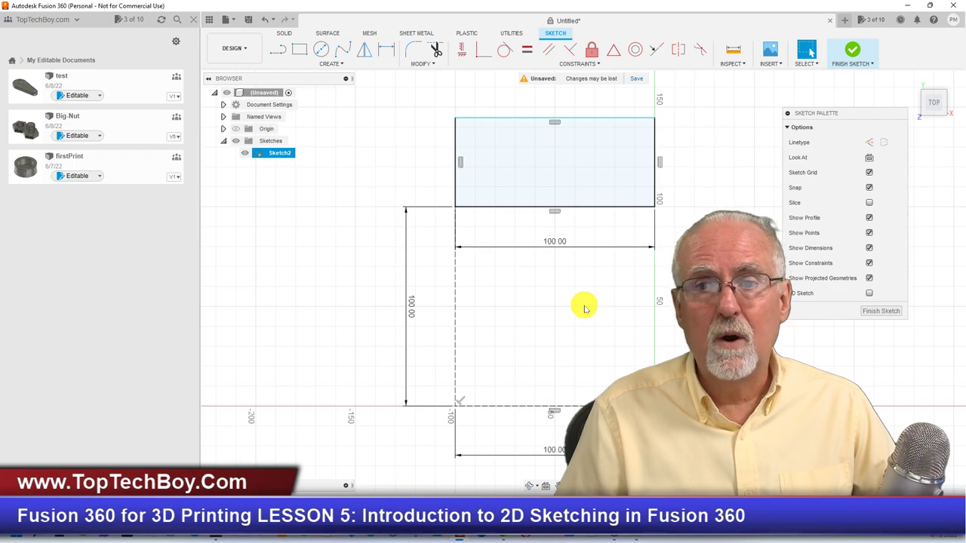
# Raise the upper rectangle's top edge and dimension its height to 50, placed left of the shape.
pyautogui.scroll(-1, 586, 309)
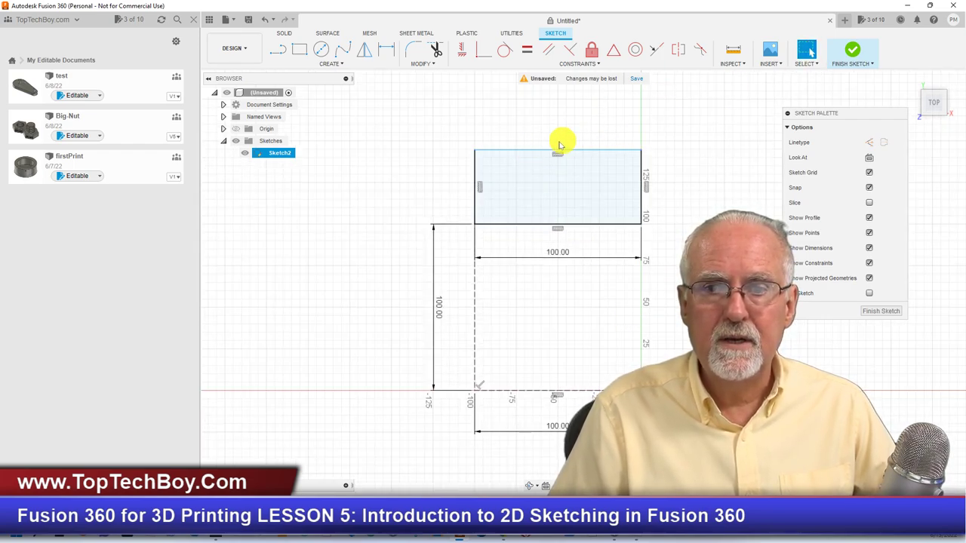
pyautogui.moveTo(522, 155); pyautogui.dragTo(494, 153)
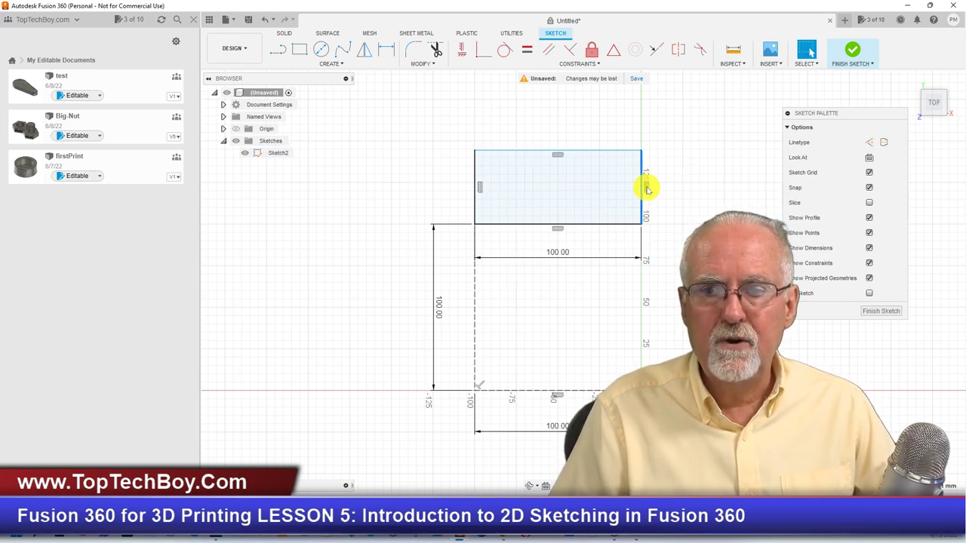
pyautogui.click(386, 49)
pyautogui.click(642, 196)
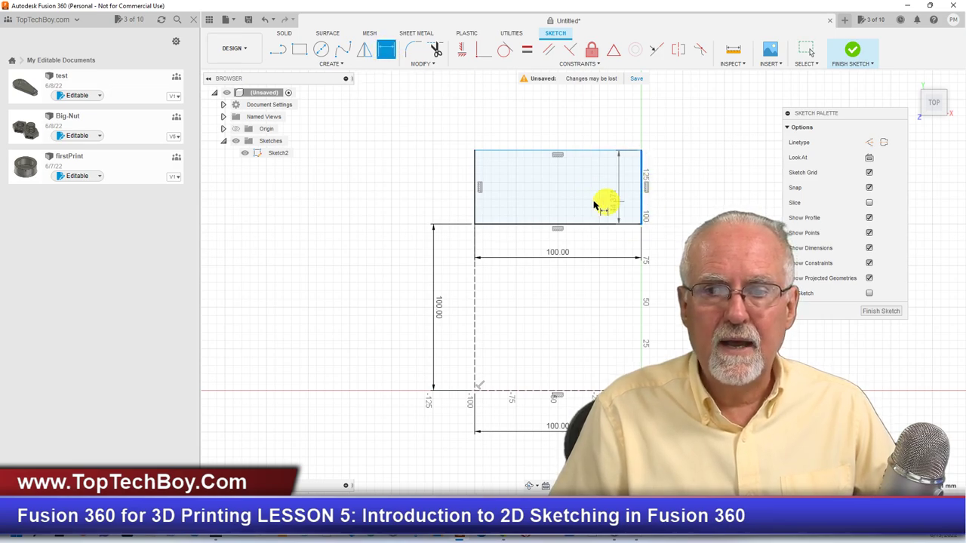
pyautogui.click(472, 185)
pyautogui.click(474, 189)
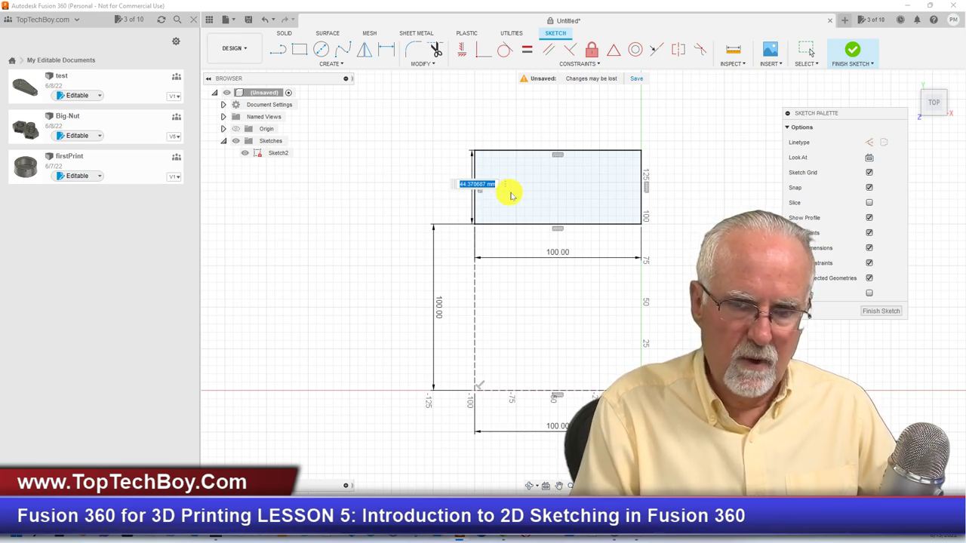
pyautogui.press('Return')
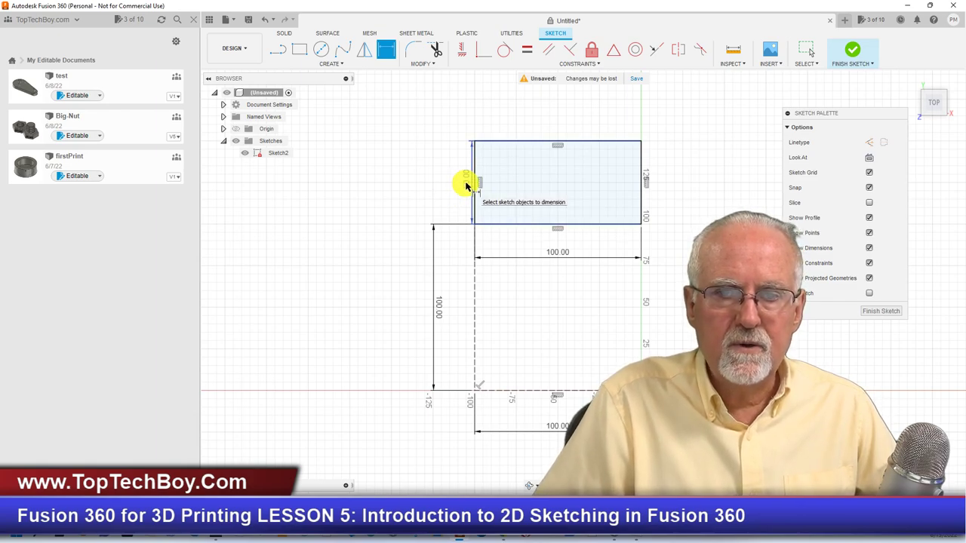
pyautogui.moveTo(465, 185); pyautogui.dragTo(347, 187)
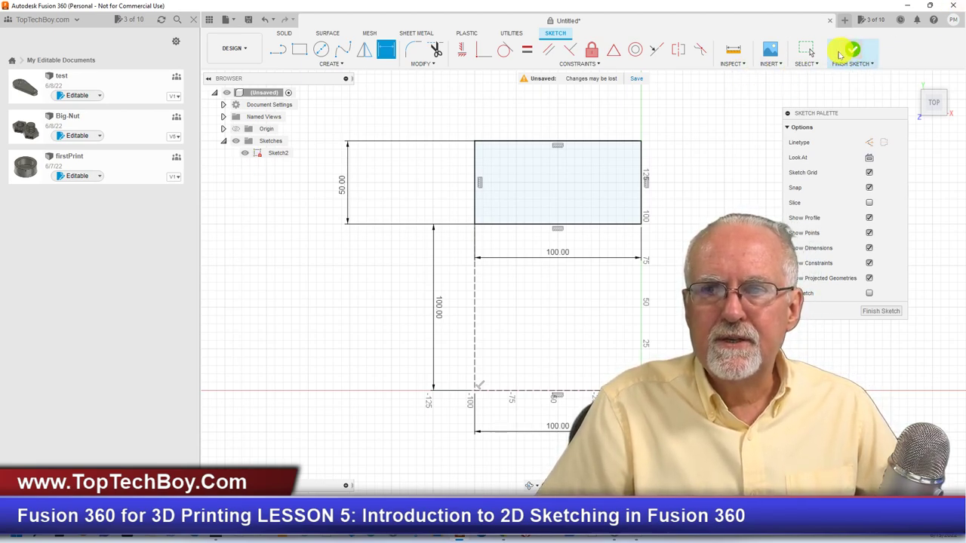
pyautogui.click(769, 52)
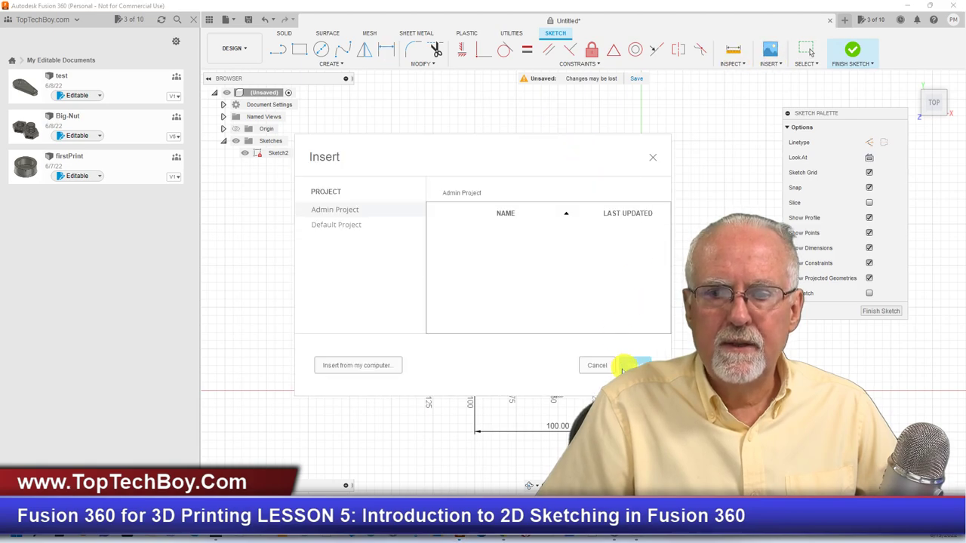
# Close the Insert dialog, delete all rectangles and dimensions, then undo that deletion.
pyautogui.click(600, 366)
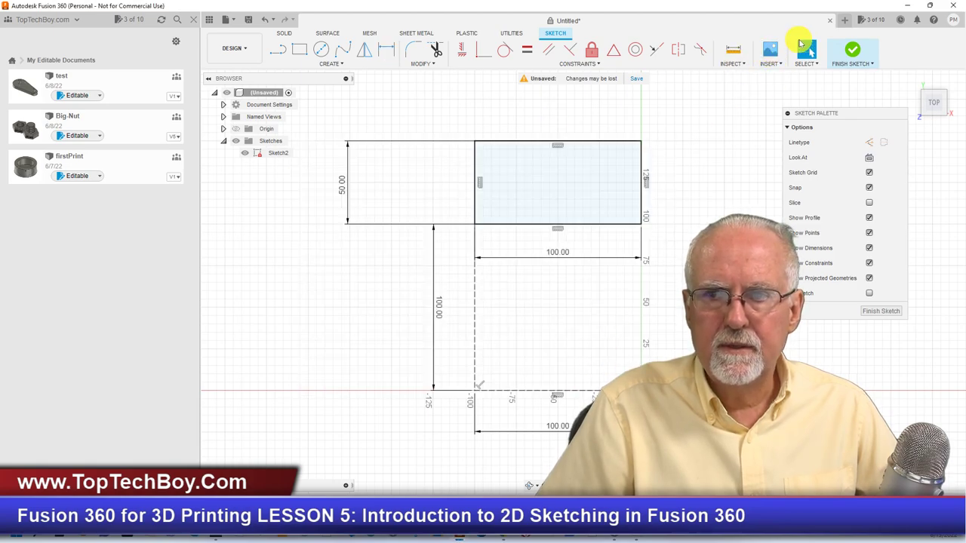
pyautogui.click(536, 142)
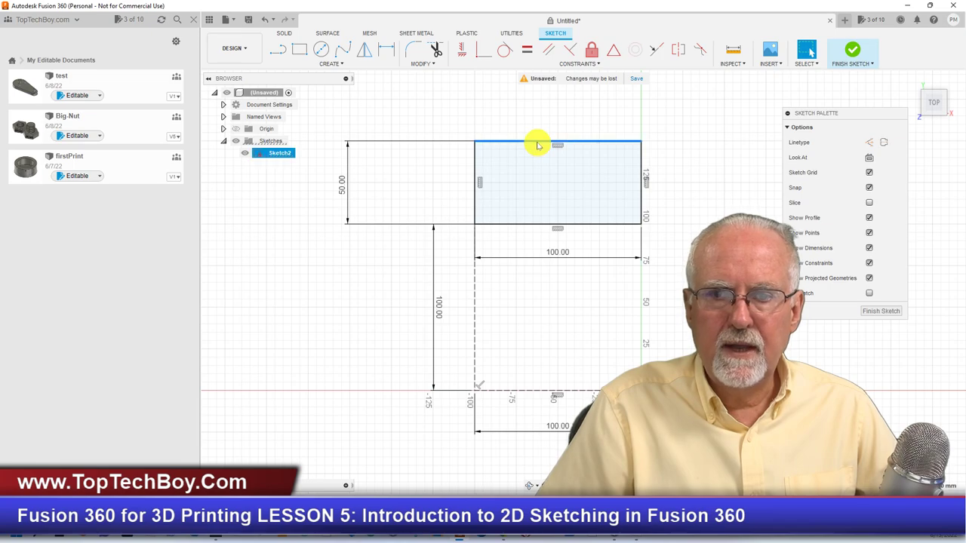
pyautogui.moveTo(671, 242)
pyautogui.mouseDown()
pyautogui.moveTo(455, 141)
pyautogui.moveTo(453, 126)
pyautogui.mouseUp()
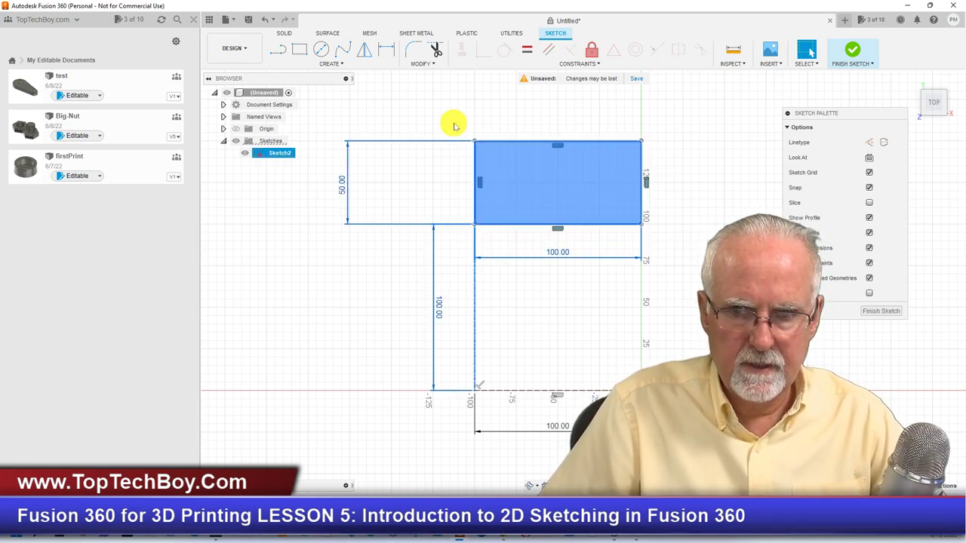
pyautogui.press('Delete')
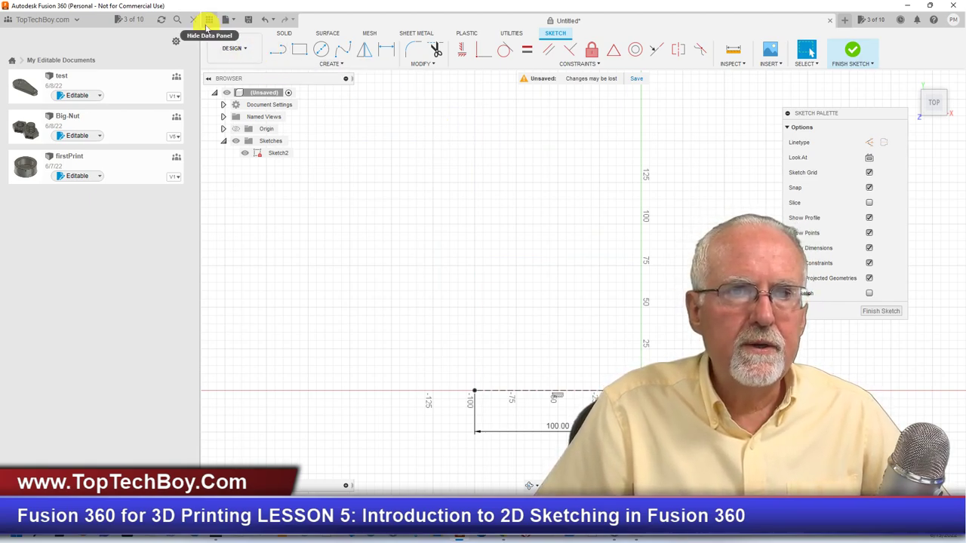
pyautogui.click(264, 21)
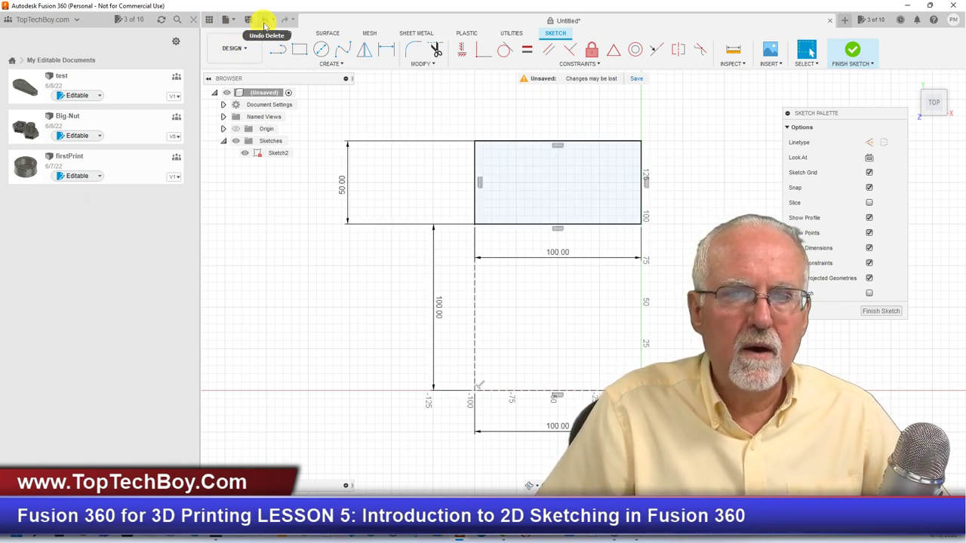
# Delete the dividing line, the upper 50 mm rectangle and the top line with its 100.00 dimension.
pyautogui.click(475, 190)
pyautogui.press('Delete')
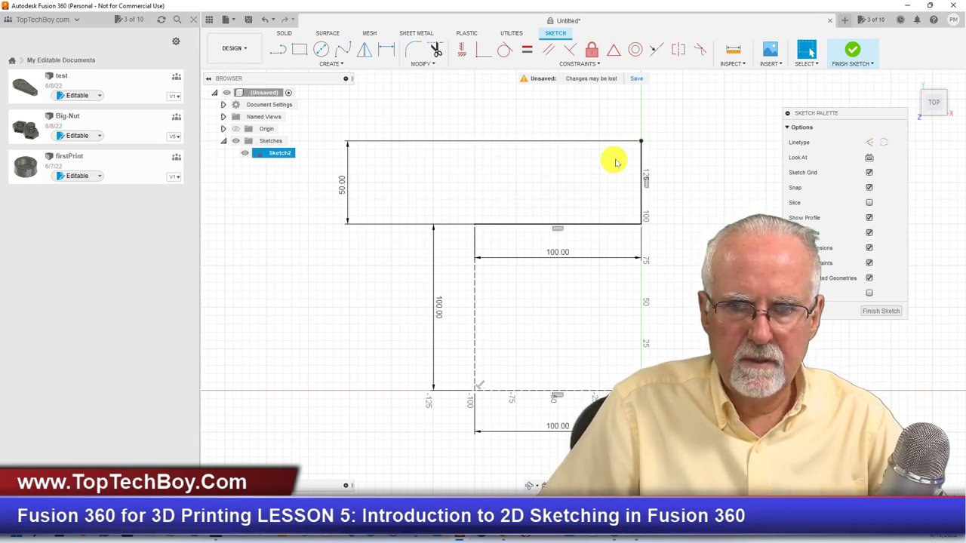
pyautogui.doubleClick(642, 165)
pyautogui.press('Delete')
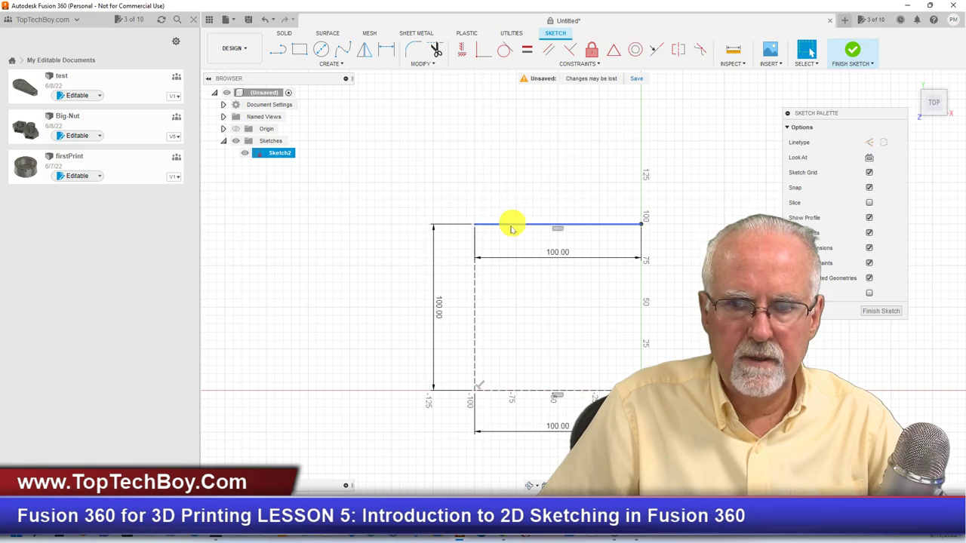
pyautogui.press('Delete')
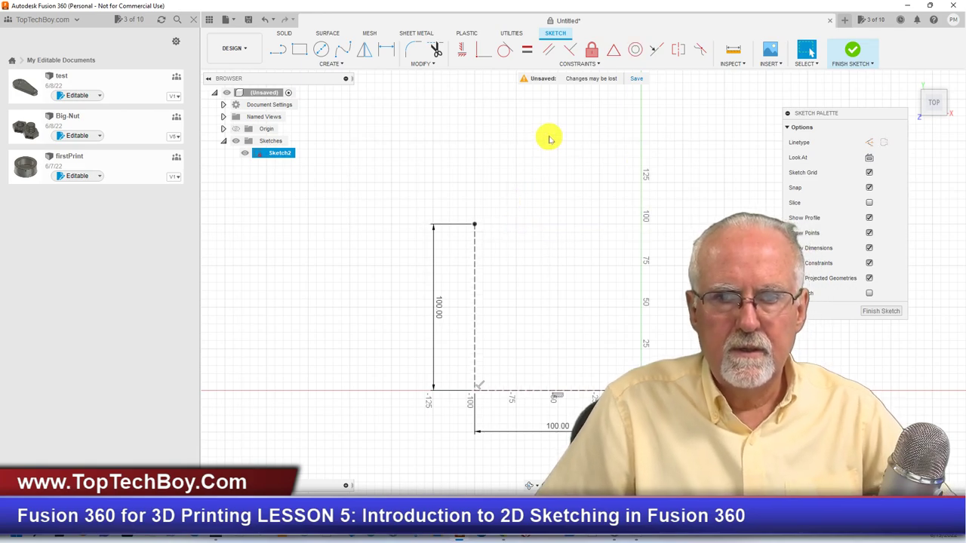
pyautogui.click(299, 49)
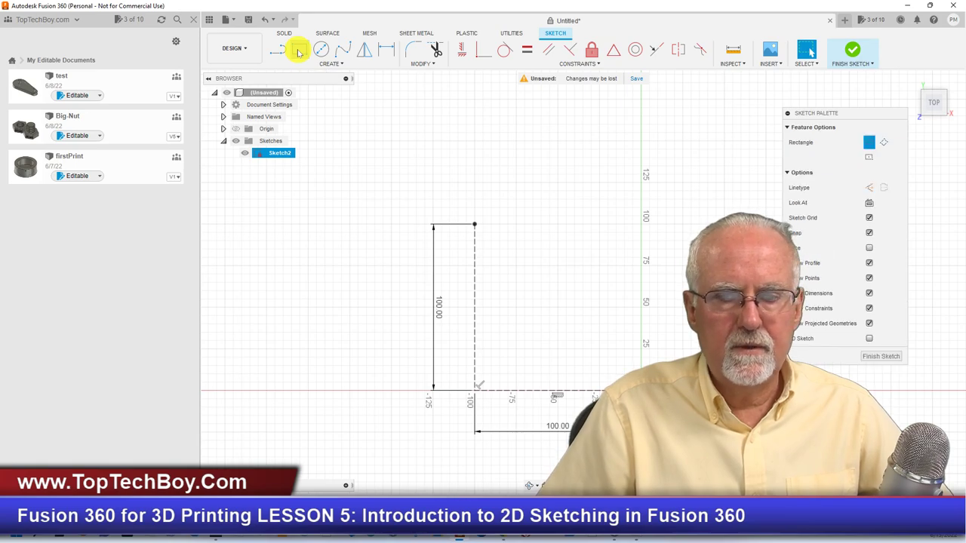
# Draw a 50 × 2 mm rectangle from the vertical line's top end, then change its height to 20.
pyautogui.click(473, 225)
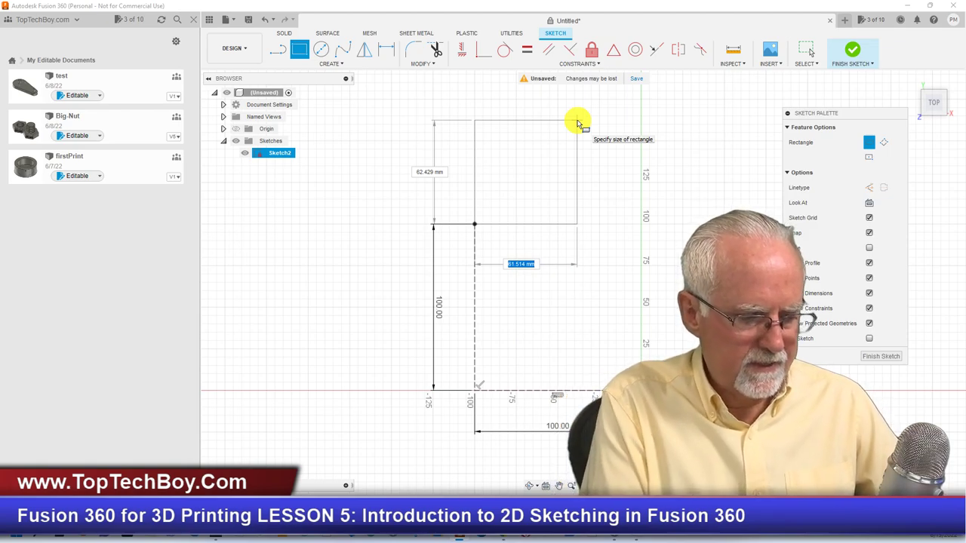
pyautogui.press('Tab')
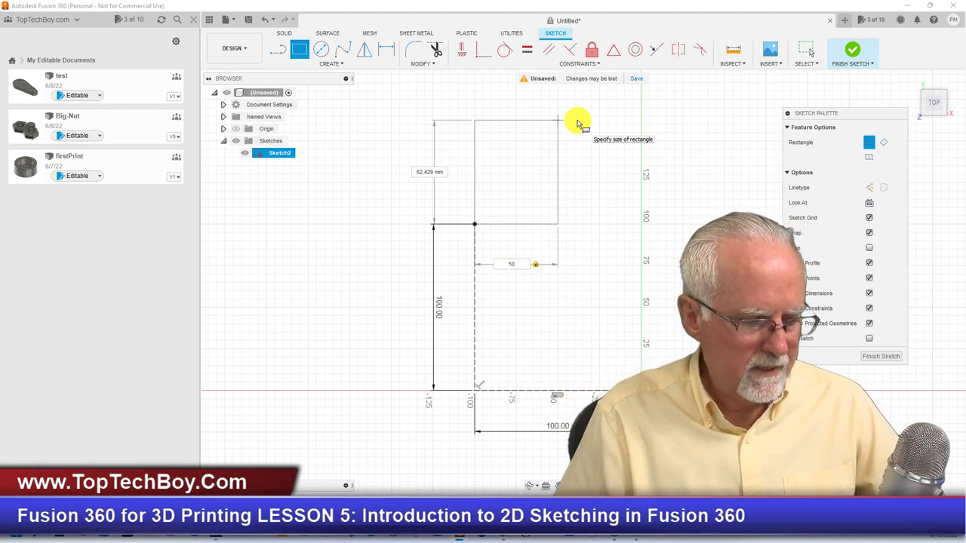
pyautogui.press('Tab')
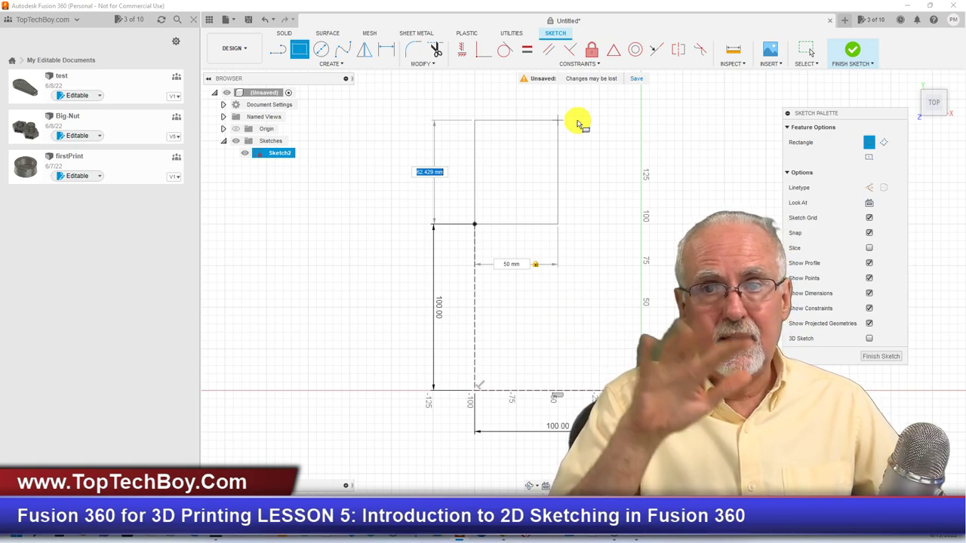
pyautogui.write('2')
pyautogui.press('Return')
pyautogui.press('Escape')
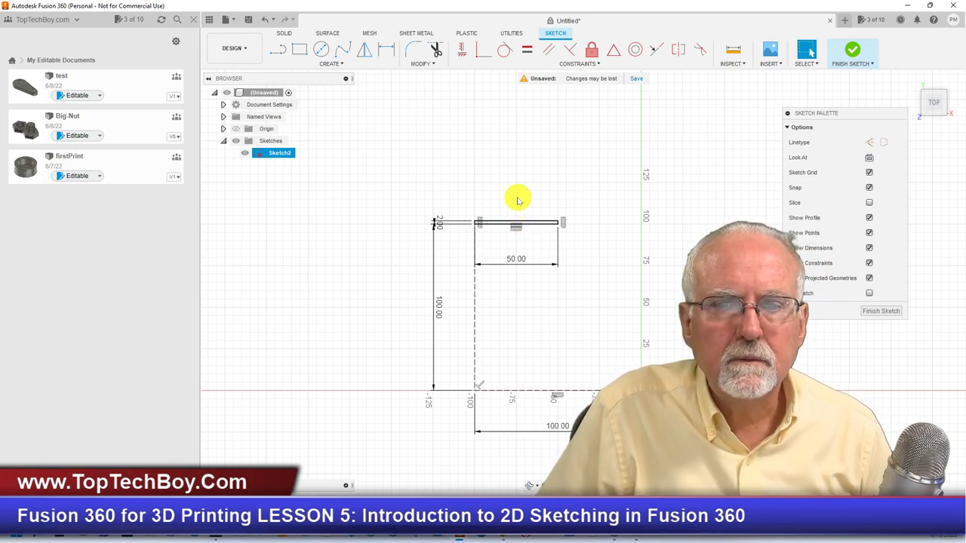
pyautogui.doubleClick(438, 220)
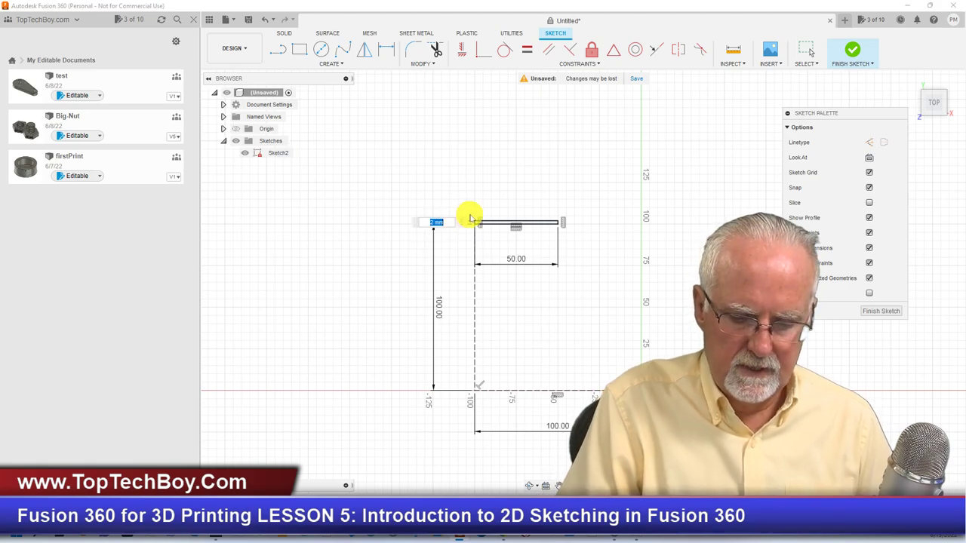
pyautogui.press('Return')
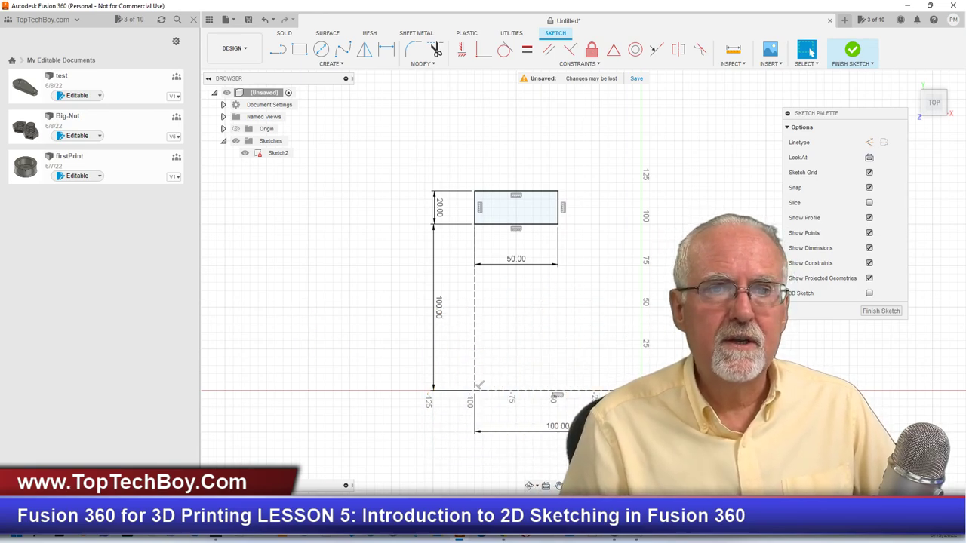
# Delete the 50 × 20 rectangle's edges along with its 20.00 dimension.
pyautogui.click(807, 47)
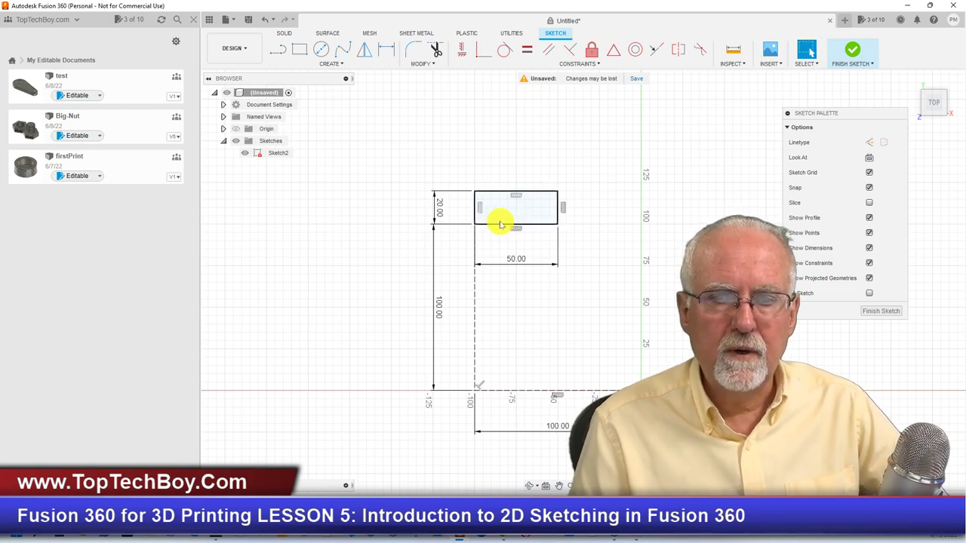
pyautogui.click(506, 225)
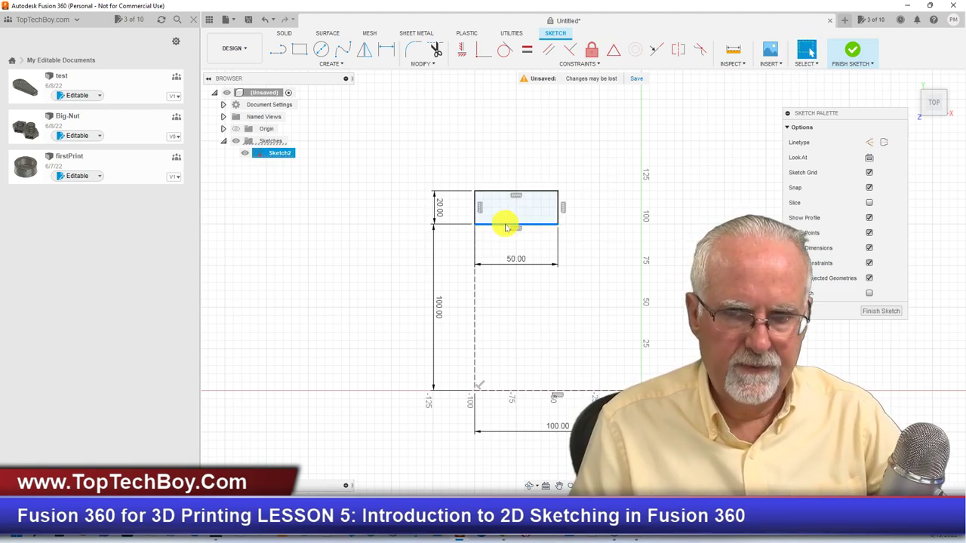
pyautogui.click(466, 207)
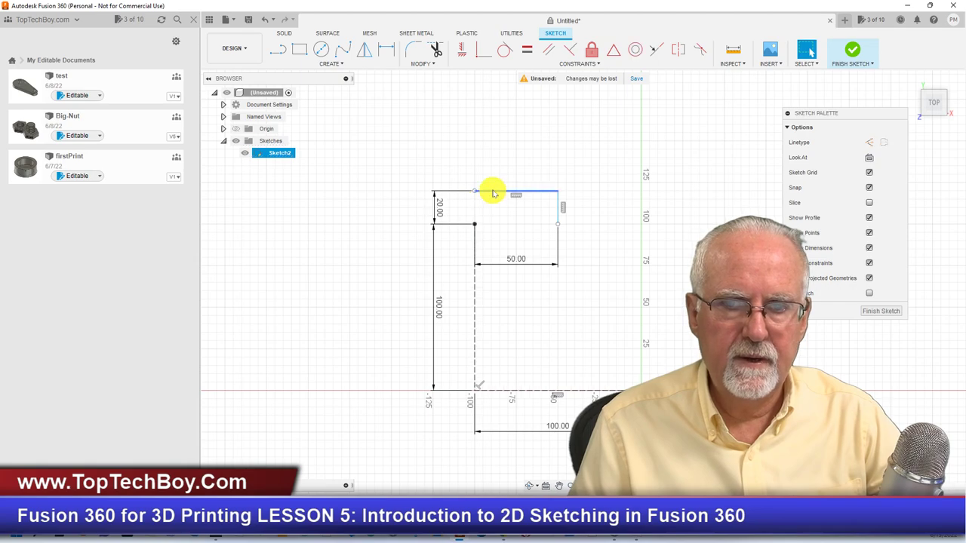
pyautogui.click(493, 193)
pyautogui.press('Delete')
pyautogui.press('Delete')
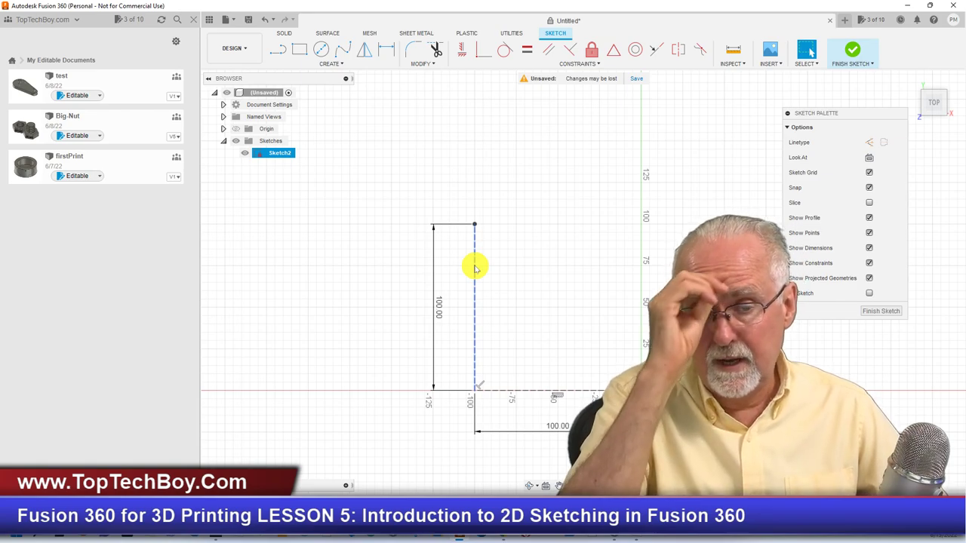
# Choose the 3-Point Arc tool from the Create menu's Arc options.
pyautogui.click(344, 67)
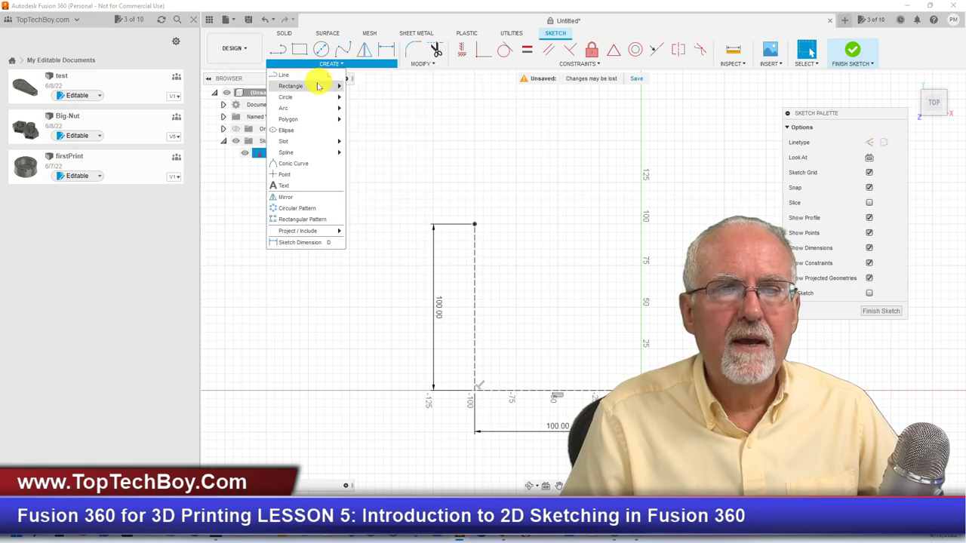
pyautogui.moveTo(312, 99)
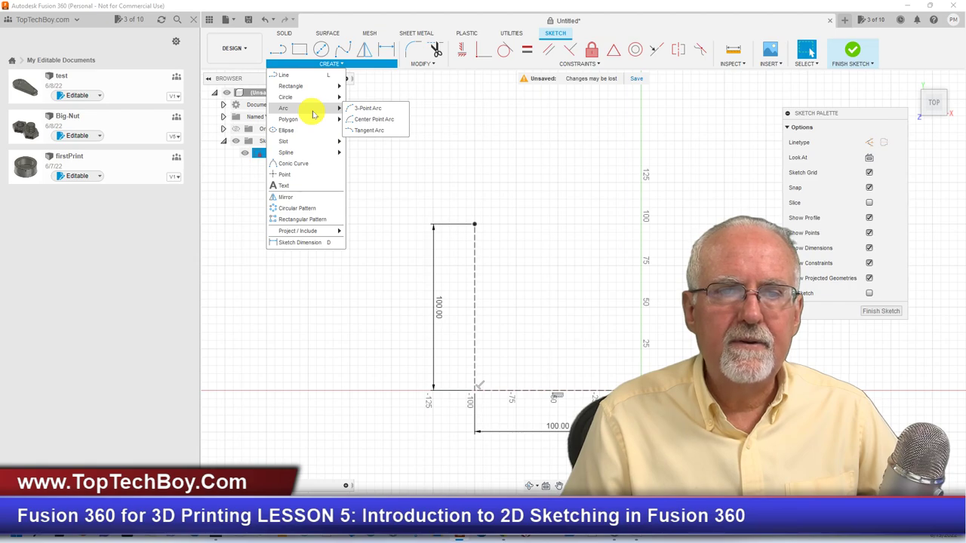
pyautogui.click(356, 108)
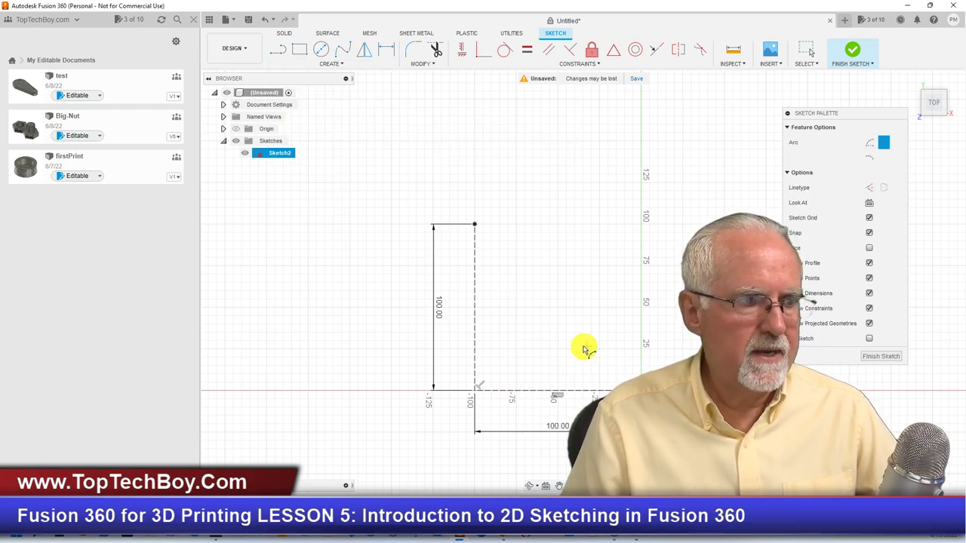
# Draw a semicircular arc from the origin to the rectangle corner, spanning 100 along the baseline.
pyautogui.scroll(-4, 583, 349)
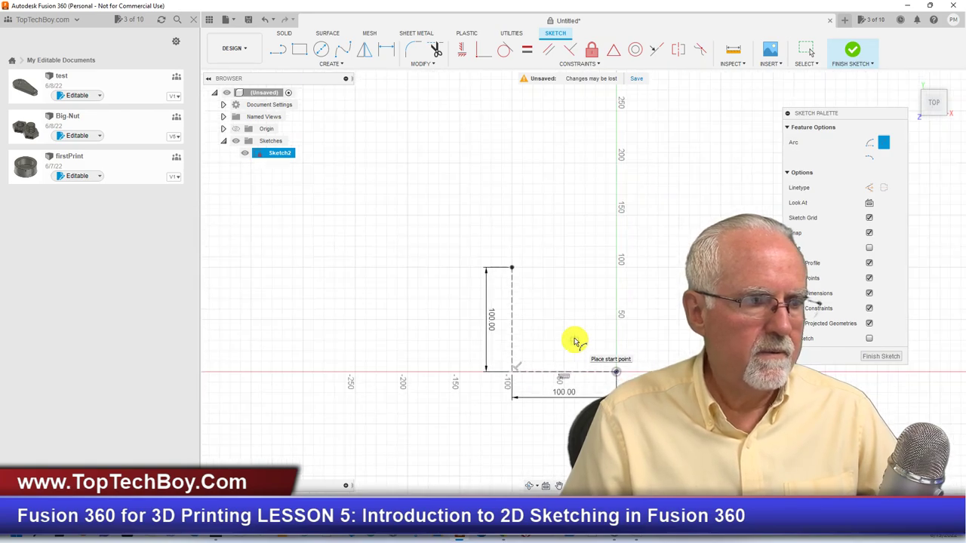
pyautogui.scroll(5, 637, 372)
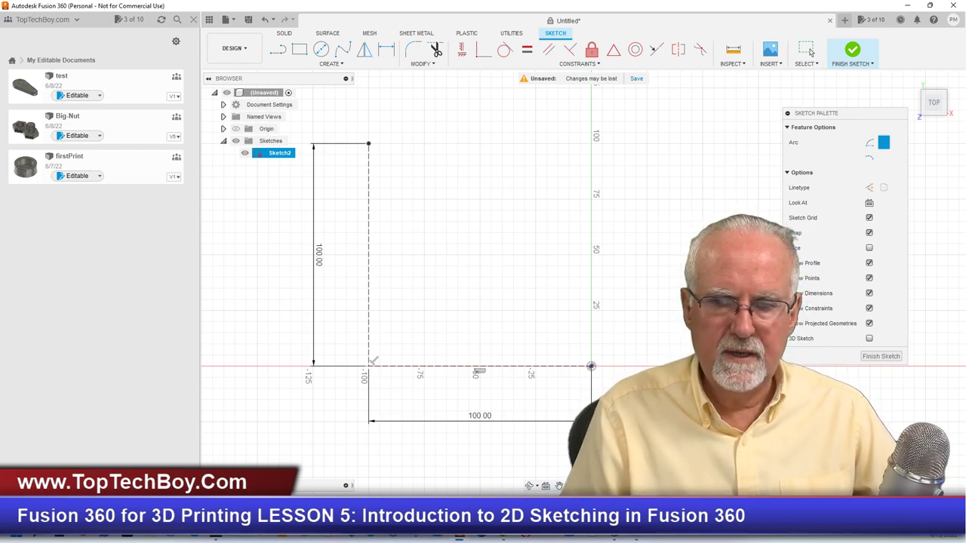
pyautogui.click(591, 367)
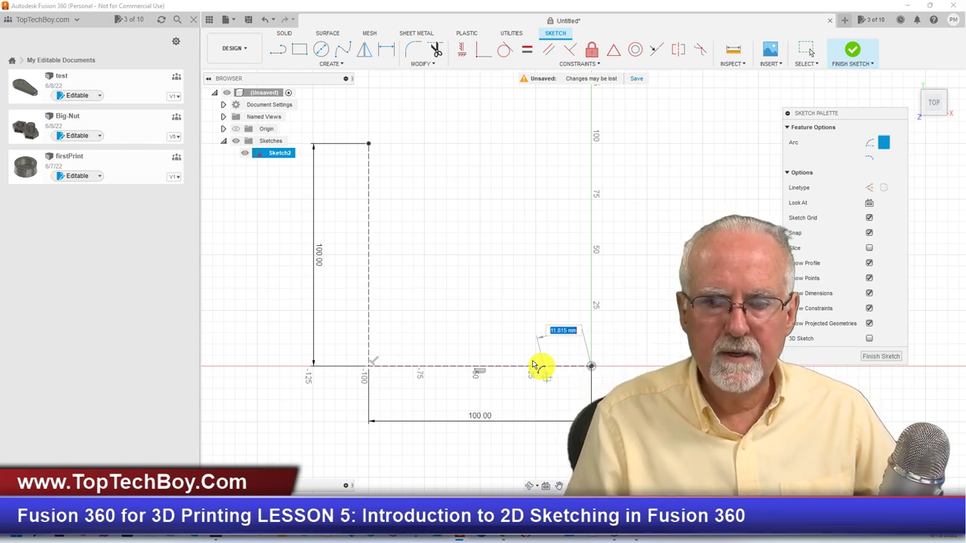
pyautogui.click(368, 368)
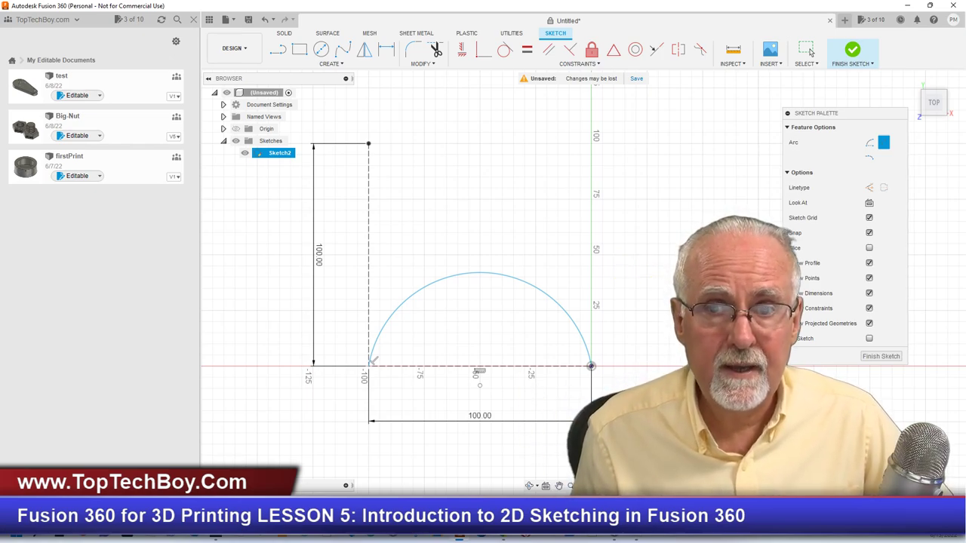
pyautogui.click(590, 366)
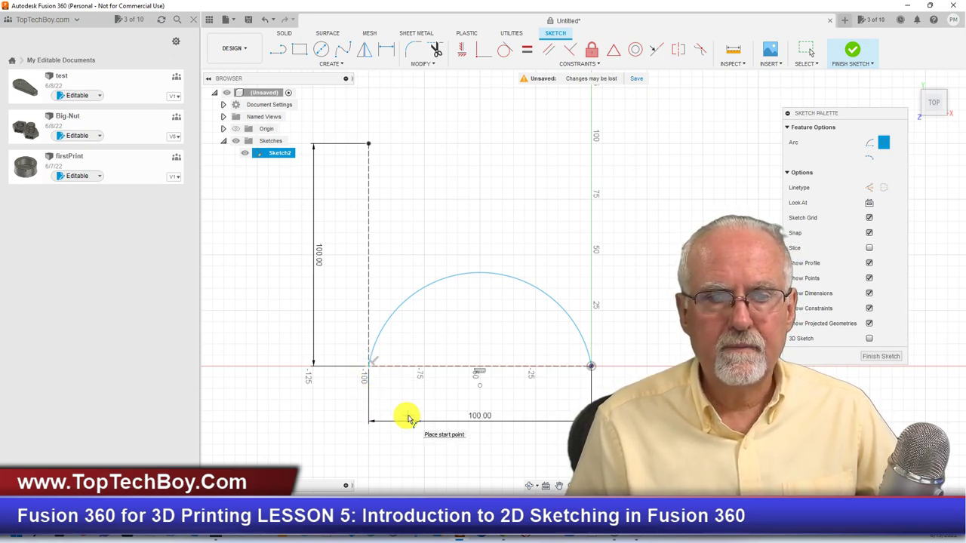
pyautogui.click(340, 65)
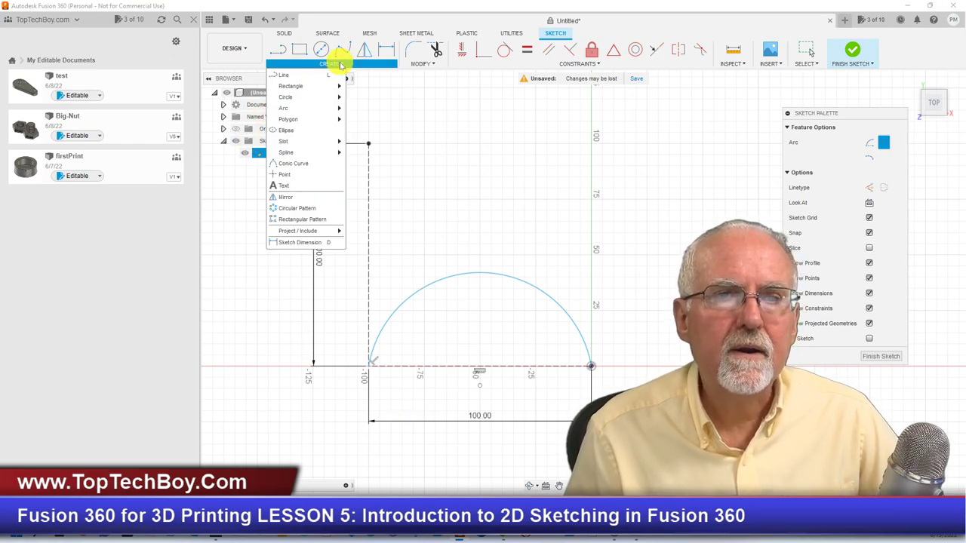
pyautogui.click(600, 355)
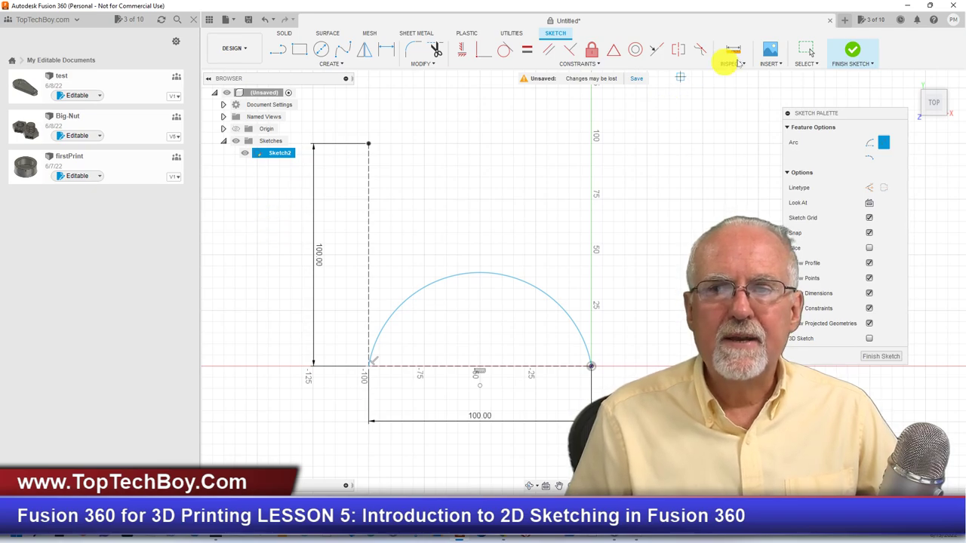
# Drag the top of the arc upward to reshape it into a taller curve.
pyautogui.click(806, 51)
pyautogui.moveTo(482, 277); pyautogui.dragTo(471, 190)
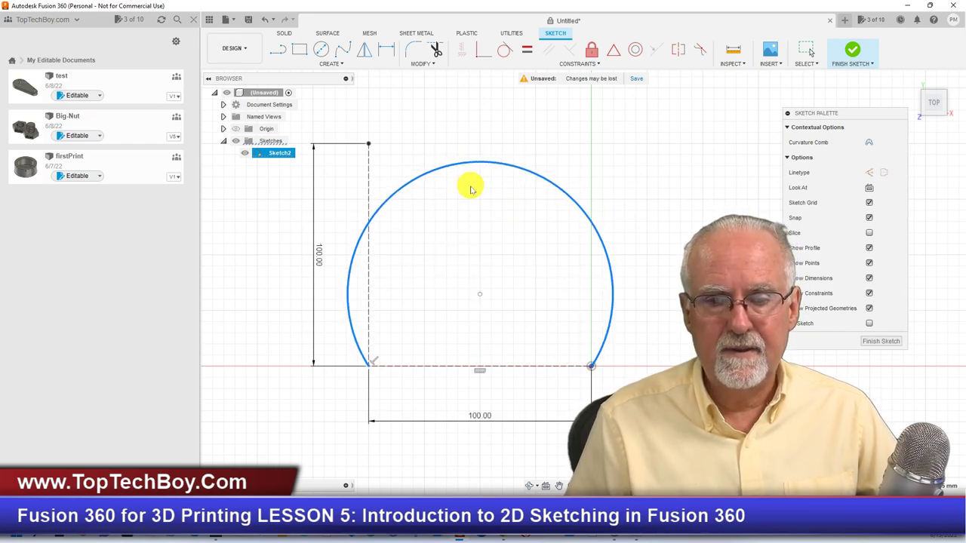
pyautogui.press('Escape')
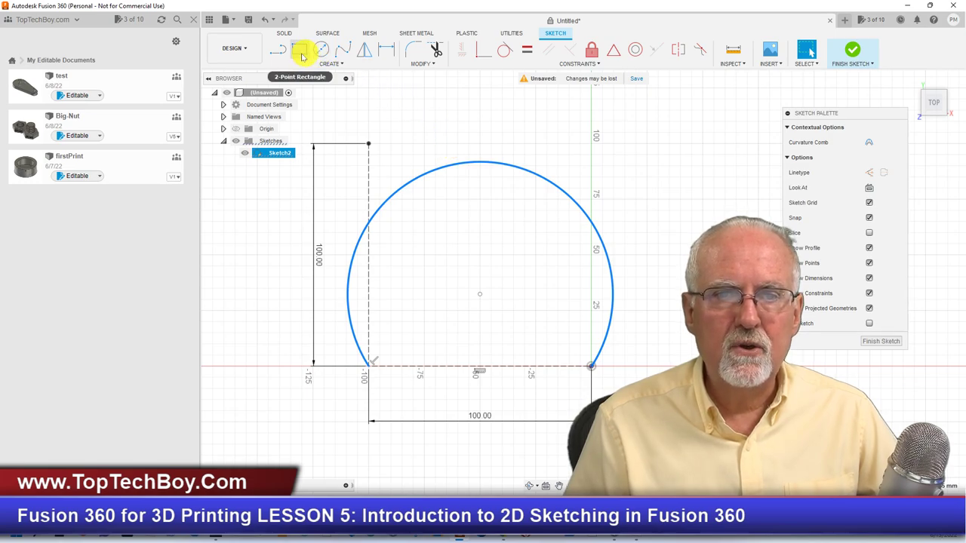
pyautogui.click(277, 49)
# Draw a 50 mm construction line from the origin to the baseline midpoint, then drag the arc smaller.
pyautogui.click(869, 142)
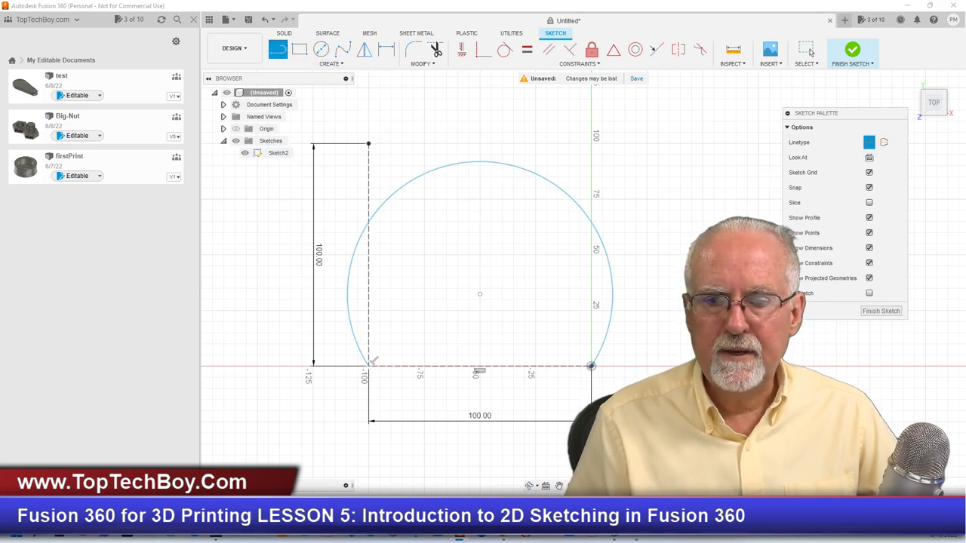
pyautogui.click(591, 367)
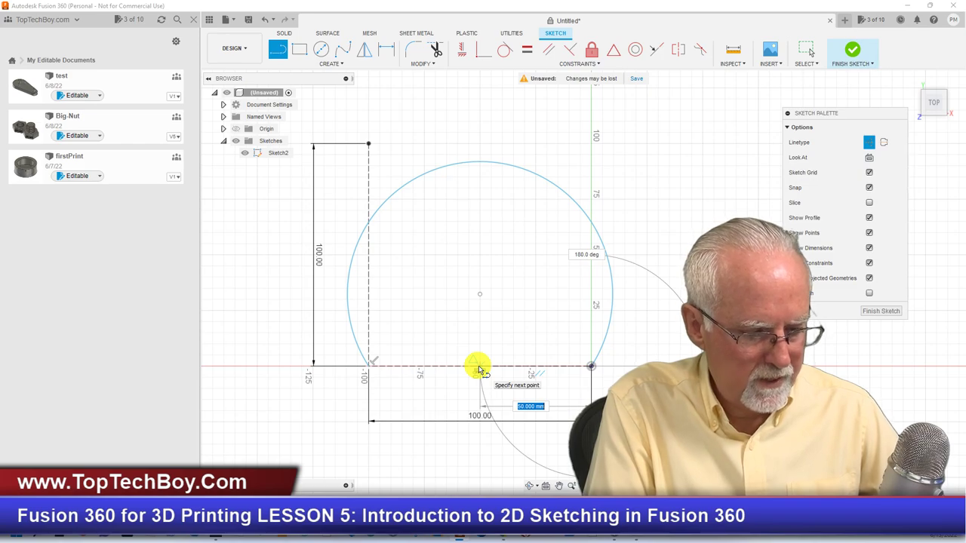
pyautogui.click(479, 370)
pyautogui.press('Escape')
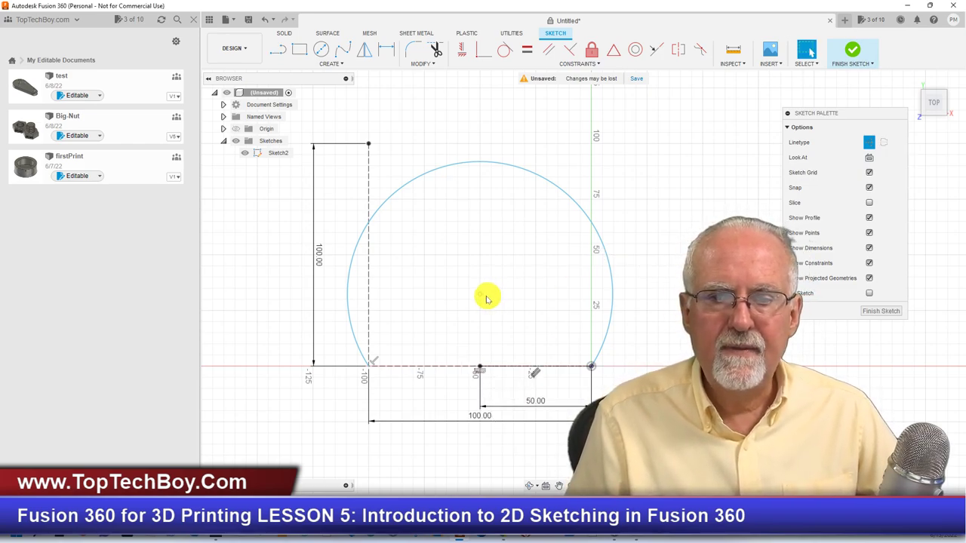
pyautogui.moveTo(480, 297); pyautogui.dragTo(479, 369)
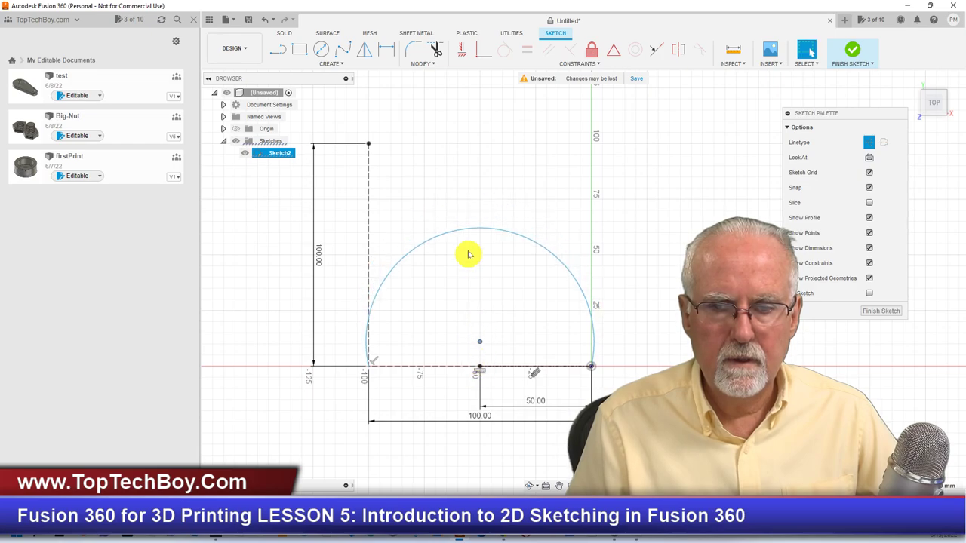
pyautogui.moveTo(476, 234); pyautogui.dragTo(465, 211)
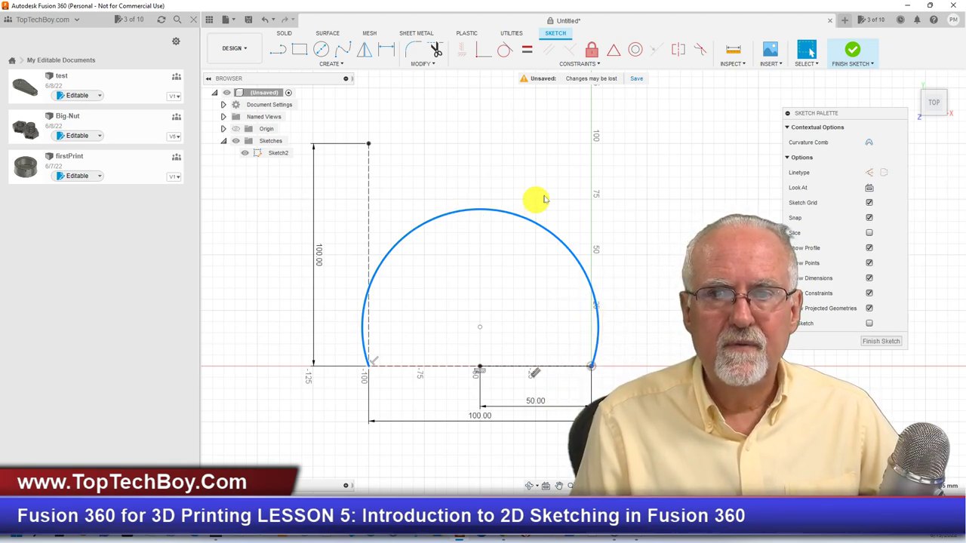
# Make the arc's centre coincident with the construction line's end, then undo the constraint.
pyautogui.click(600, 66)
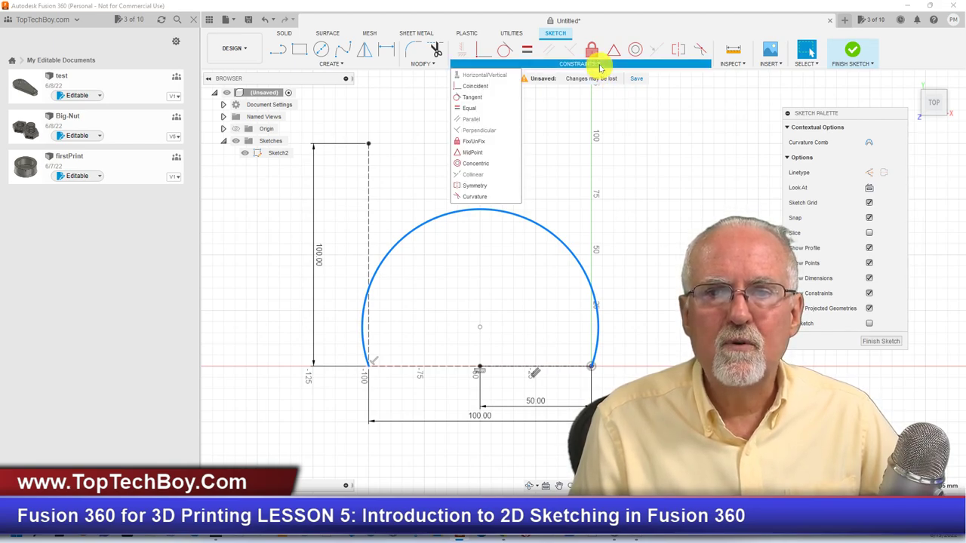
pyautogui.click(488, 90)
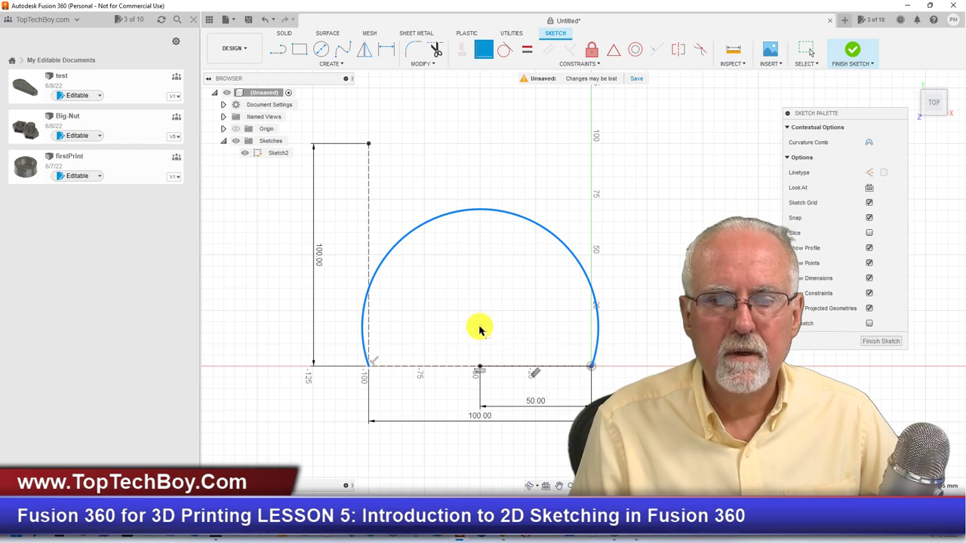
pyautogui.click(481, 368)
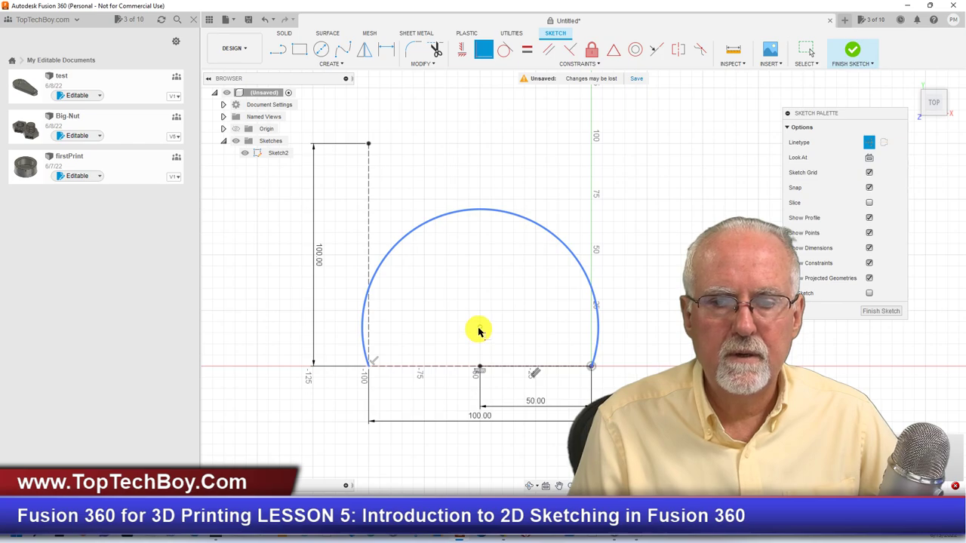
pyautogui.click(557, 382)
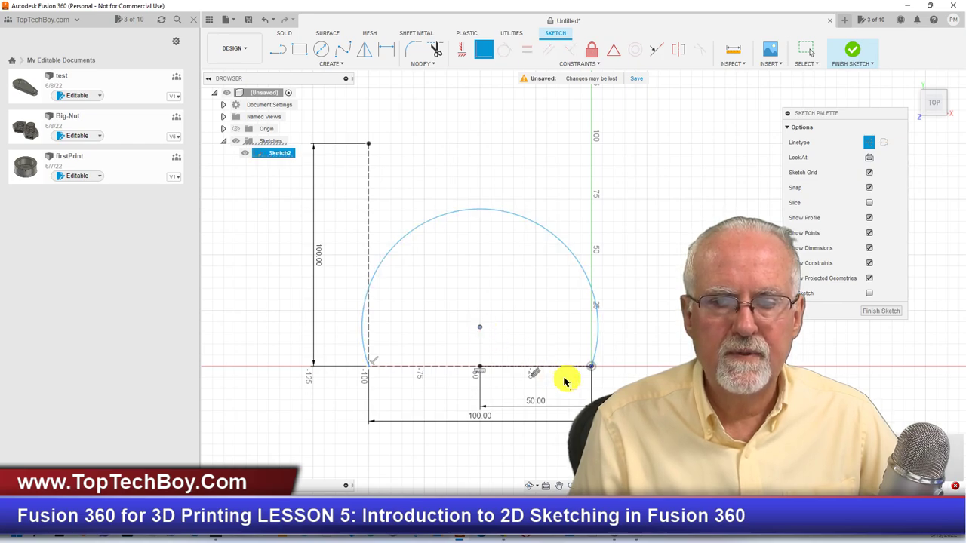
pyautogui.click(480, 369)
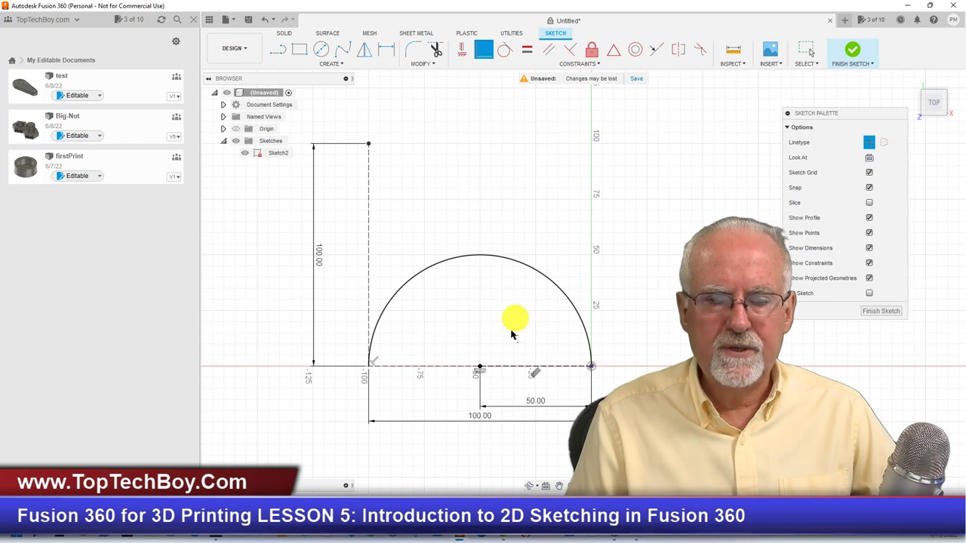
pyautogui.click(484, 369)
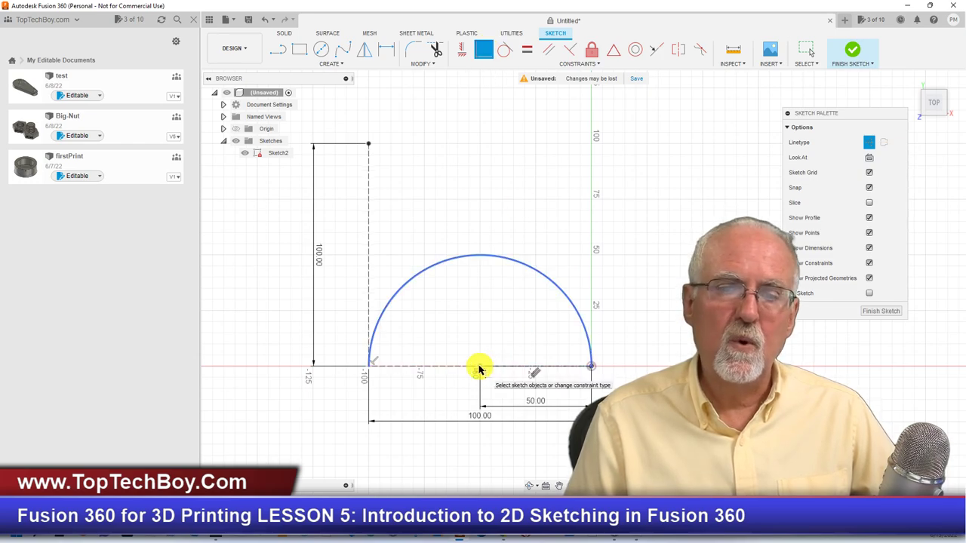
pyautogui.press('Escape')
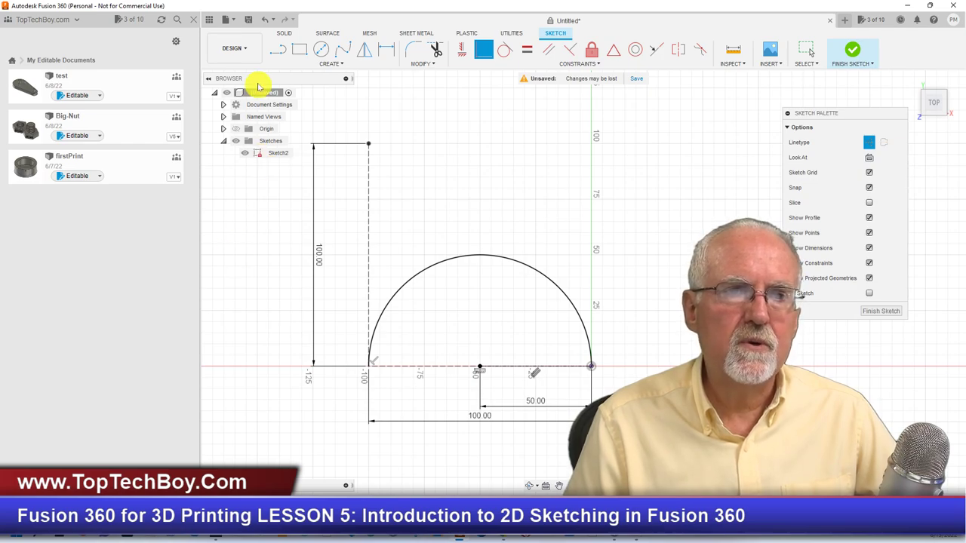
pyautogui.click(266, 23)
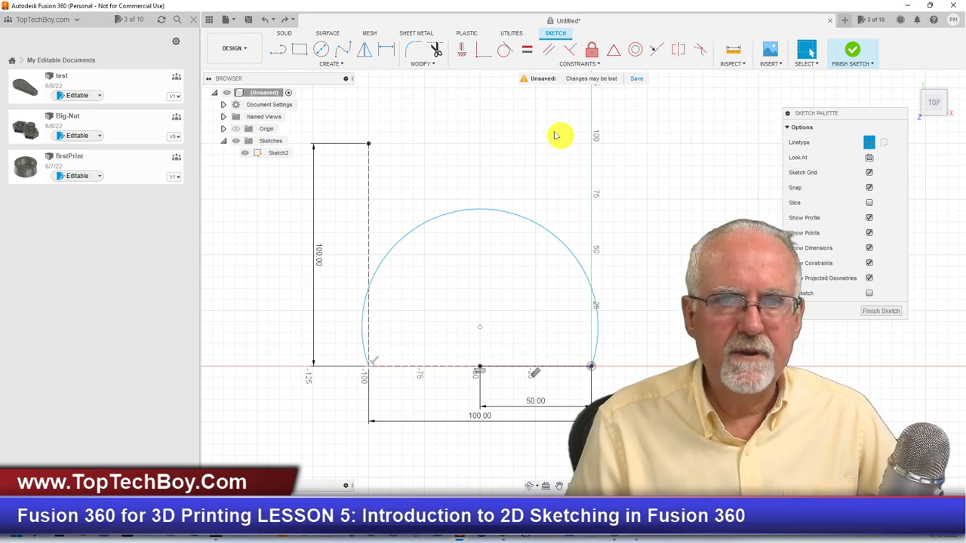
# Reapply the coincident constraint on the arc's centre, then delete the semicircular arc.
pyautogui.click(481, 52)
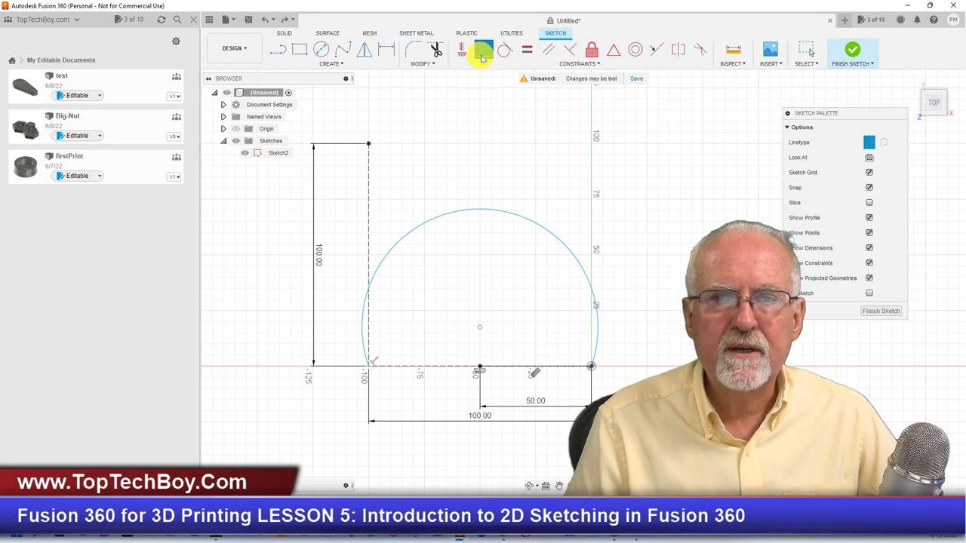
pyautogui.click(481, 330)
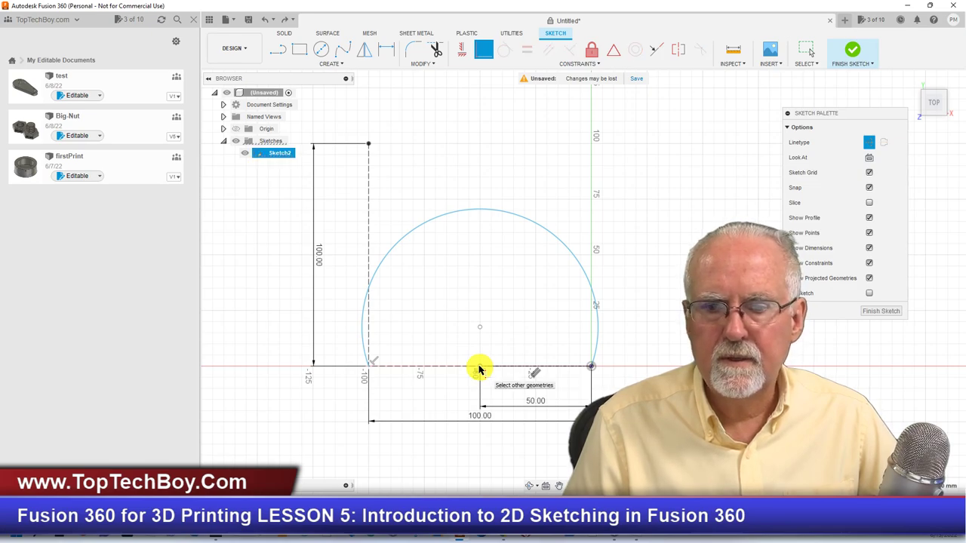
pyautogui.click(480, 330)
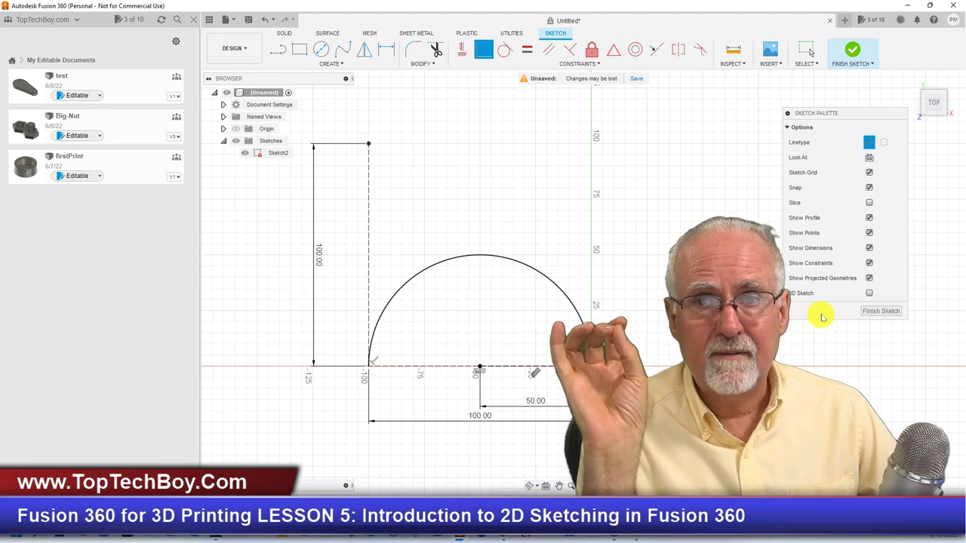
pyautogui.click(482, 369)
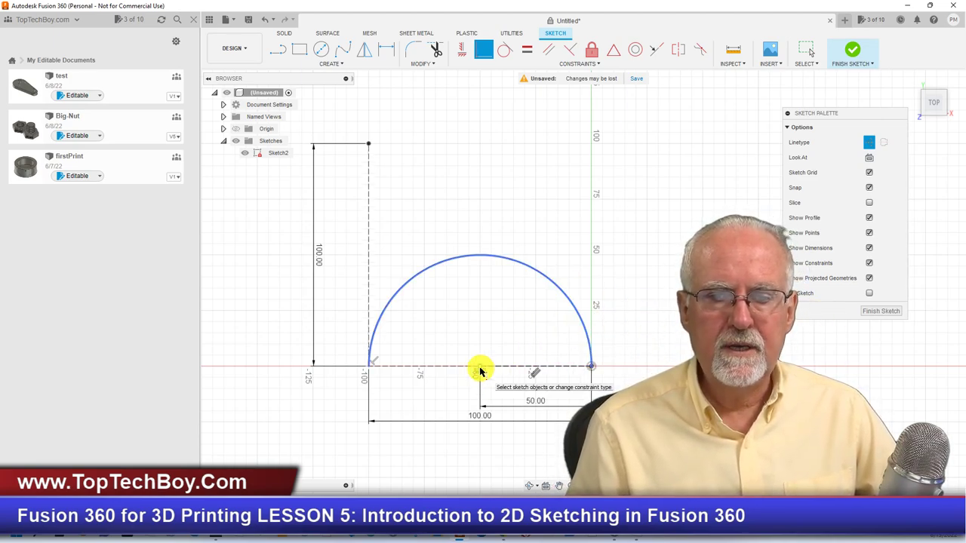
pyautogui.click(273, 154)
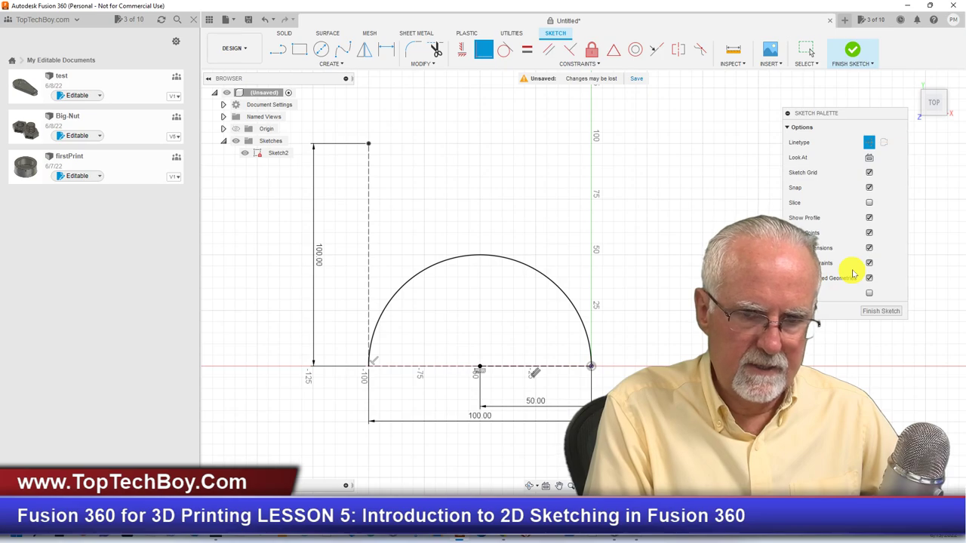
pyautogui.press('Escape')
pyautogui.click(548, 281)
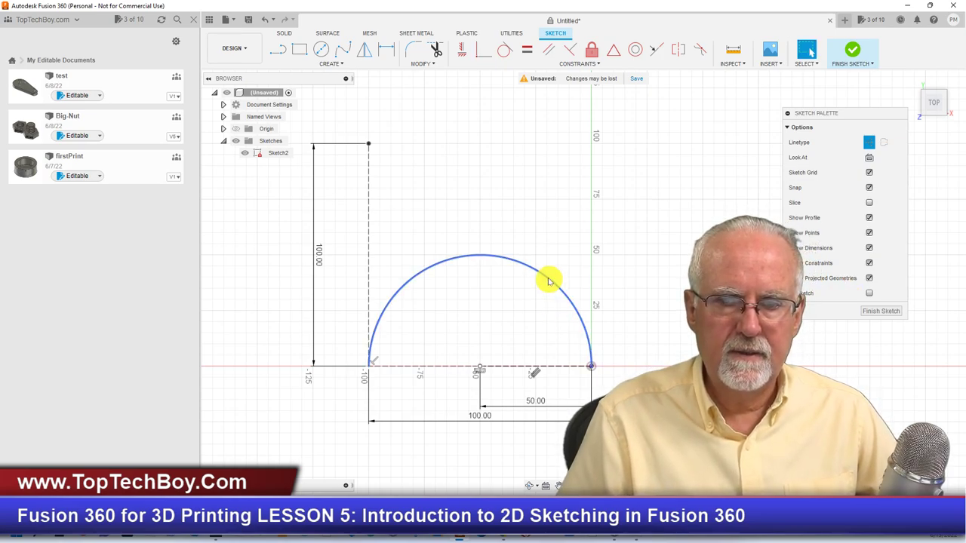
pyautogui.press('Delete')
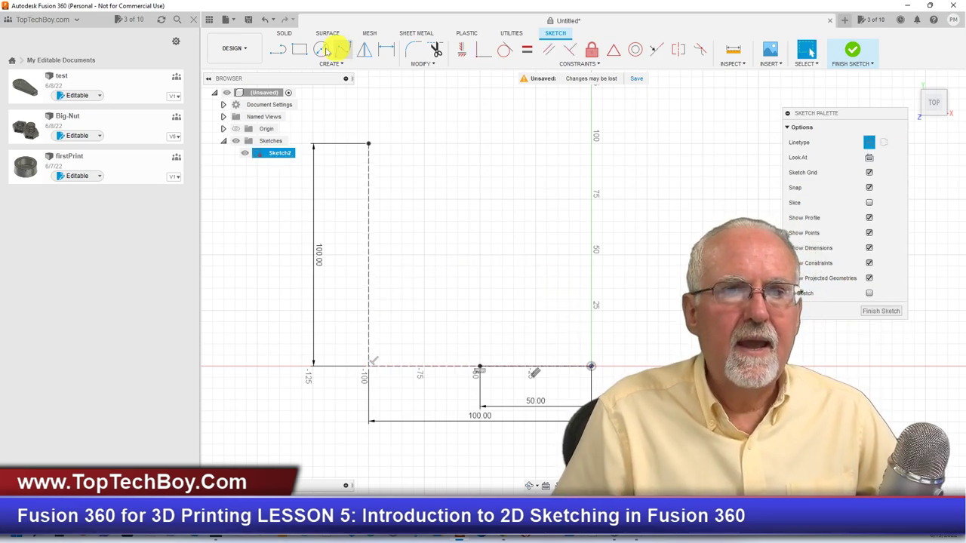
# Pick Create > Polygon > Circumscribed Polygon and zoom out to show the sketch lines.
pyautogui.click(331, 63)
pyautogui.moveTo(332, 97)
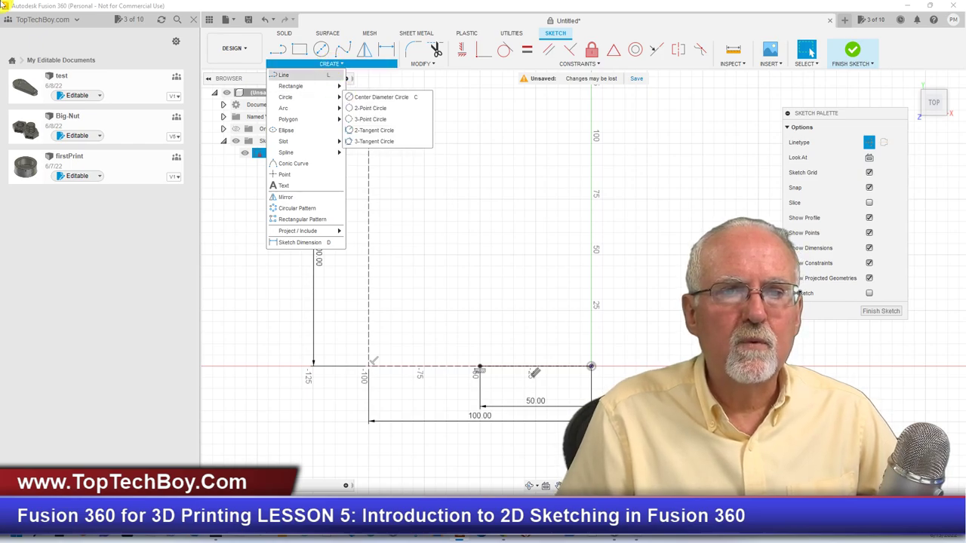
pyautogui.moveTo(337, 121)
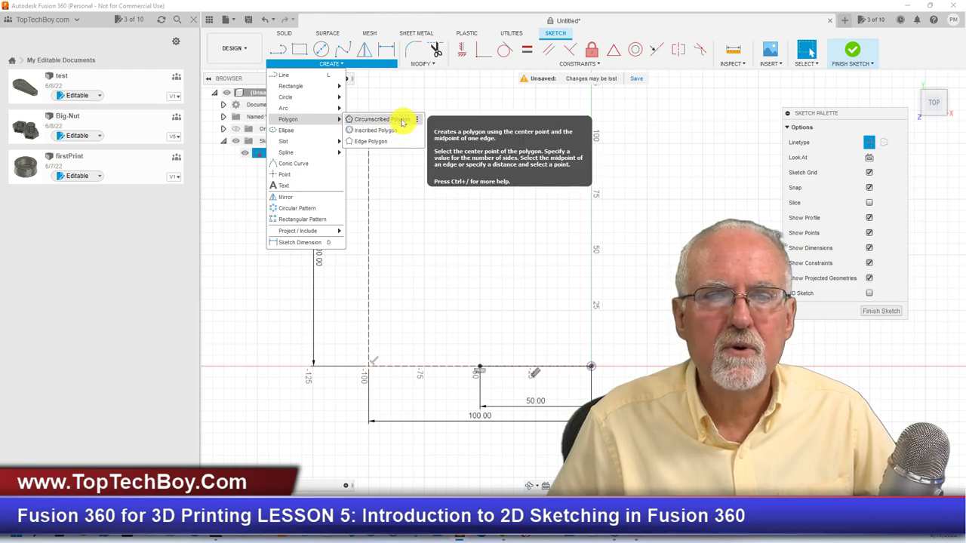
pyautogui.click(402, 122)
pyautogui.scroll(-2, 427, 216)
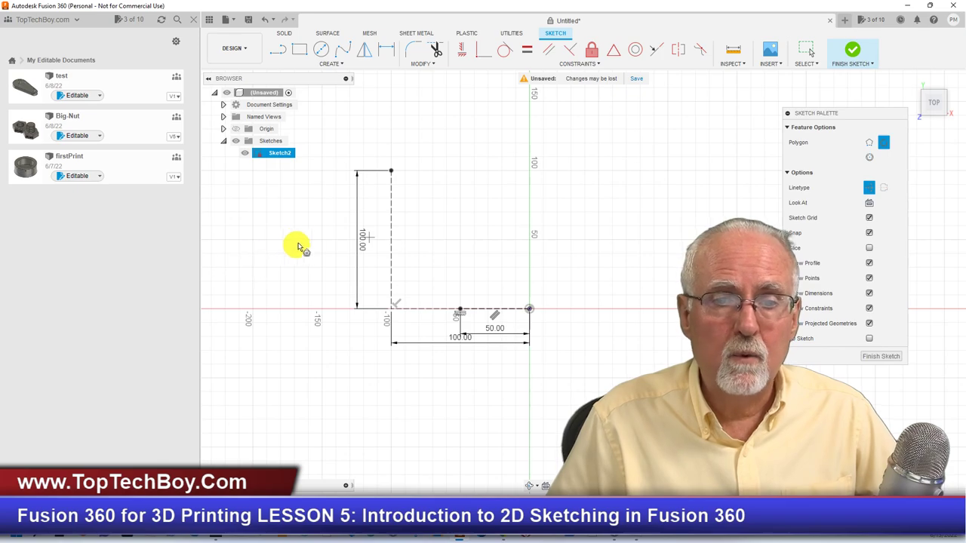
# Draw an eight-sided polygon of radius 75 centred on the top end of the 100 mm vertical line.
pyautogui.click(391, 172)
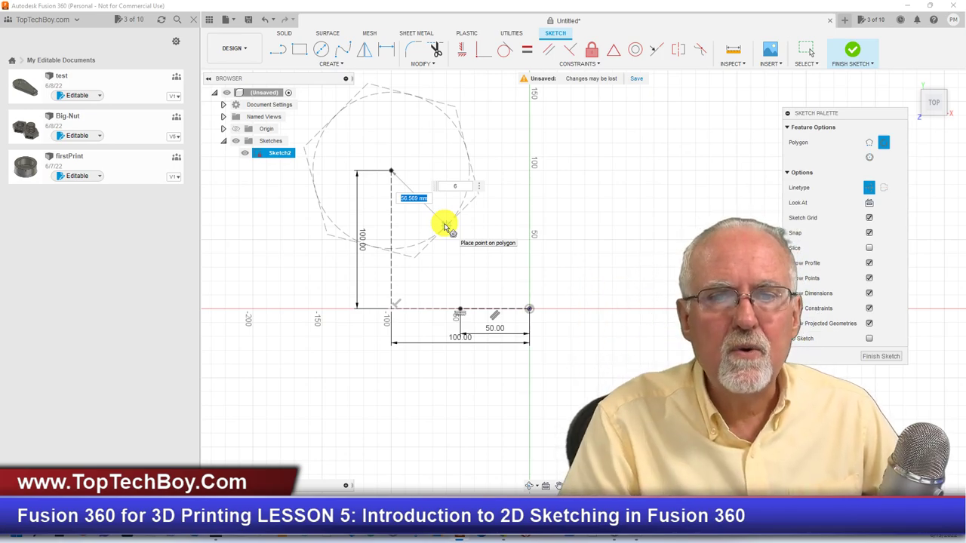
pyautogui.write('75')
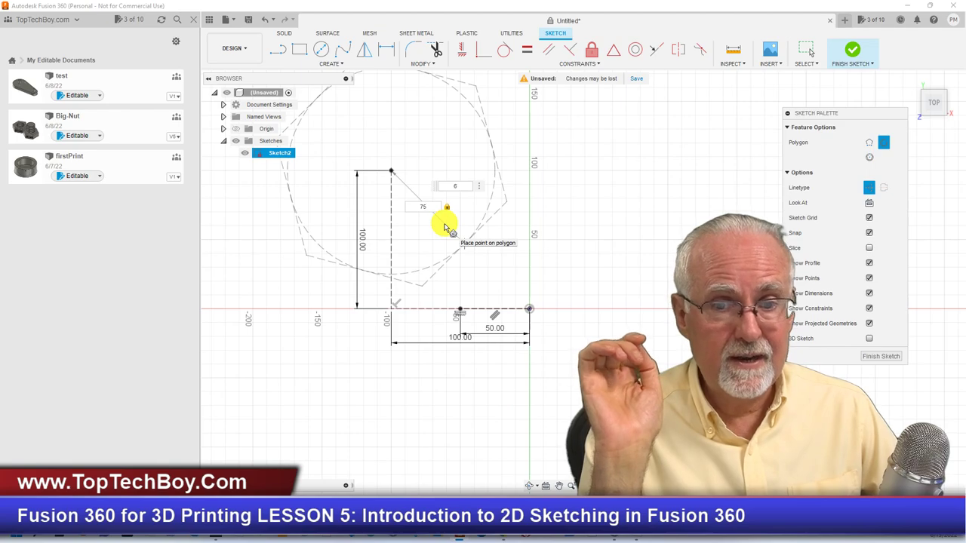
pyautogui.press('Tab')
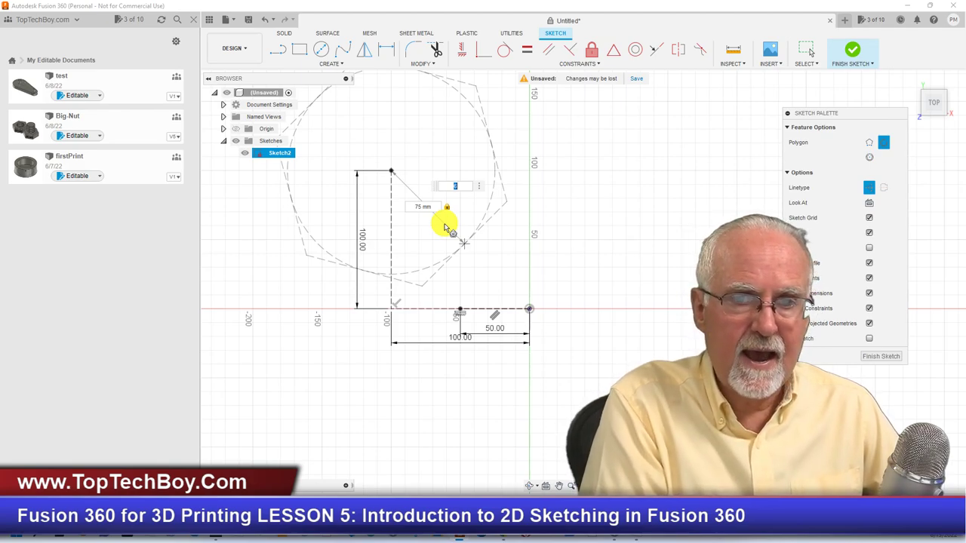
pyautogui.write('8')
pyautogui.press('Return')
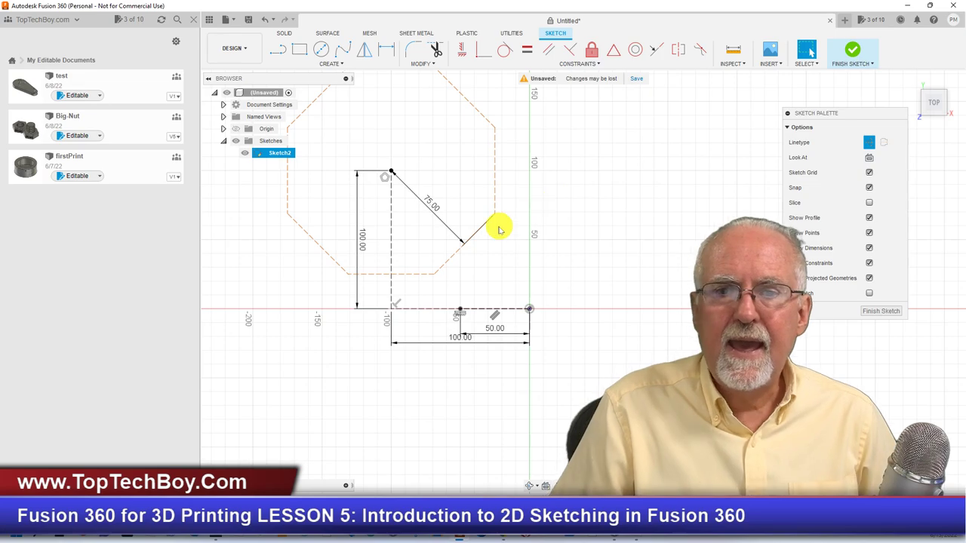
pyautogui.scroll(-2, 513, 188)
pyautogui.scroll(3, 516, 188)
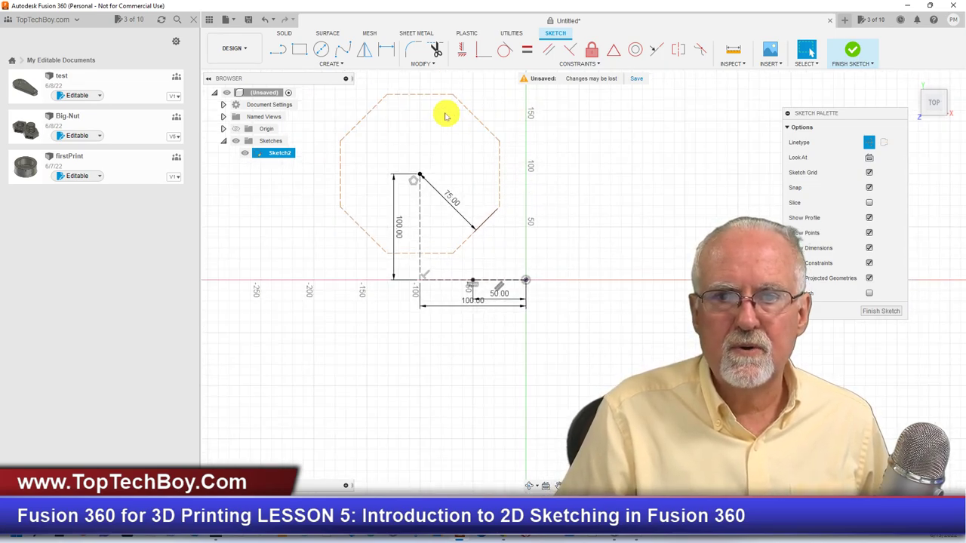
# Convert the octagon's edges from construction geometry to normal solid sketch lines.
pyautogui.moveTo(311, 88)
pyautogui.mouseDown()
pyautogui.moveTo(533, 218)
pyautogui.moveTo(566, 262)
pyautogui.mouseUp()
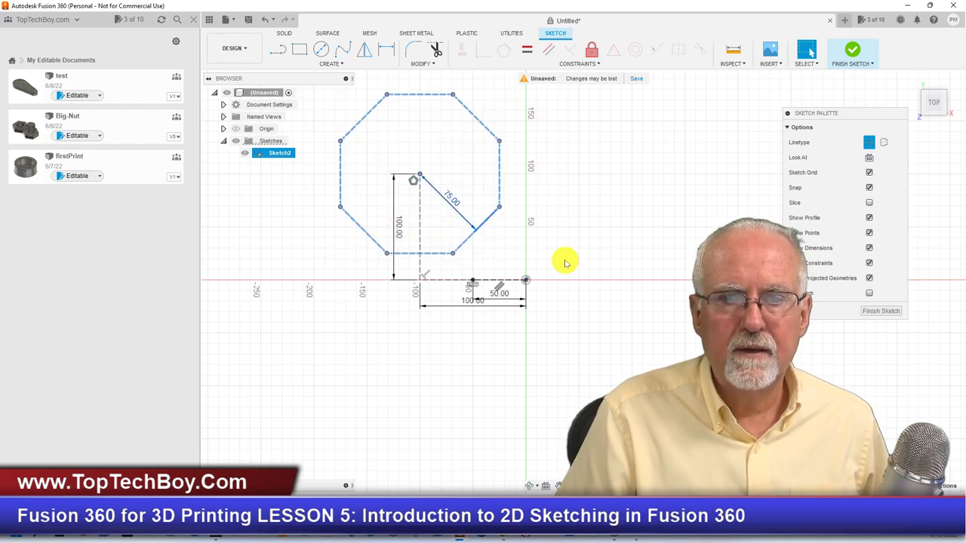
pyautogui.click(868, 144)
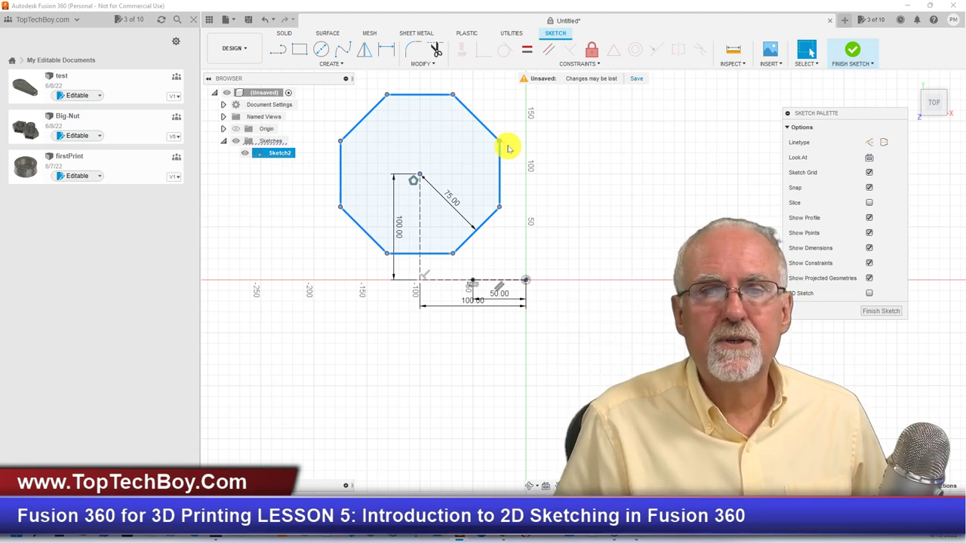
pyautogui.rightClick(489, 134)
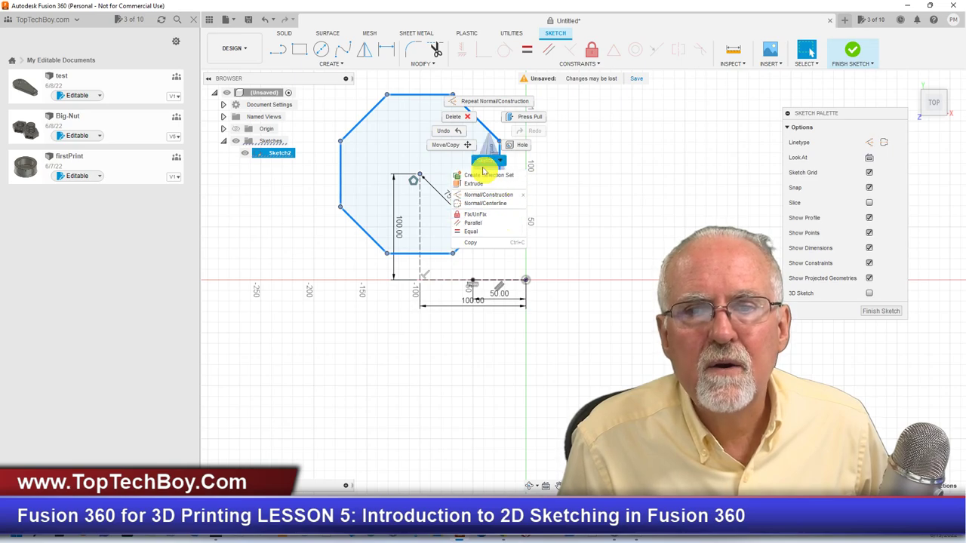
pyautogui.click(565, 196)
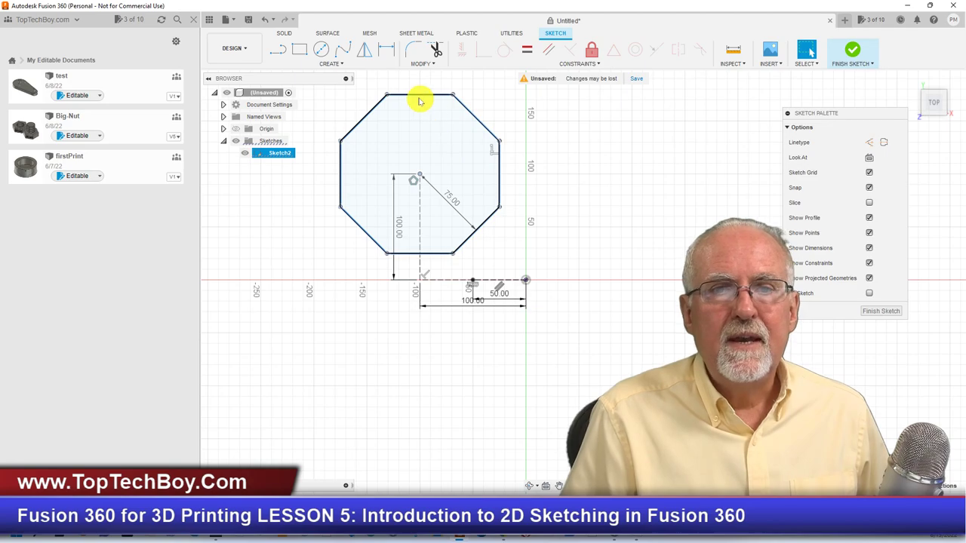
pyautogui.press('Escape')
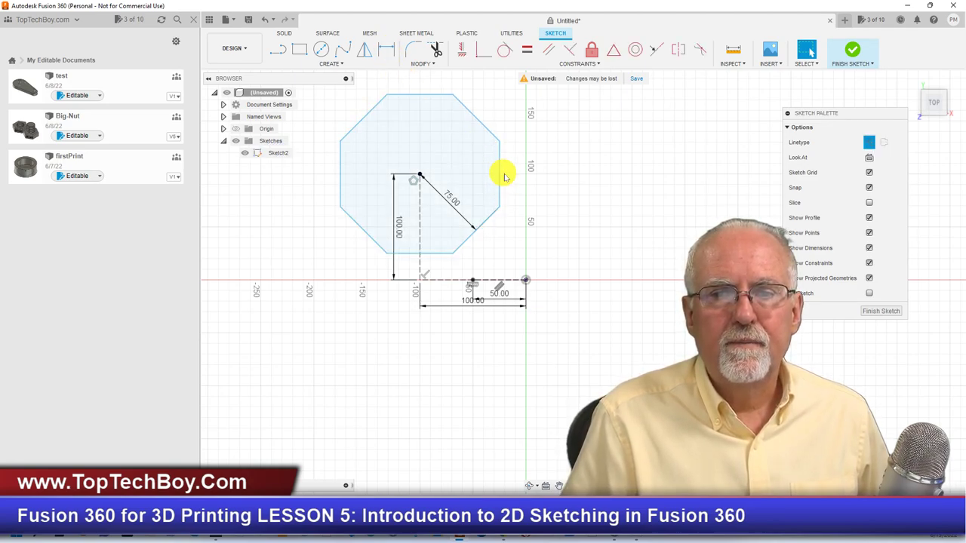
# Discard an over-constraining edge dimension and change the octagon's radius from 75 to 50.
pyautogui.click(385, 49)
pyautogui.click(498, 179)
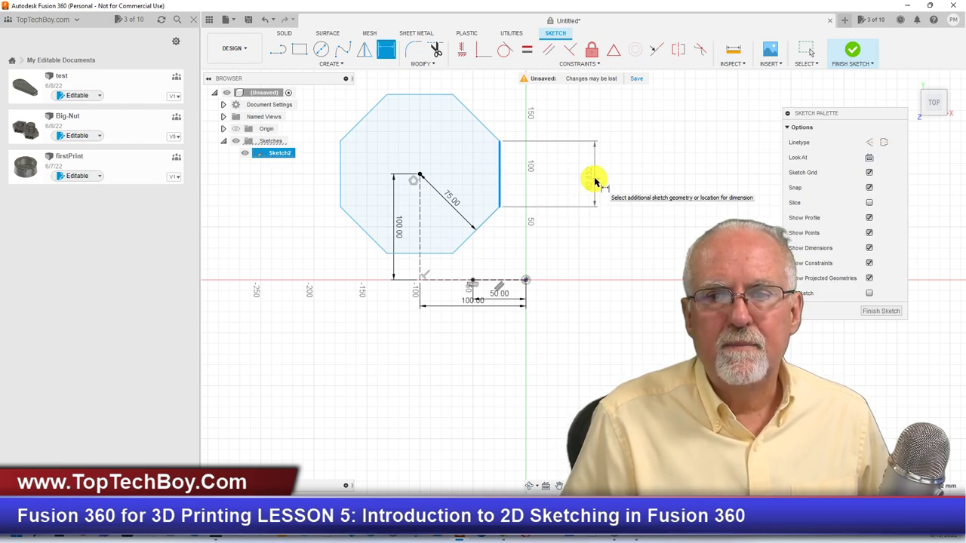
pyautogui.click(604, 180)
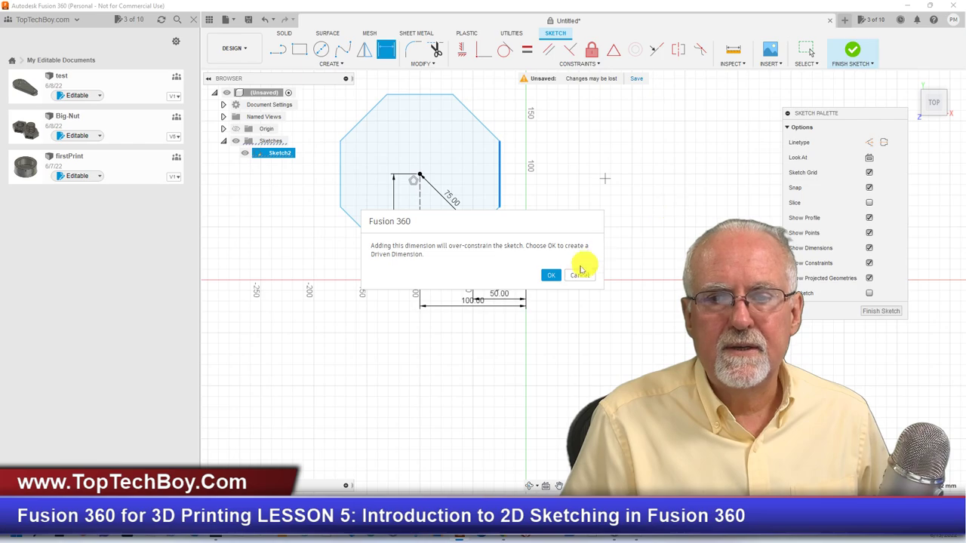
pyautogui.click(580, 274)
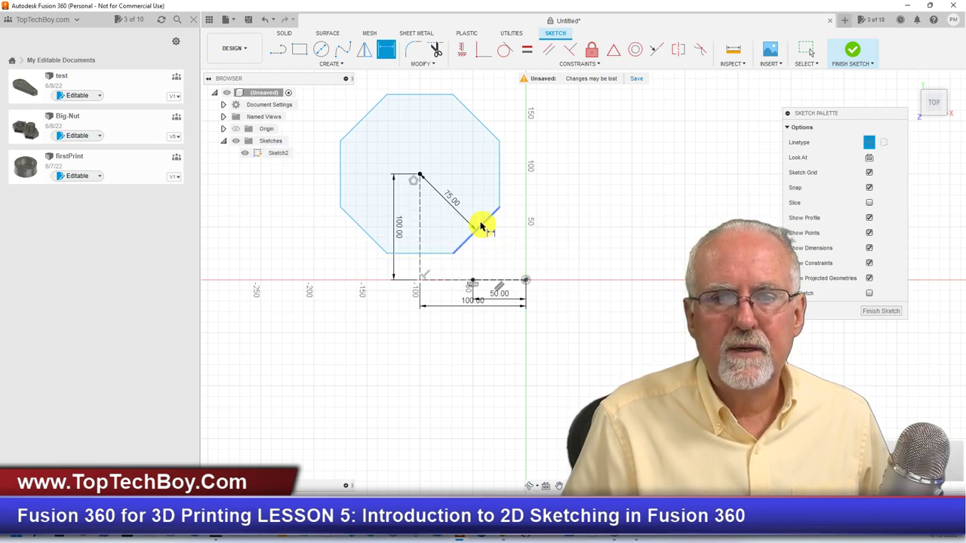
pyautogui.click(452, 201)
pyautogui.click(451, 200)
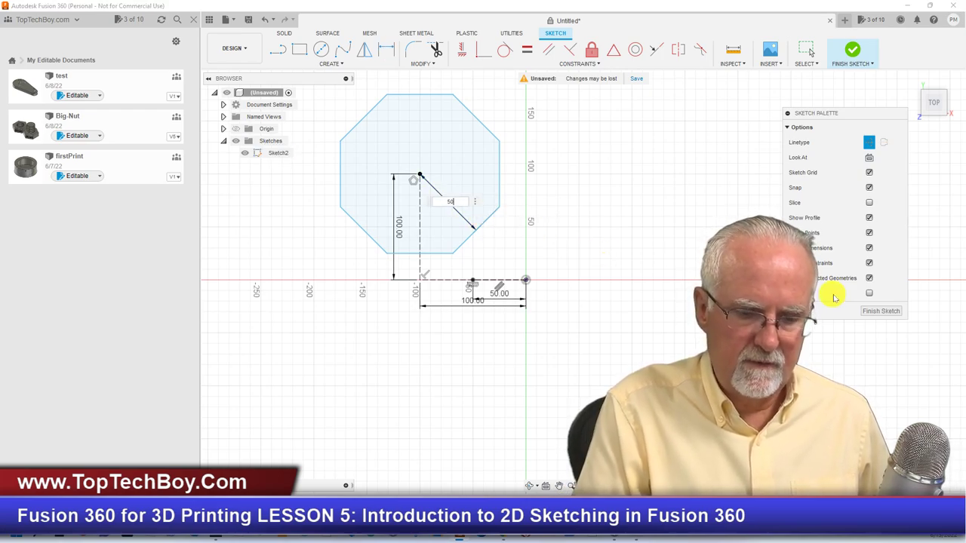
pyautogui.write('50')
pyautogui.press('Return')
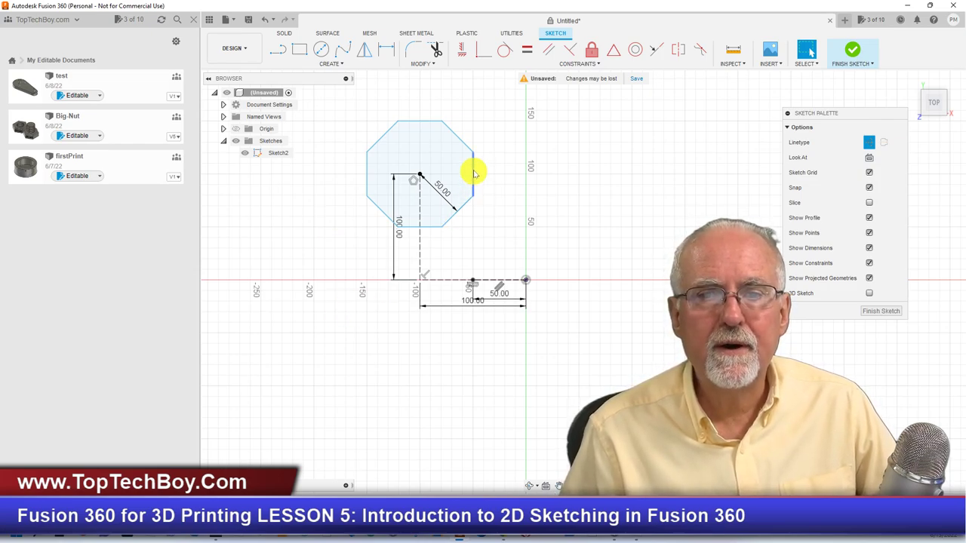
# Drag the selected octagon around its fixed centre to turn it to a new angle.
pyautogui.moveTo(448, 125); pyautogui.dragTo(394, 208)
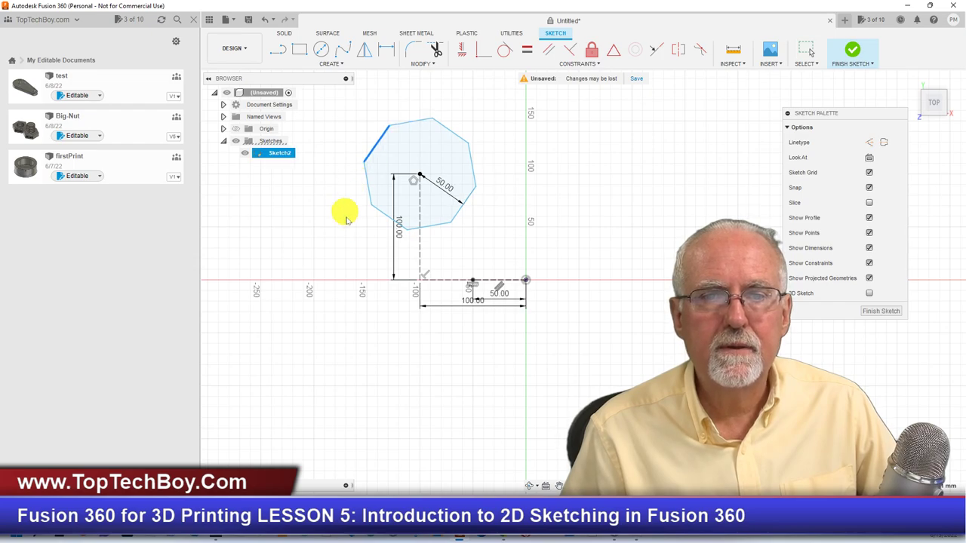
pyautogui.moveTo(345, 175); pyautogui.dragTo(376, 225)
pyautogui.moveTo(351, 95); pyautogui.dragTo(504, 261)
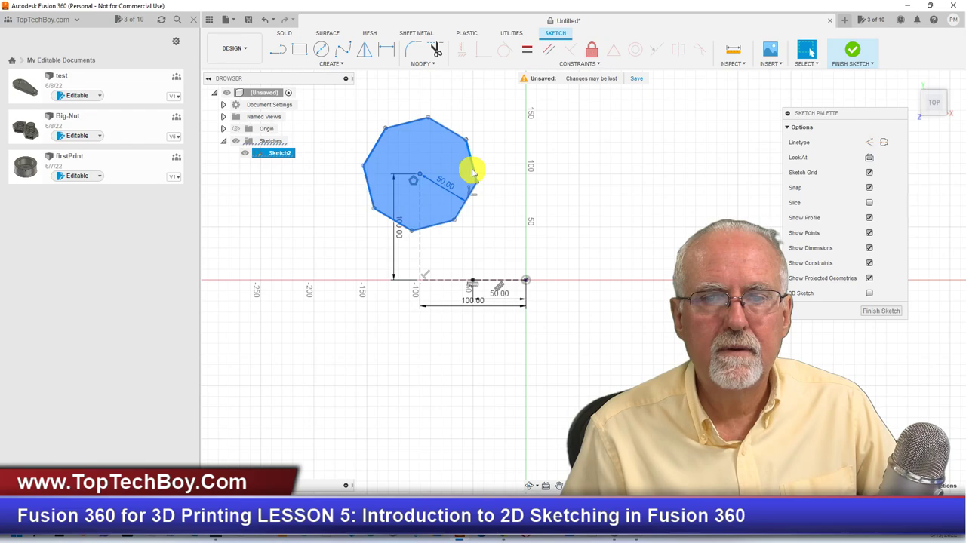
pyautogui.moveTo(339, 130); pyautogui.dragTo(359, 211)
pyautogui.moveTo(425, 270); pyautogui.dragTo(381, 229)
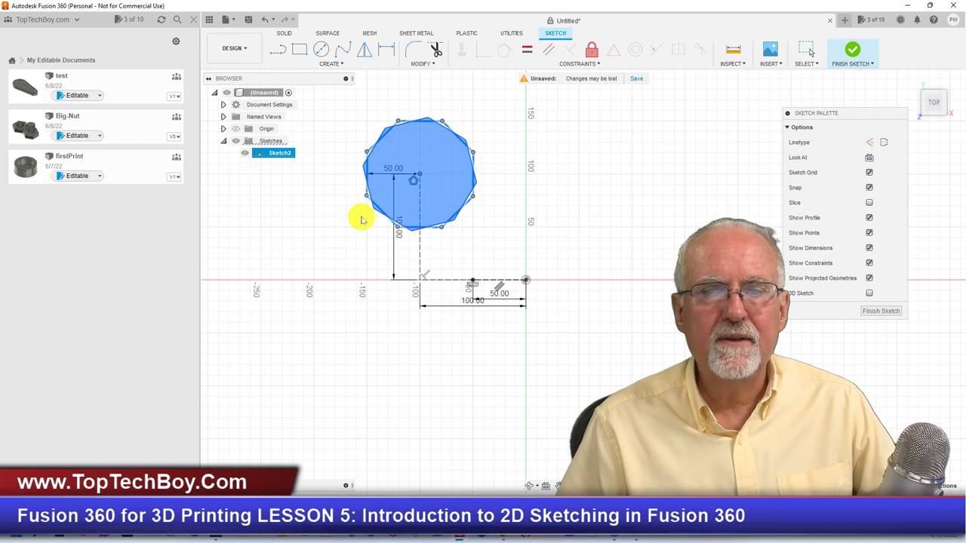
pyautogui.moveTo(476, 258); pyautogui.dragTo(520, 123)
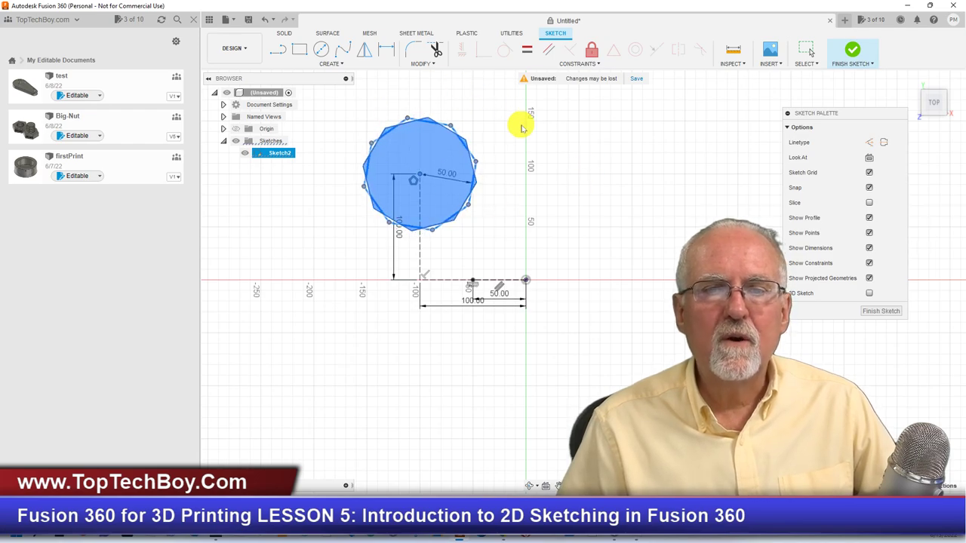
pyautogui.press('Escape')
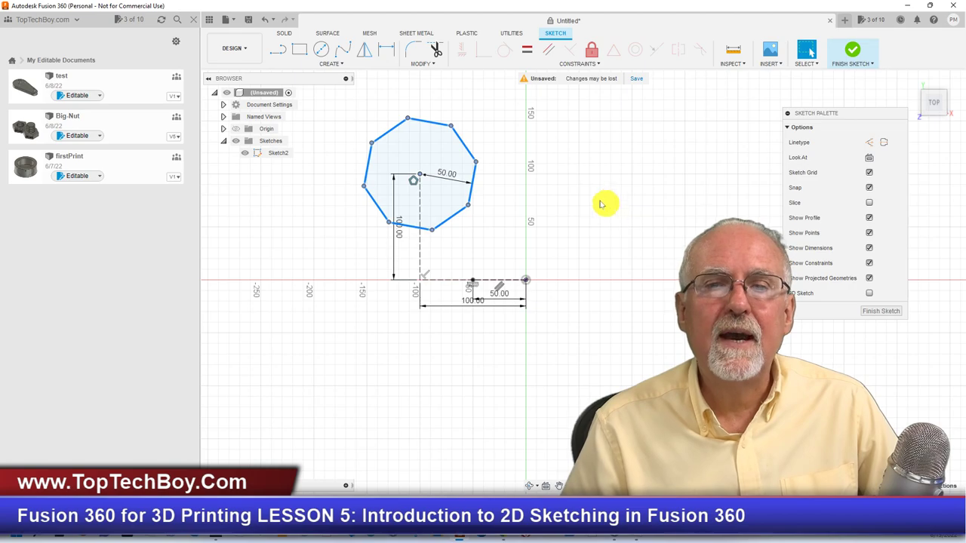
# Try a Horizontal constraint on the octagon's top edge, then undo it.
pyautogui.click(465, 129)
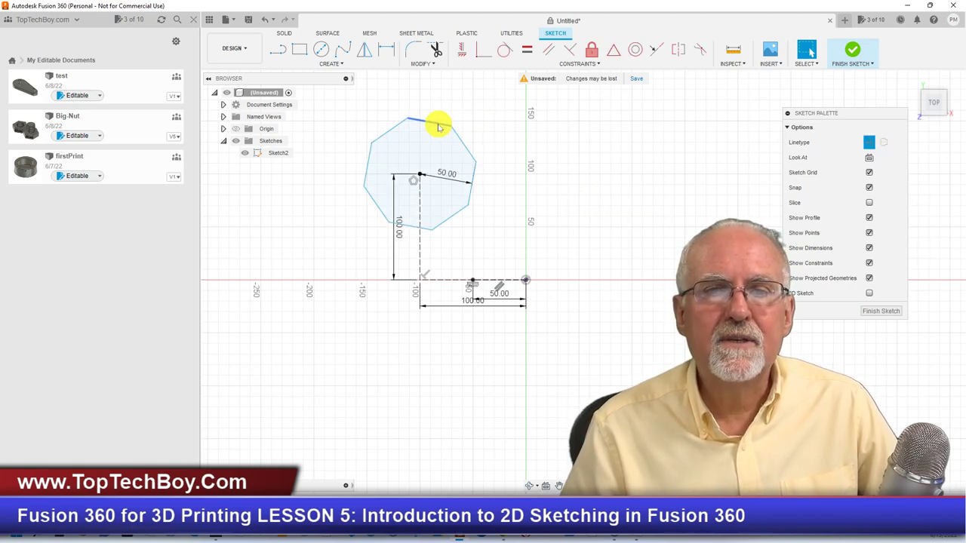
pyautogui.click(439, 124)
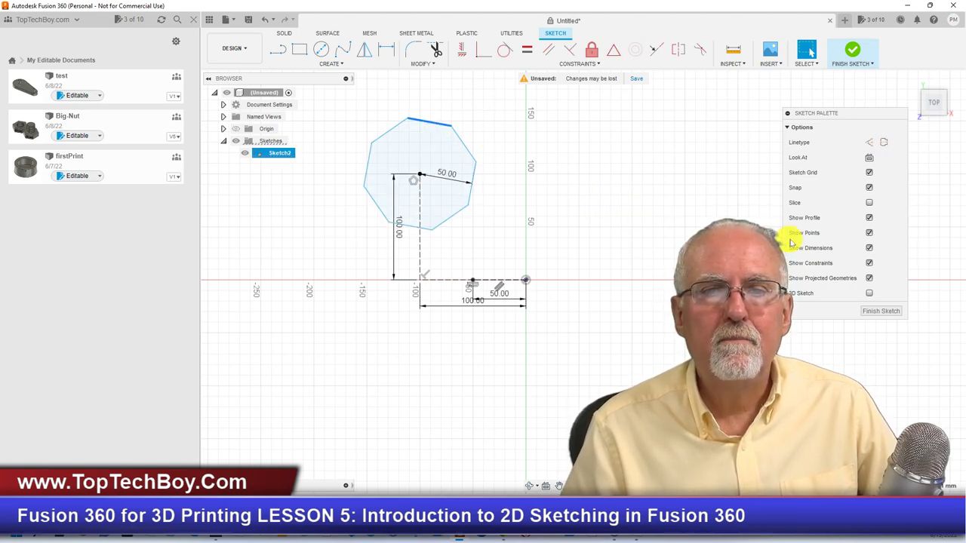
pyautogui.click(577, 64)
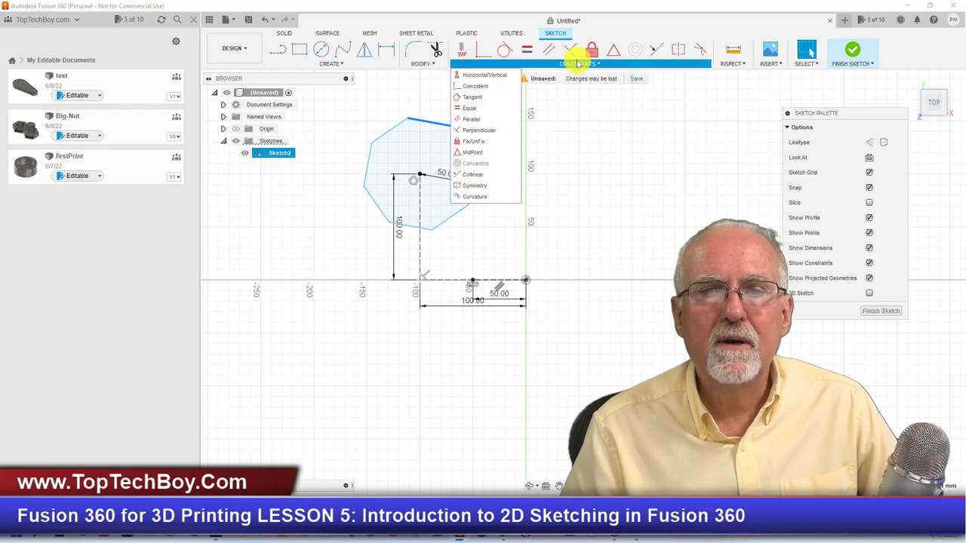
pyautogui.click(483, 75)
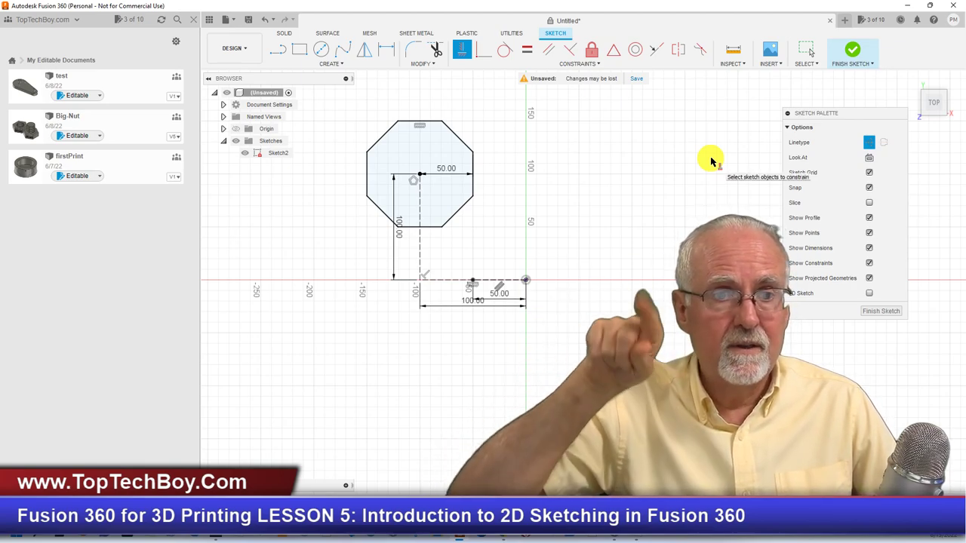
pyautogui.click(265, 22)
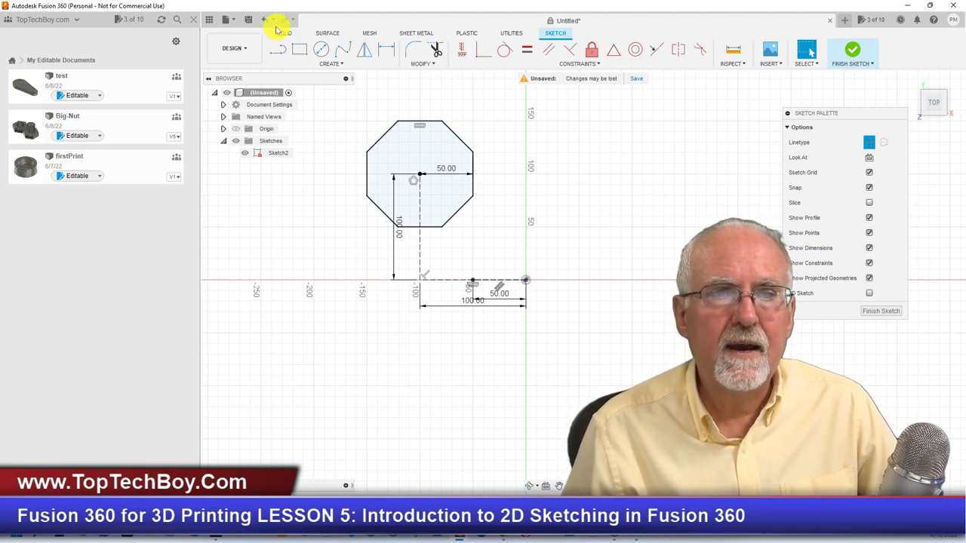
pyautogui.click(265, 22)
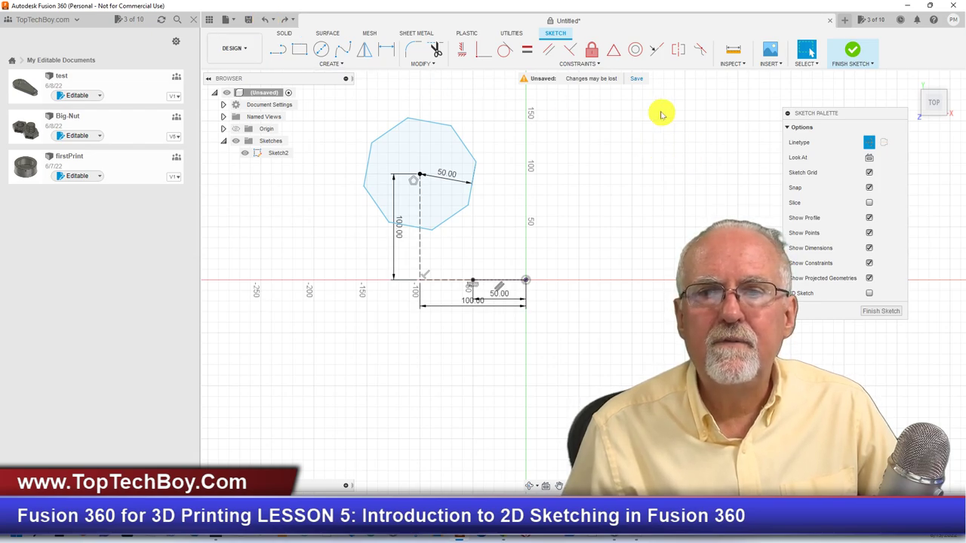
# Make the octagon's radius line collinear with the vertical 100 mm construction line.
pyautogui.click(598, 66)
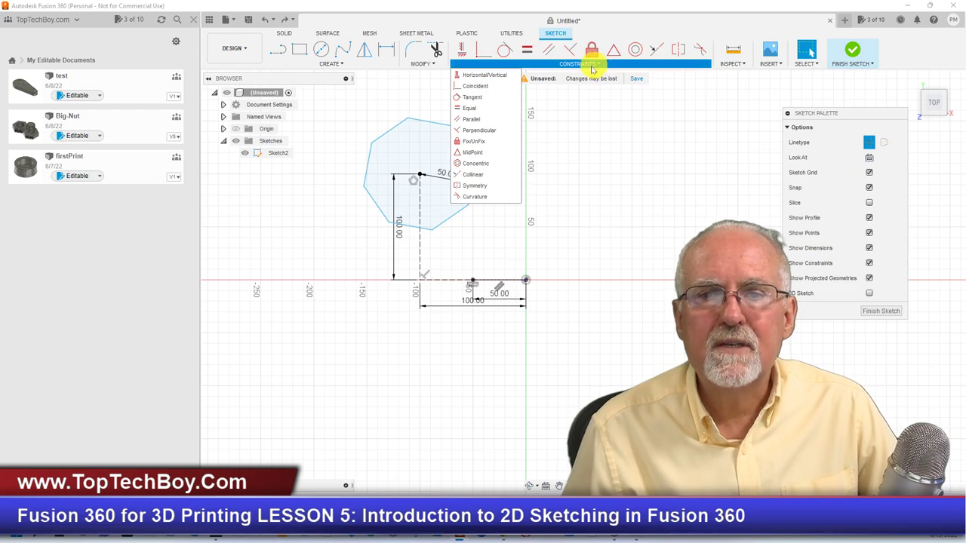
pyautogui.click(492, 176)
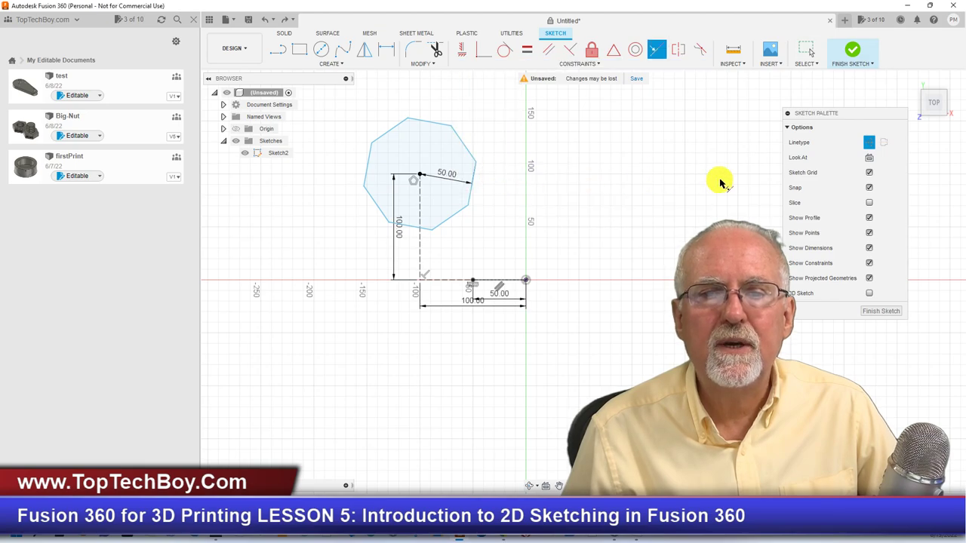
pyautogui.click(433, 236)
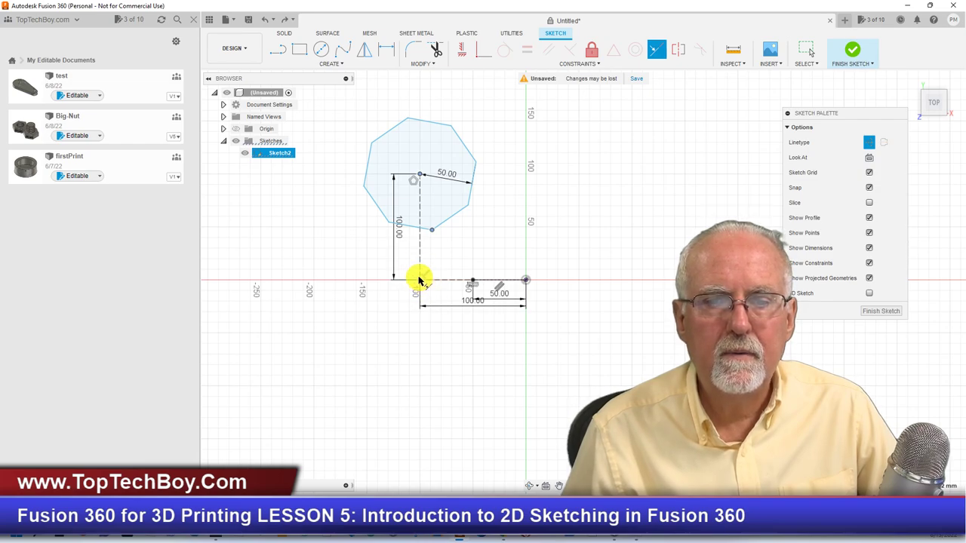
pyautogui.click(423, 285)
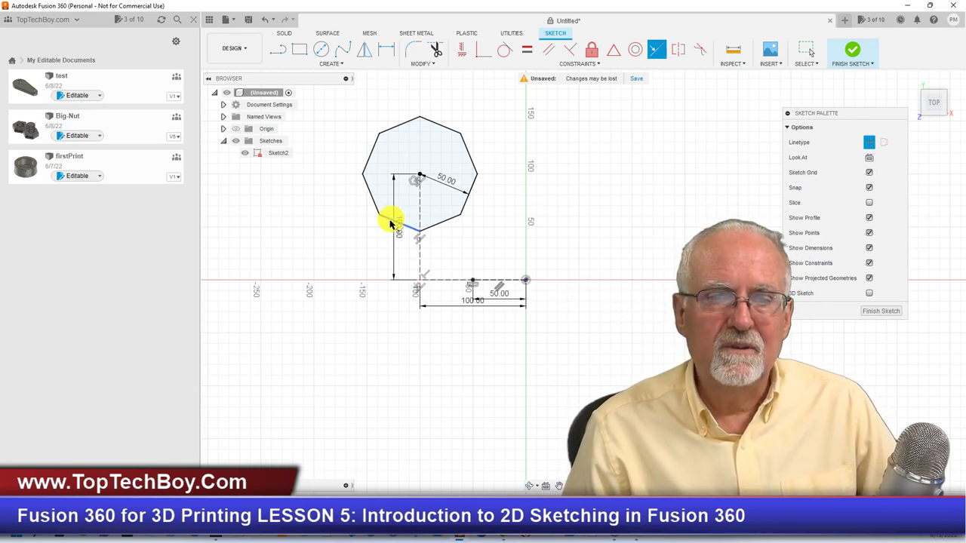
pyautogui.click(266, 21)
# Undo the collinear constraint and make the octagon's top edge parallel to the horizontal line.
pyautogui.click(266, 21)
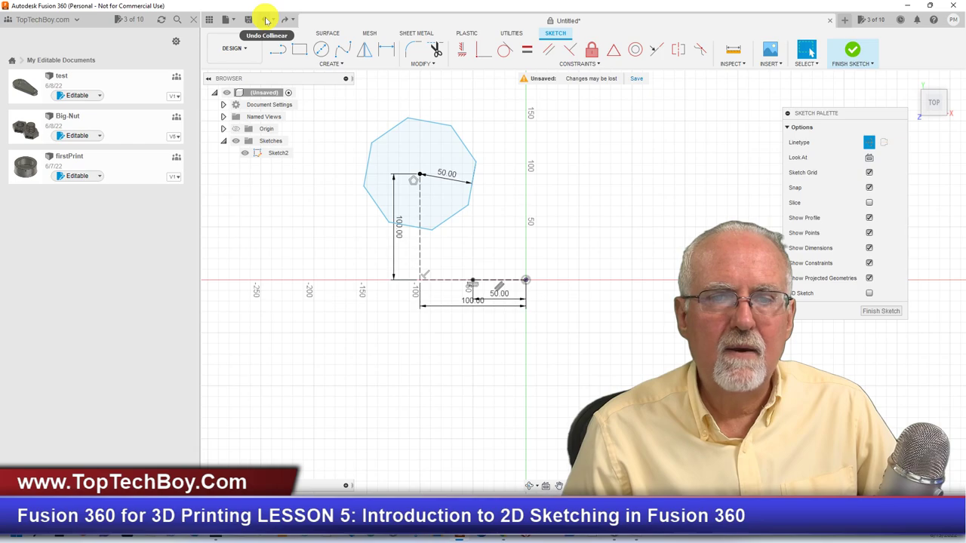
pyautogui.click(434, 126)
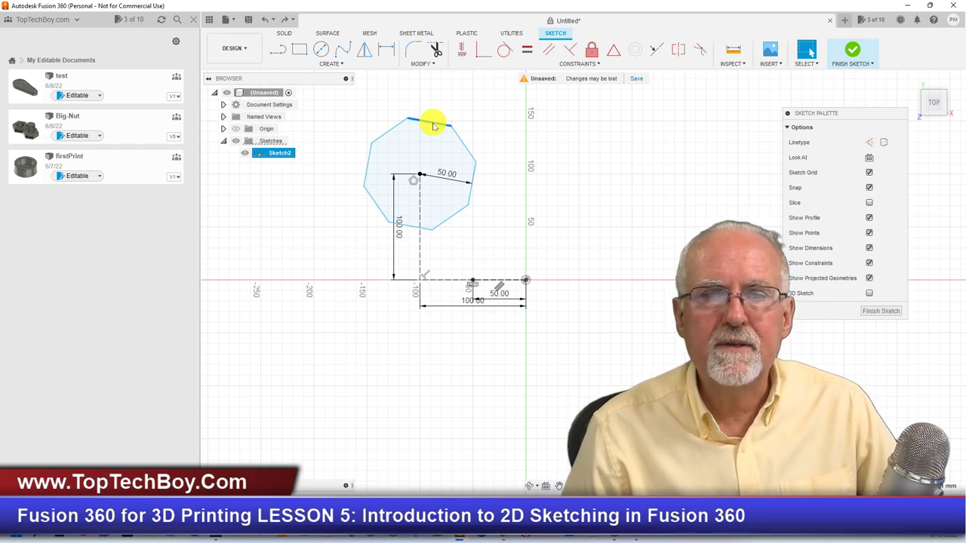
pyautogui.click(577, 65)
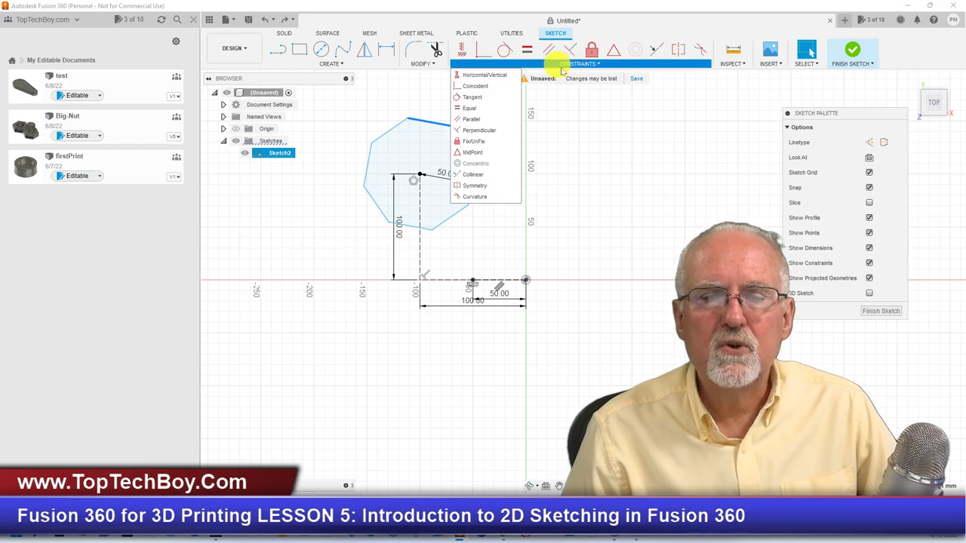
pyautogui.click(483, 119)
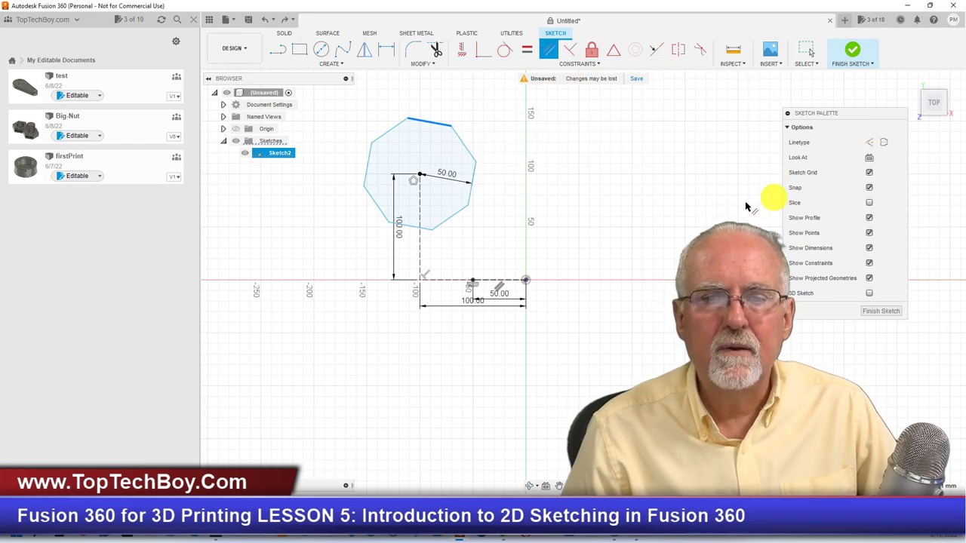
pyautogui.click(446, 284)
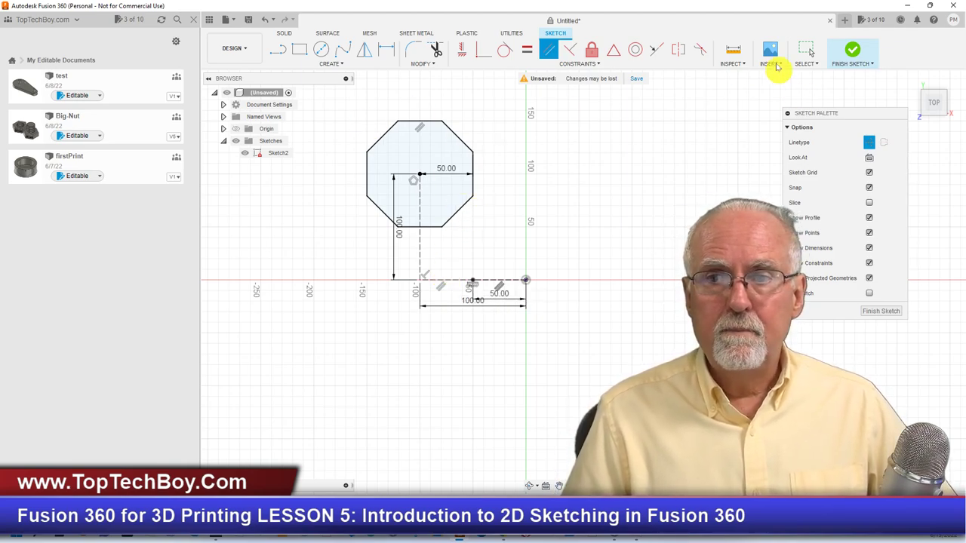
# Window-select the whole octagon and delete it.
pyautogui.click(806, 57)
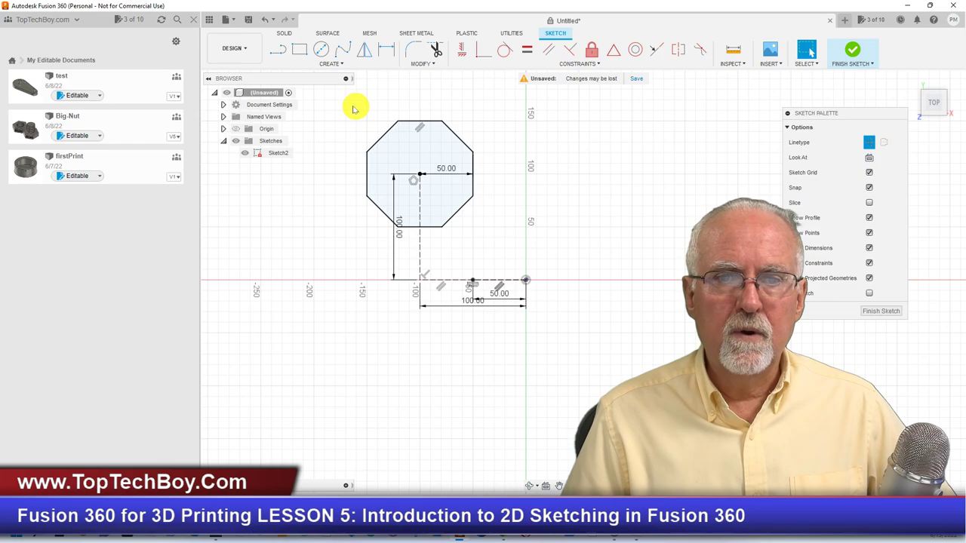
pyautogui.moveTo(333, 104); pyautogui.dragTo(519, 252)
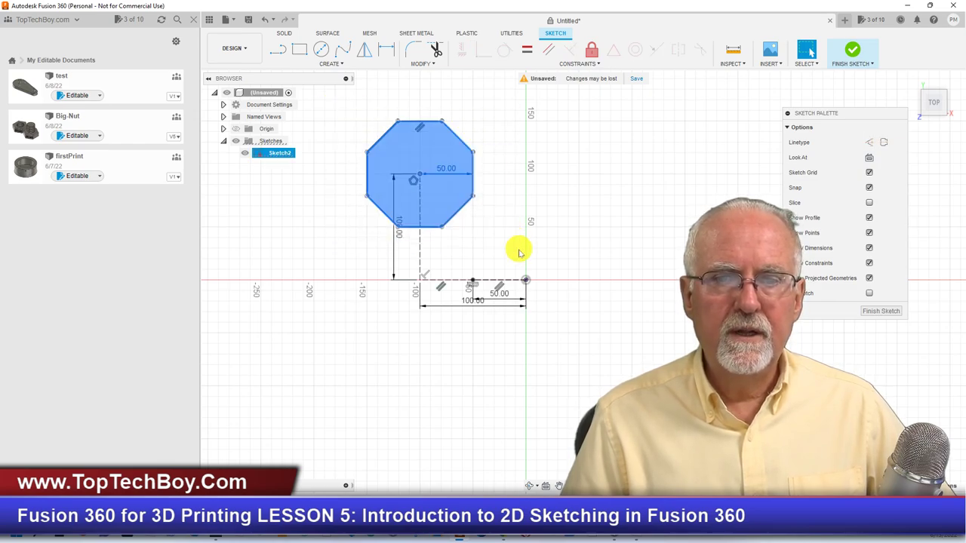
pyautogui.press('Delete')
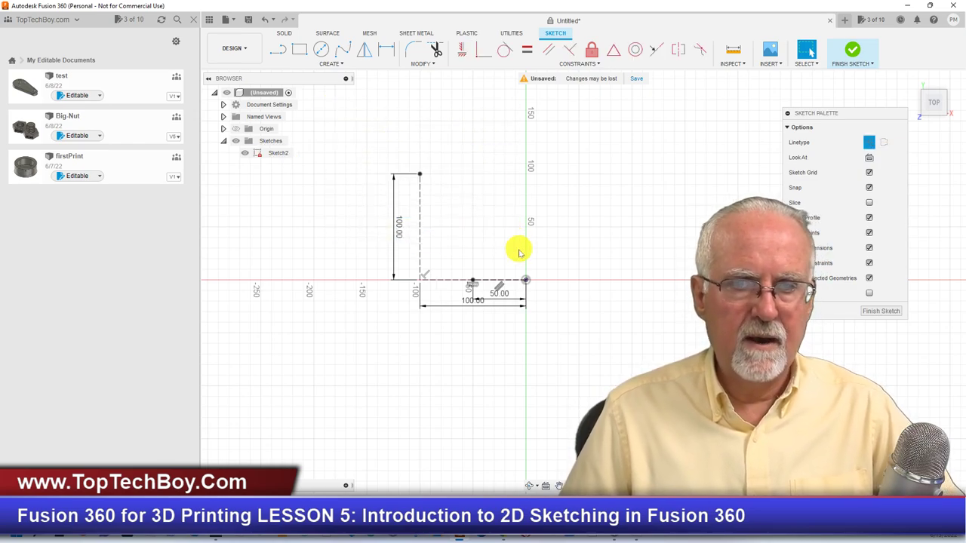
# Start the Ellipse tool from the Create menu.
pyautogui.click(342, 65)
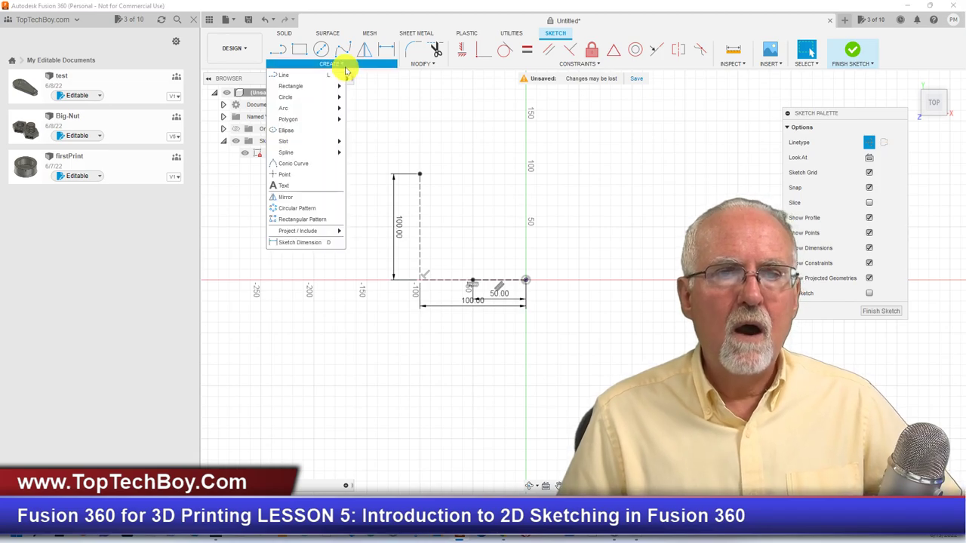
pyautogui.moveTo(335, 92)
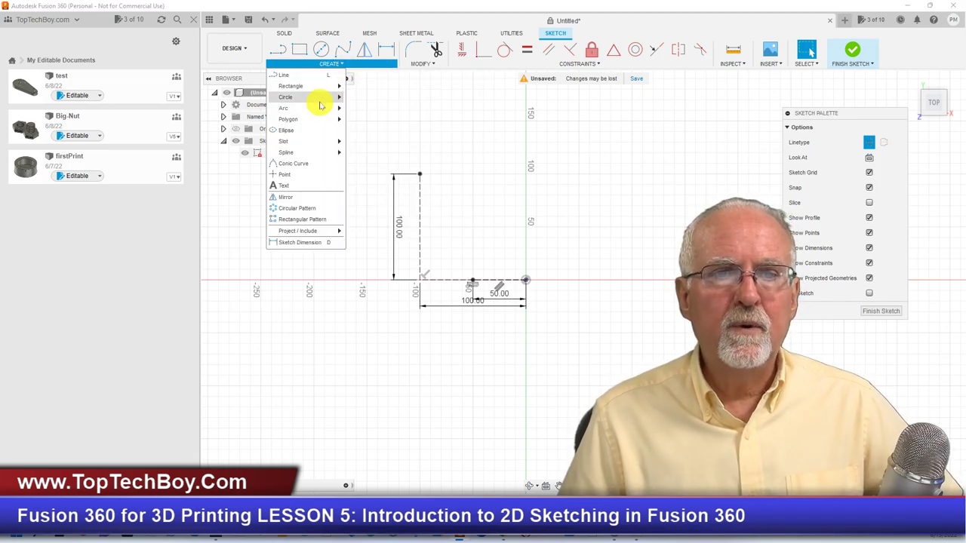
pyautogui.moveTo(320, 121)
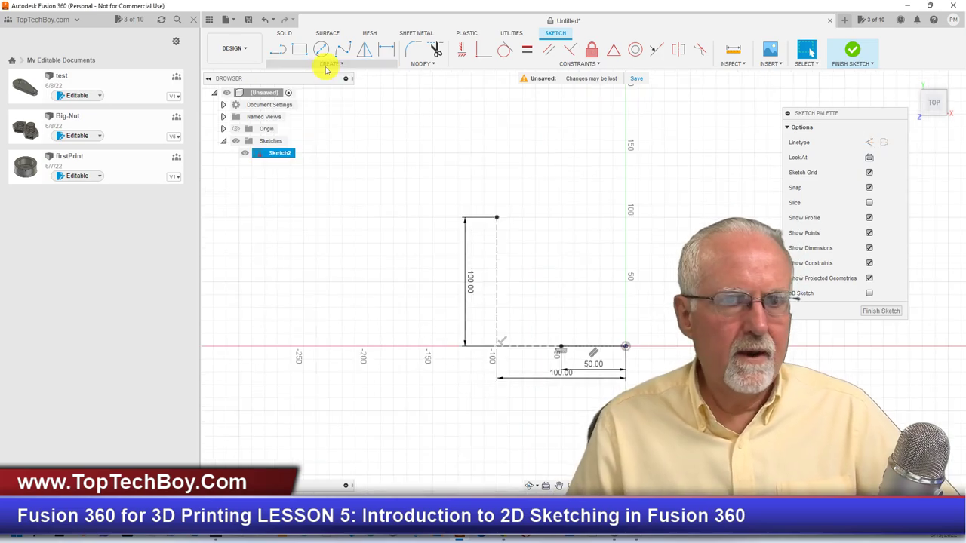
pyautogui.click(331, 65)
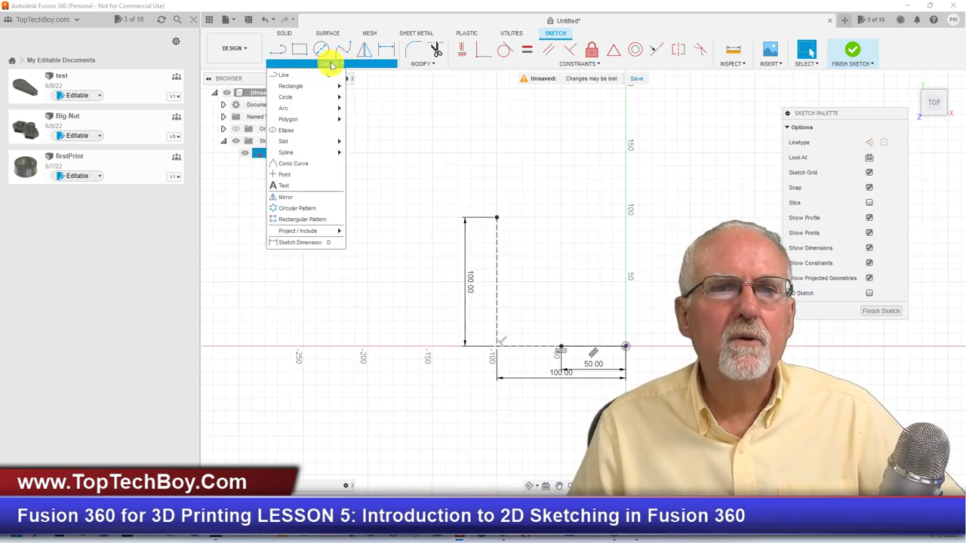
pyautogui.click(310, 132)
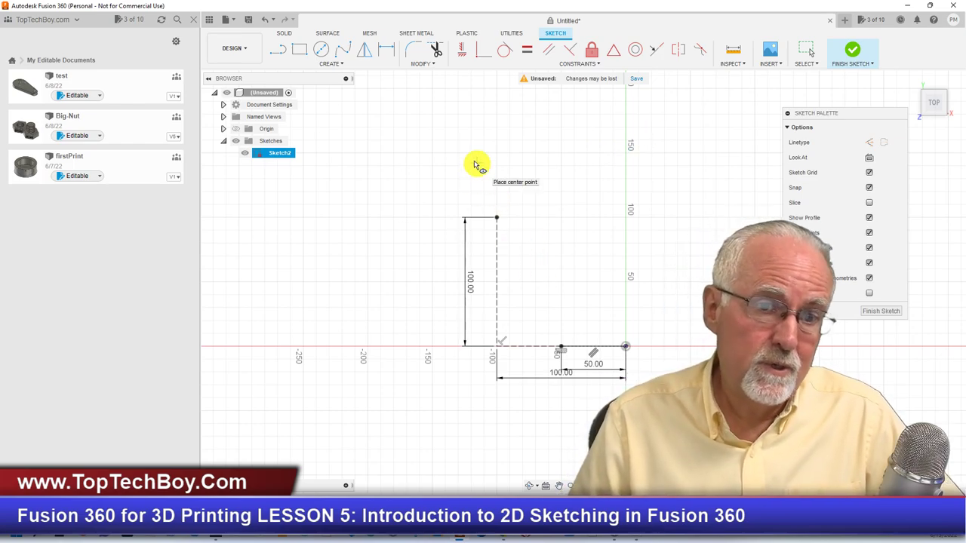
# Draw a 150 mm vertical construction line up from the origin, placing its dimension to the right.
pyautogui.click(279, 52)
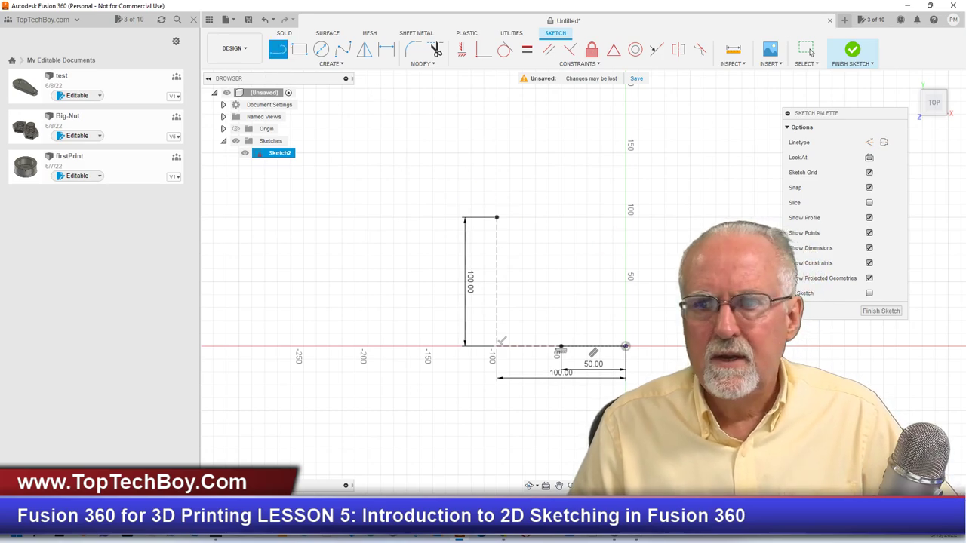
pyautogui.click(869, 143)
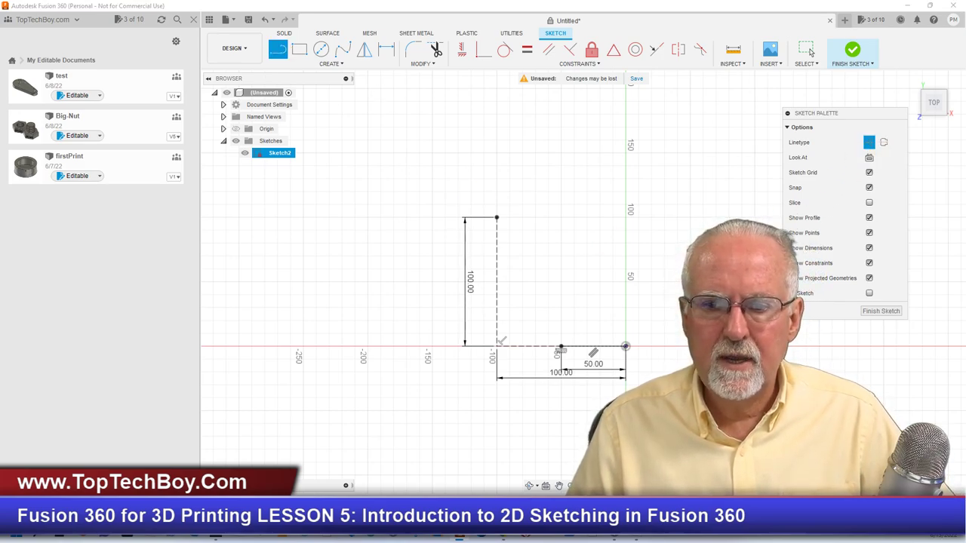
pyautogui.click(625, 347)
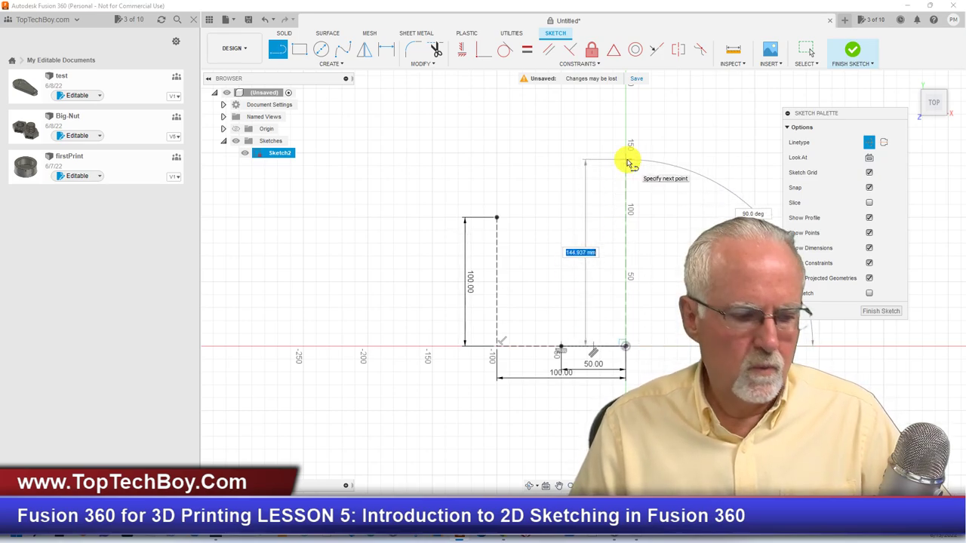
pyautogui.write('150')
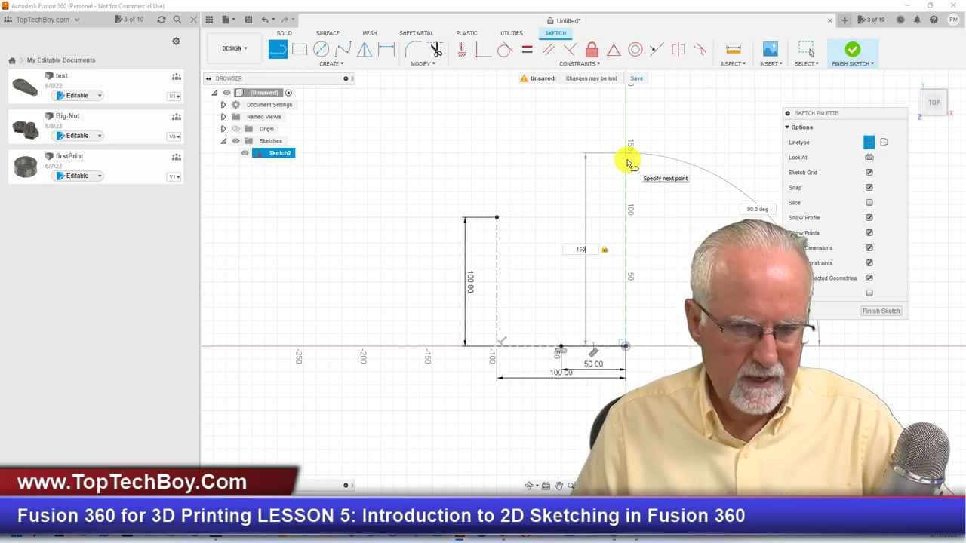
pyautogui.press('Return')
pyautogui.press('Escape')
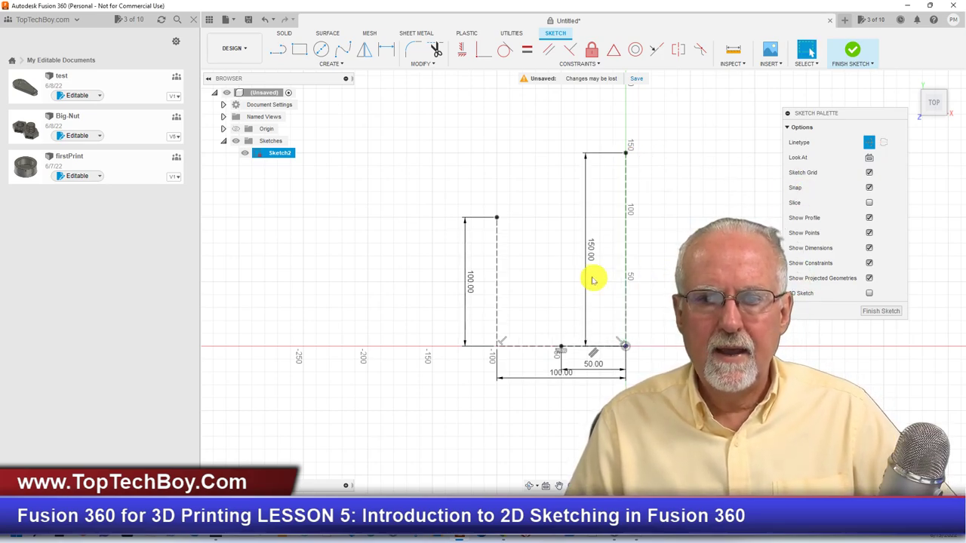
pyautogui.moveTo(590, 257); pyautogui.dragTo(662, 257)
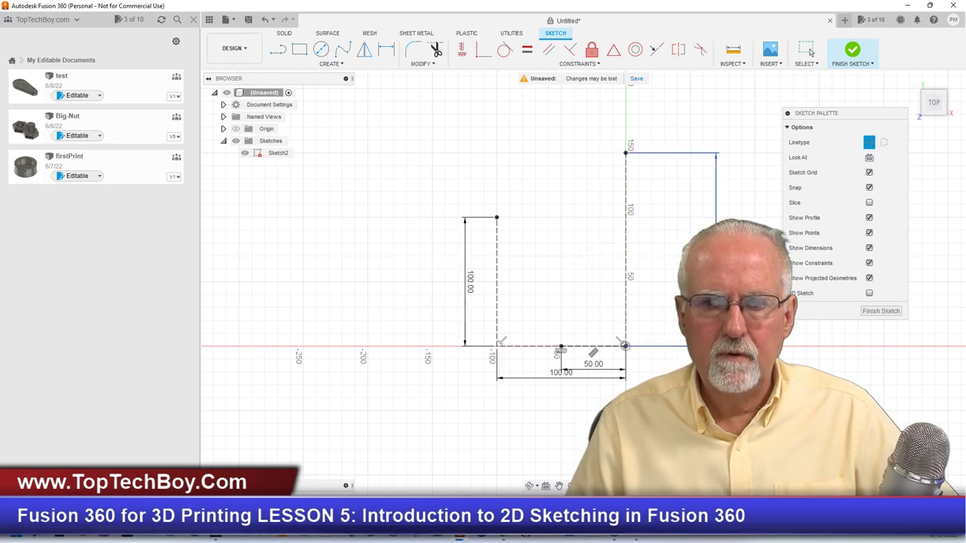
pyautogui.click(807, 50)
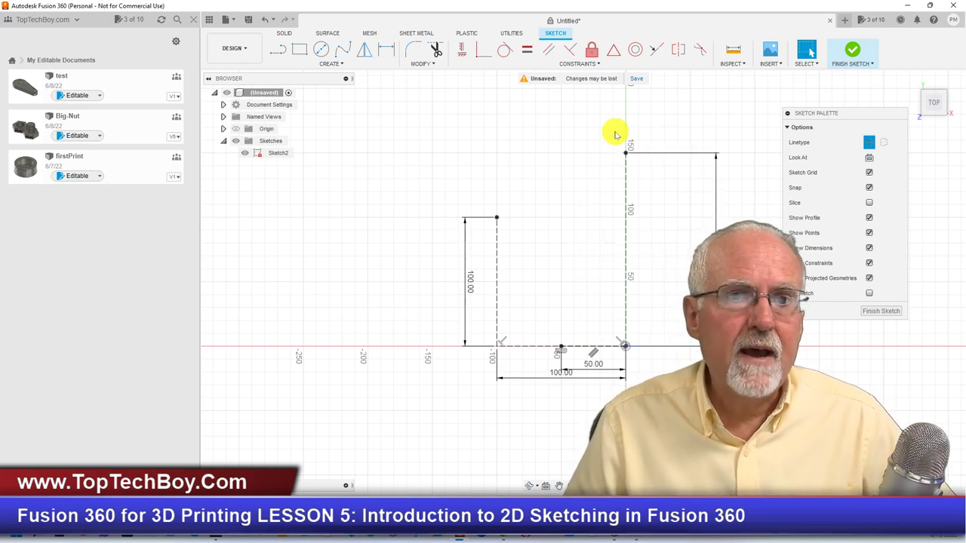
pyautogui.click(342, 64)
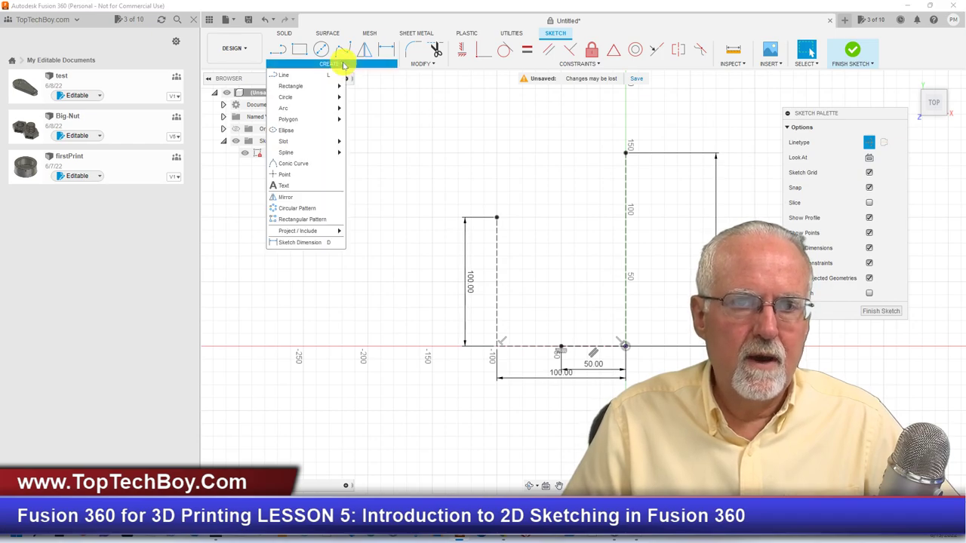
# Draw an ellipse centred on the 100 line's top, axis to the 150 line's top, minor axis 95.
pyautogui.click(302, 130)
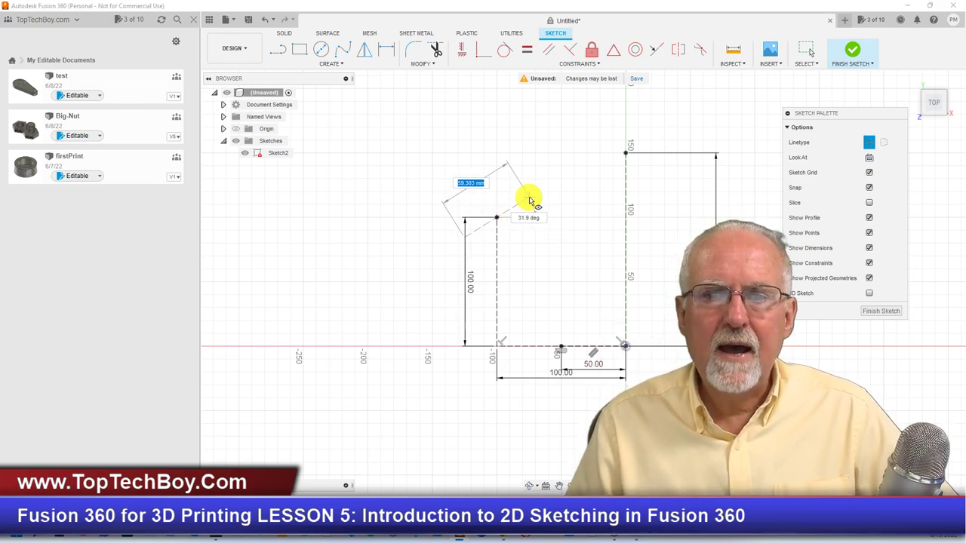
pyautogui.click(626, 154)
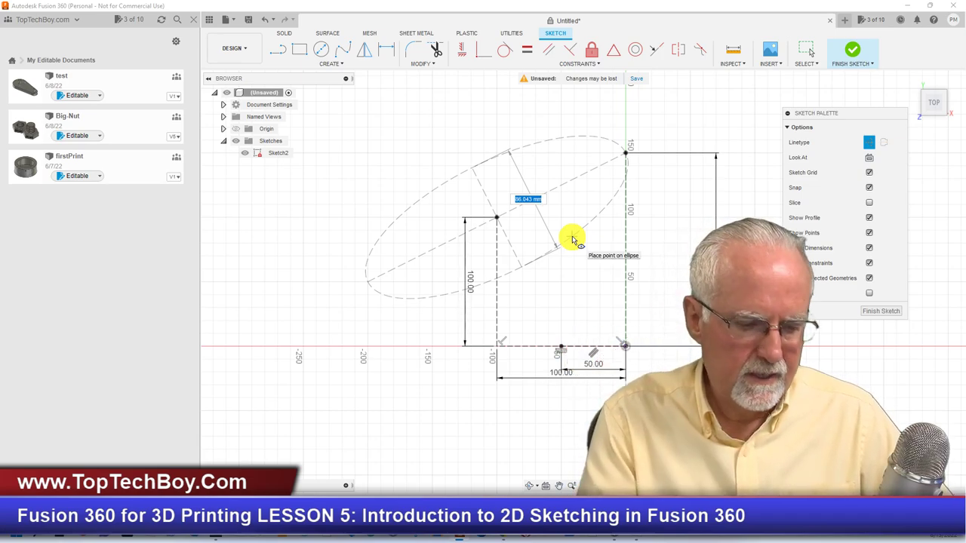
pyautogui.write('9')
pyautogui.press('Tab')
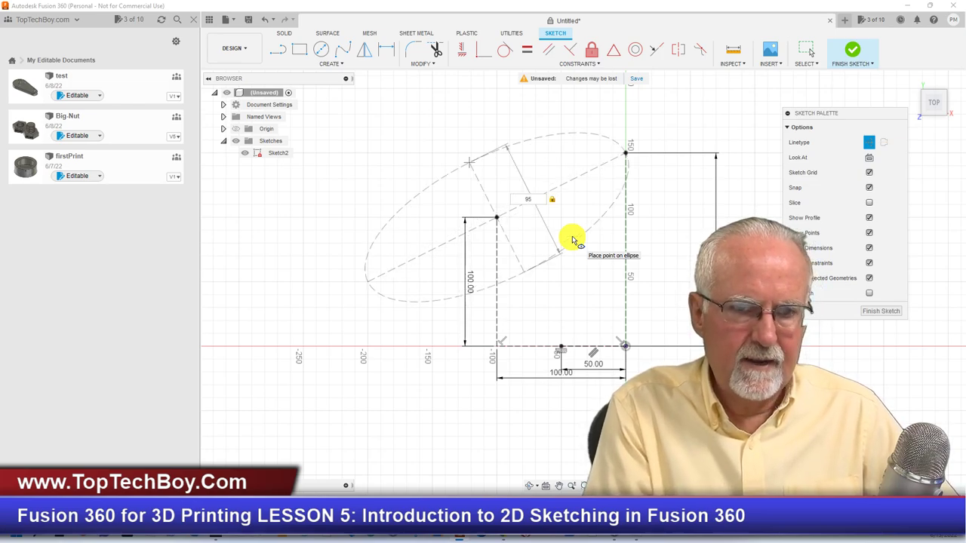
pyautogui.press('Return')
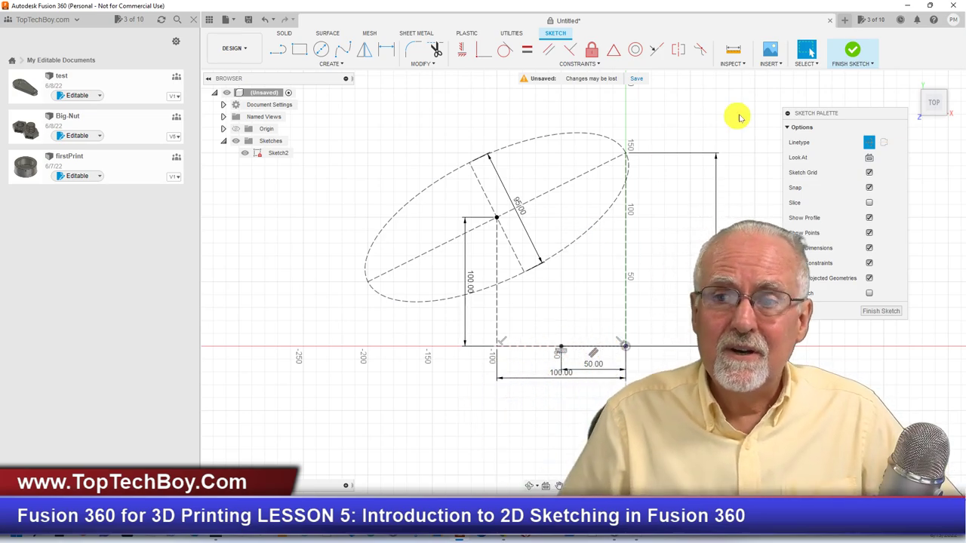
# Switch the ellipse from construction to normal solid geometry.
pyautogui.click(539, 136)
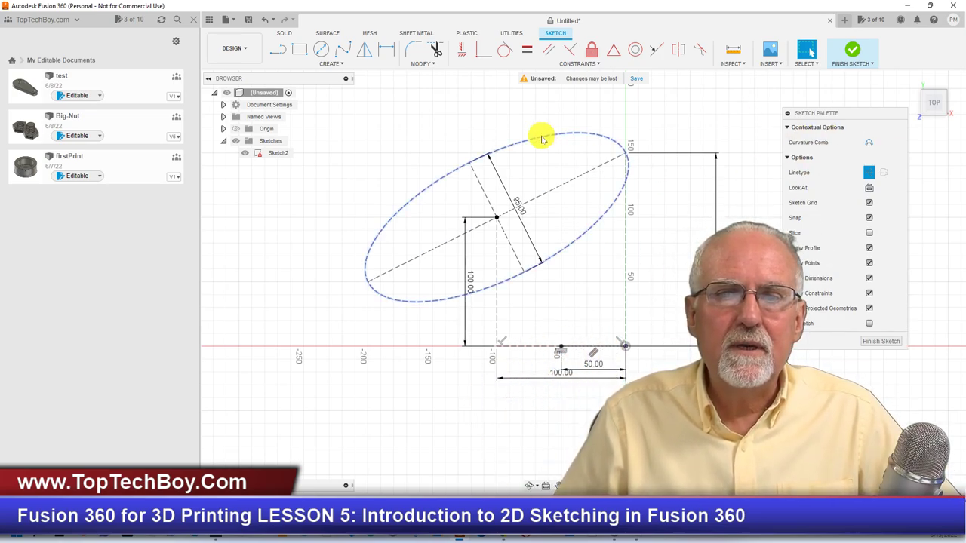
pyautogui.click(873, 174)
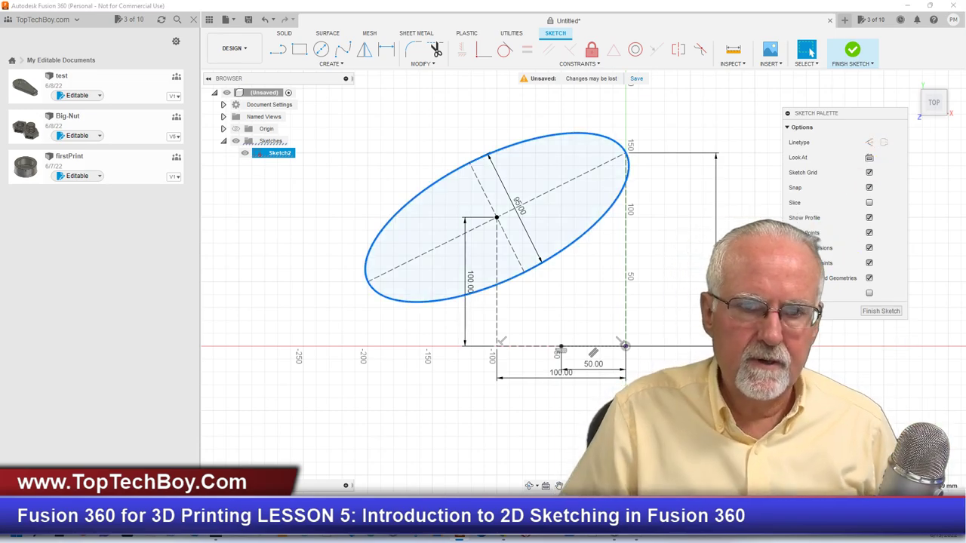
pyautogui.click(320, 231)
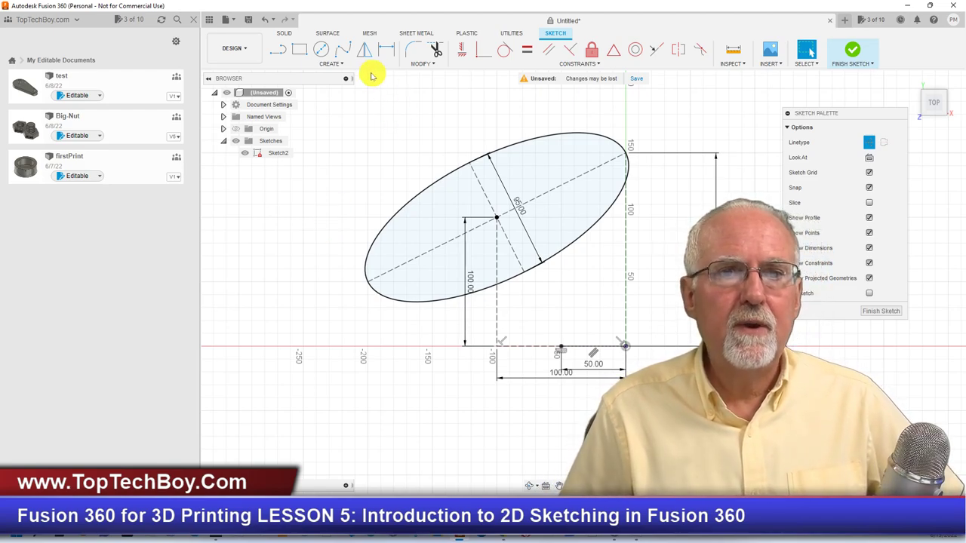
# Window-select the tilted ellipse and delete it together with its dimension.
pyautogui.click(345, 64)
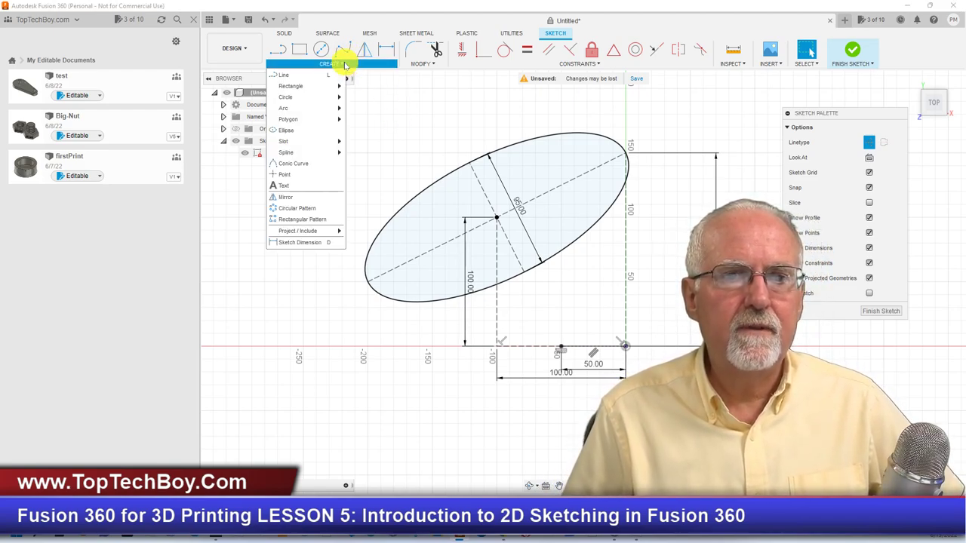
pyautogui.moveTo(323, 142)
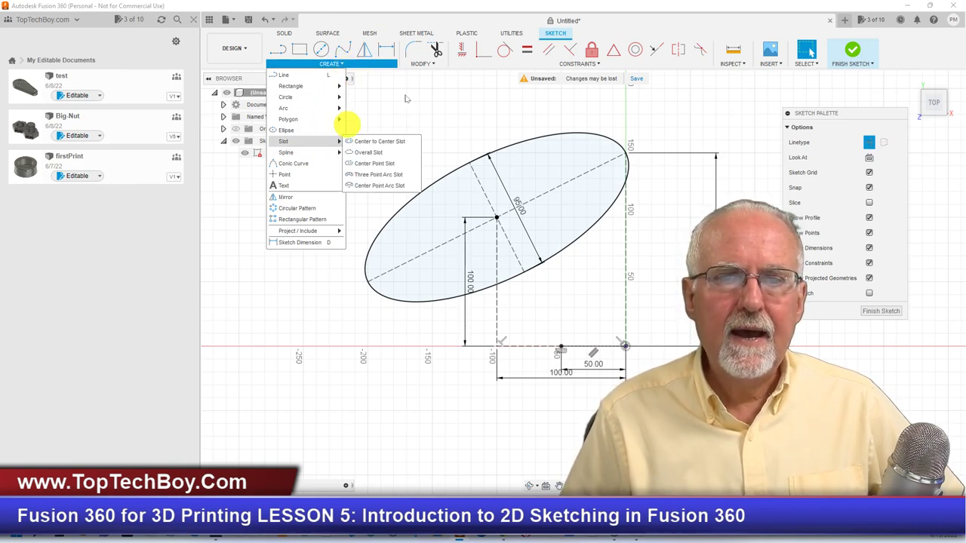
pyautogui.click(786, 42)
pyautogui.click(796, 46)
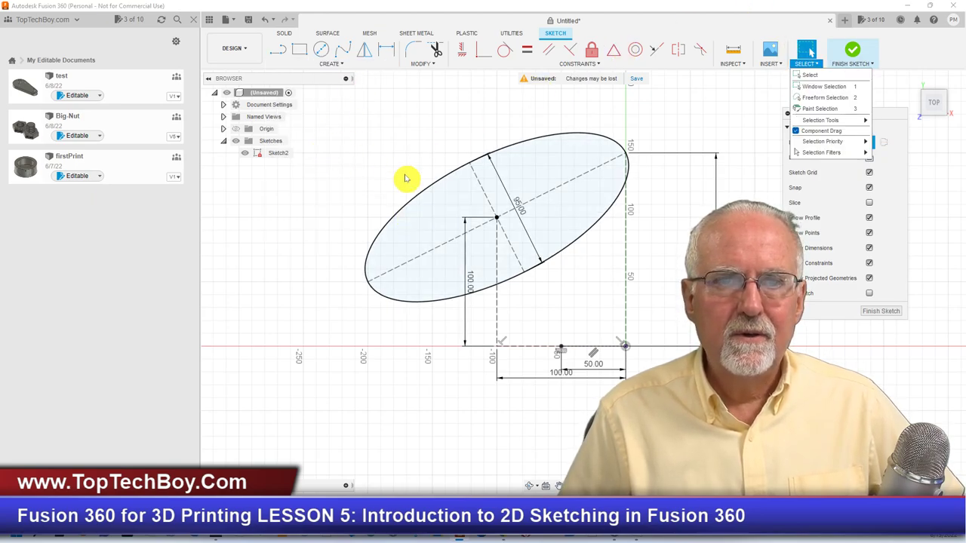
pyautogui.click(804, 53)
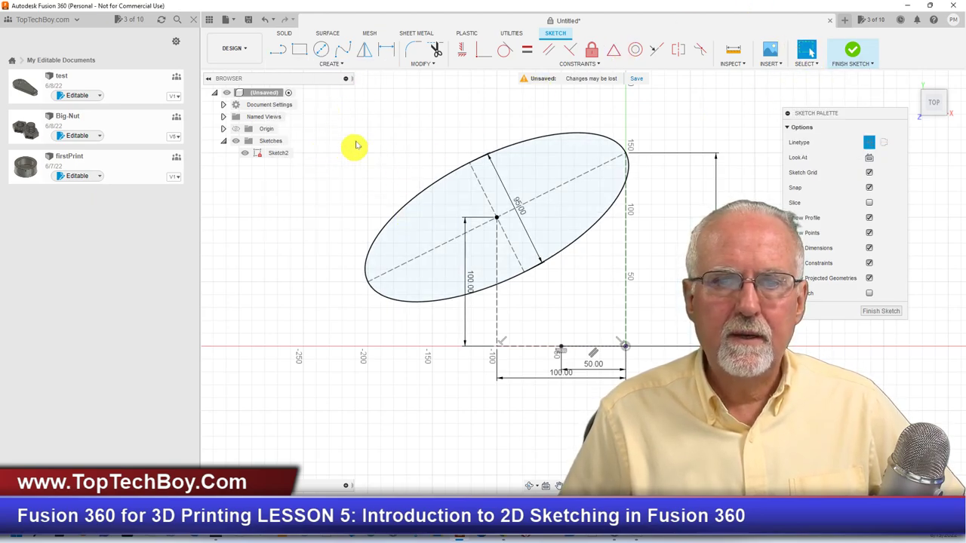
pyautogui.moveTo(317, 114); pyautogui.dragTo(656, 311)
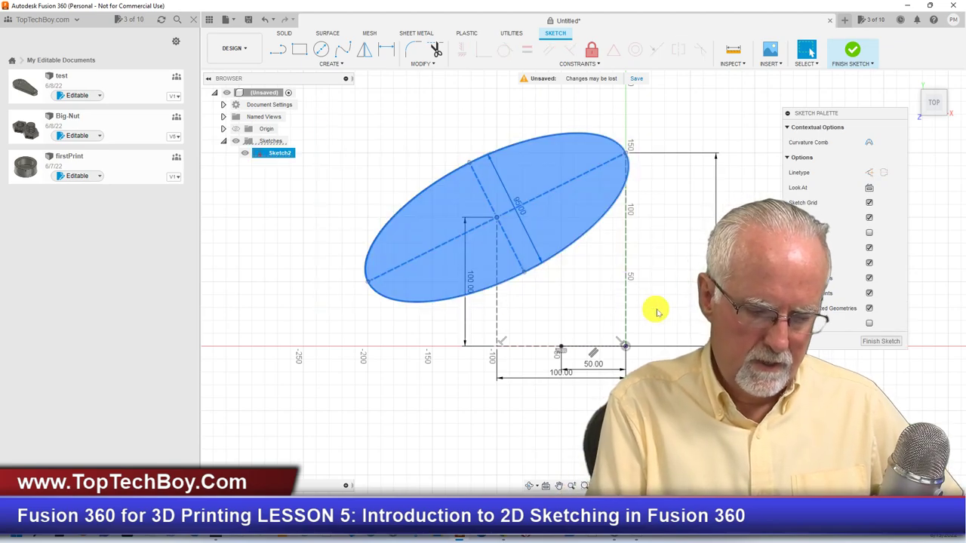
pyautogui.press('Delete')
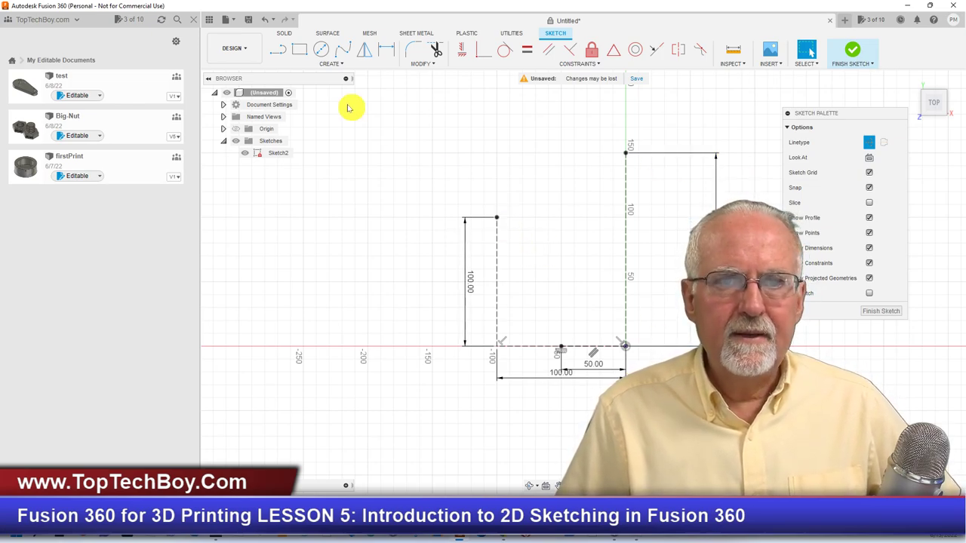
# Draw a 100 × 75 mm rectangle at the upper left of the construction geometry.
pyautogui.click(299, 50)
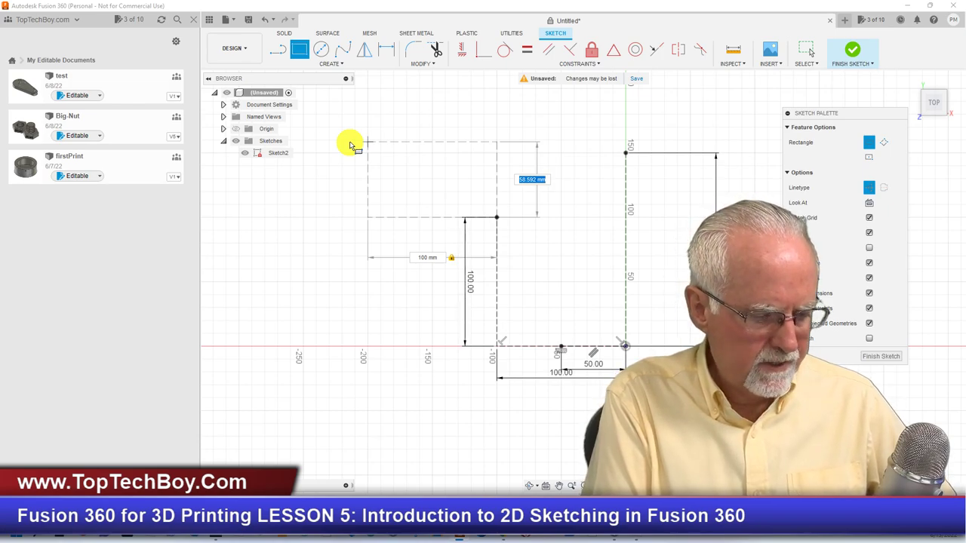
pyautogui.press('Tab')
pyautogui.press('Return')
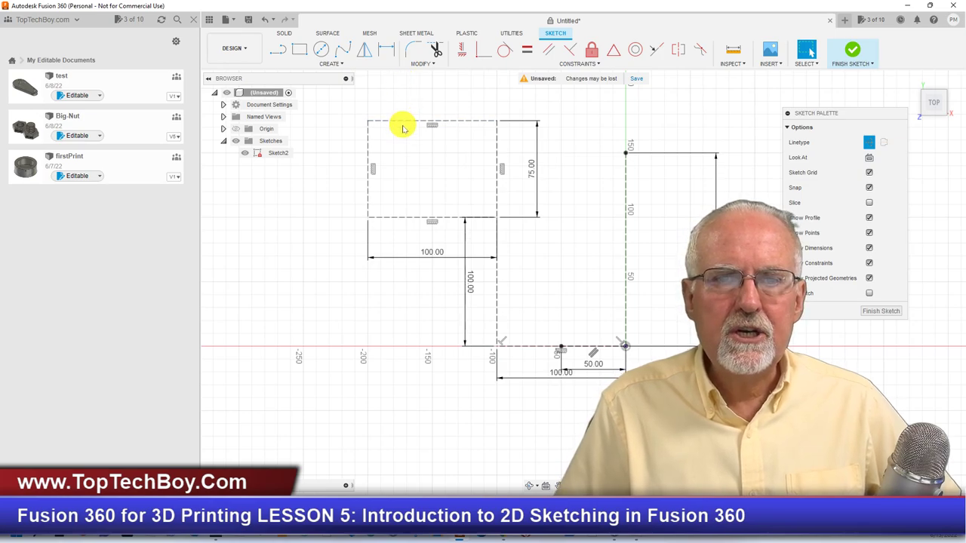
# Convert the rectangle's four dashed construction lines to solid lines.
pyautogui.moveTo(353, 111); pyautogui.dragTo(521, 223)
pyautogui.click(870, 141)
pyautogui.click(600, 115)
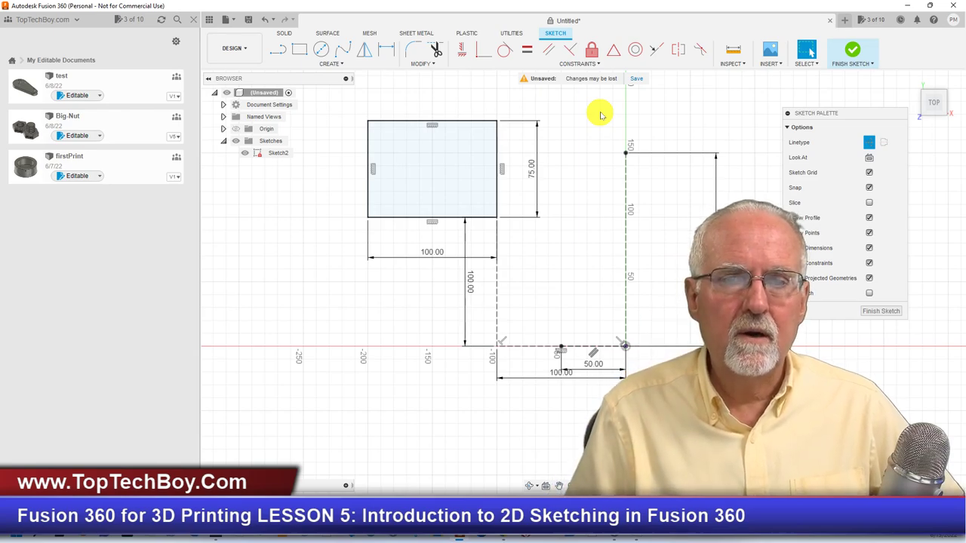
pyautogui.click(341, 63)
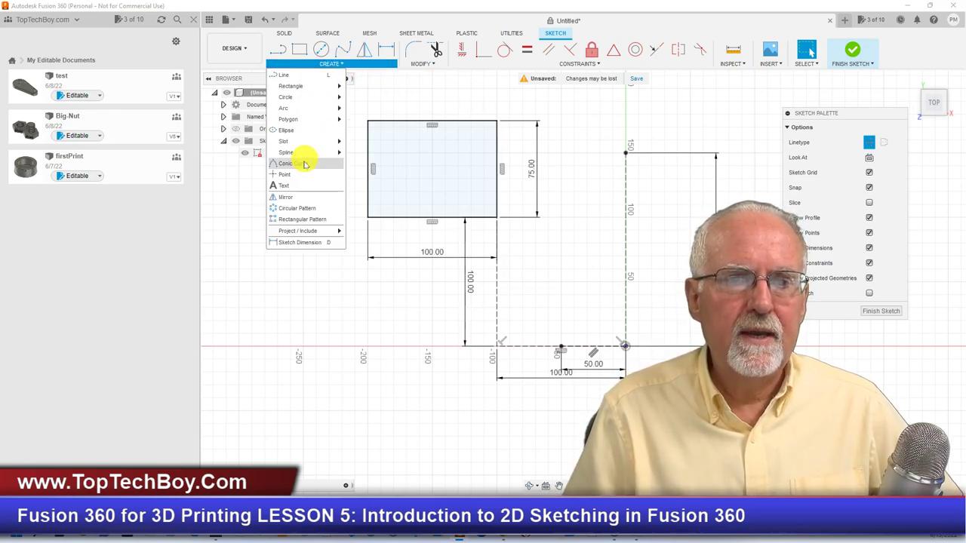
pyautogui.moveTo(301, 152)
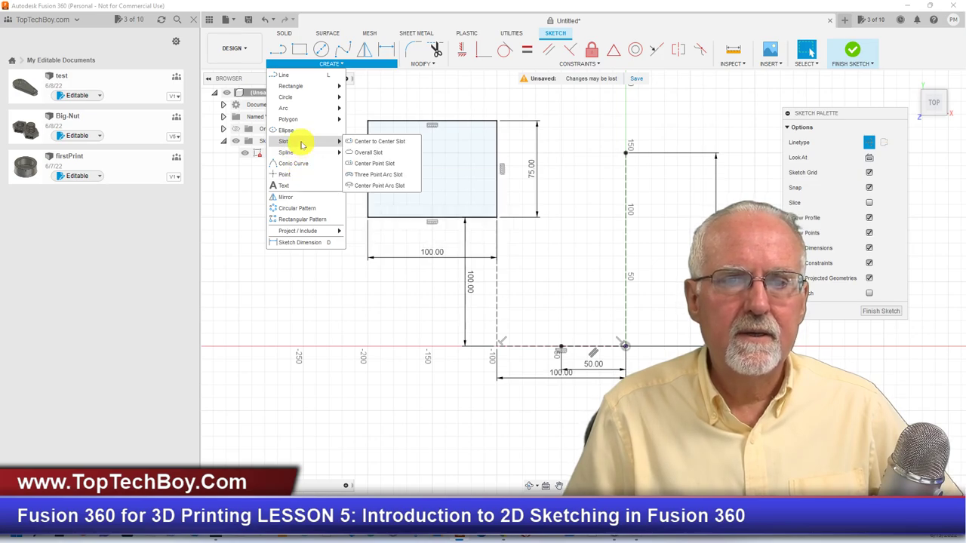
pyautogui.click(385, 142)
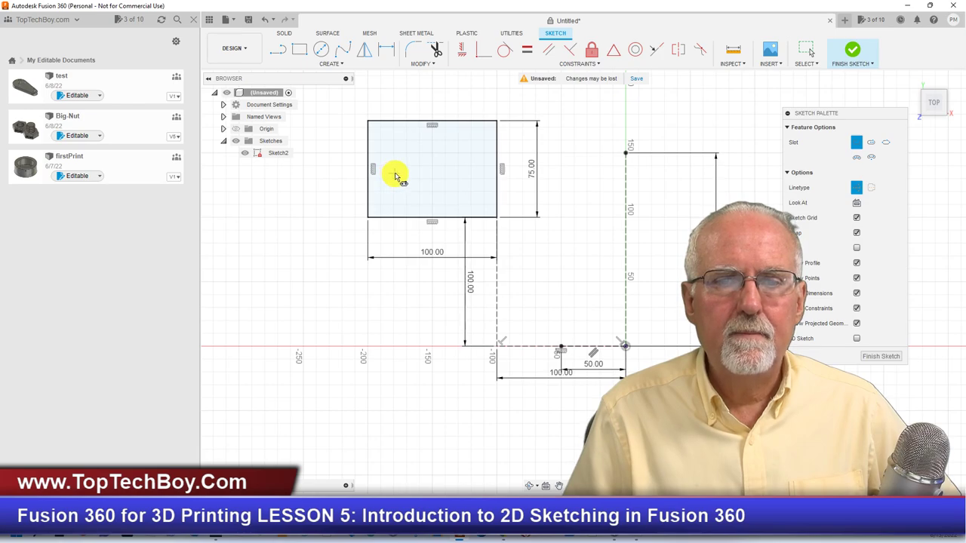
pyautogui.click(382, 167)
pyautogui.click(483, 167)
pyautogui.click(472, 179)
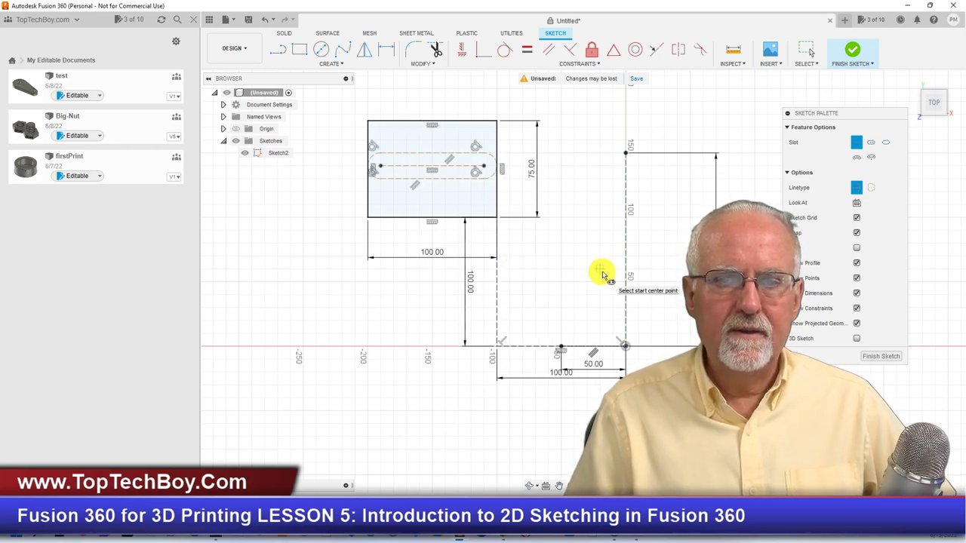
pyautogui.click(858, 189)
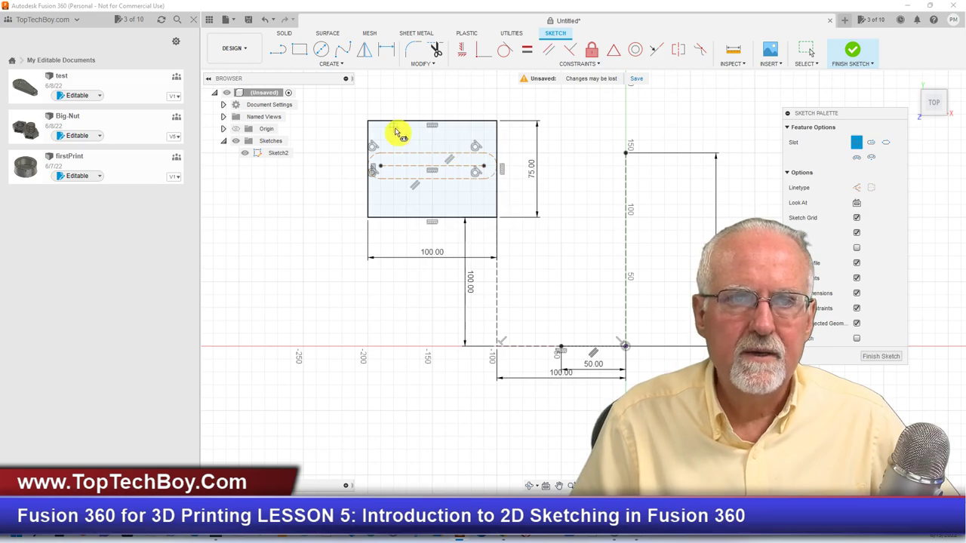
pyautogui.click(260, 20)
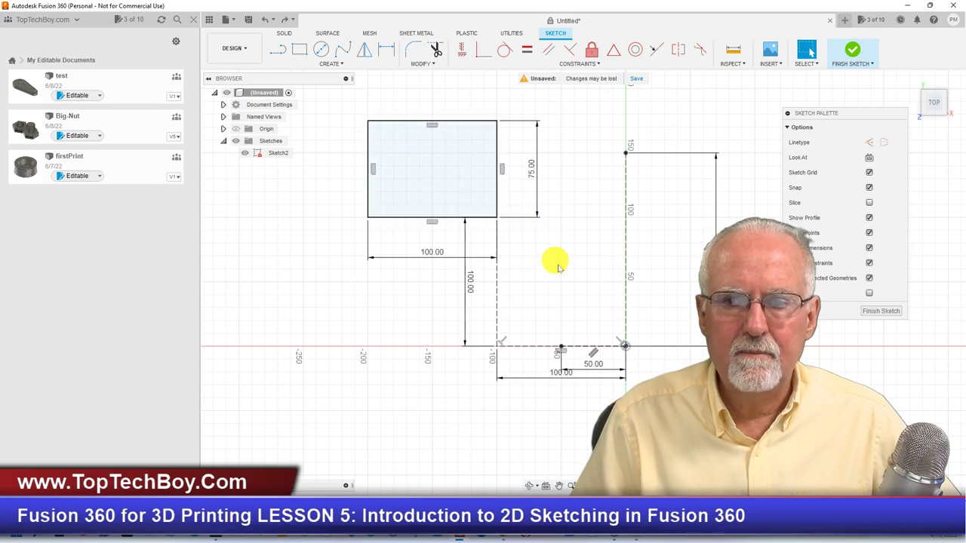
# Draw dashed horizontal and vertical construction centre lines between the rectangle's edge midpoints.
pyautogui.click(278, 50)
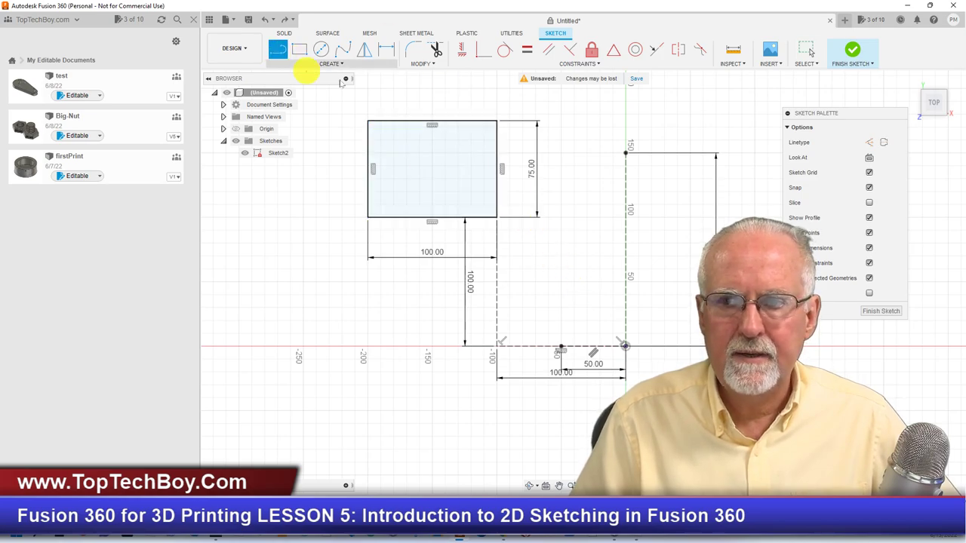
pyautogui.click(869, 142)
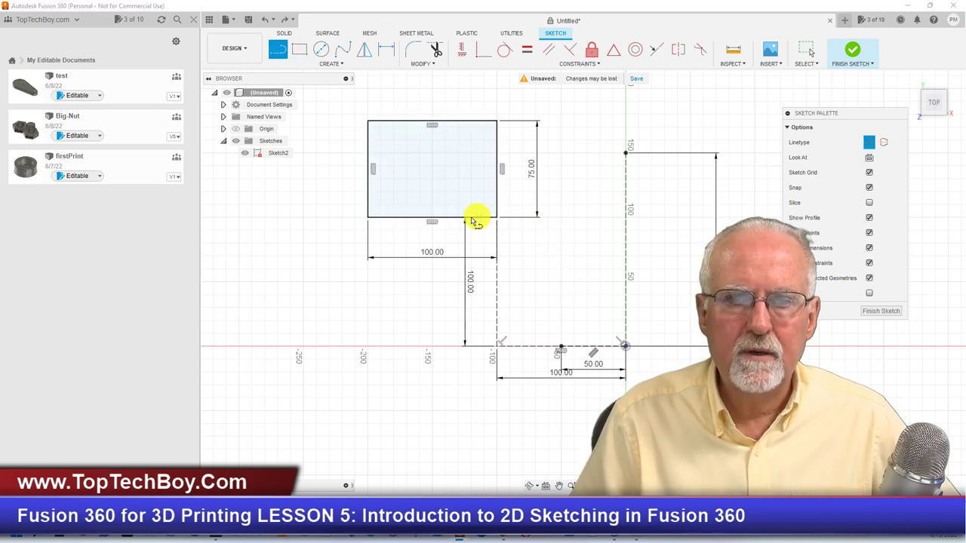
pyautogui.click(371, 169)
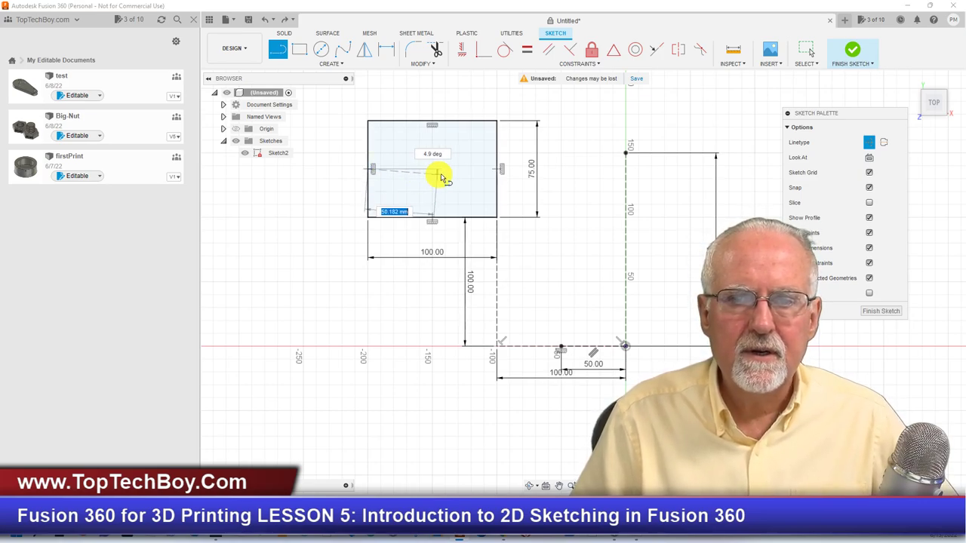
pyautogui.click(498, 169)
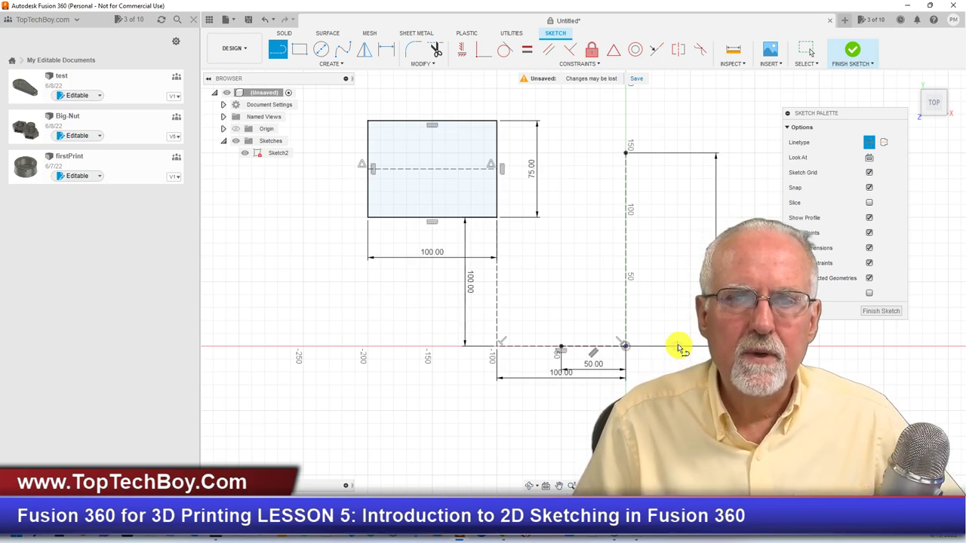
pyautogui.click(432, 123)
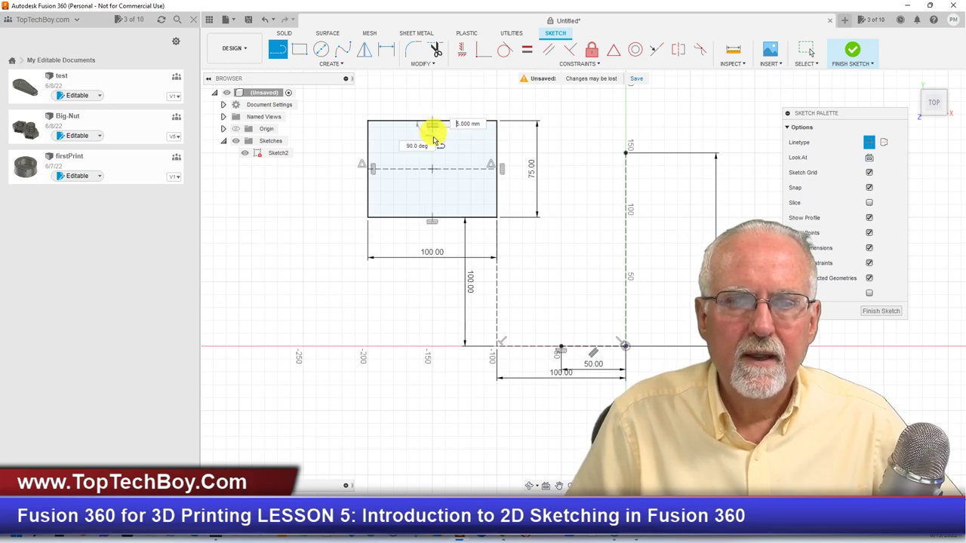
pyautogui.doubleClick(432, 217)
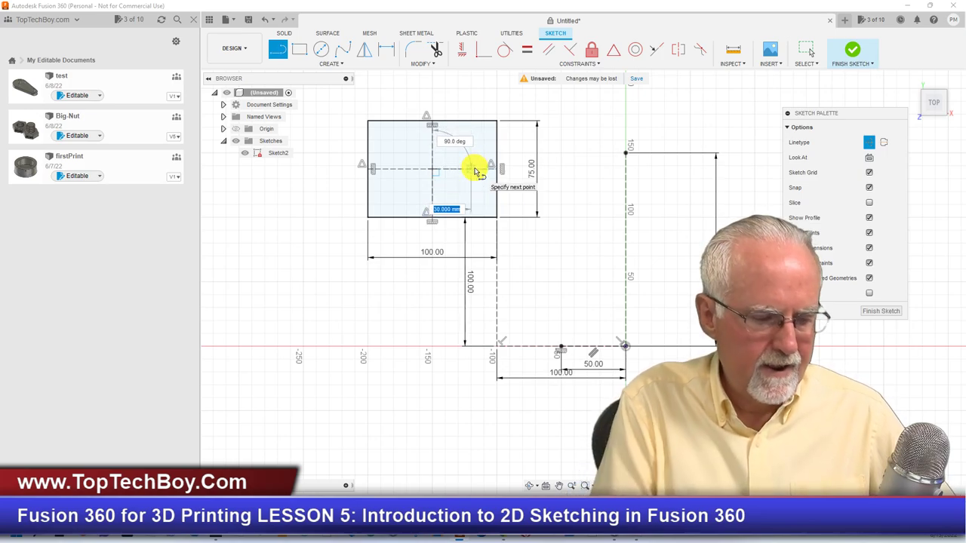
# Draw two 25 mm construction segments right and left from the rectangle's centre.
pyautogui.write('25')
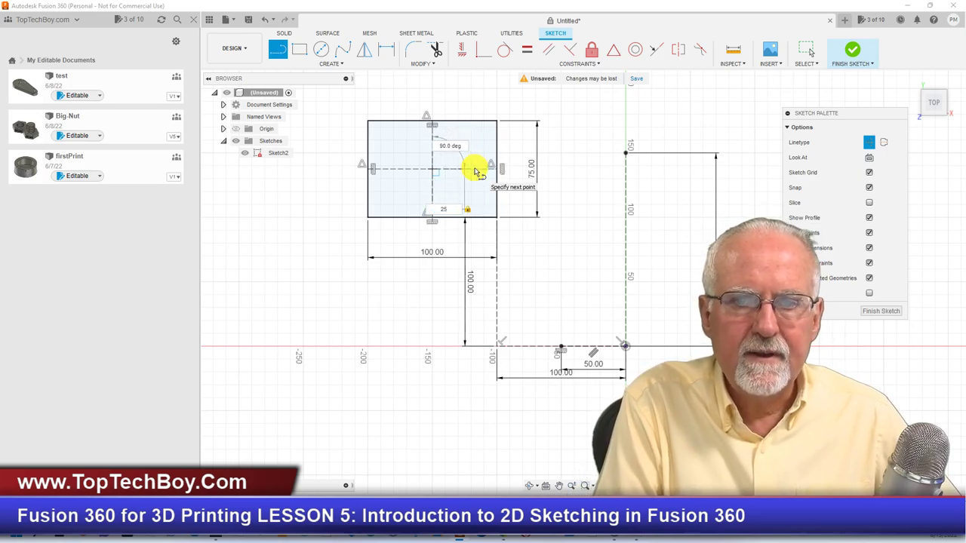
pyautogui.press('Return')
pyautogui.press('Escape')
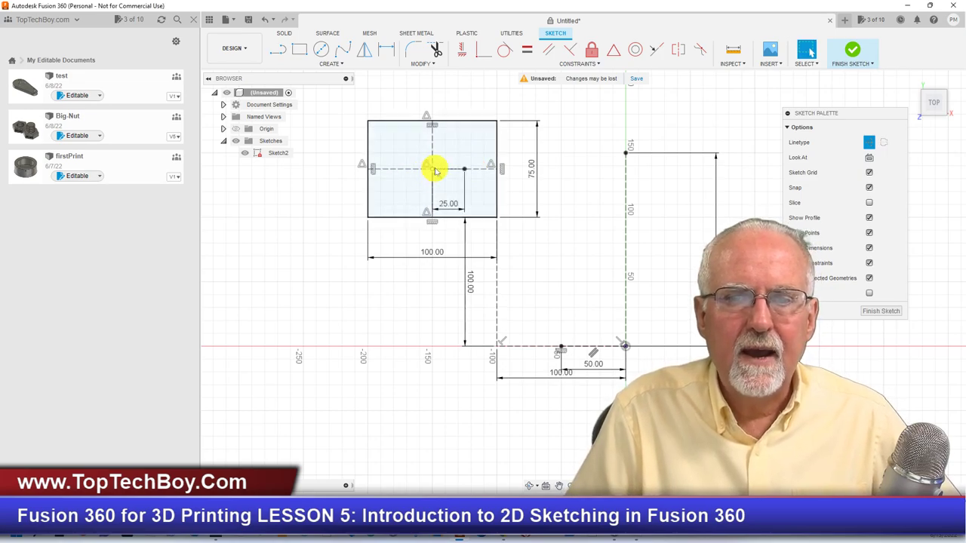
pyautogui.click(278, 49)
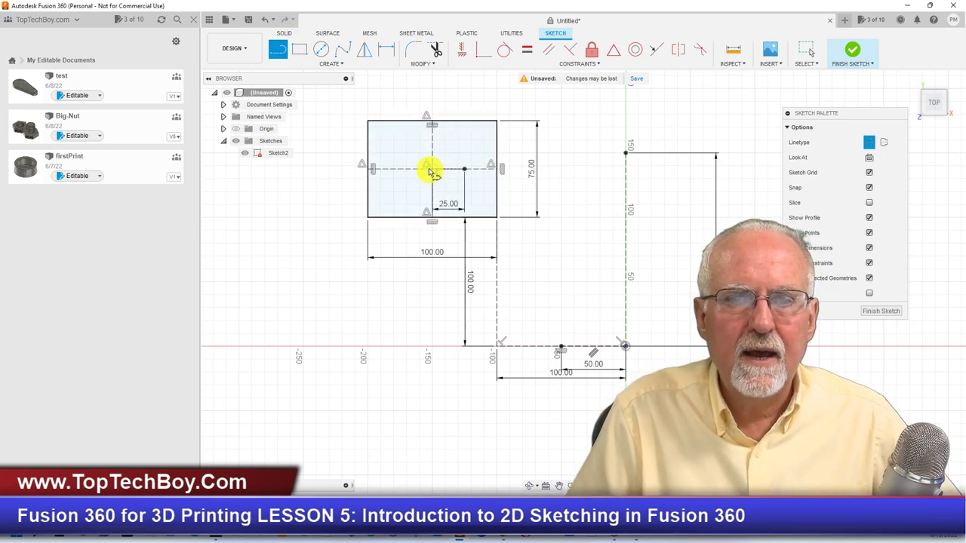
pyautogui.click(428, 169)
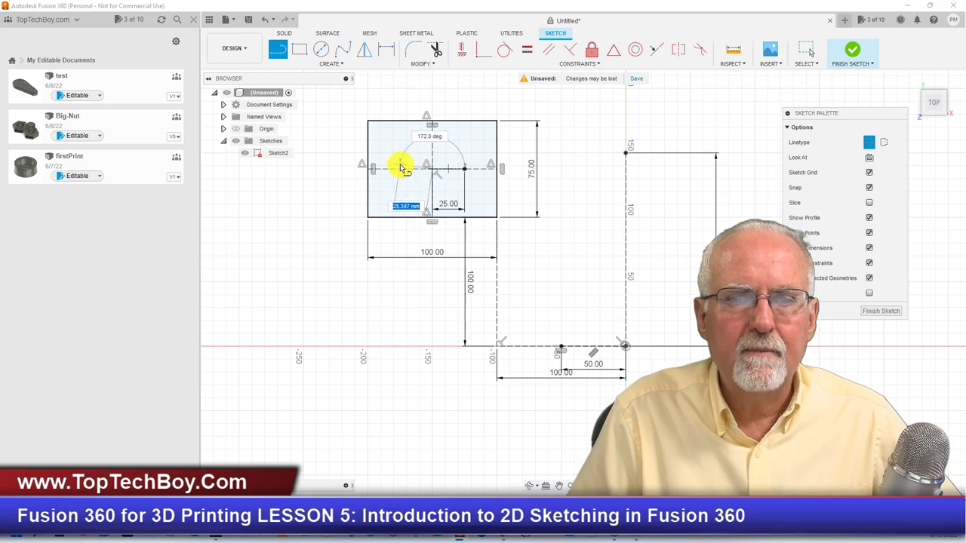
pyautogui.write('25')
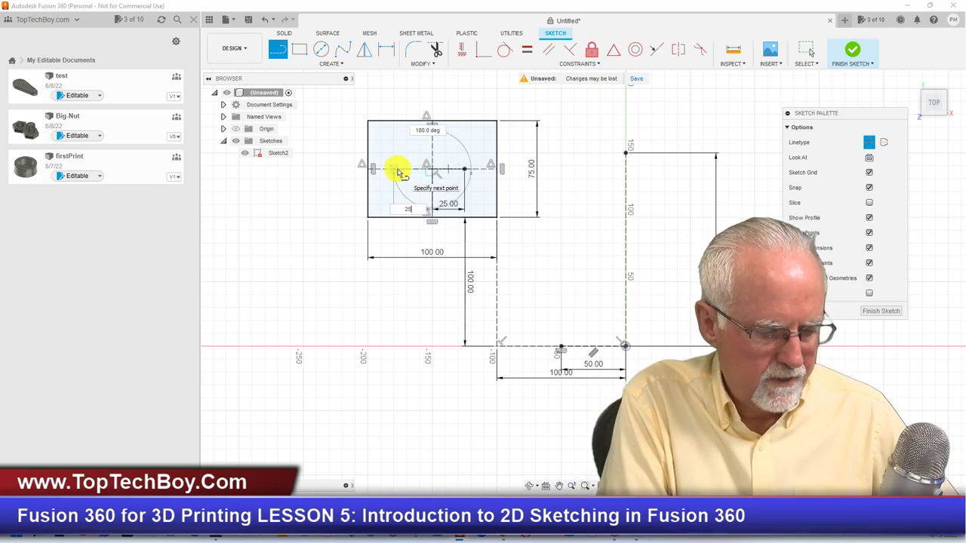
pyautogui.press('Return')
pyautogui.press('Escape')
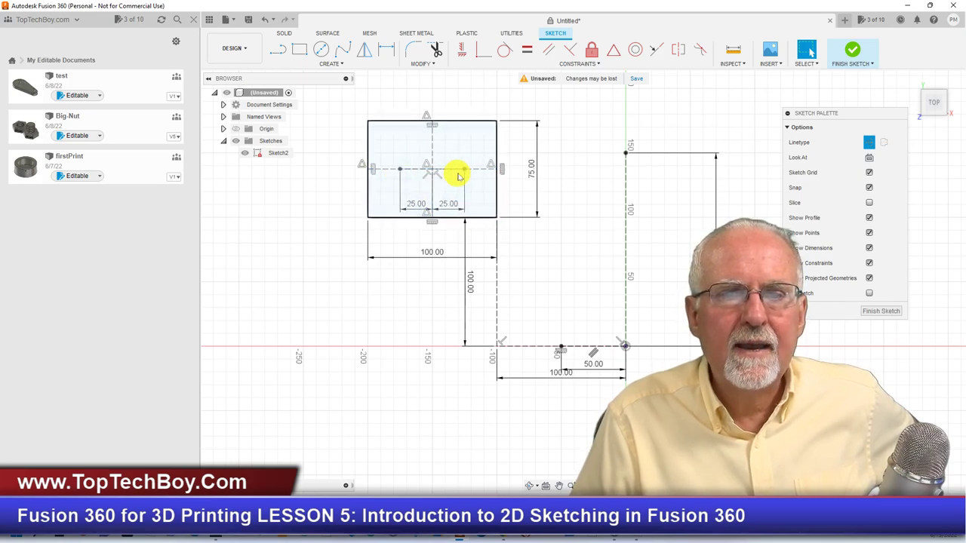
# Draw a center-to-center slot joining the two 25 mm points, 25 mm wide.
pyautogui.click(328, 64)
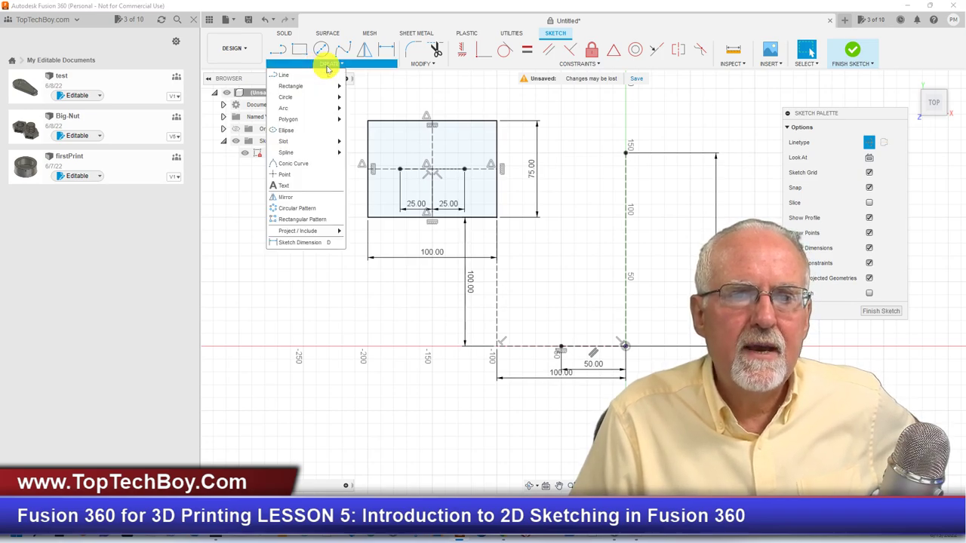
pyautogui.moveTo(309, 142)
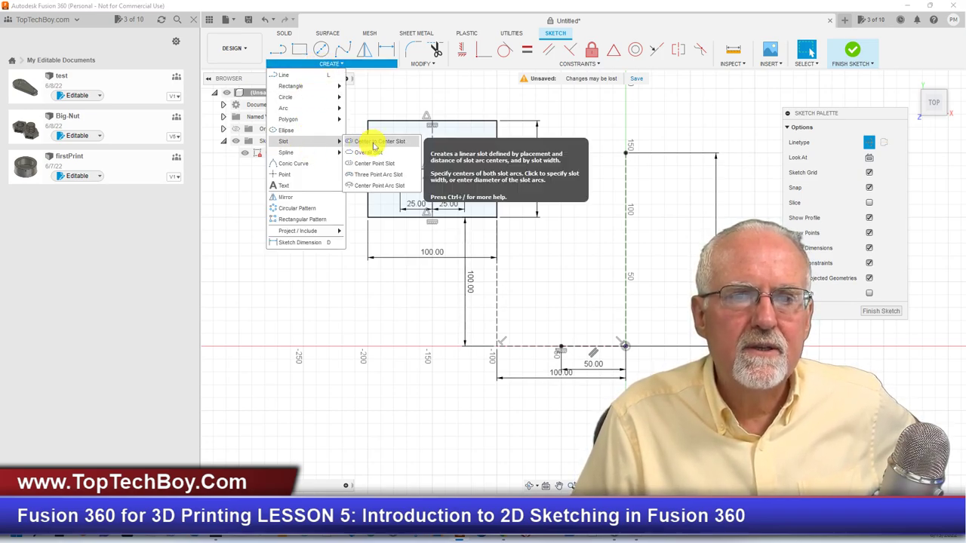
pyautogui.click(373, 143)
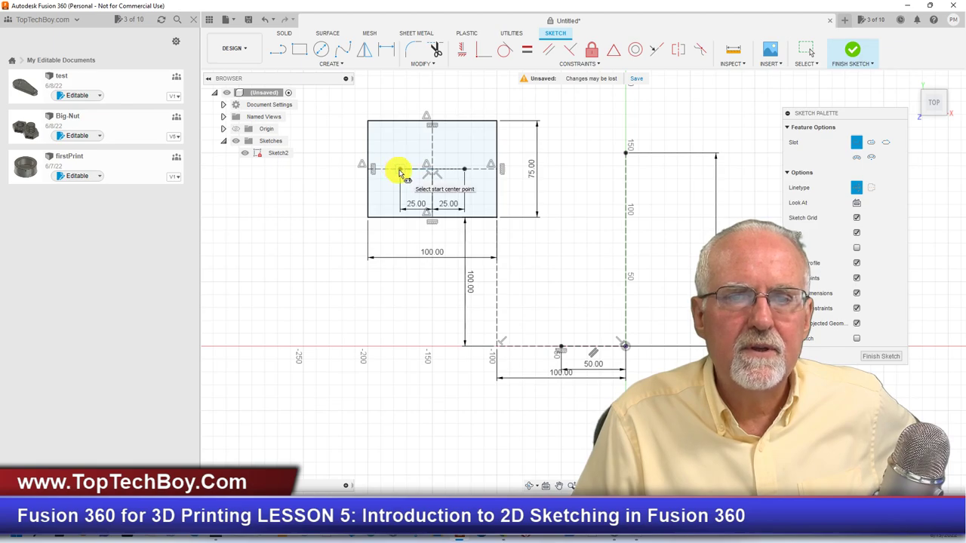
pyautogui.click(400, 169)
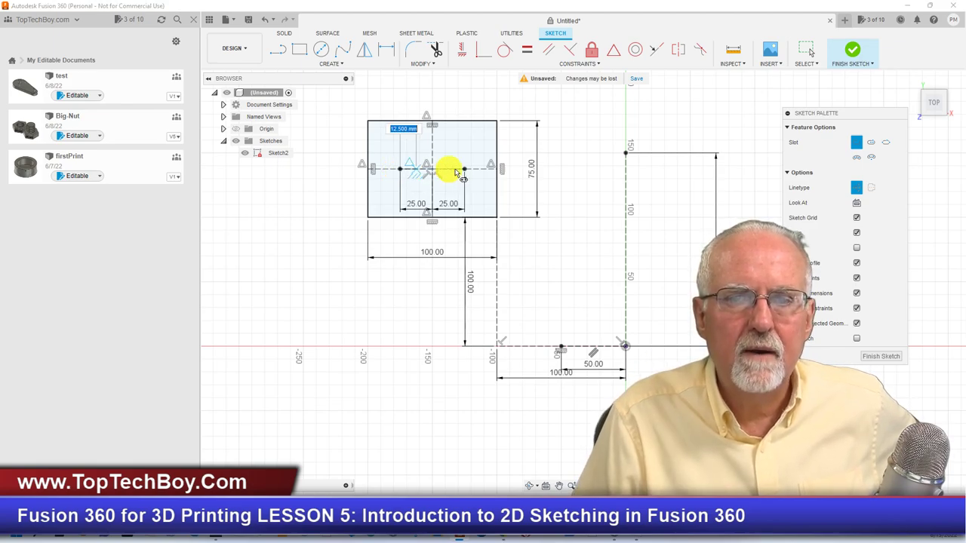
pyautogui.click(463, 172)
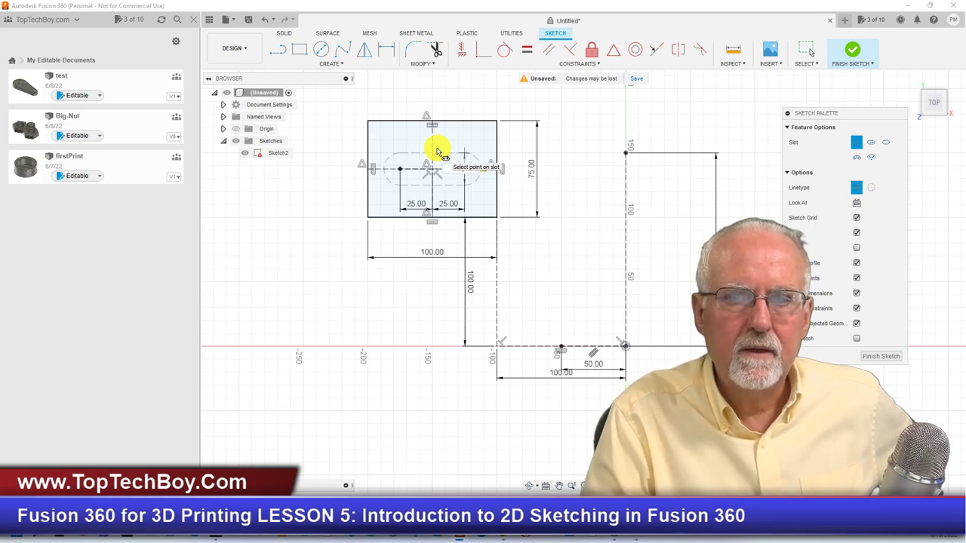
pyautogui.click(437, 151)
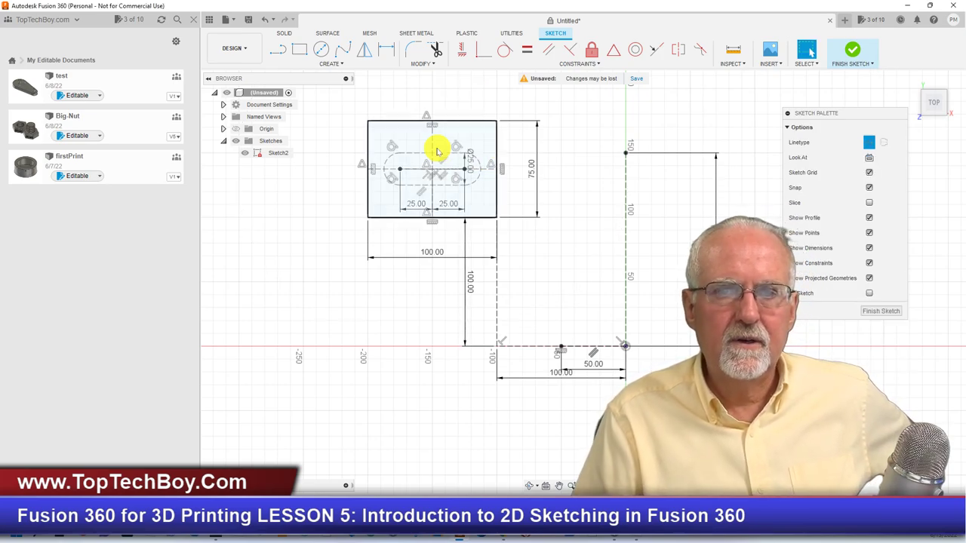
# Make the slot's two lines and two arcs solid, then finish the sketch.
pyautogui.click(868, 142)
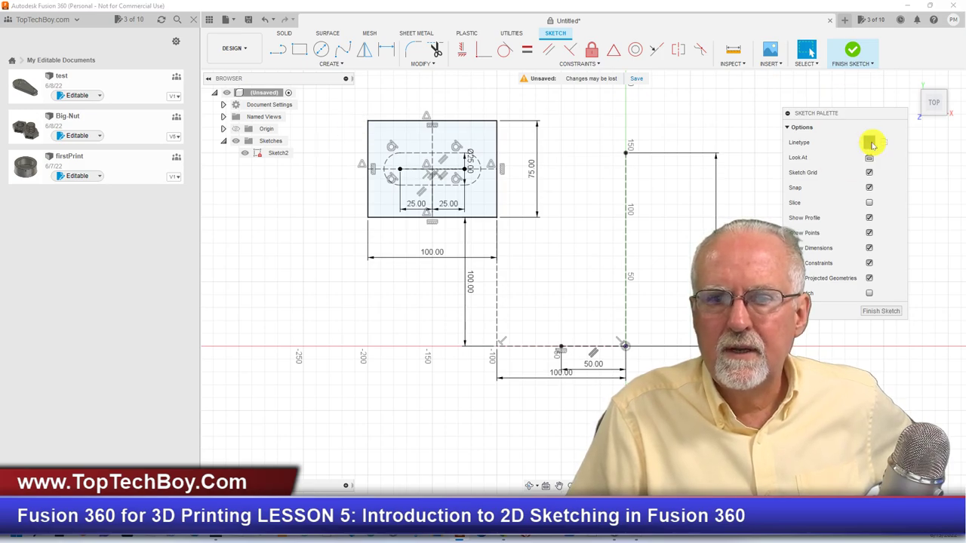
pyautogui.click(414, 153)
pyautogui.click(447, 203)
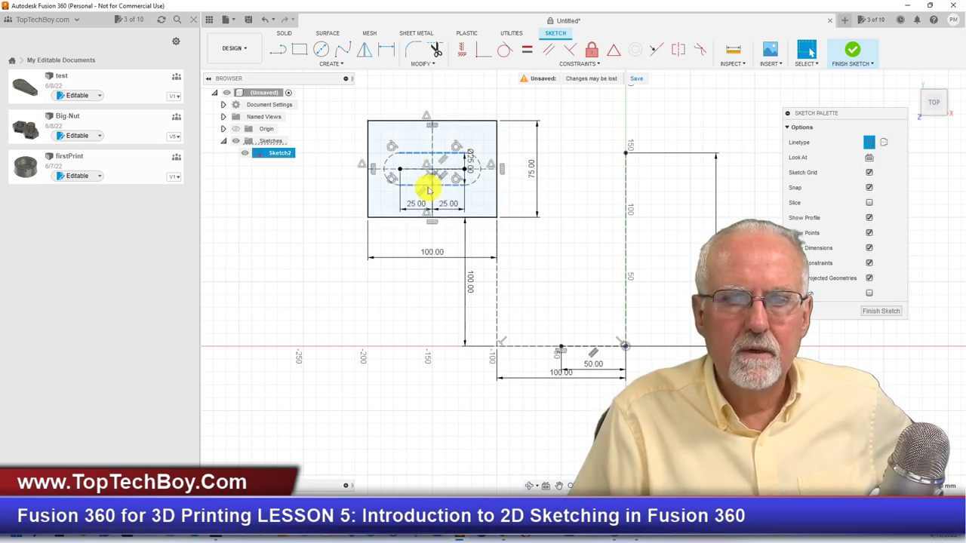
pyautogui.click(869, 140)
pyautogui.click(427, 185)
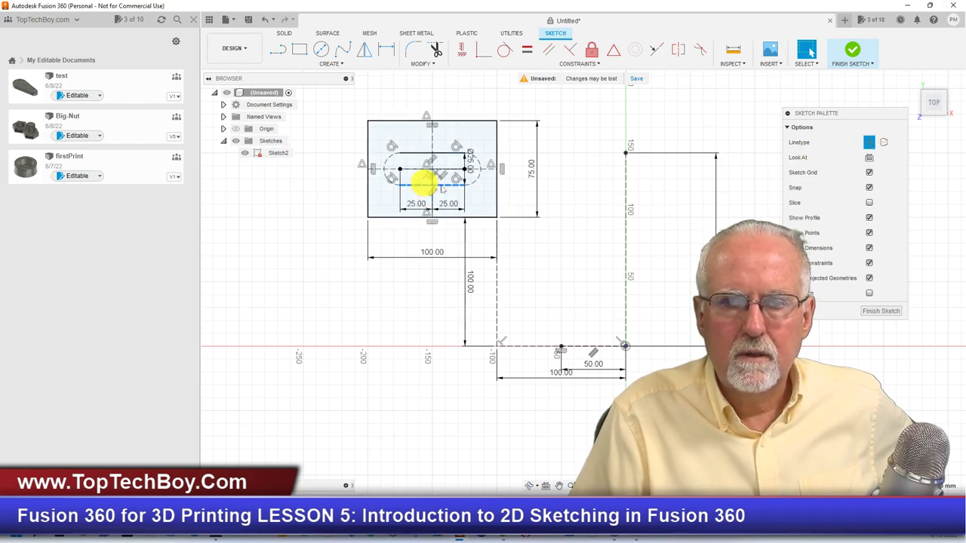
pyautogui.click(869, 142)
pyautogui.click(479, 178)
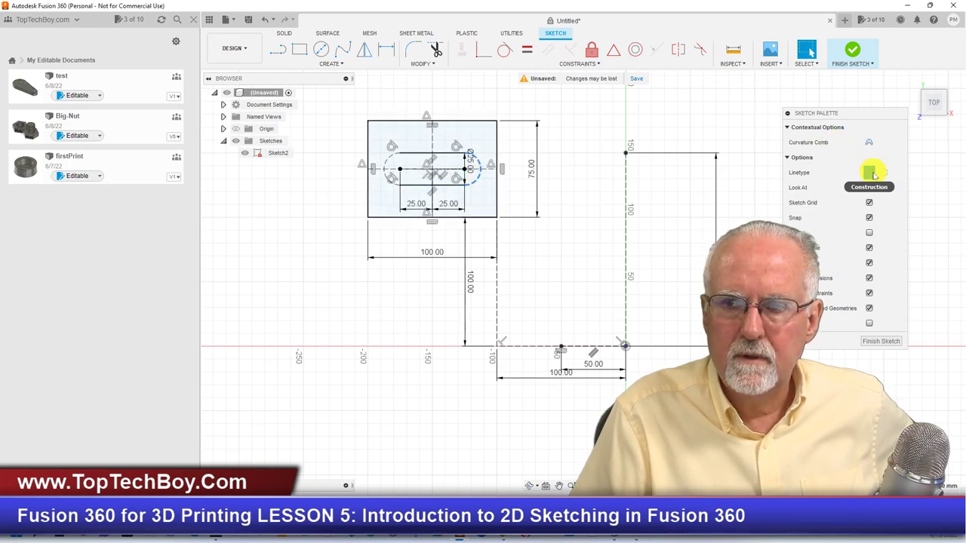
pyautogui.click(874, 174)
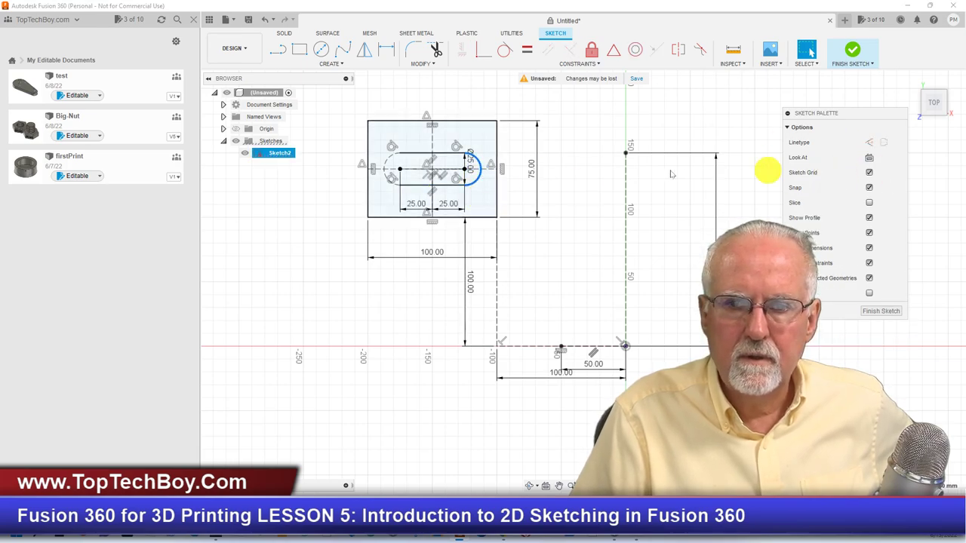
pyautogui.click(386, 166)
pyautogui.click(869, 172)
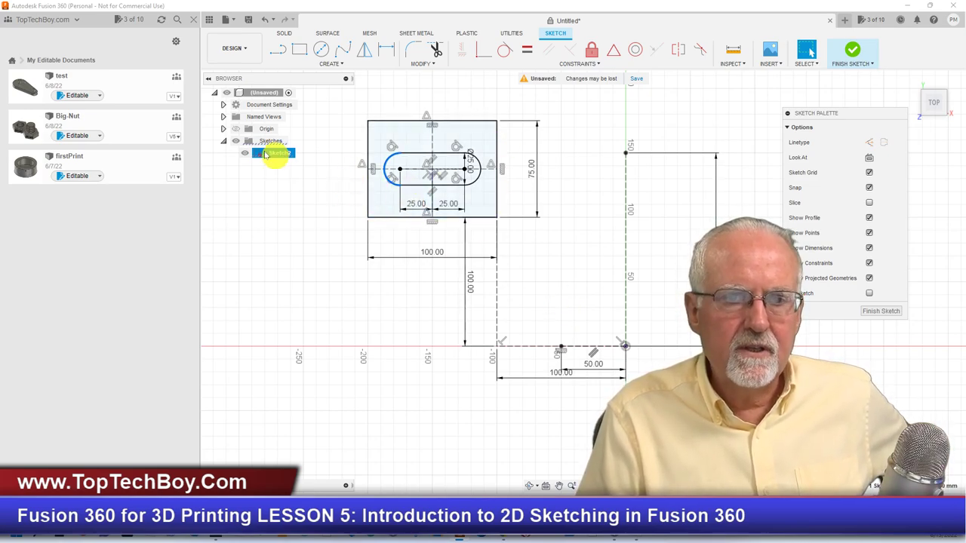
pyautogui.click(890, 313)
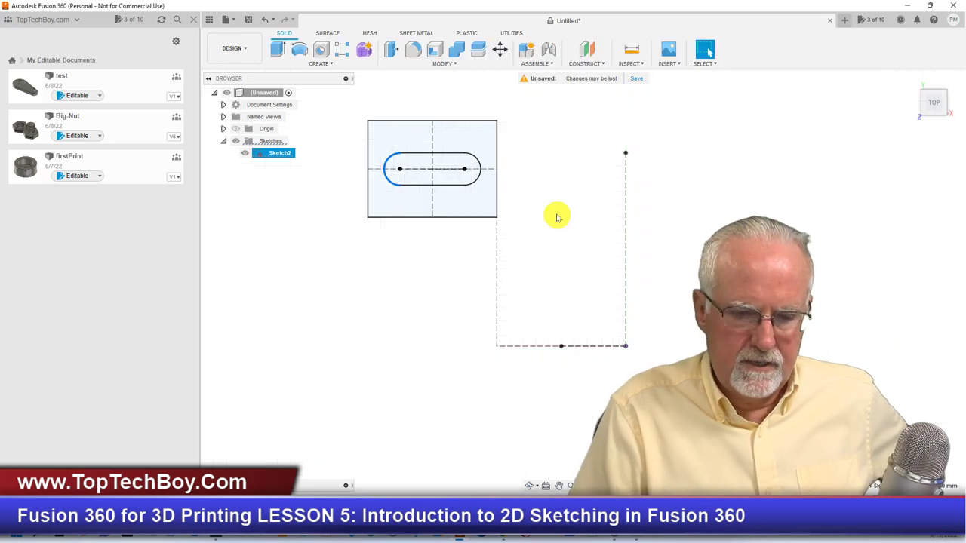
# From the Home view, preview extruding the slot profile, then undo the extrusion.
pyautogui.click(916, 81)
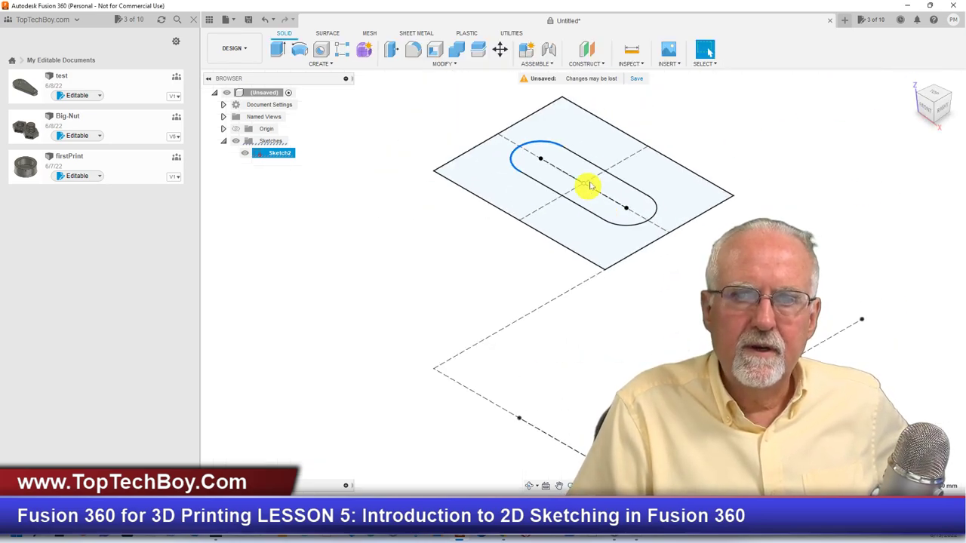
pyautogui.click(276, 49)
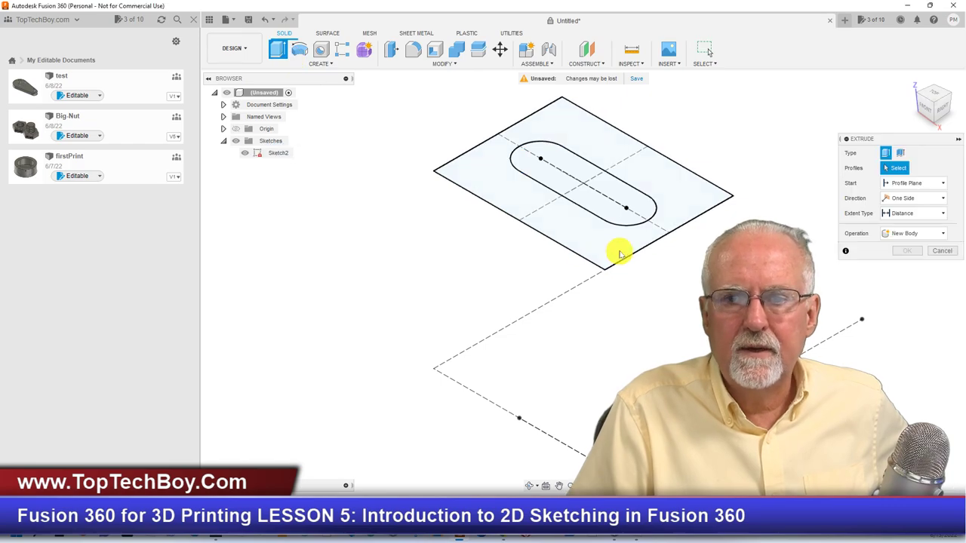
pyautogui.click(618, 253)
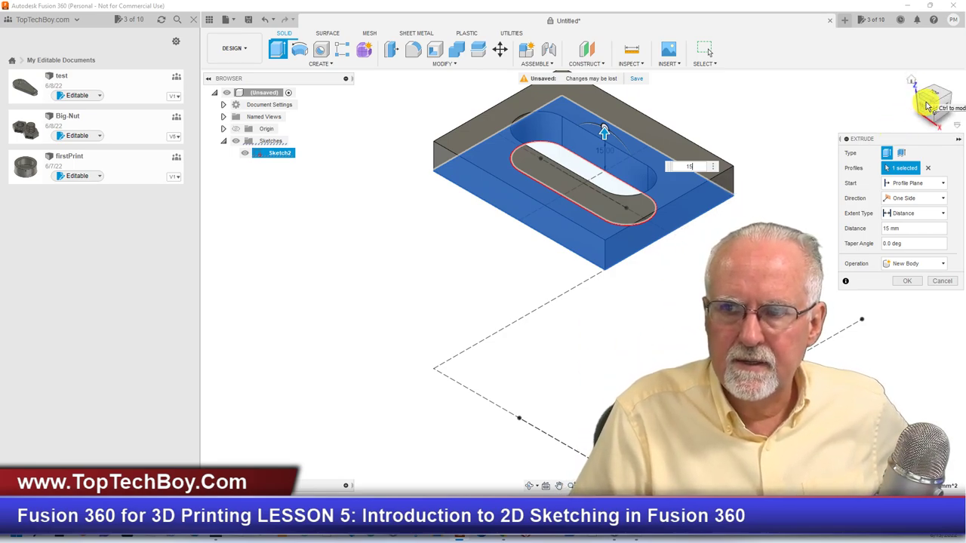
pyautogui.moveTo(926, 106); pyautogui.dragTo(827, 126)
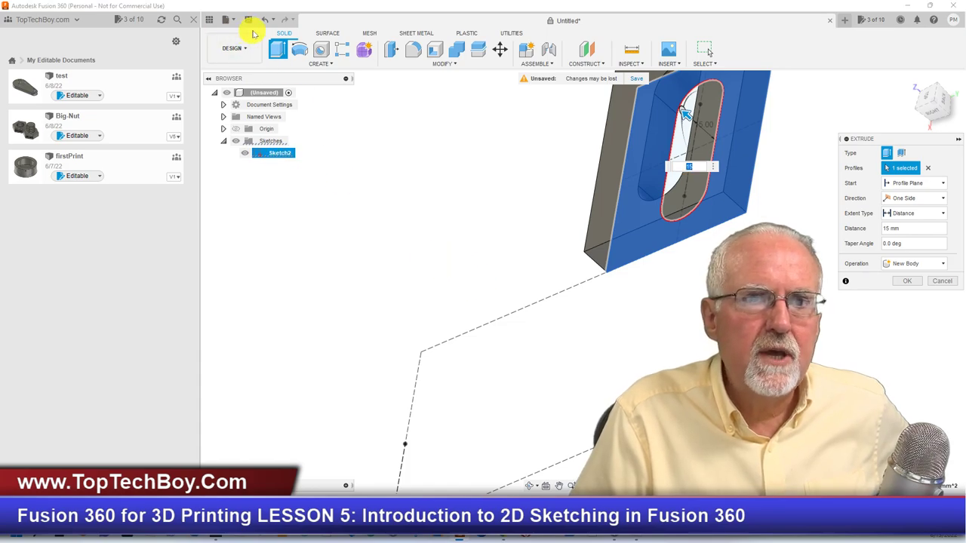
pyautogui.click(261, 18)
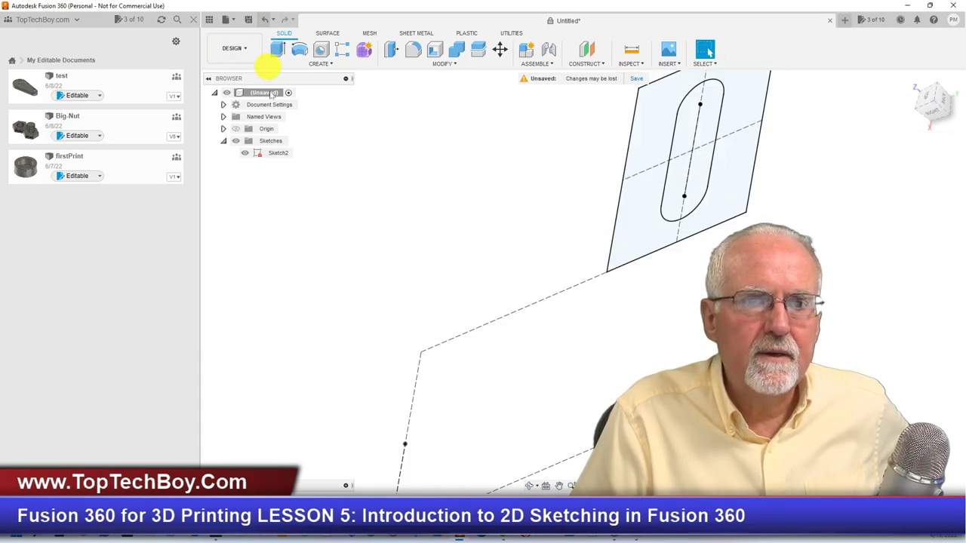
pyautogui.rightClick(272, 154)
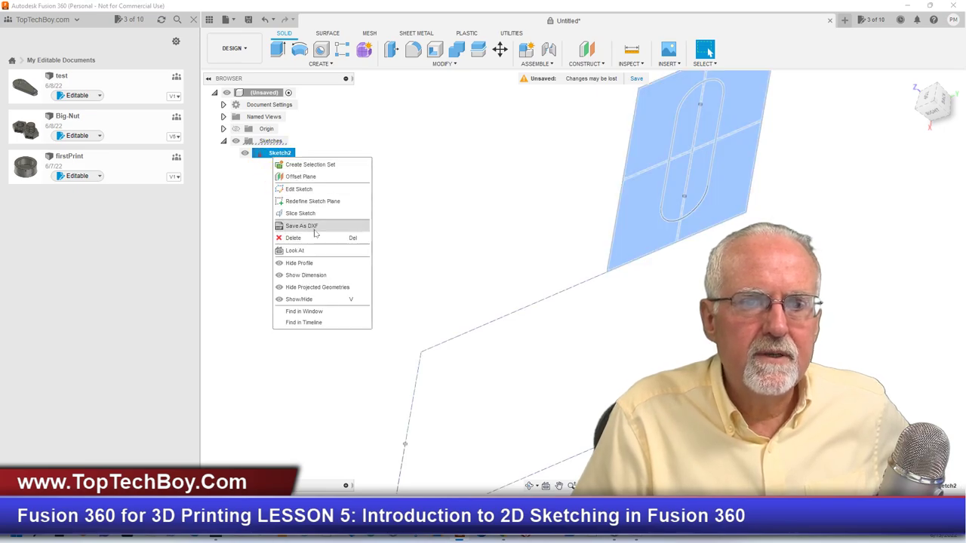
# Reopen Sketch2 for editing and delete the rectangle and slot.
pyautogui.click(315, 189)
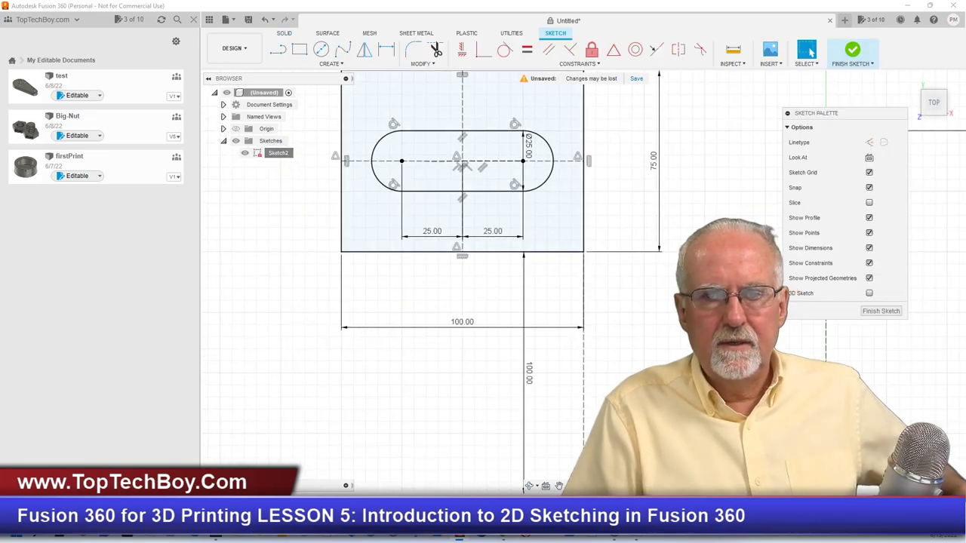
pyautogui.moveTo(399, 100); pyautogui.dragTo(678, 289)
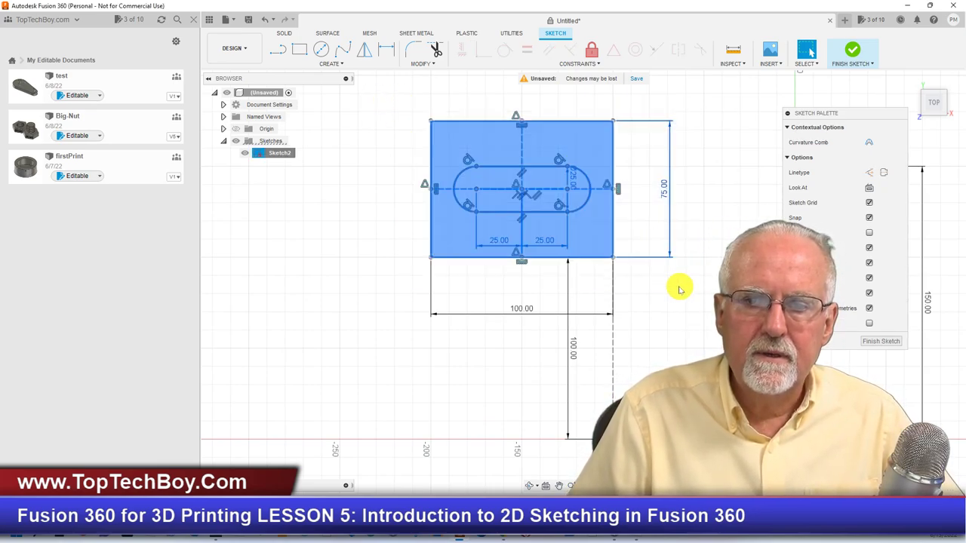
pyautogui.press('Delete')
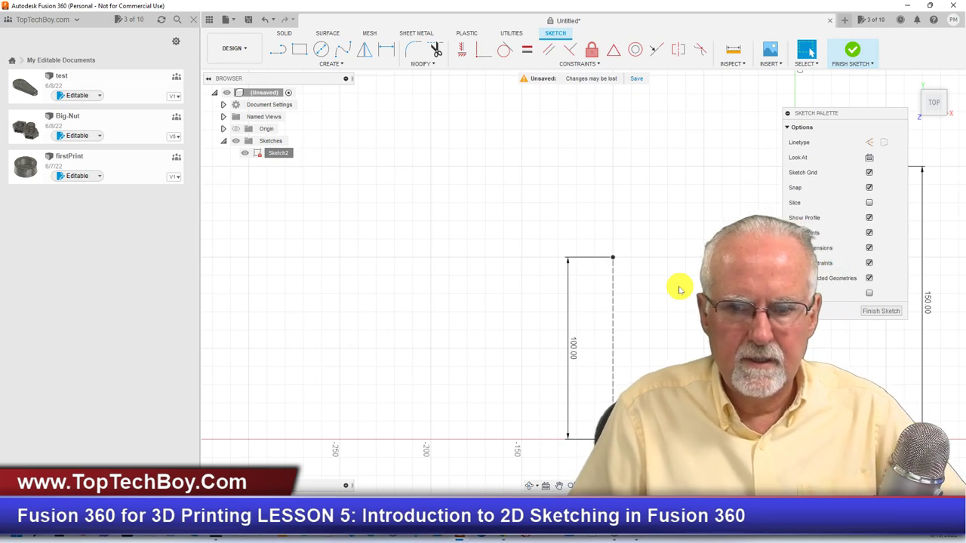
# Start the Conic Curve tool from the Create menu.
pyautogui.click(332, 63)
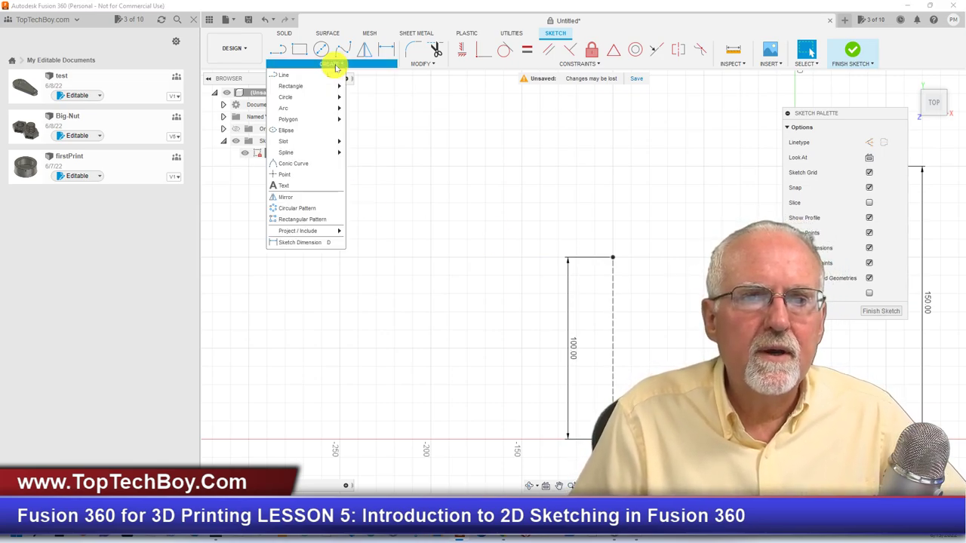
pyautogui.moveTo(318, 147)
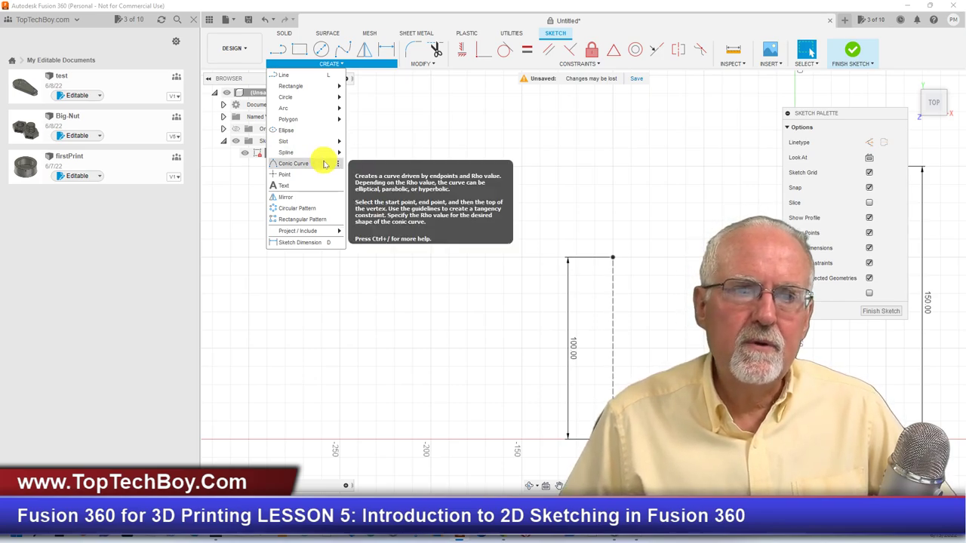
pyautogui.click(324, 164)
pyautogui.moveTo(698, 11); pyautogui.dragTo(662, 30)
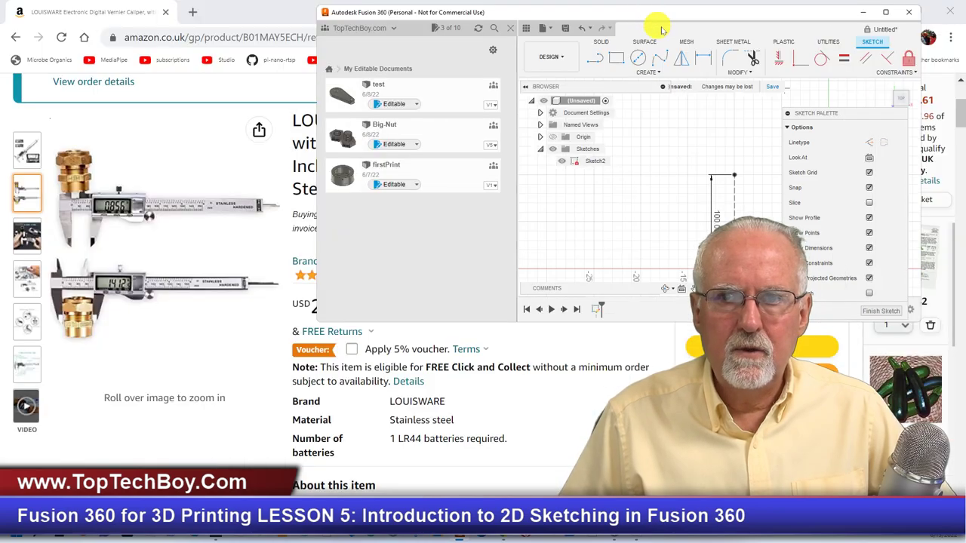
pyautogui.click(886, 12)
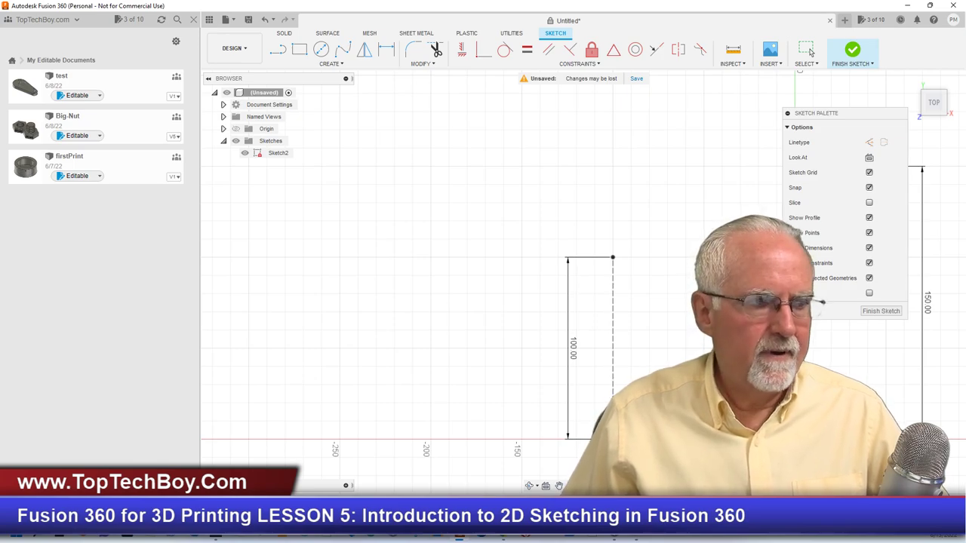
# Place a first conic point at the bottom midpoint, then abandon it for the Line tool.
pyautogui.scroll(2, 405, 334)
pyautogui.scroll(-6, 405, 334)
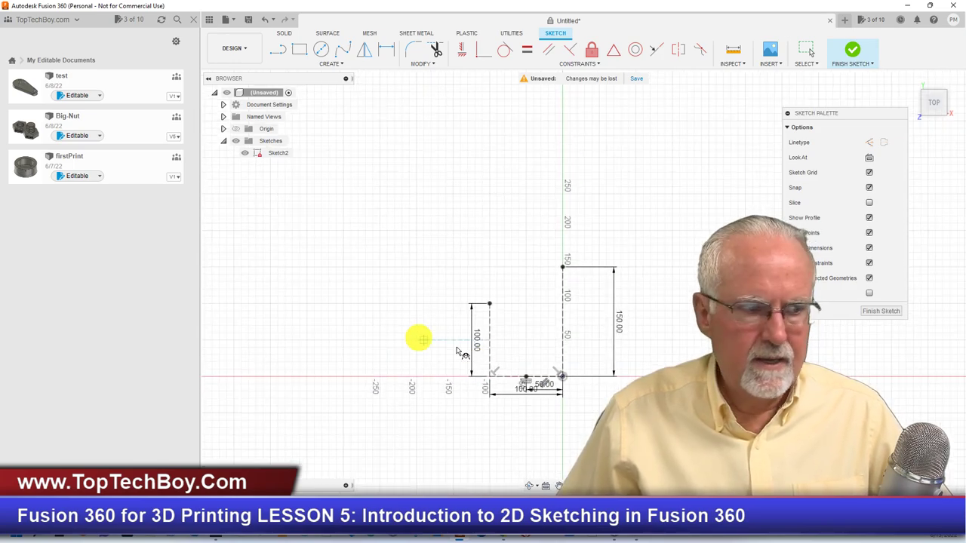
pyautogui.scroll(2, 796, 370)
pyautogui.scroll(-1, 796, 370)
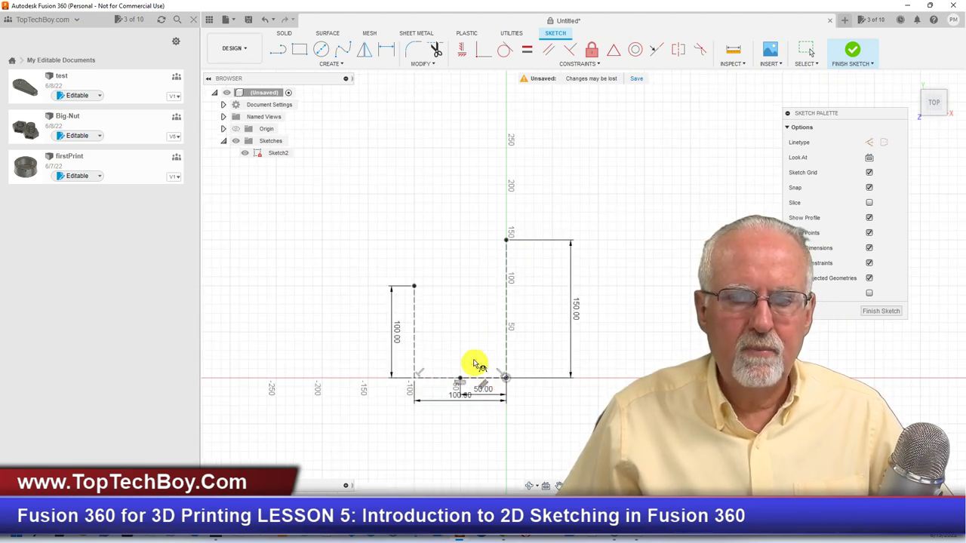
pyautogui.click(460, 377)
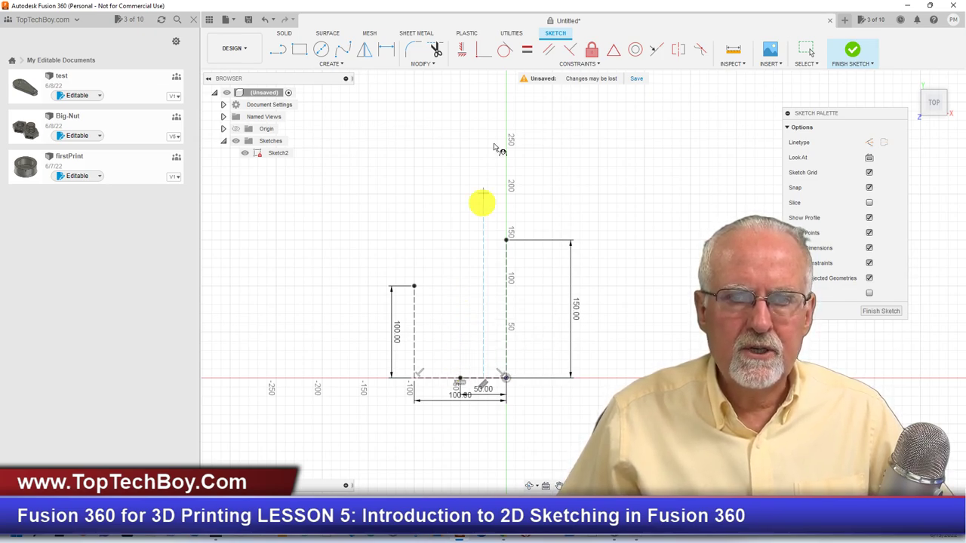
pyautogui.click(279, 51)
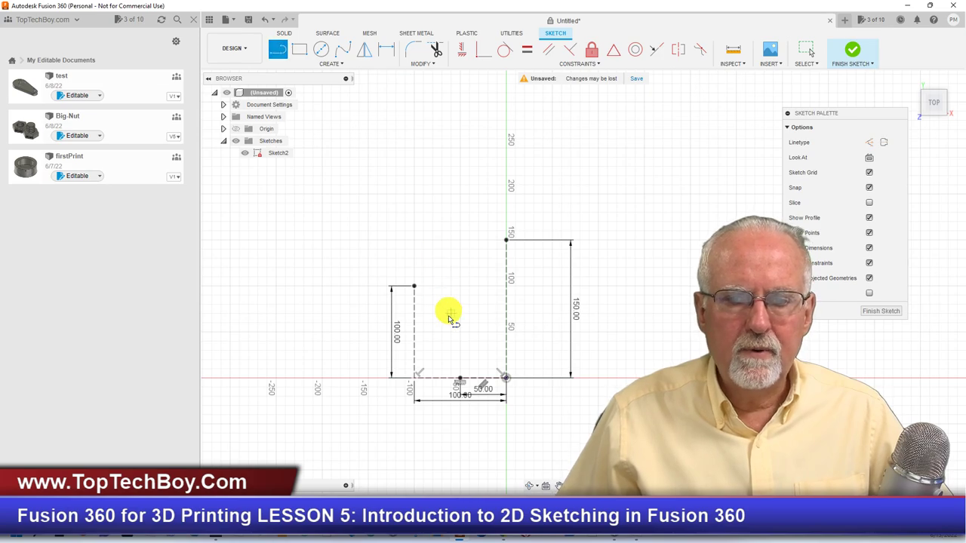
# Draw a 75 mm vertical line up from the bottom midpoint as construction geometry.
pyautogui.click(460, 377)
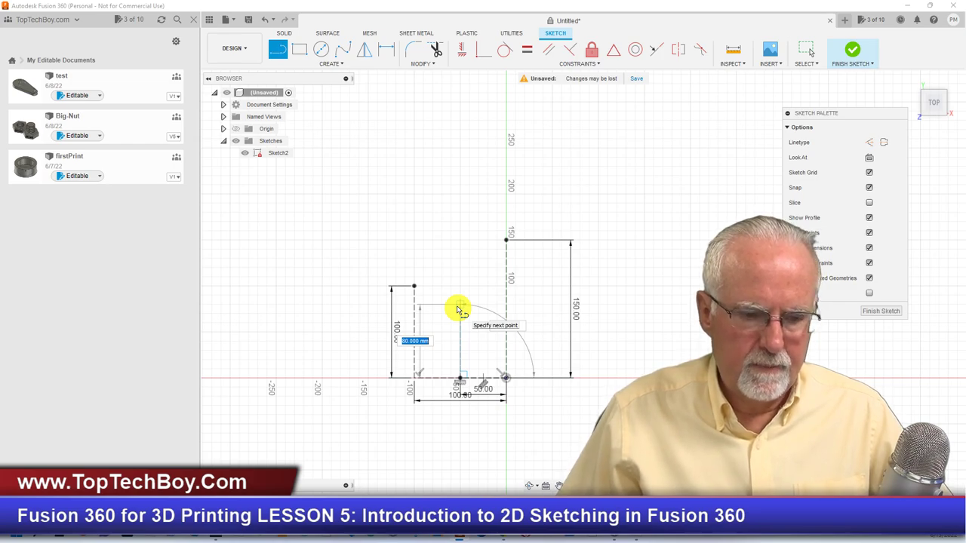
pyautogui.write('75')
pyautogui.press('Tab')
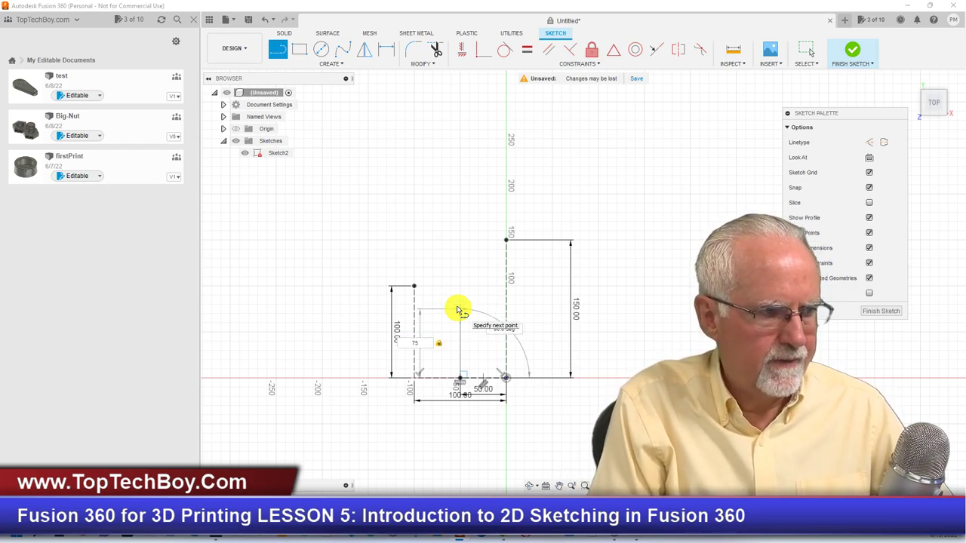
pyautogui.click(458, 309)
pyautogui.press('Escape')
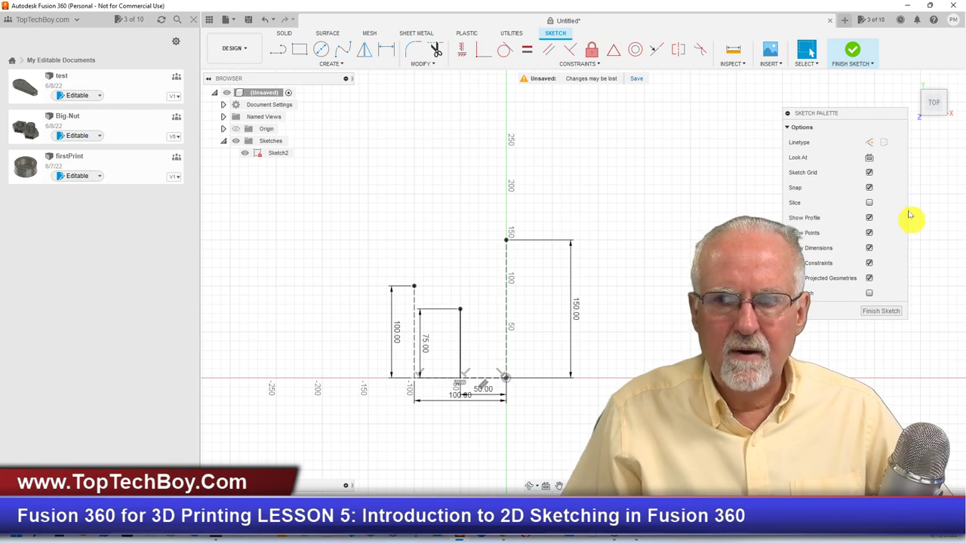
pyautogui.click(870, 142)
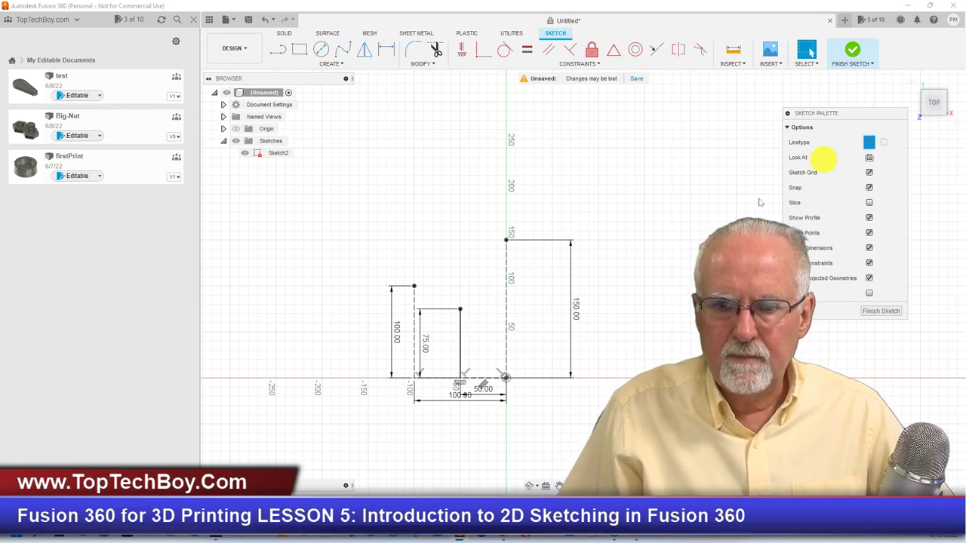
pyautogui.click(460, 334)
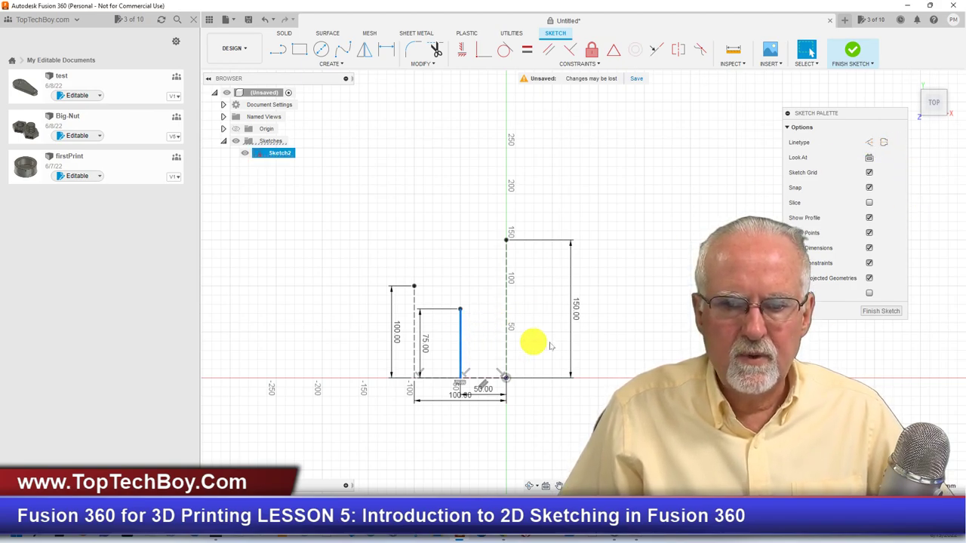
pyautogui.click(870, 142)
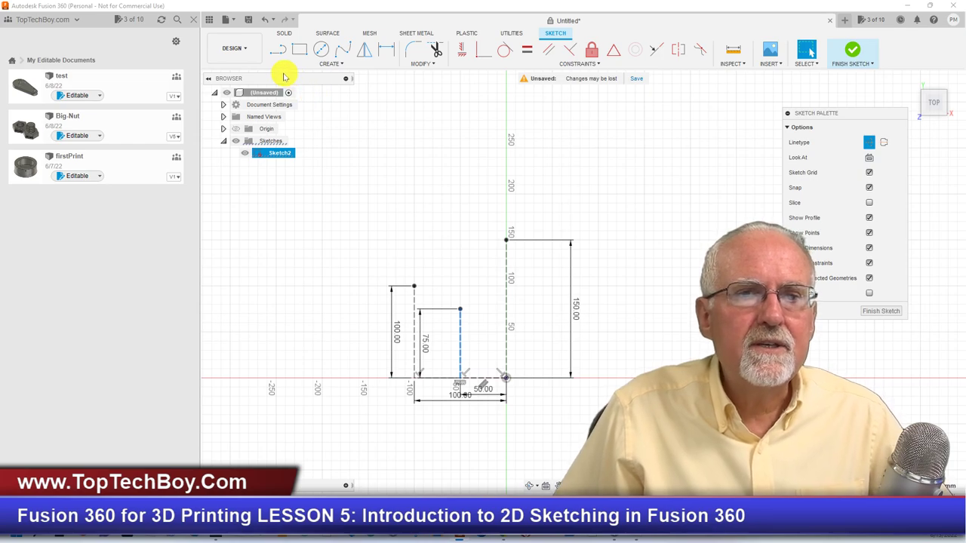
pyautogui.click(332, 63)
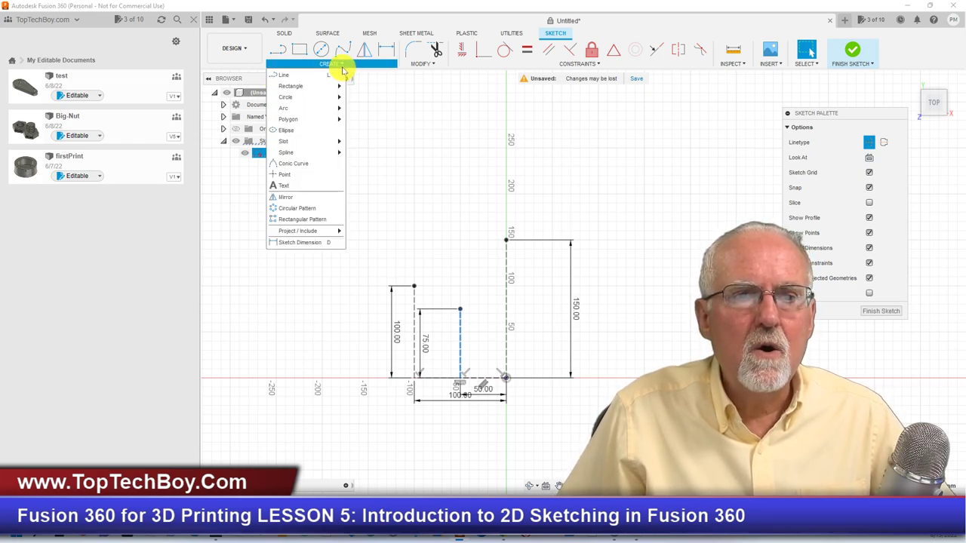
# Draw a solid conic from the bottom-left corner, peaking at the 75 mm line top, rho 0.8.
pyautogui.click(314, 163)
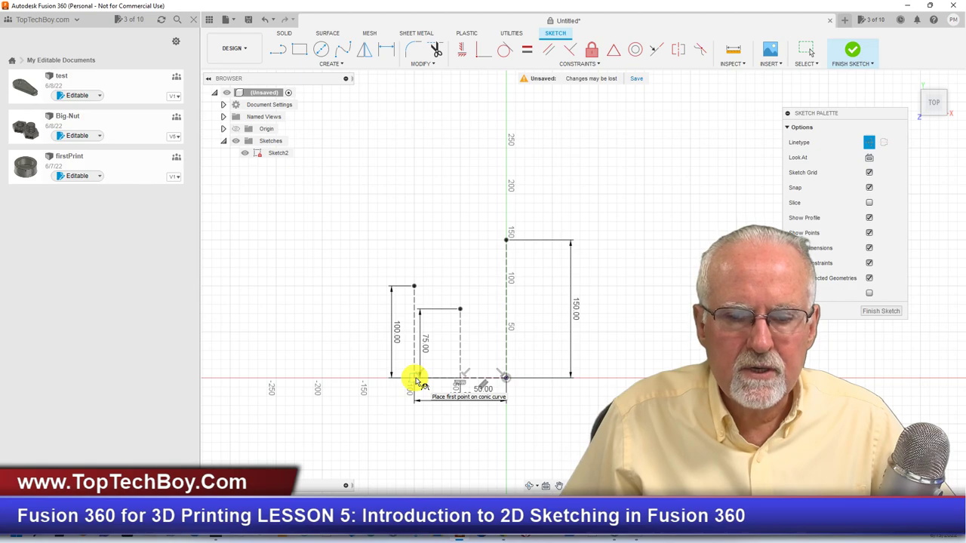
pyautogui.click(415, 378)
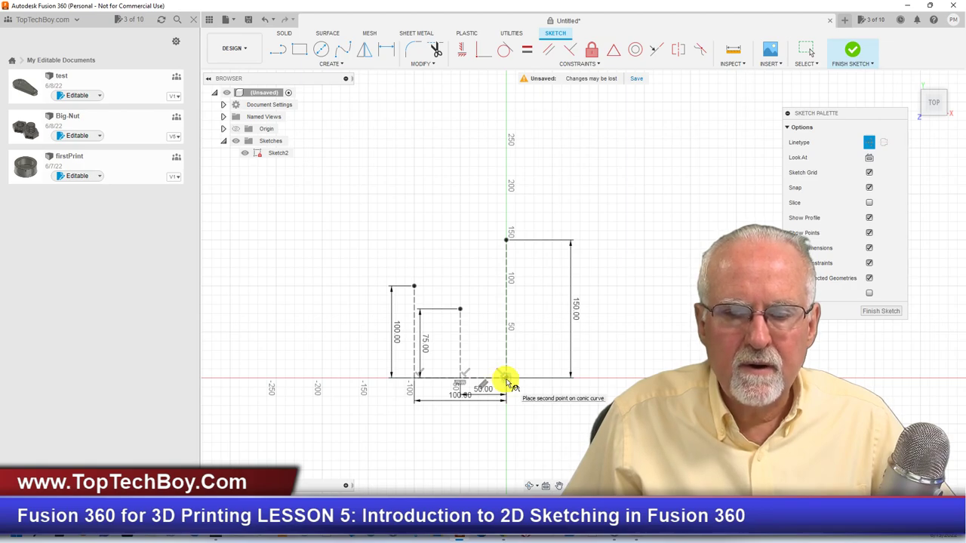
pyautogui.click(463, 312)
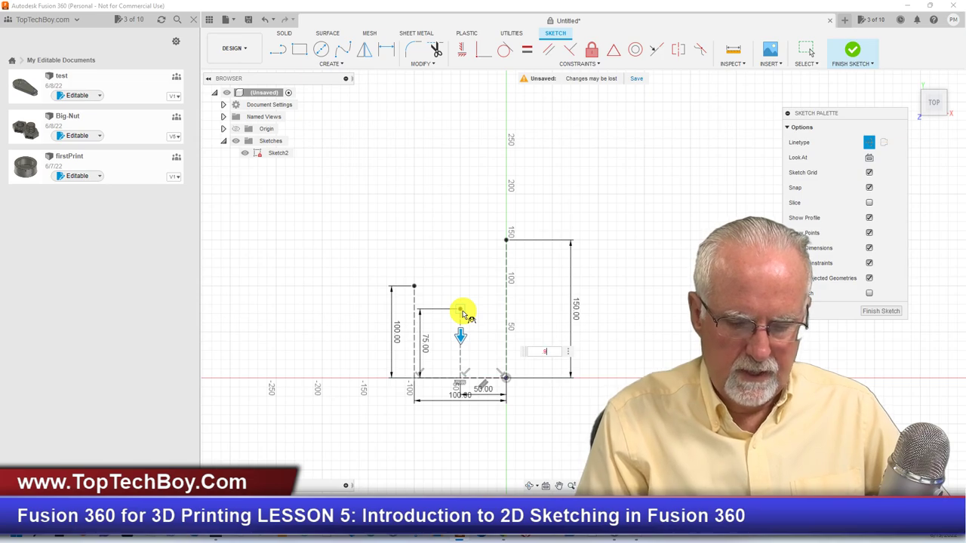
pyautogui.write('8')
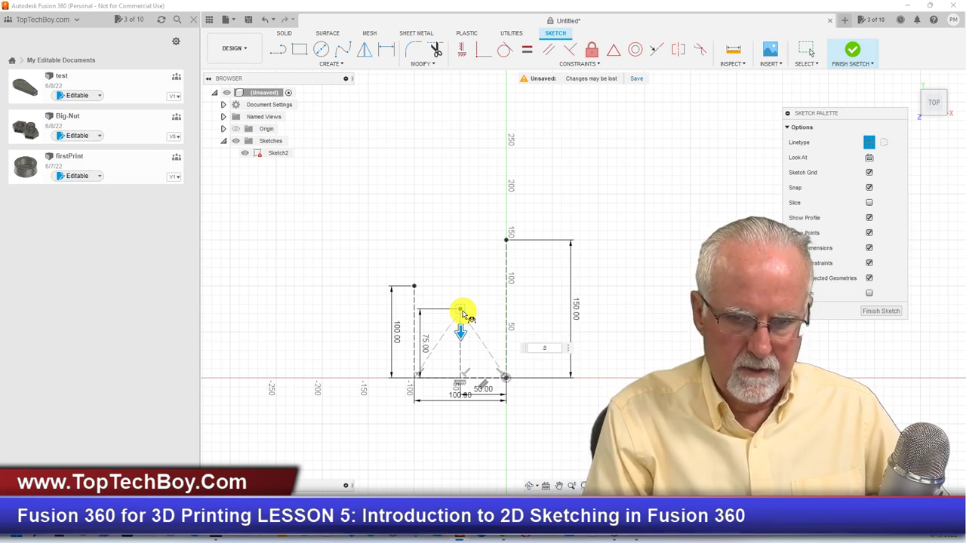
pyautogui.press('Return')
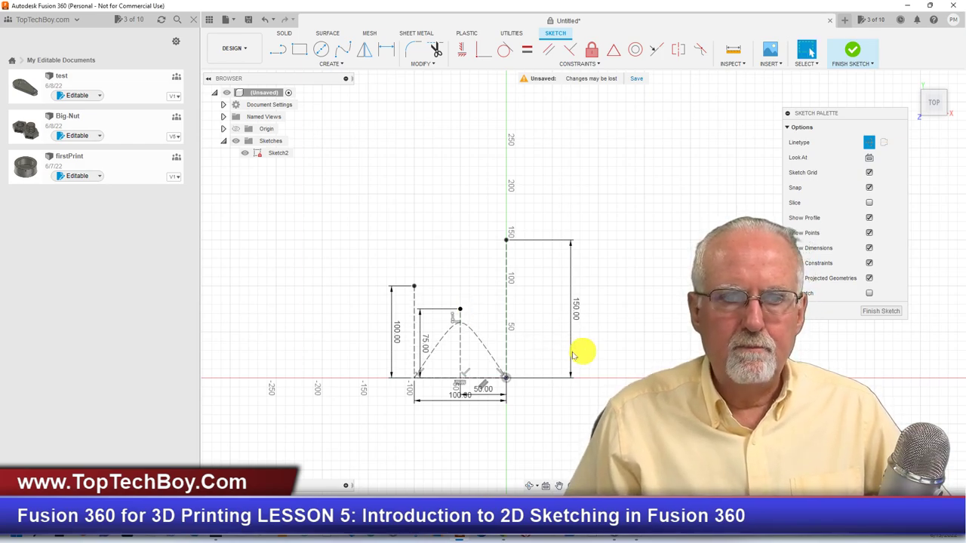
pyautogui.click(478, 338)
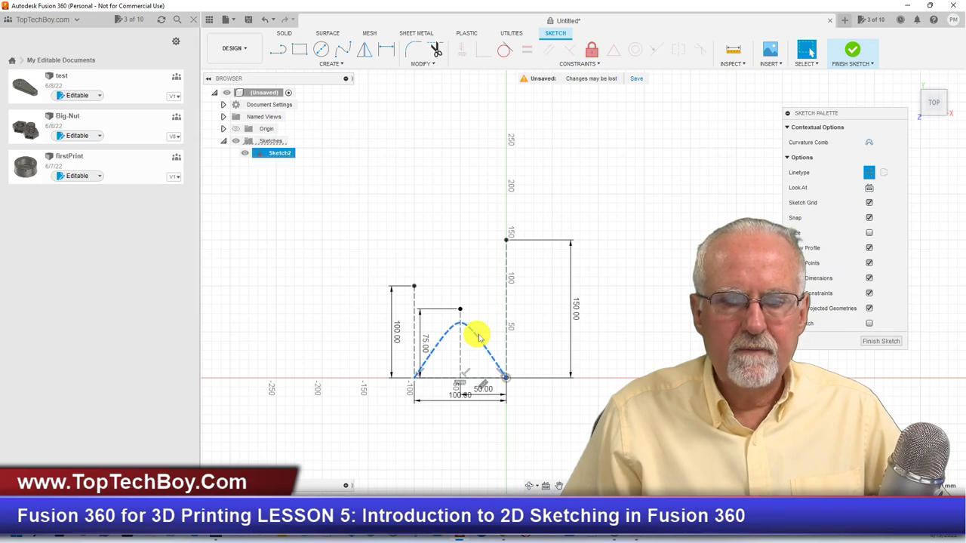
pyautogui.click(868, 173)
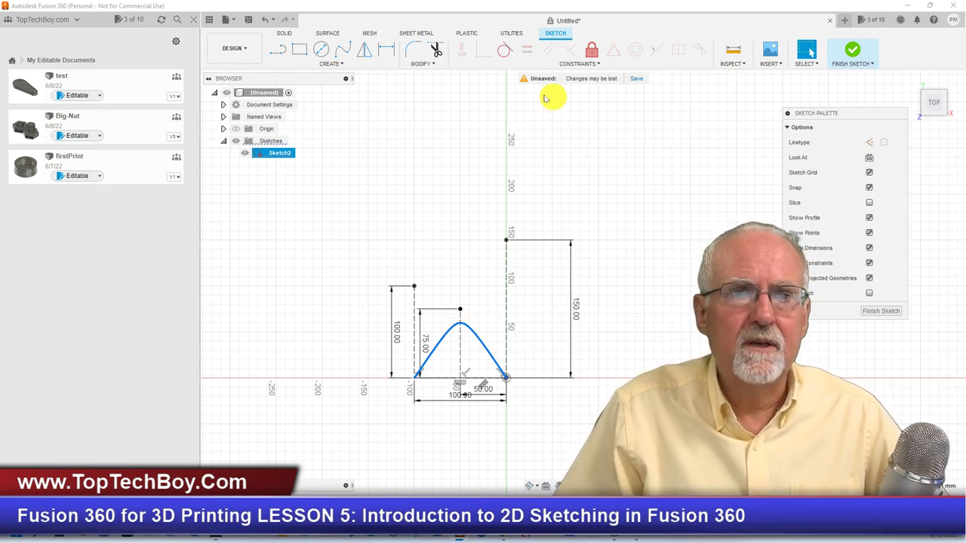
# Try a Mirror on the arch, reposition its panel, then cancel the attempt.
pyautogui.click(344, 65)
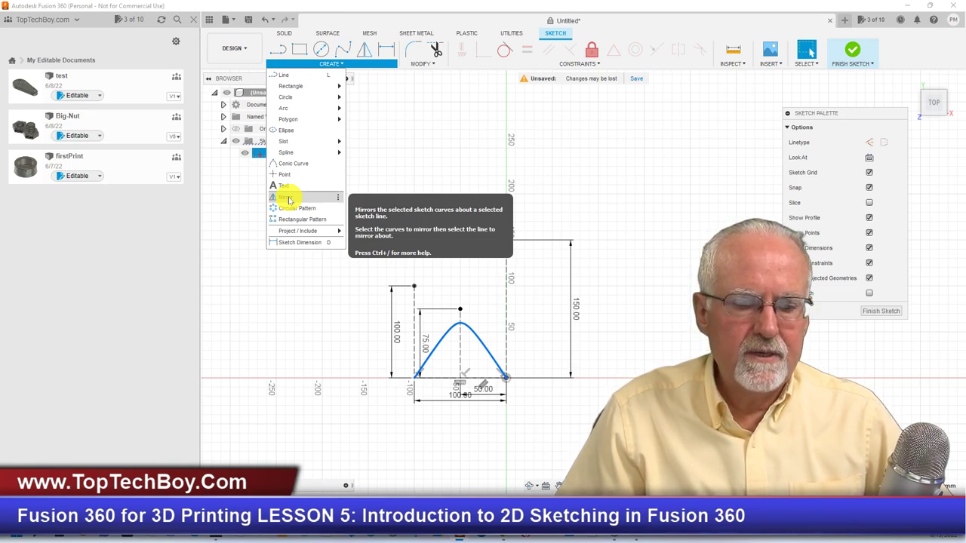
pyautogui.click(289, 197)
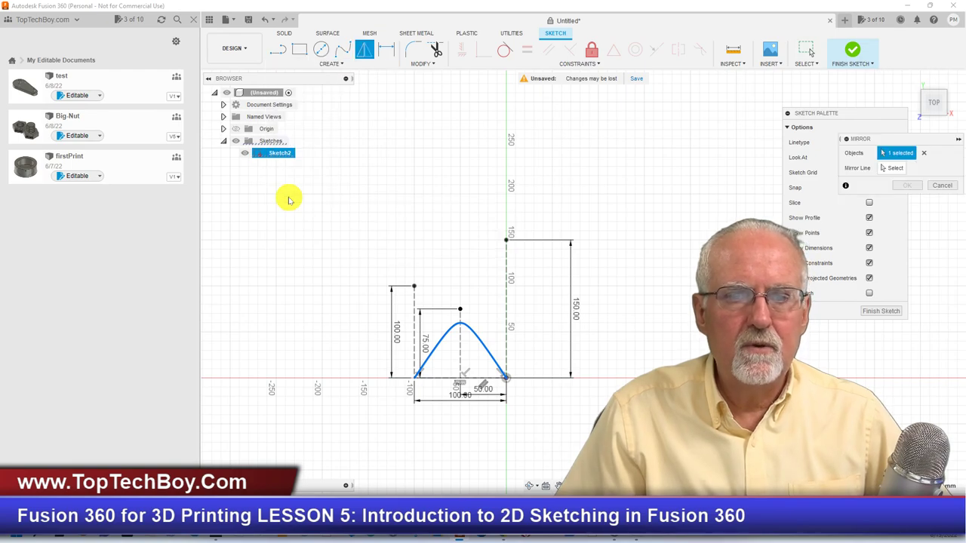
pyautogui.click(480, 344)
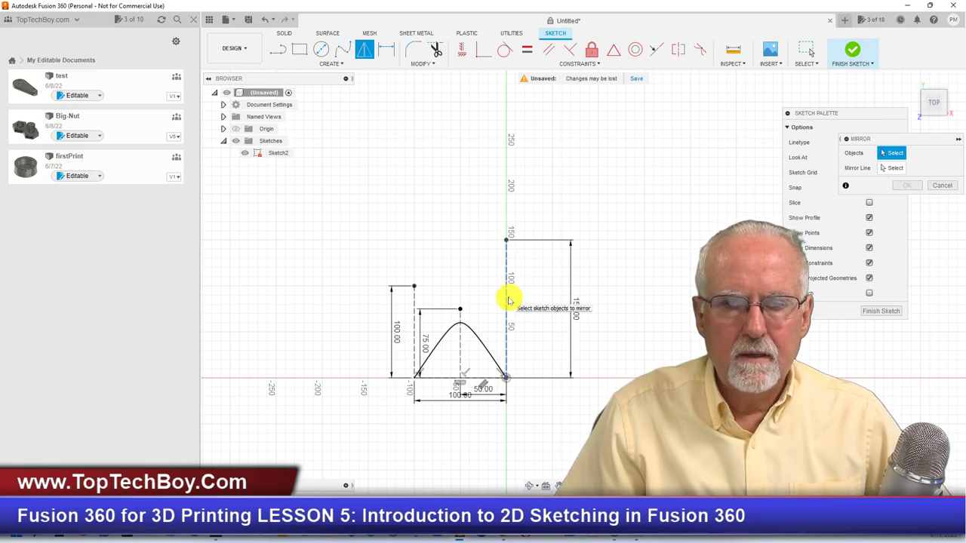
pyautogui.click(329, 64)
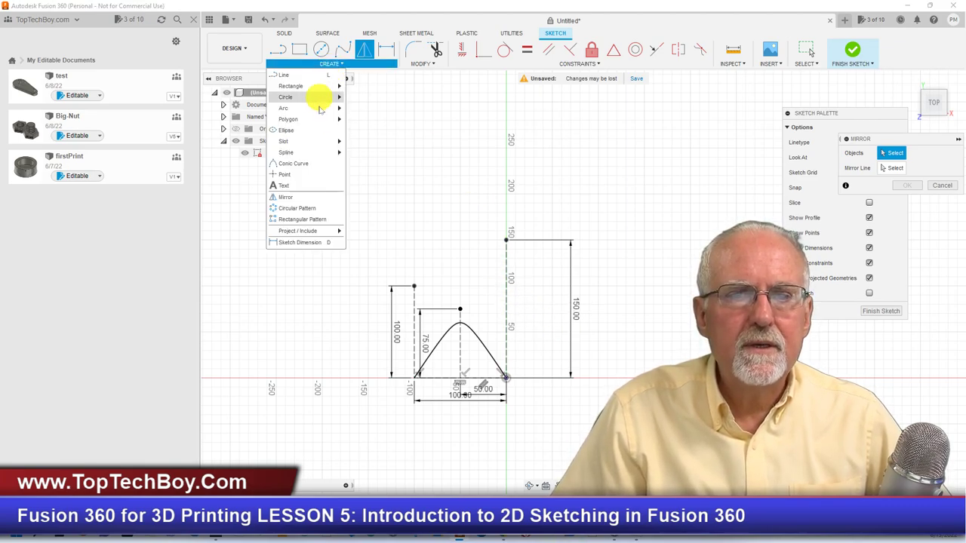
pyautogui.click(323, 204)
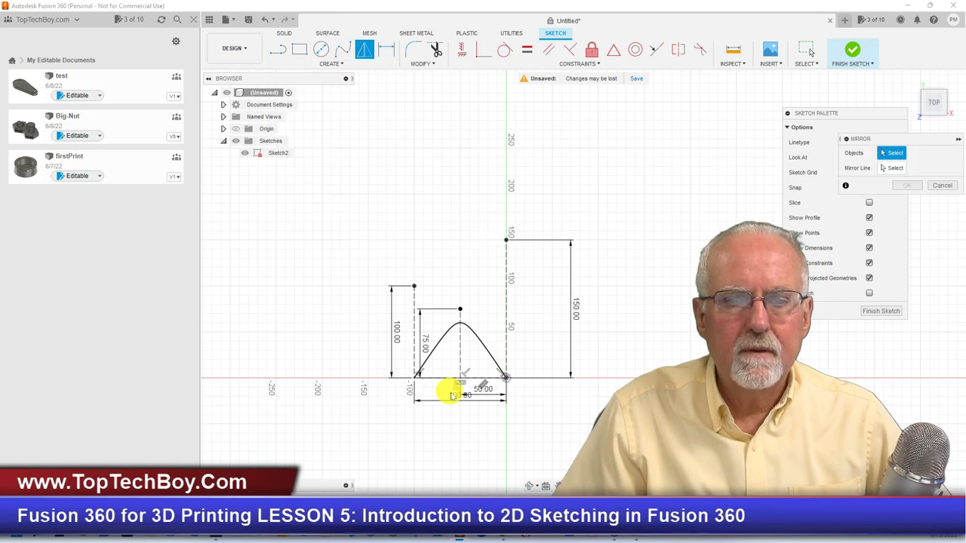
pyautogui.click(435, 347)
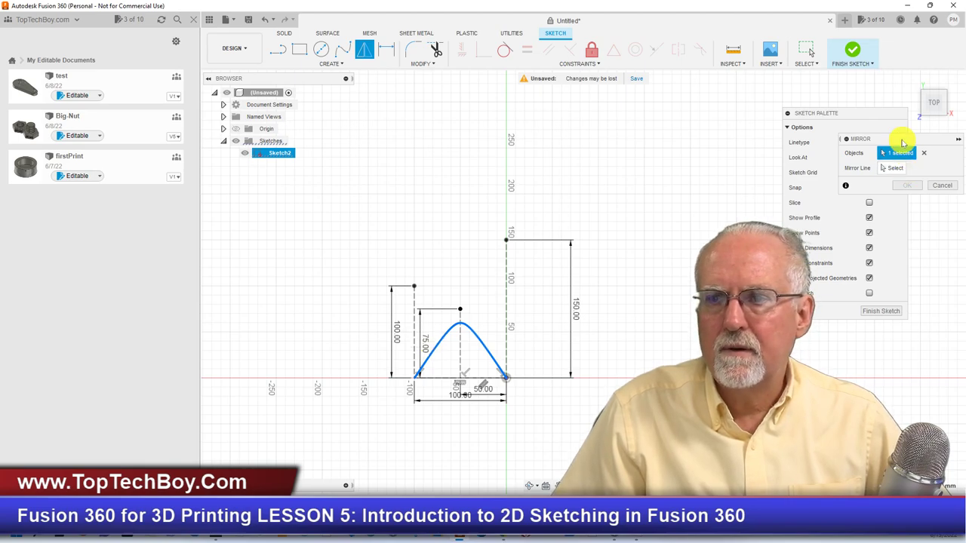
pyautogui.moveTo(879, 139)
pyautogui.mouseDown()
pyautogui.moveTo(596, 171)
pyautogui.moveTo(608, 154)
pyautogui.moveTo(579, 124)
pyautogui.mouseUp()
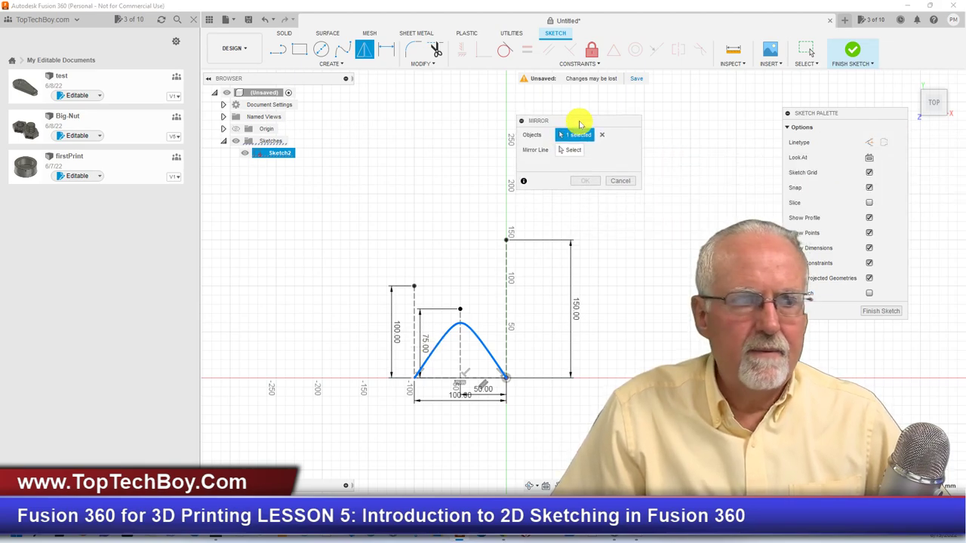
pyautogui.click(620, 181)
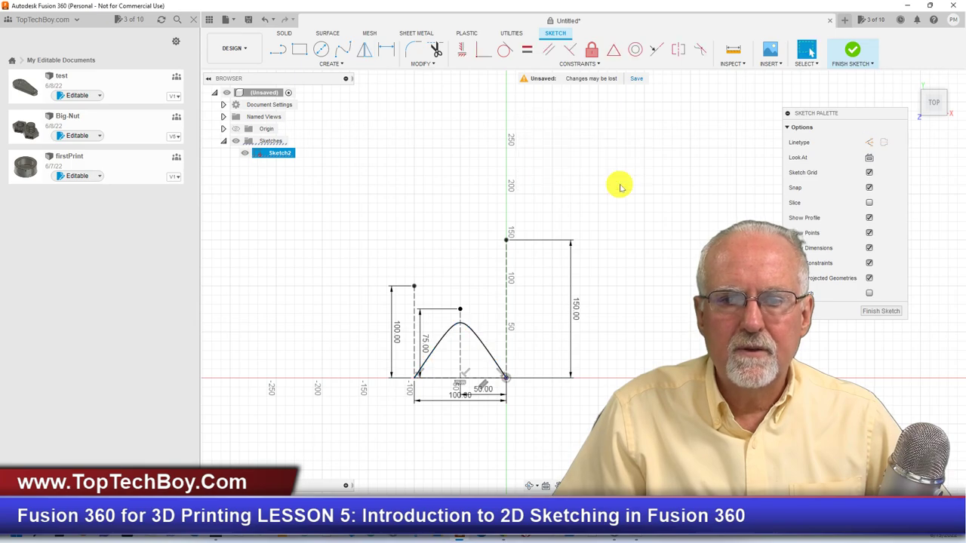
# Mirror the conic arch across the vertical construction axis line.
pyautogui.click(341, 65)
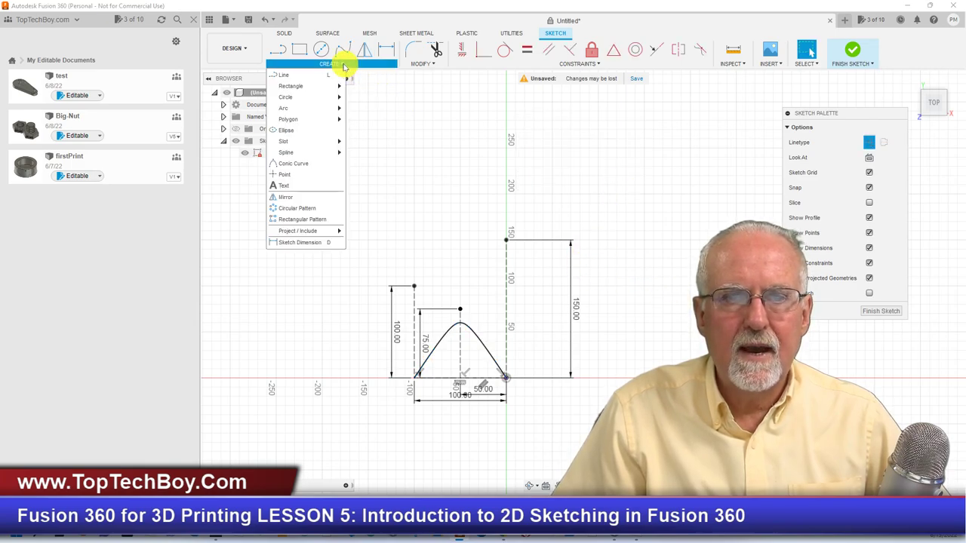
pyautogui.click(329, 199)
pyautogui.moveTo(578, 122); pyautogui.dragTo(369, 119)
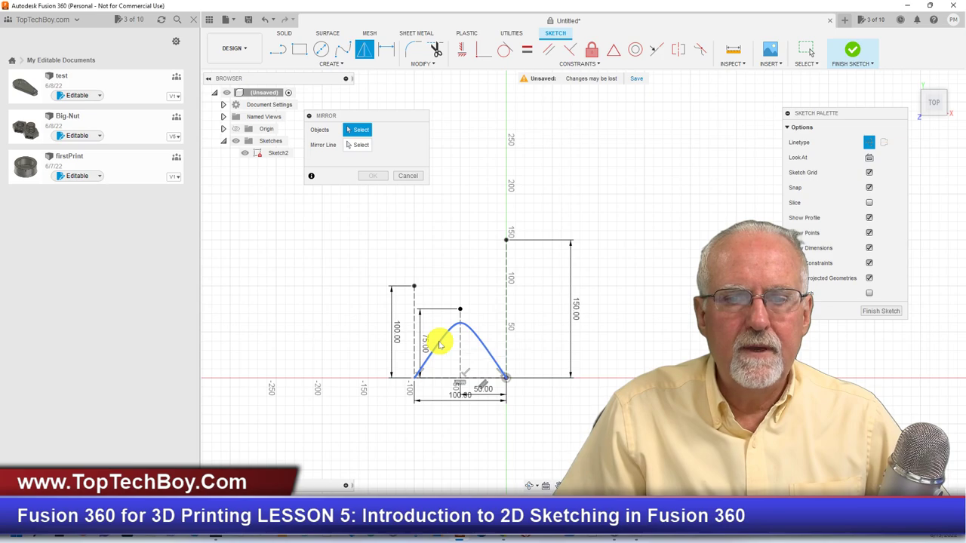
pyautogui.click(444, 342)
pyautogui.click(359, 145)
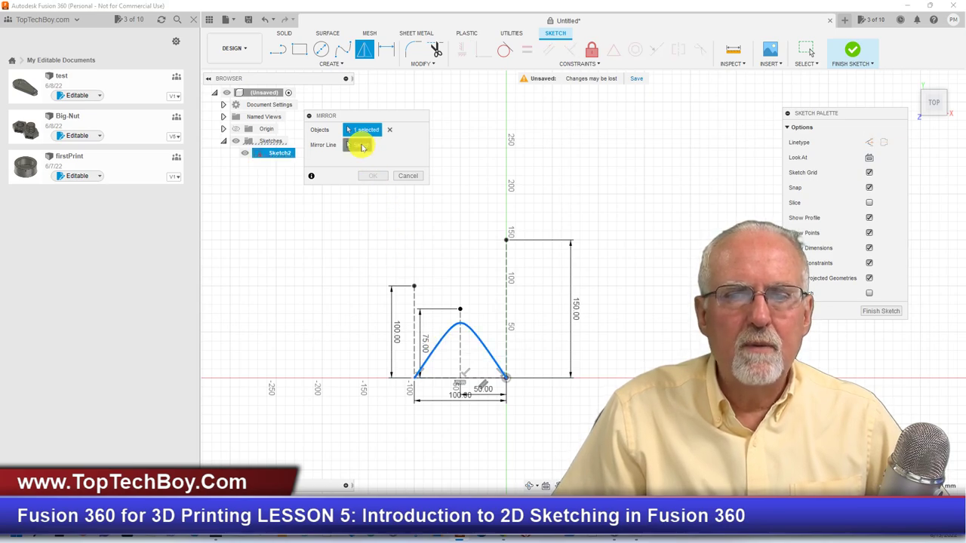
pyautogui.click(506, 319)
pyautogui.press('Return')
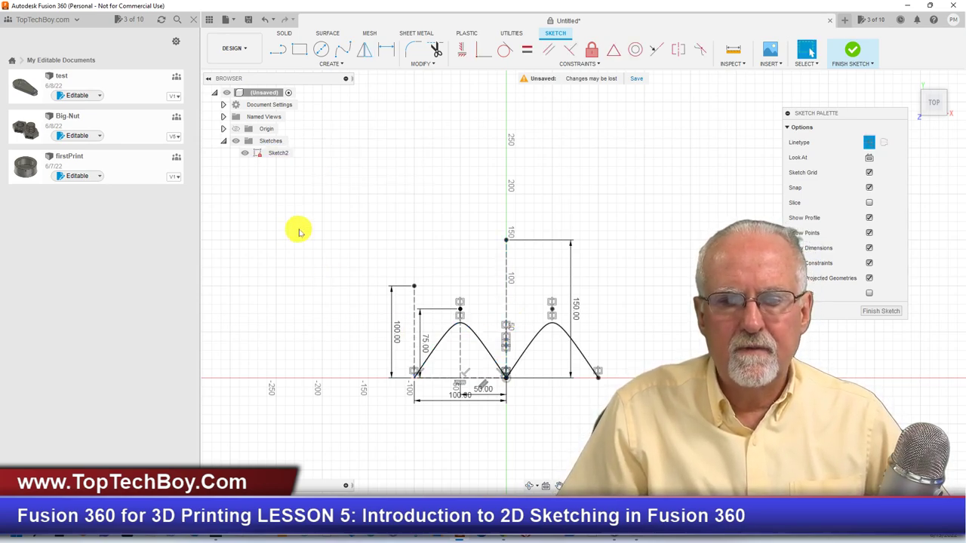
# Draw a 25 mm diameter circle centred at the top of the 100 mm line.
pyautogui.click(322, 49)
pyautogui.click(414, 287)
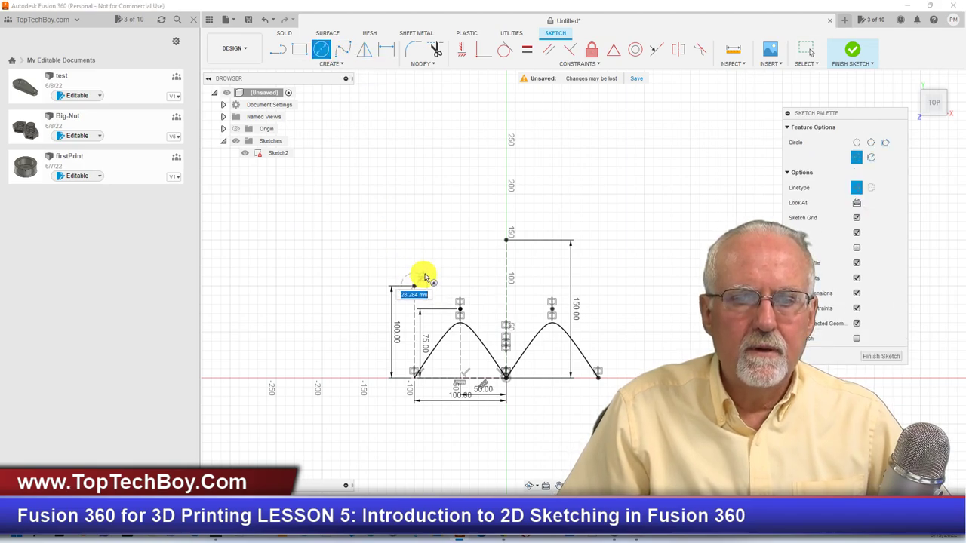
pyautogui.write('25')
pyautogui.press('Return')
pyautogui.press('Escape')
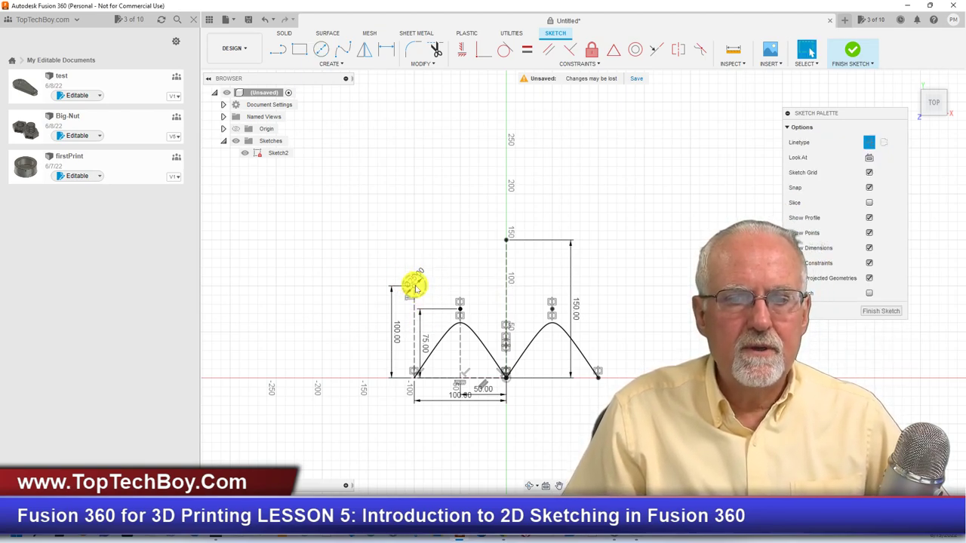
# Mirror the 25 mm circle about the vertical axis.
pyautogui.click(422, 293)
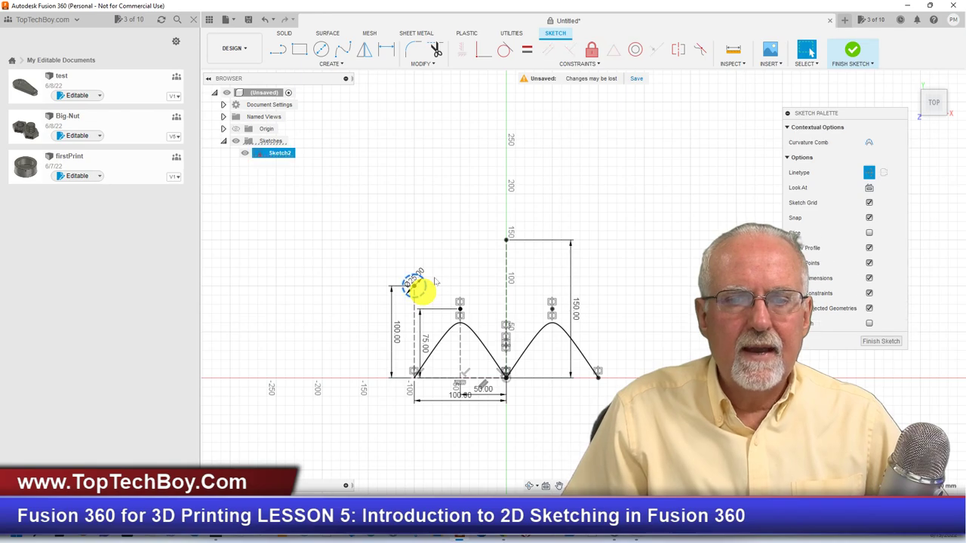
pyautogui.click(366, 57)
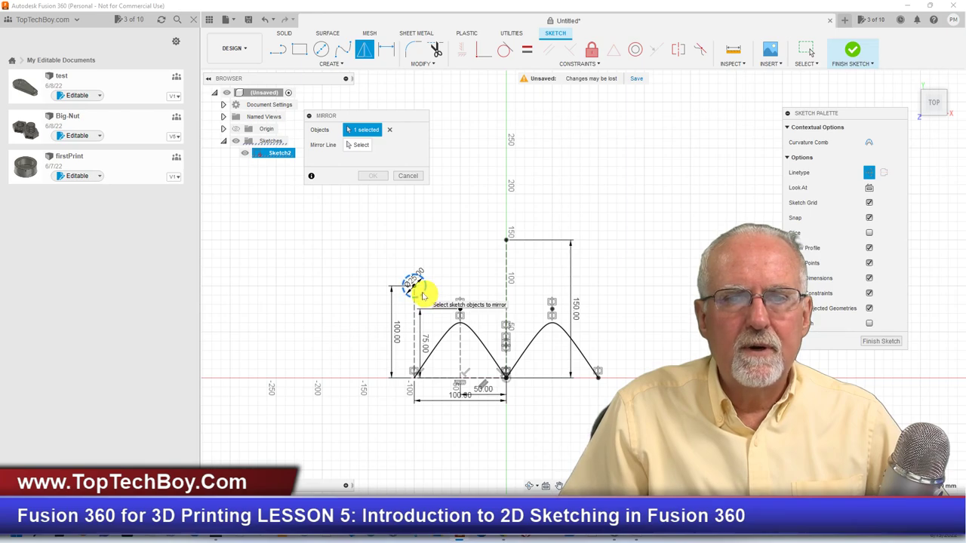
pyautogui.click(358, 145)
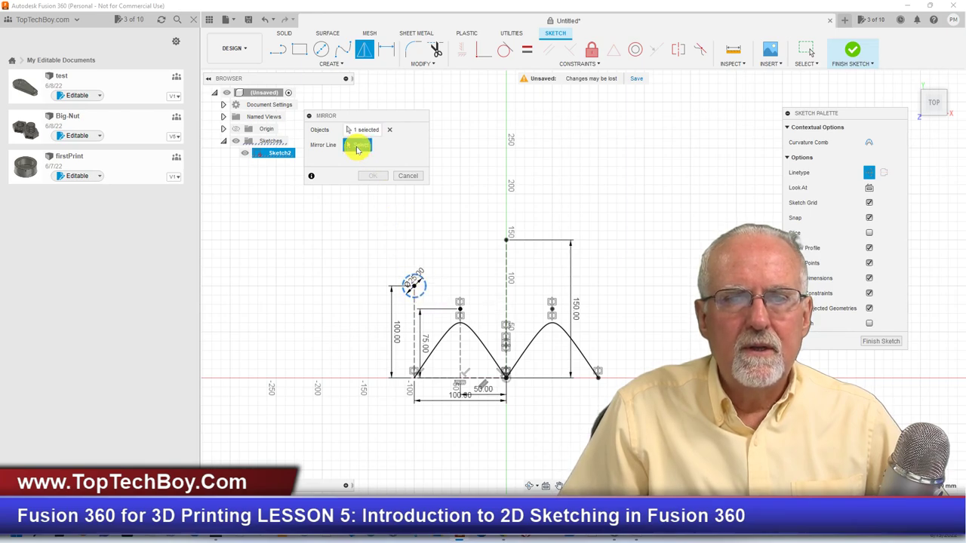
pyautogui.click(507, 270)
pyautogui.press('Return')
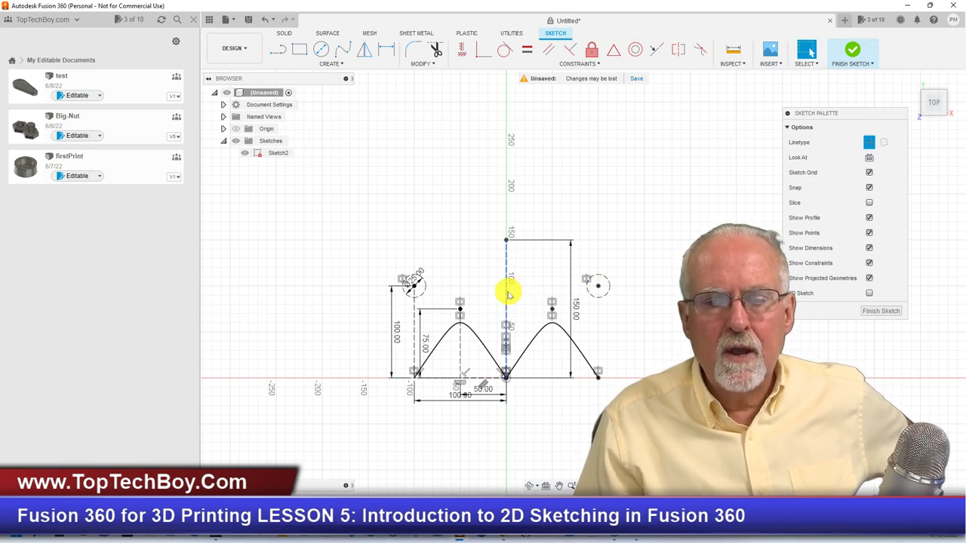
# Change the 100 mm base dimension of the wave sketch to 150.
pyautogui.doubleClick(455, 396)
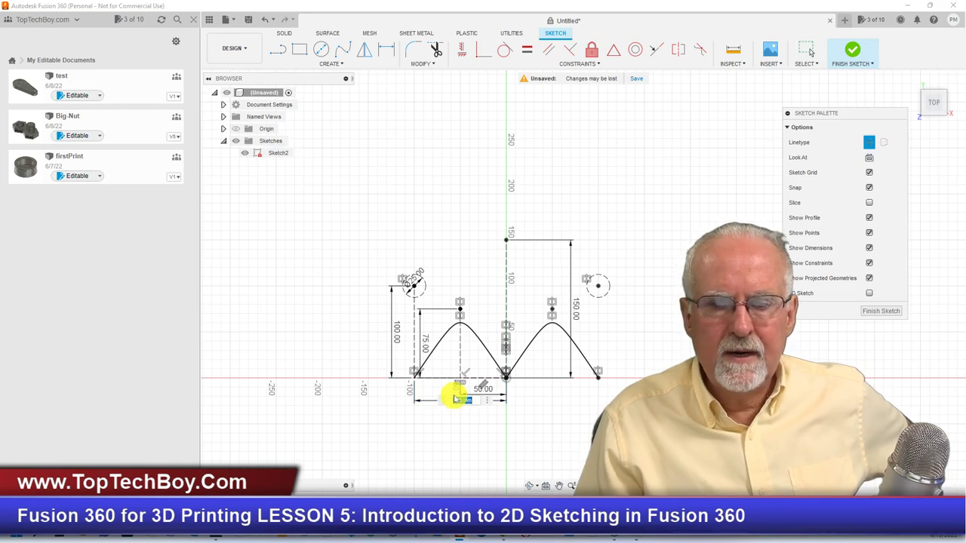
pyautogui.write('150')
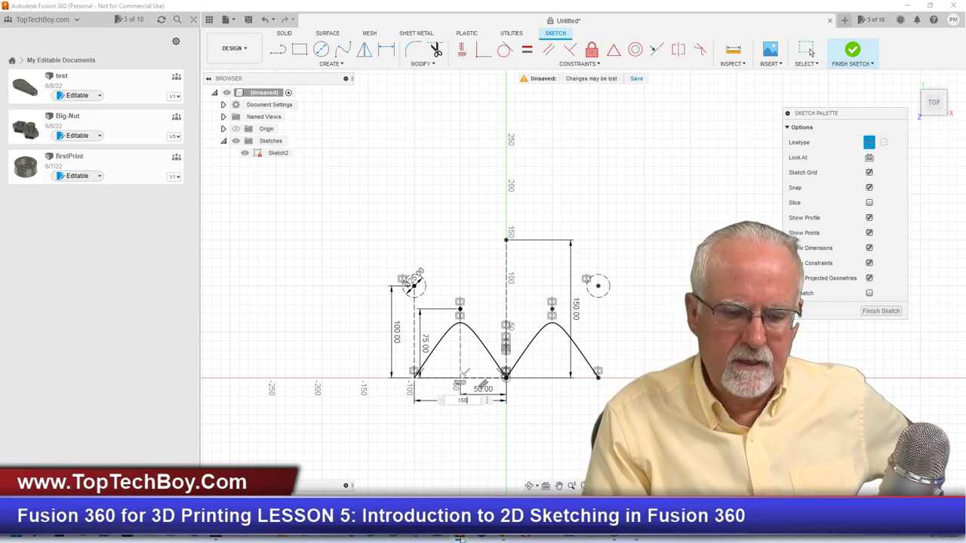
pyautogui.press('Return')
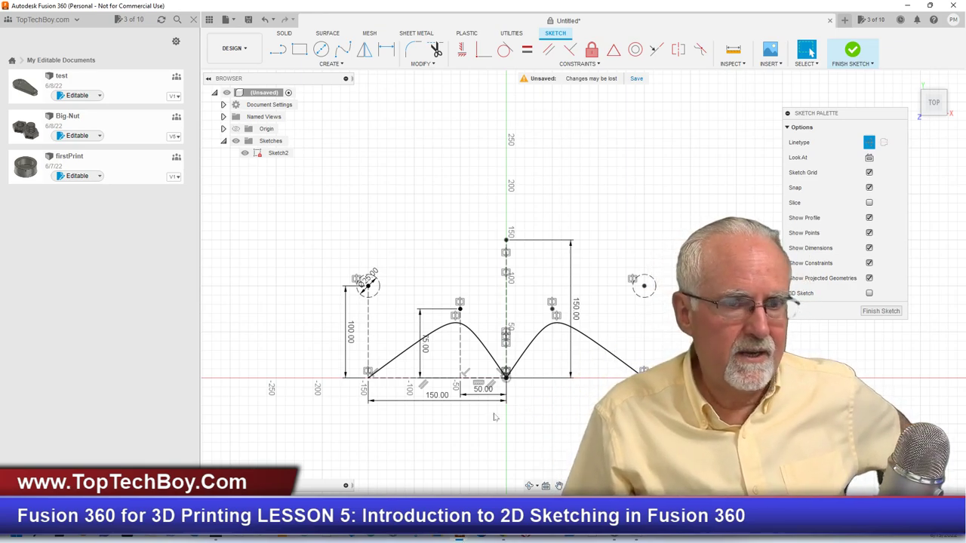
# Window-select every curve and dimension of the wave and delete them.
pyautogui.click(332, 64)
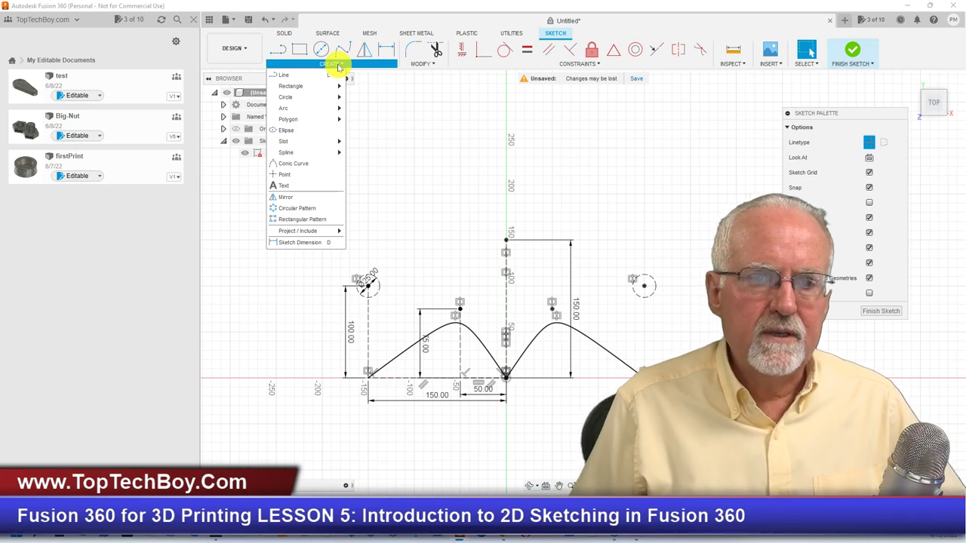
pyautogui.click(442, 173)
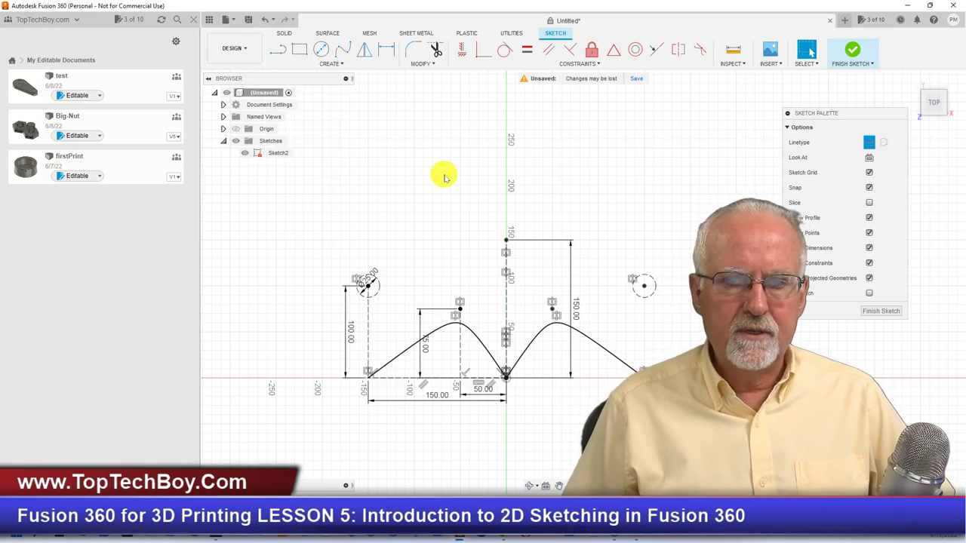
pyautogui.moveTo(272, 171); pyautogui.dragTo(678, 414)
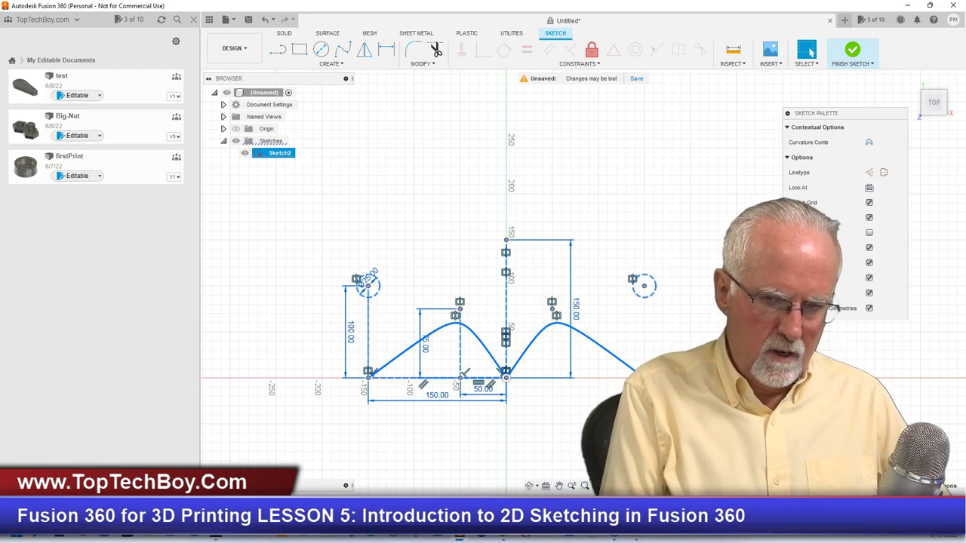
pyautogui.press('Delete')
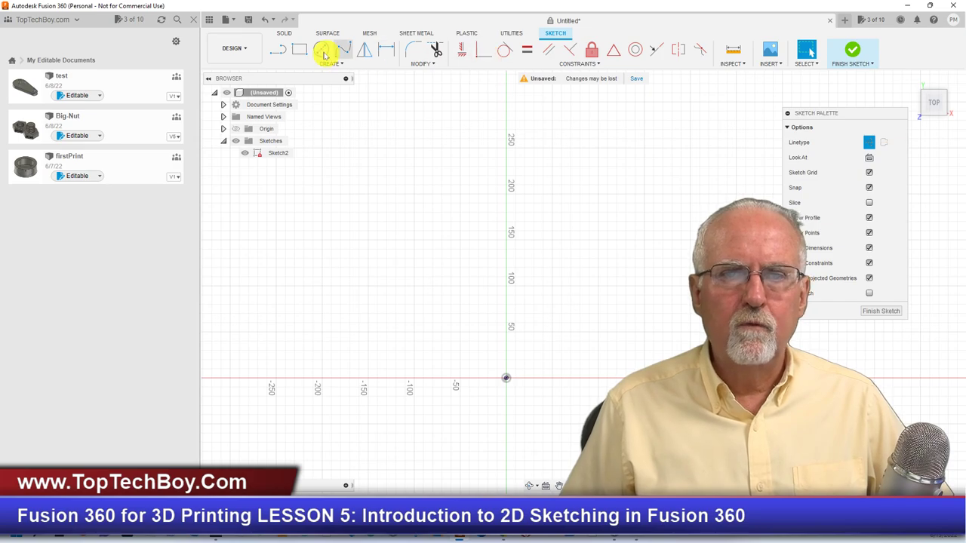
# Draw a 150 mm line from the origin toward the left.
pyautogui.click(277, 51)
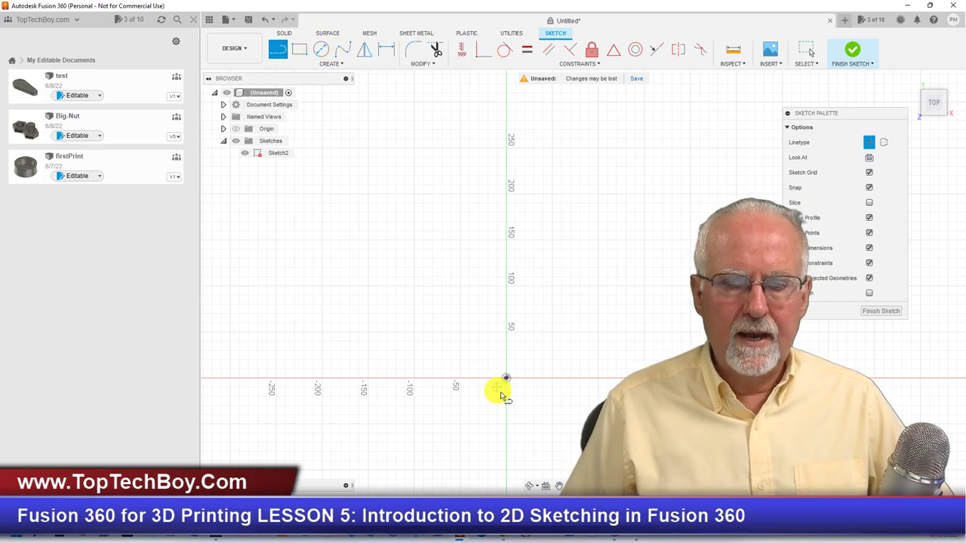
pyautogui.moveTo(506, 381); pyautogui.dragTo(379, 383)
pyautogui.write('150')
pyautogui.press('Return')
pyautogui.press('Escape')
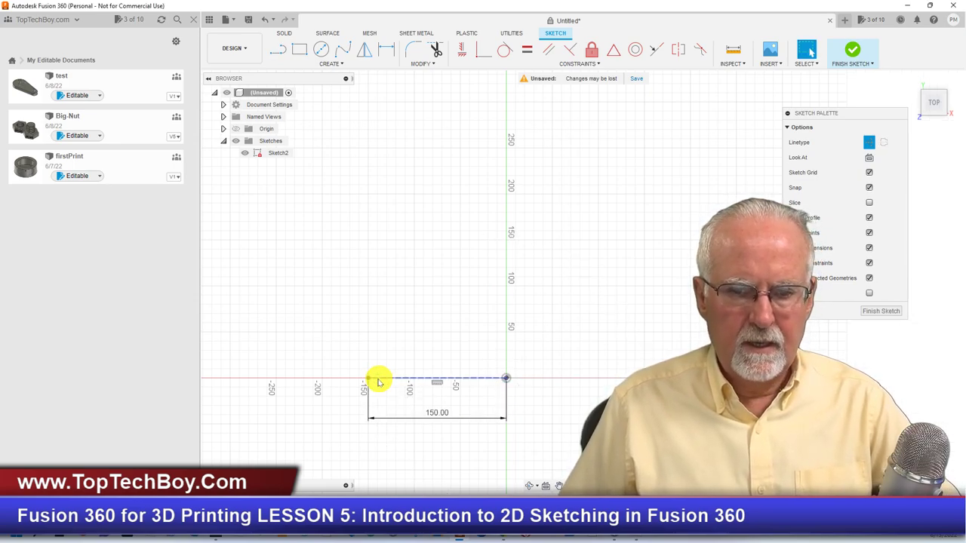
# Draw a 100 mm diameter circle centred on the line's left end.
pyautogui.click(321, 49)
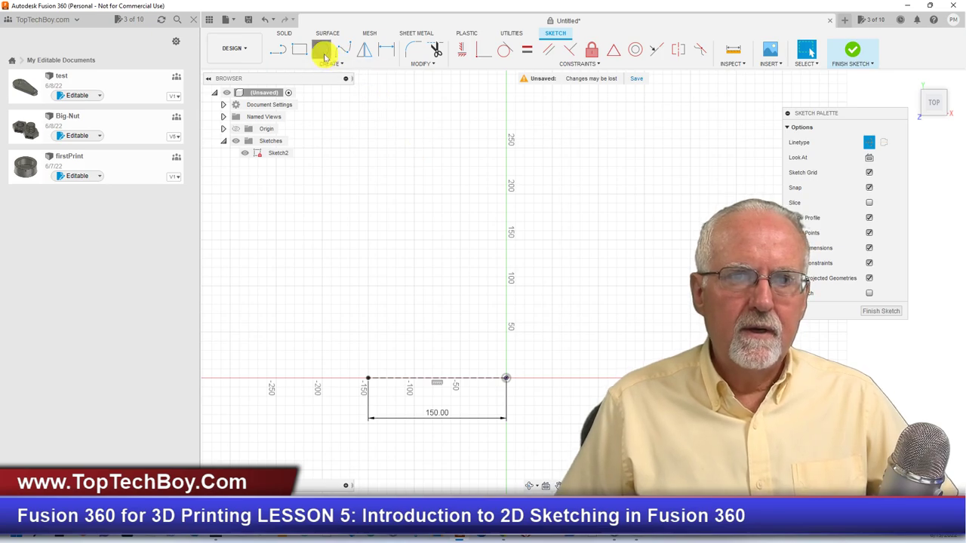
pyautogui.click(367, 378)
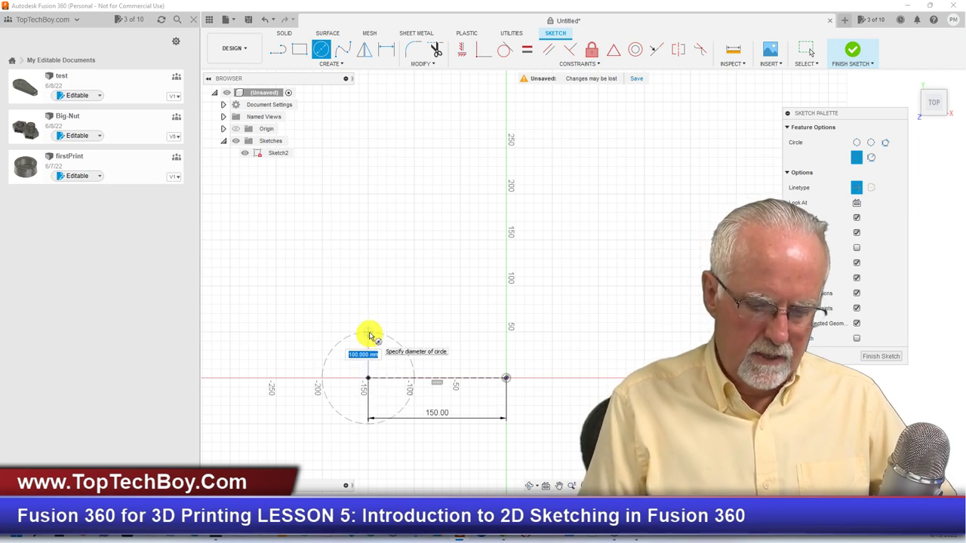
pyautogui.press('Return')
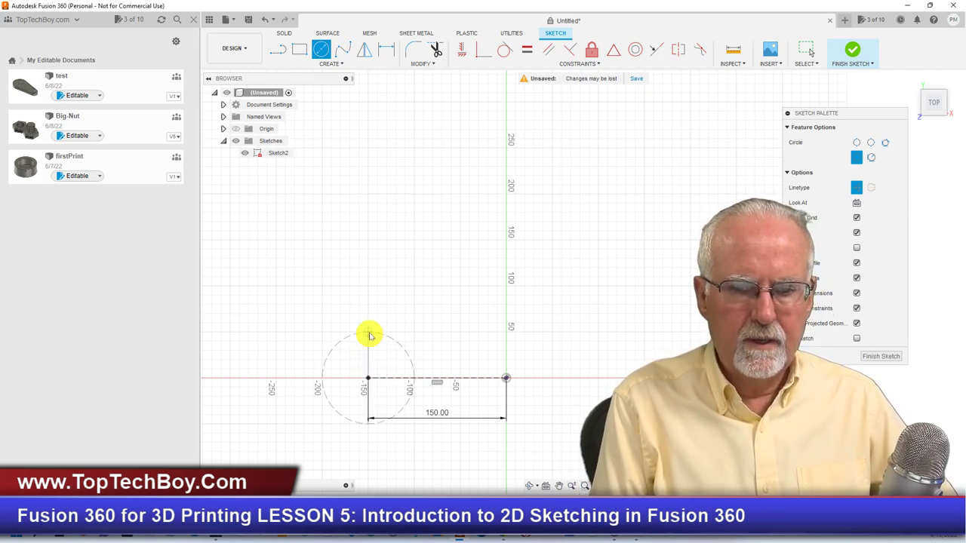
pyautogui.press('Escape')
# Turn construction linetype off and make the dashed circle a solid curve.
pyautogui.click(869, 142)
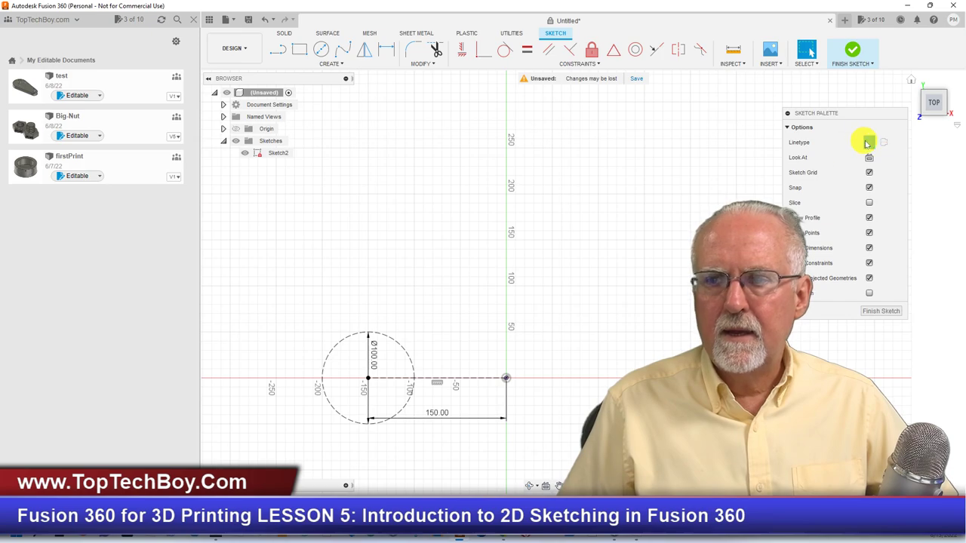
pyautogui.click(407, 351)
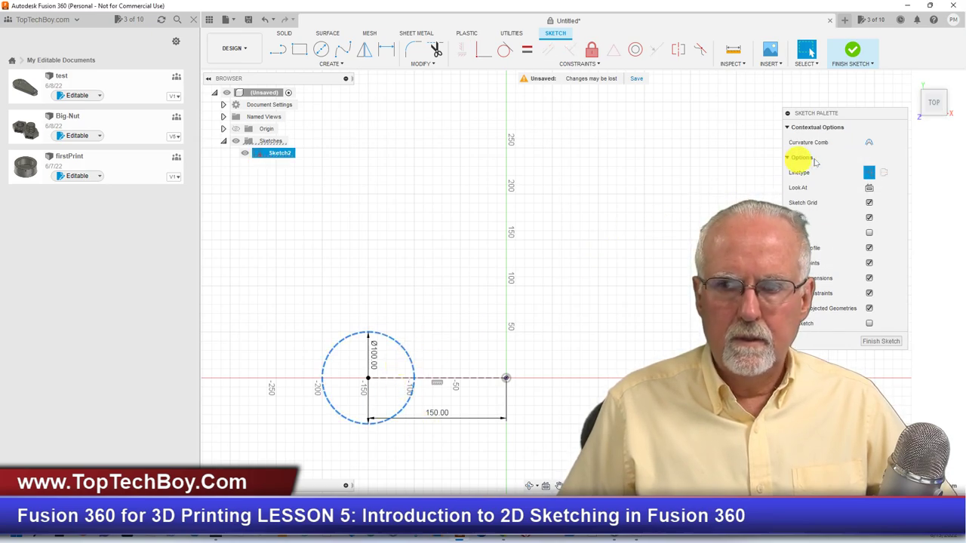
pyautogui.click(868, 172)
pyautogui.scroll(1, 513, 315)
pyautogui.scroll(-2, 411, 226)
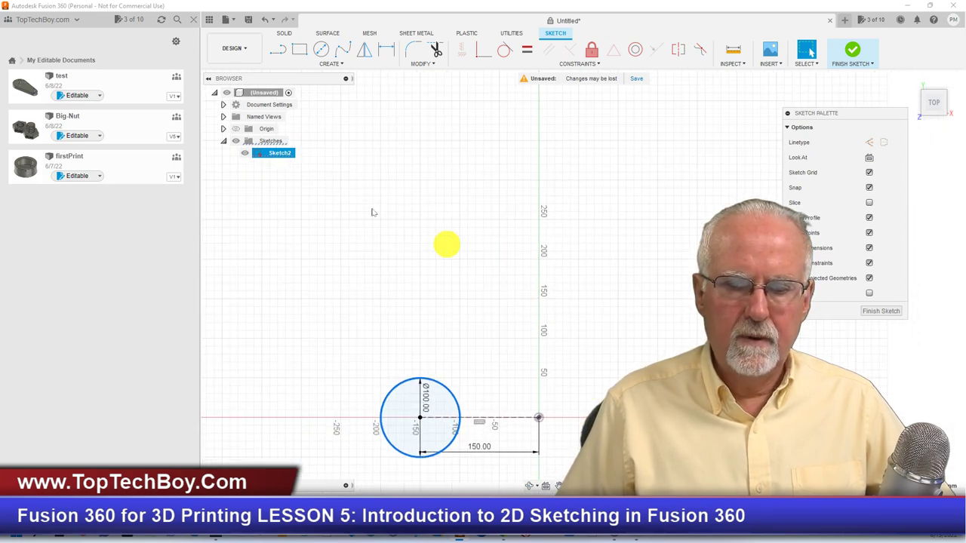
pyautogui.scroll(2, 300, 217)
pyautogui.scroll(-3, 299, 220)
pyautogui.scroll(-2, 300, 219)
pyautogui.scroll(2, 521, 379)
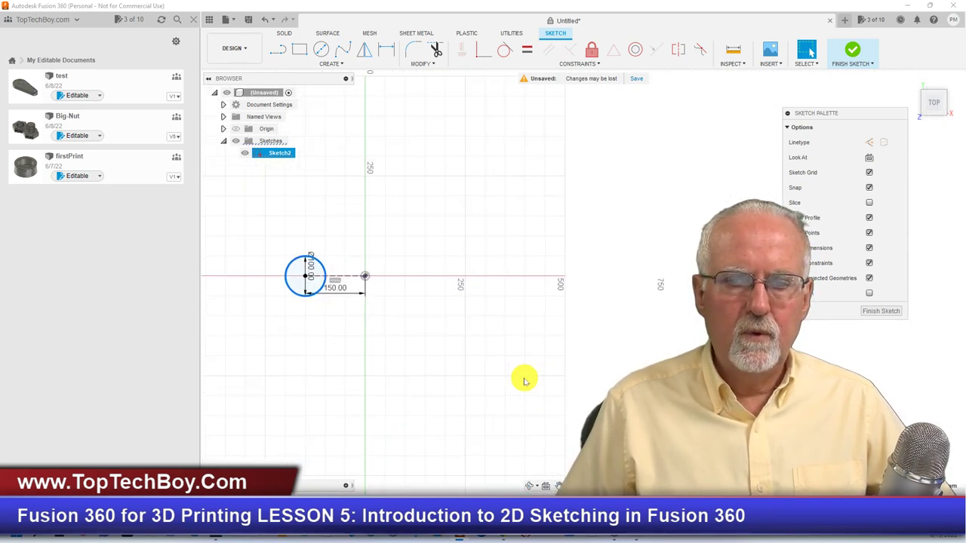
pyautogui.scroll(-1, 523, 377)
pyautogui.scroll(-1, 523, 378)
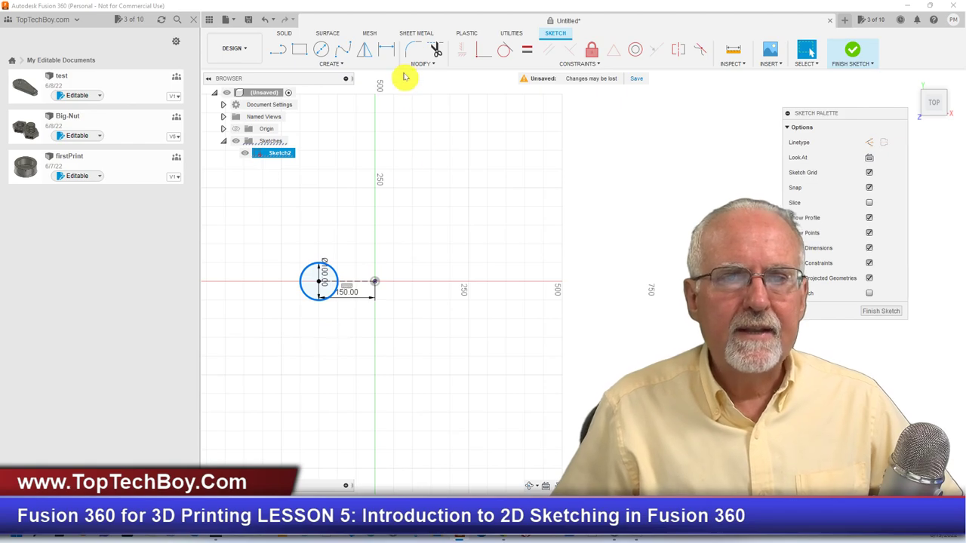
pyautogui.click(337, 64)
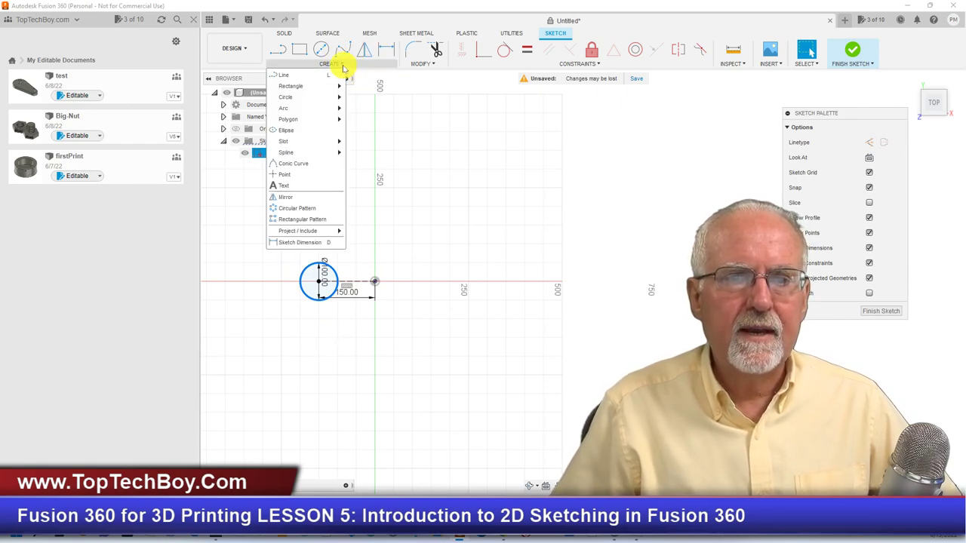
pyautogui.click(312, 209)
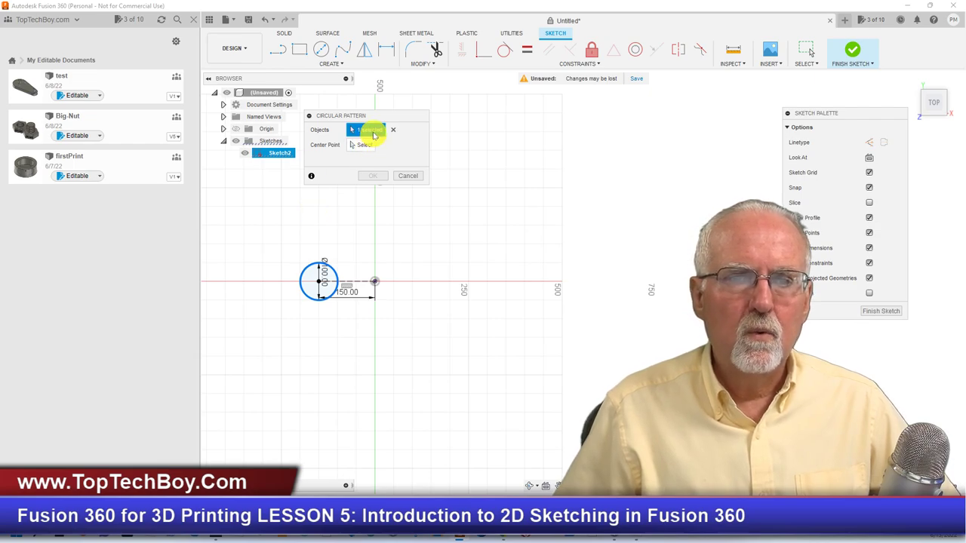
pyautogui.click(302, 280)
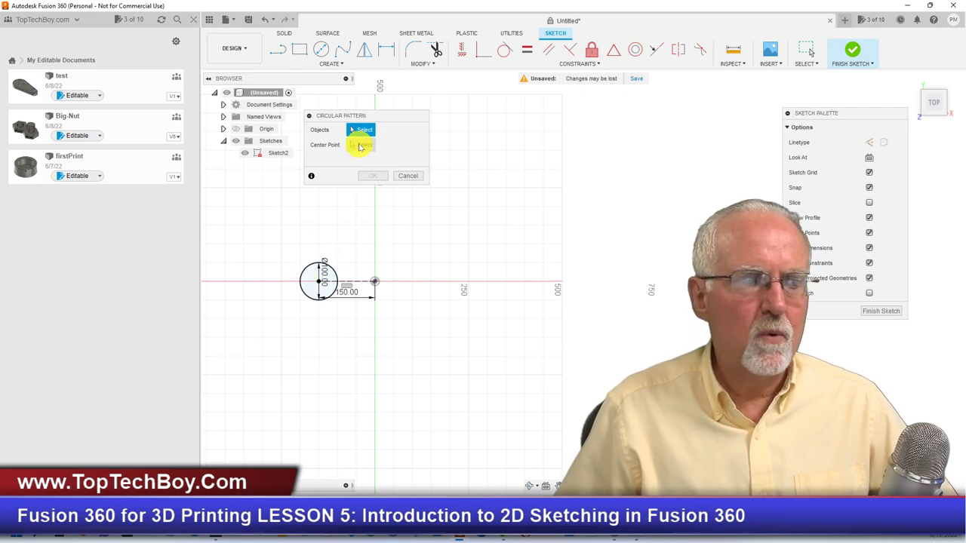
pyautogui.click(359, 147)
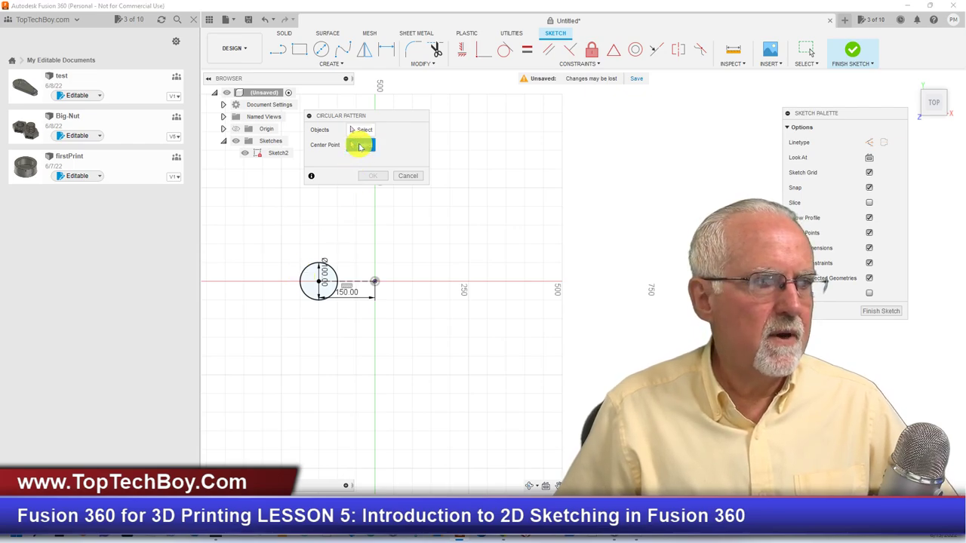
pyautogui.click(375, 286)
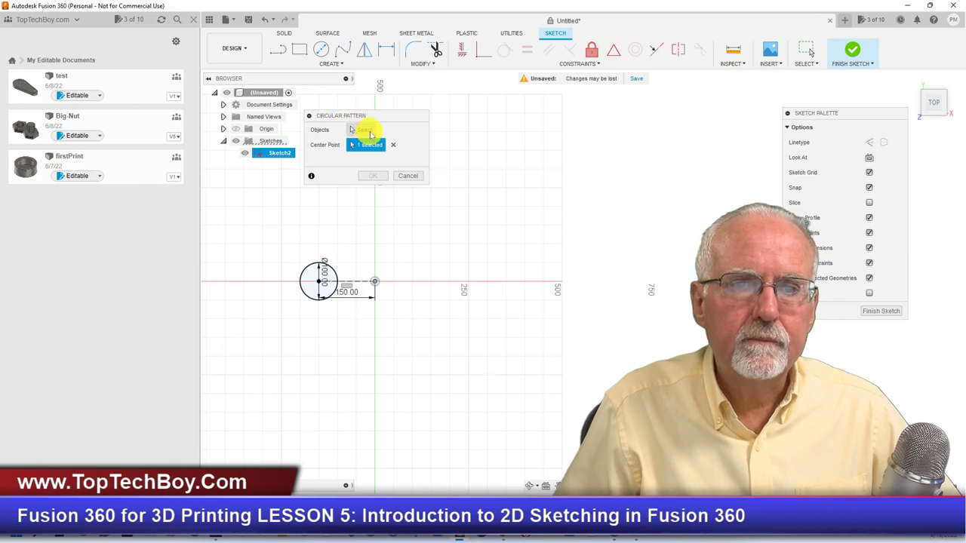
pyautogui.click(364, 129)
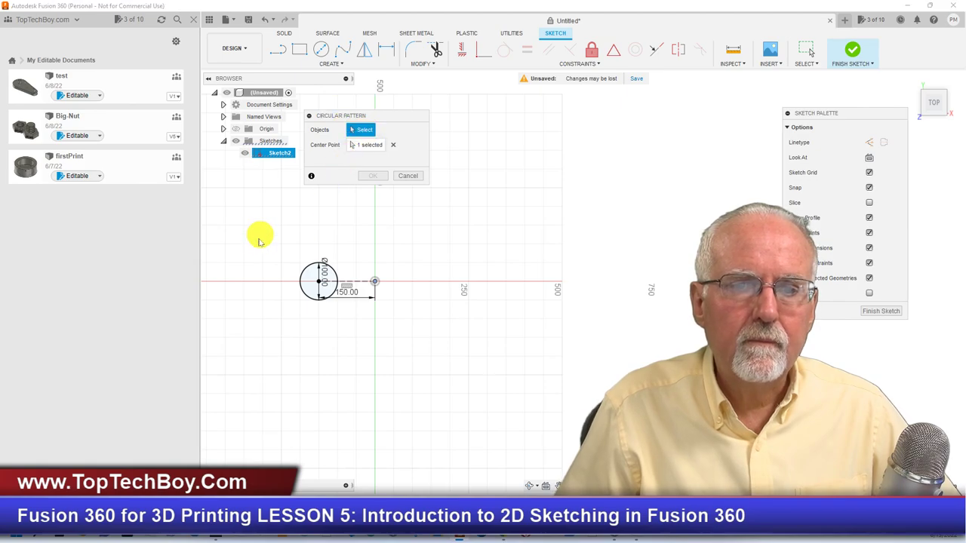
pyautogui.click(305, 274)
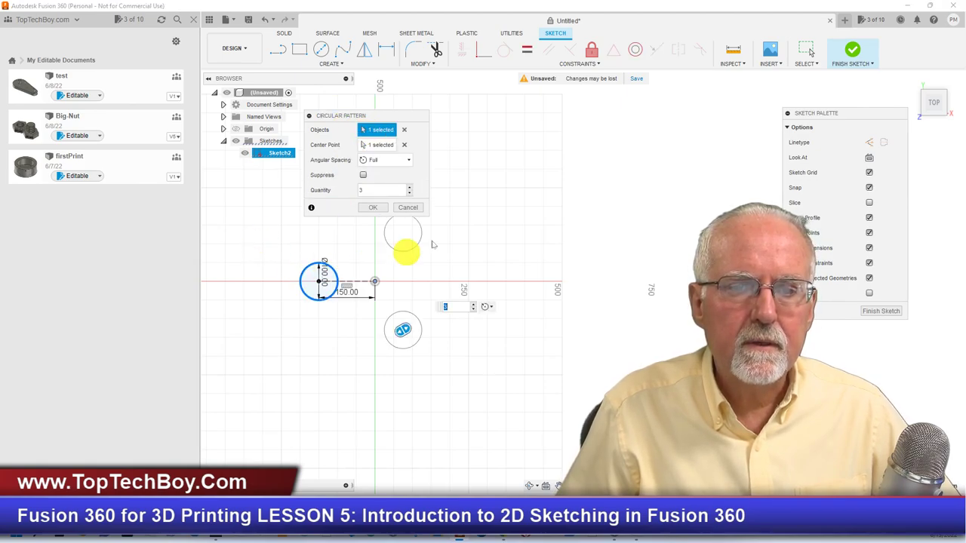
pyautogui.click(408, 207)
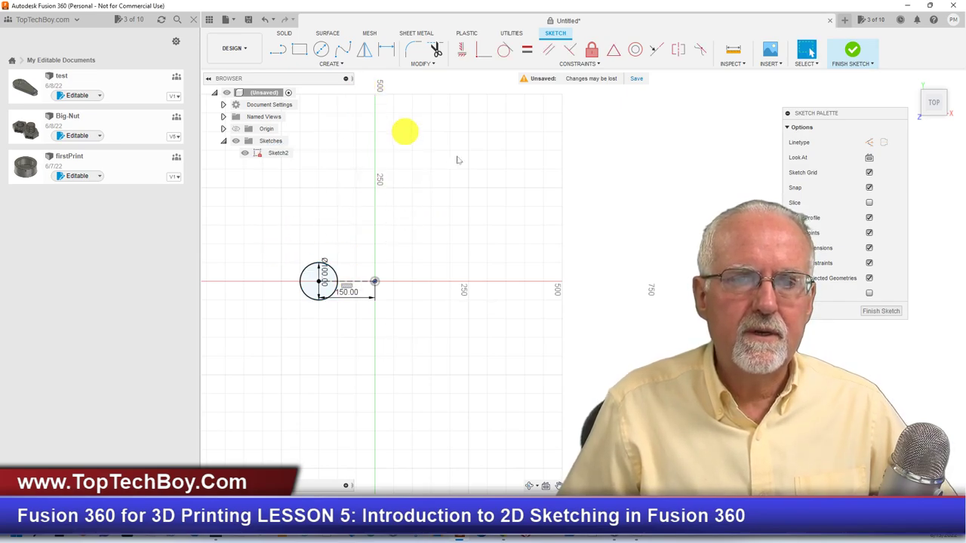
pyautogui.click(338, 65)
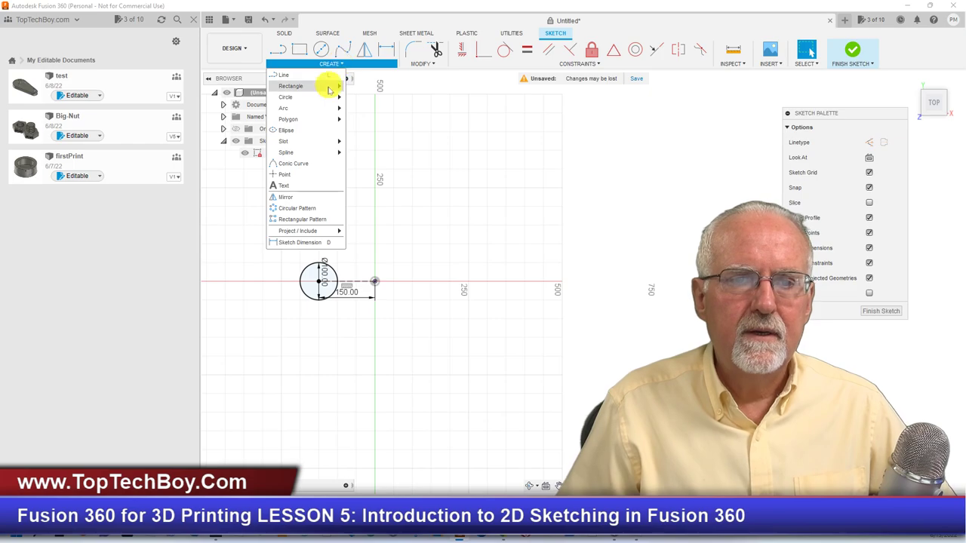
# Circular-pattern the Ø100 circle 8 times around the sketch origin.
pyautogui.click(296, 208)
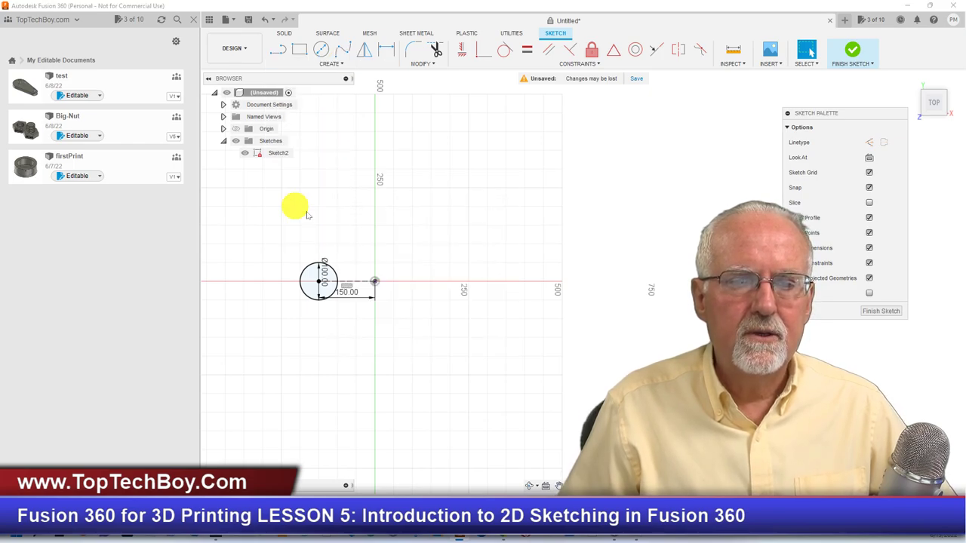
pyautogui.click(303, 280)
pyautogui.click(365, 145)
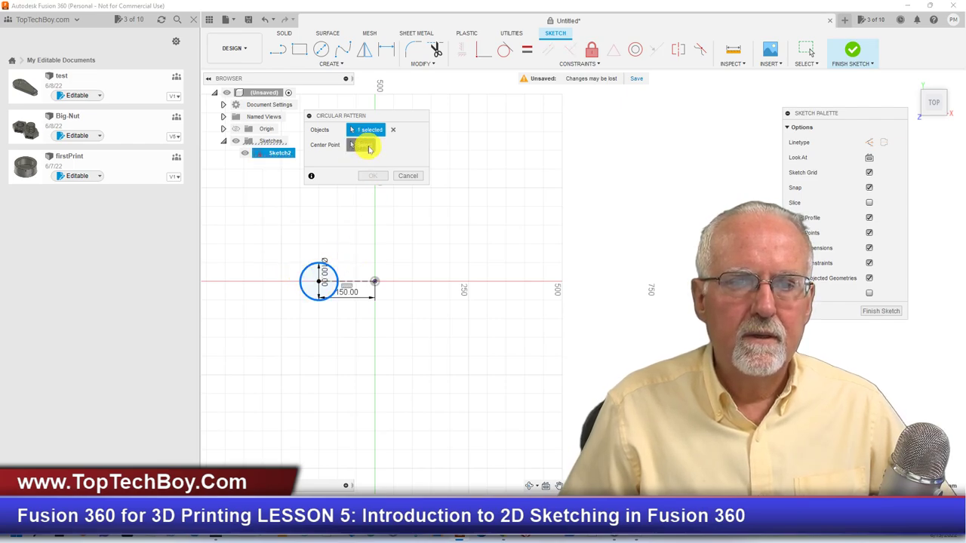
pyautogui.click(374, 282)
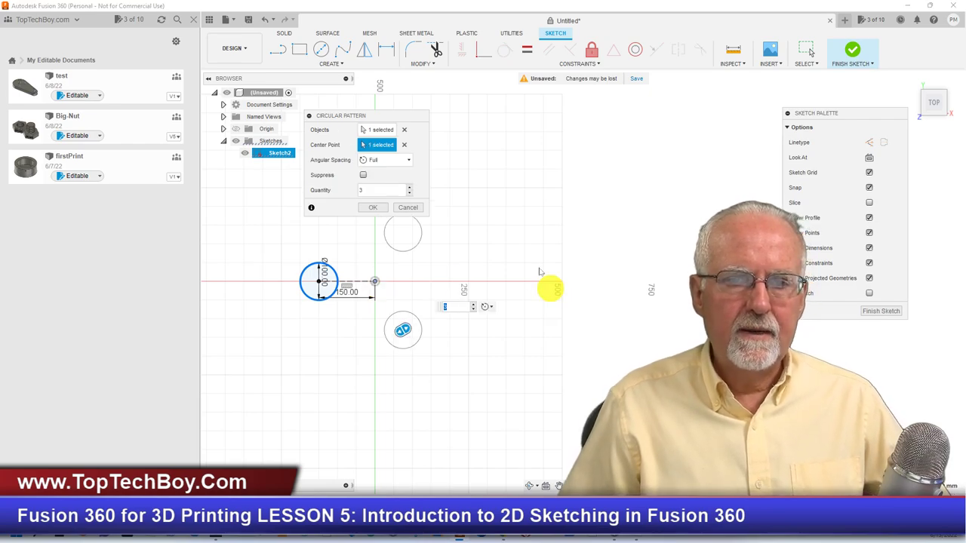
pyautogui.moveTo(384, 118); pyautogui.dragTo(382, 81)
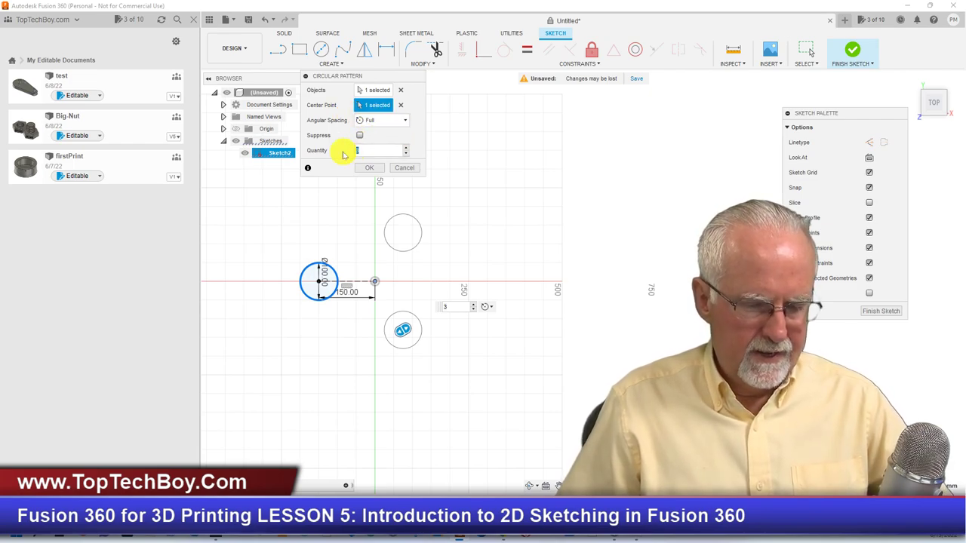
pyautogui.write('8')
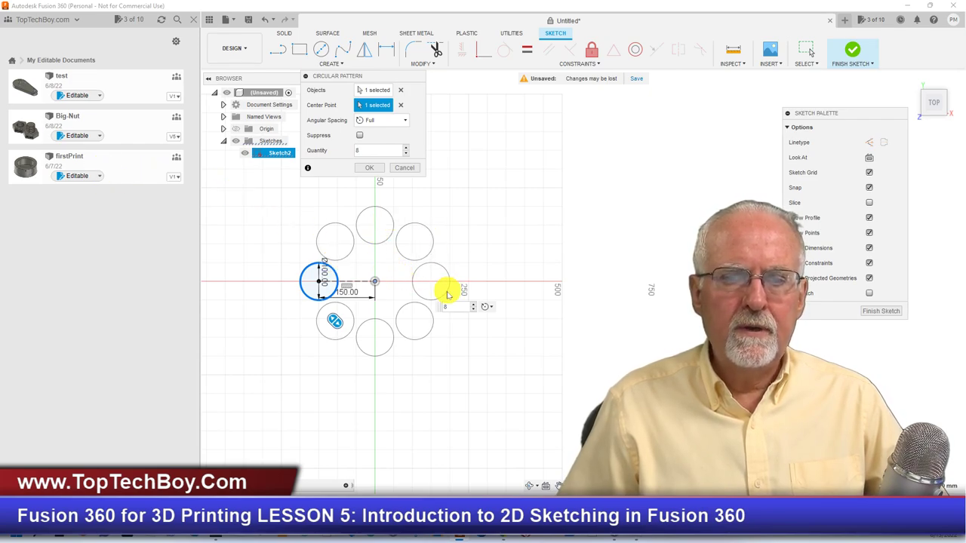
pyautogui.click(375, 168)
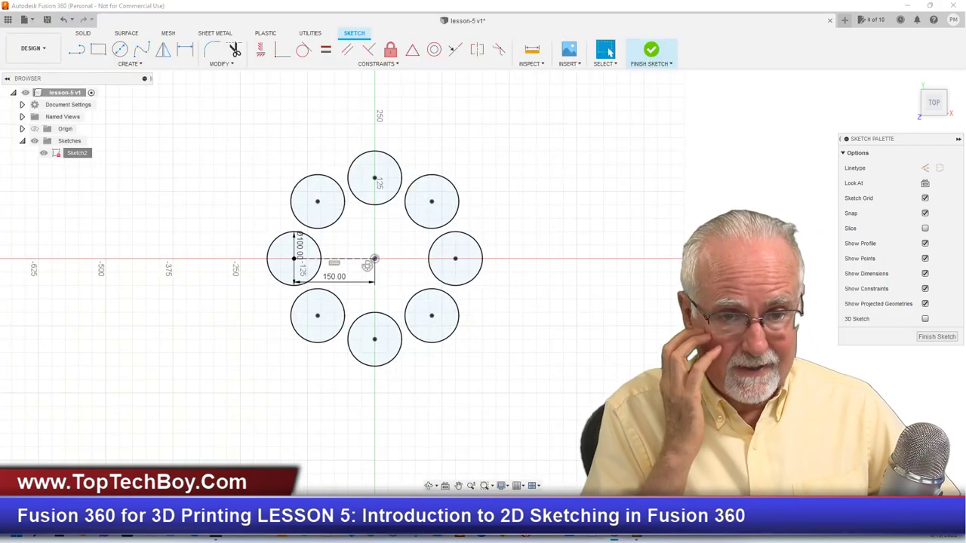
# Delete the upper-left, top and right-hand patterned circles.
pyautogui.click(326, 206)
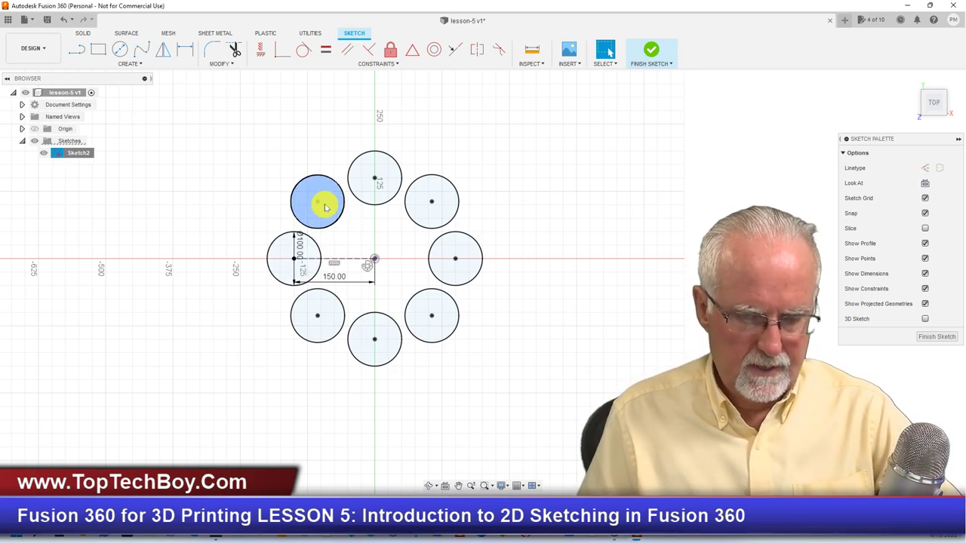
pyautogui.press('Escape')
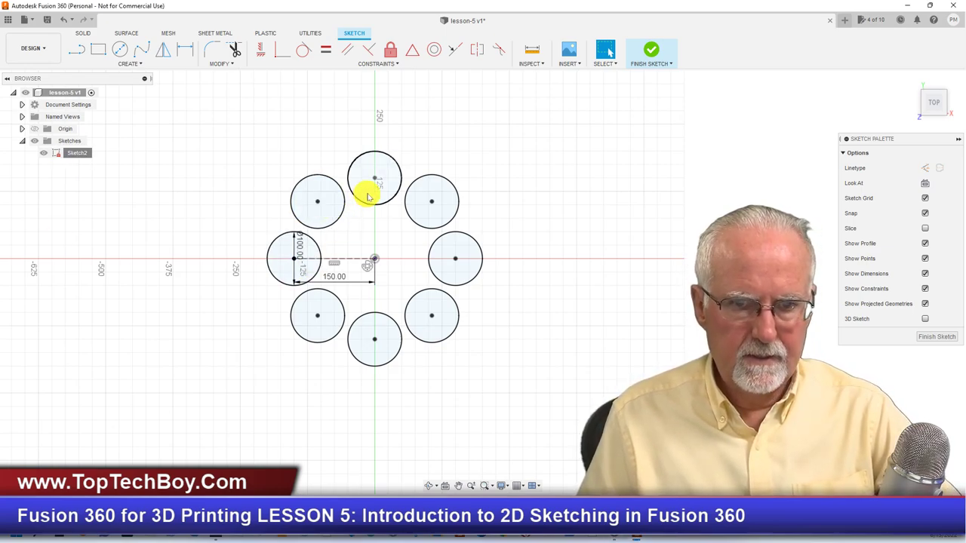
pyautogui.click(328, 212)
pyautogui.press('Delete')
pyautogui.click(388, 204)
pyautogui.press('Delete')
pyautogui.click(426, 222)
pyautogui.click(448, 272)
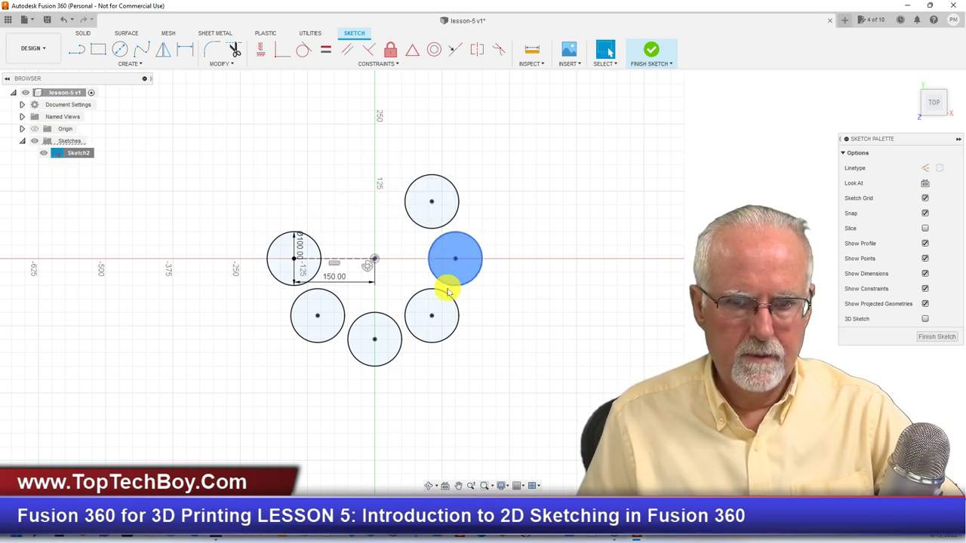
pyautogui.press('Delete')
# Delete the bottom, lower-right, lower-left and upper-right patterned copies.
pyautogui.click(429, 342)
pyautogui.click(370, 351)
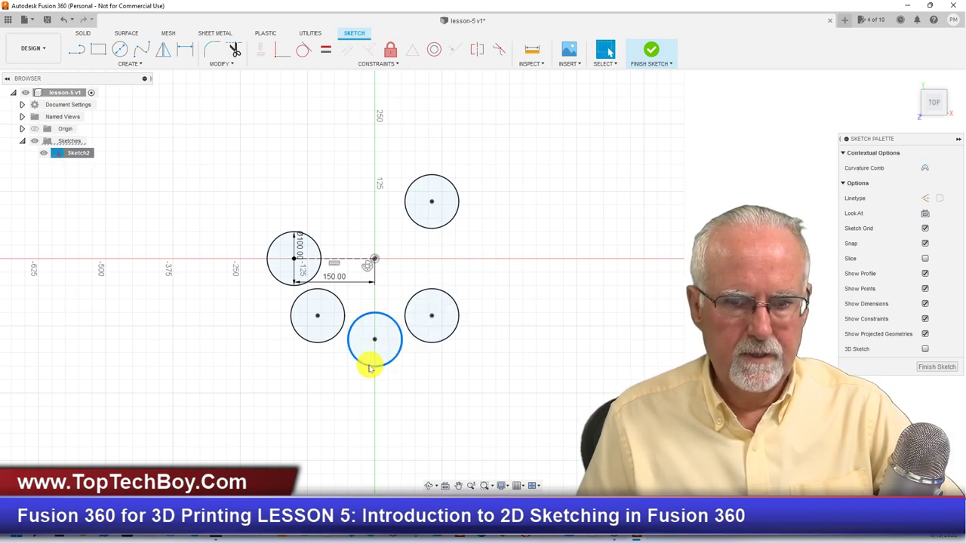
pyautogui.press('Delete')
pyautogui.click(432, 343)
pyautogui.press('Delete')
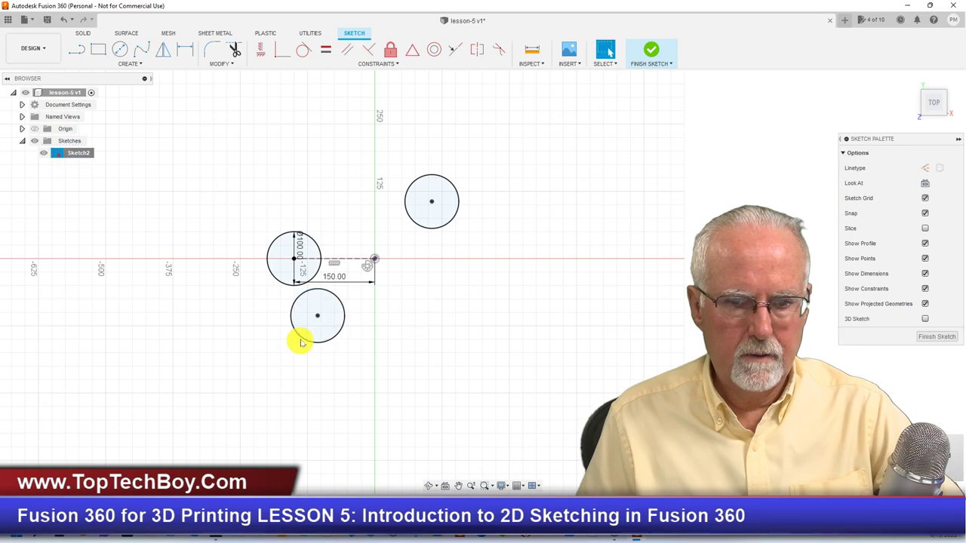
pyautogui.click(306, 340)
pyautogui.press('Delete')
pyautogui.click(425, 232)
pyautogui.press('Delete')
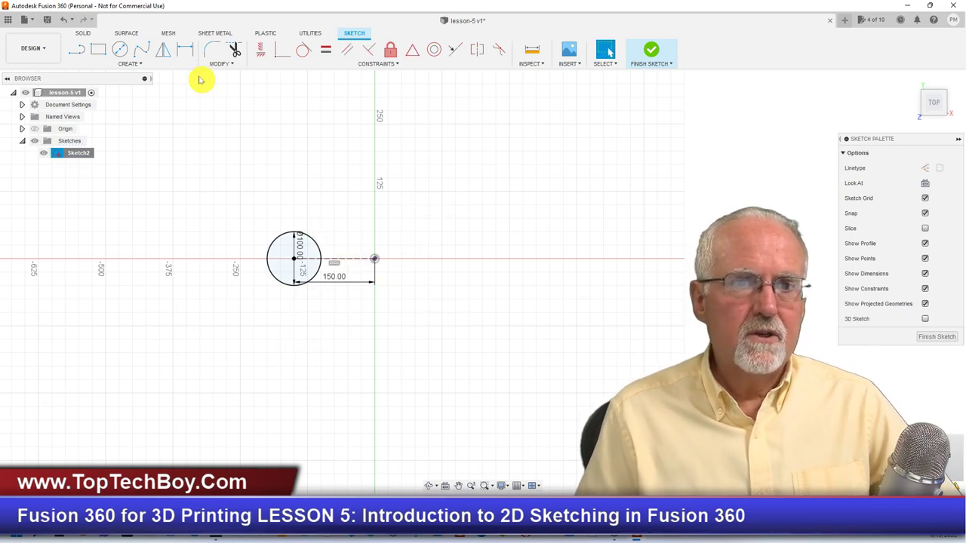
pyautogui.click(134, 64)
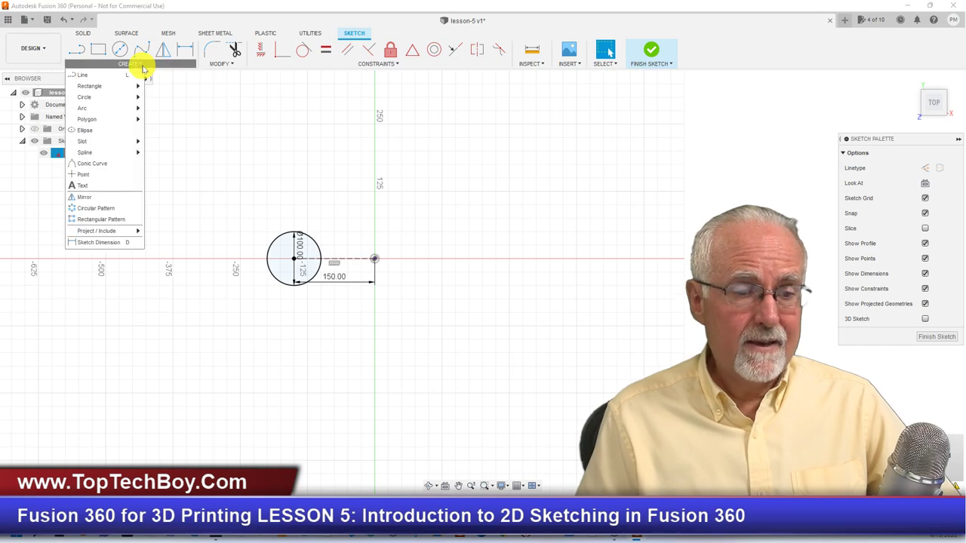
# Circular-pattern the circle 8 times around the origin, suppressing the lower-right copy.
pyautogui.click(117, 212)
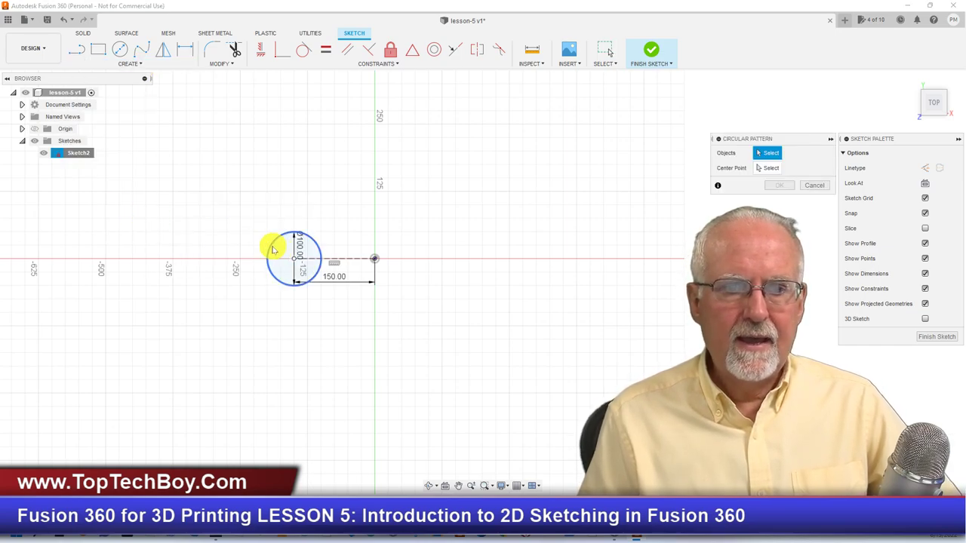
pyautogui.moveTo(759, 138); pyautogui.dragTo(542, 94)
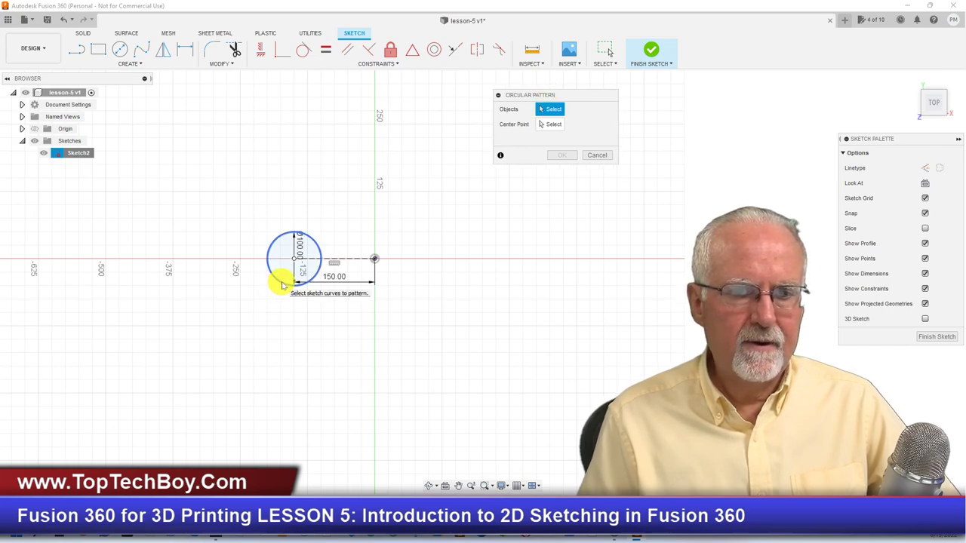
pyautogui.click(283, 285)
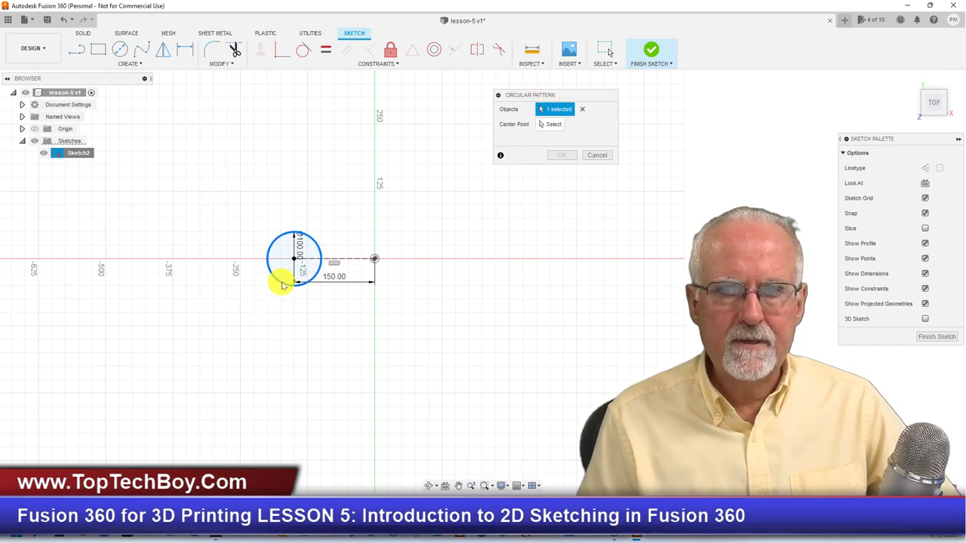
pyautogui.click(551, 124)
pyautogui.click(376, 260)
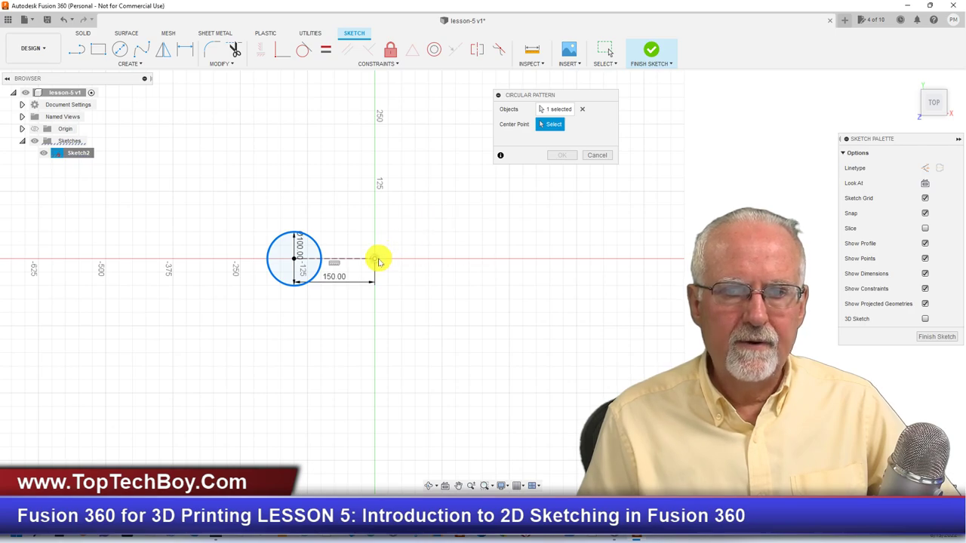
pyautogui.click(562, 172)
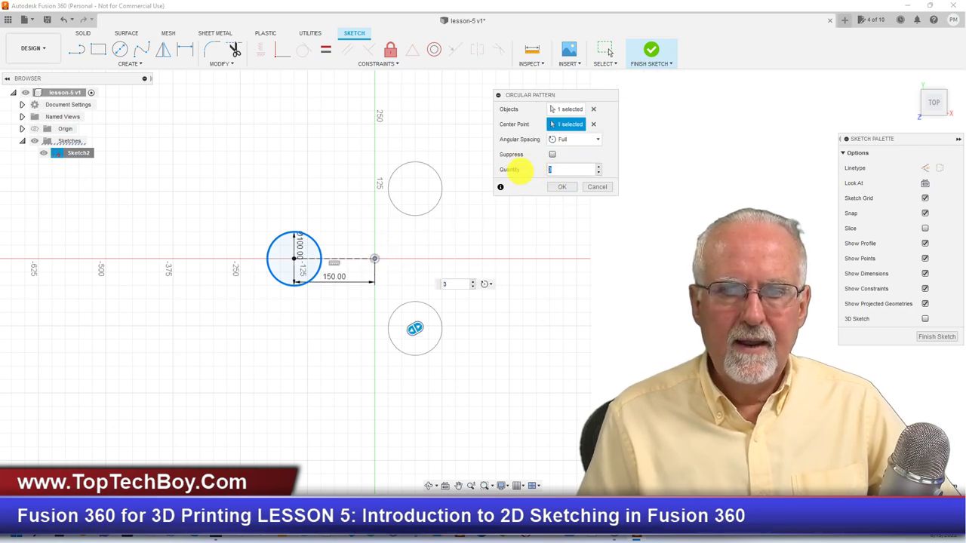
pyautogui.write('8')
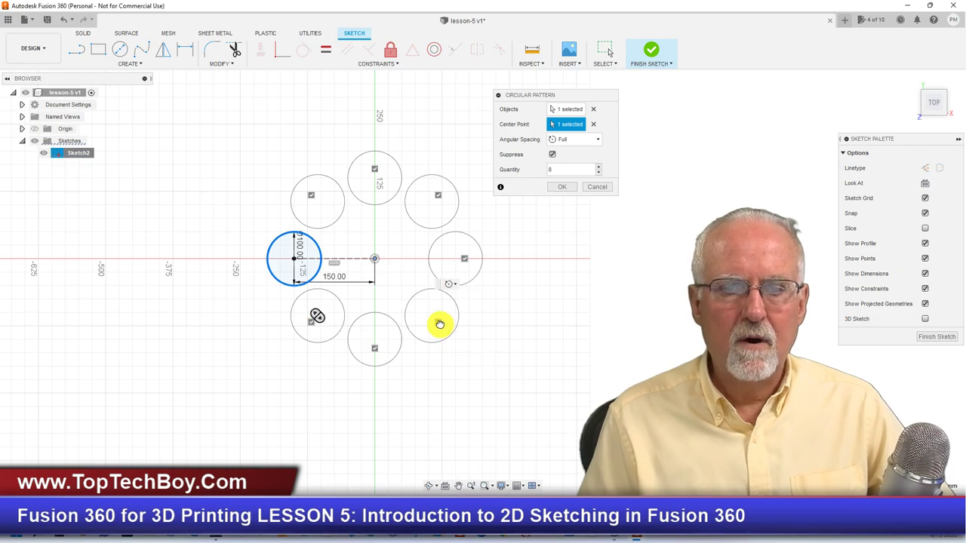
pyautogui.click(439, 323)
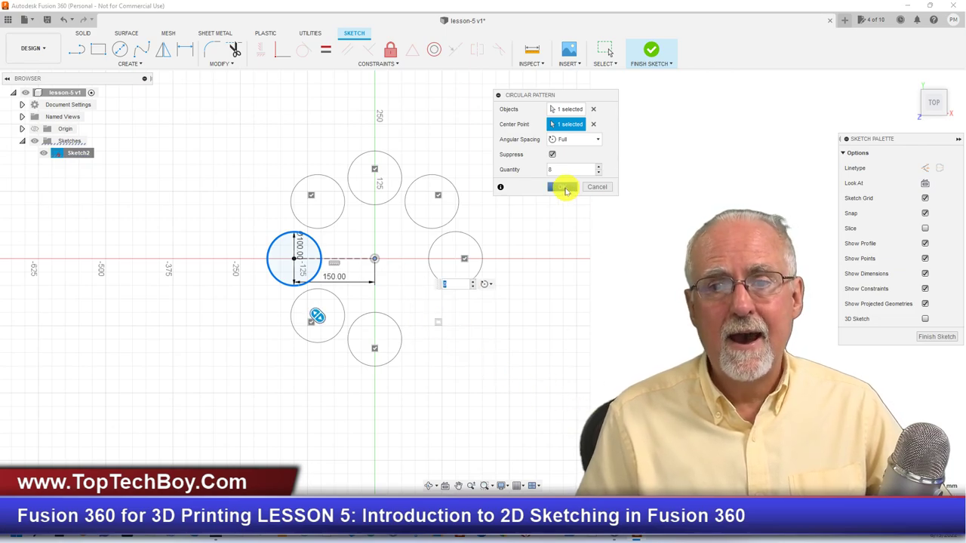
pyautogui.click(562, 187)
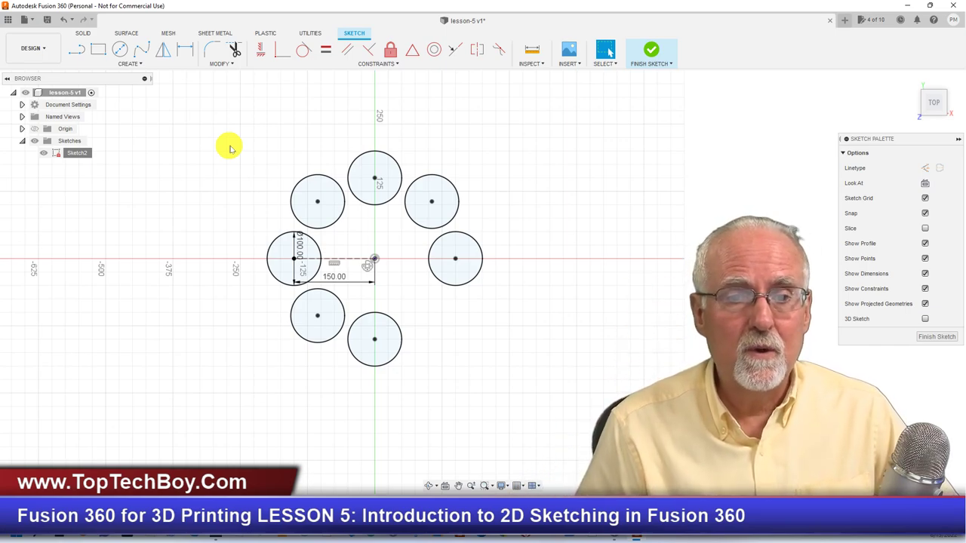
# Delete all the circles and draw a 125 mm line left from the origin.
pyautogui.moveTo(202, 124); pyautogui.dragTo(526, 435)
pyautogui.press('Delete')
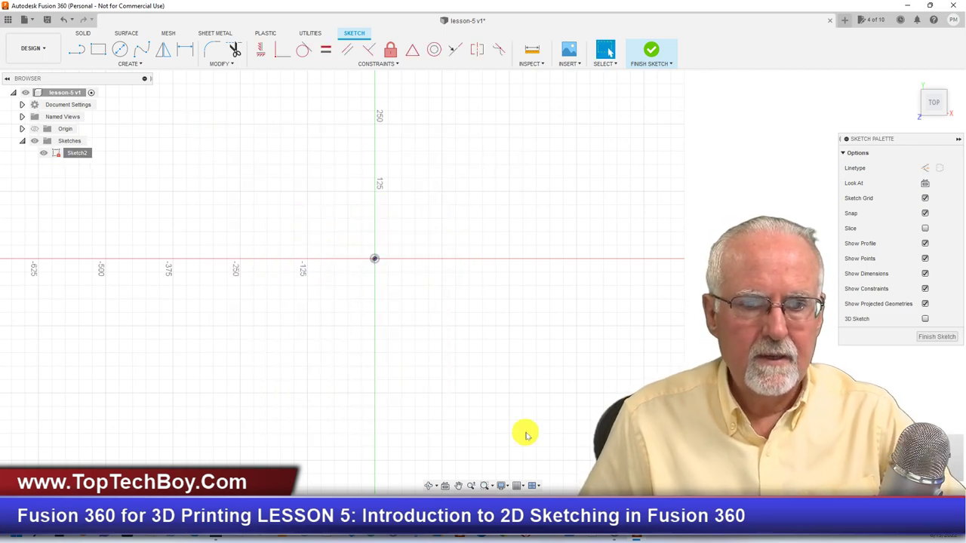
pyautogui.click(77, 49)
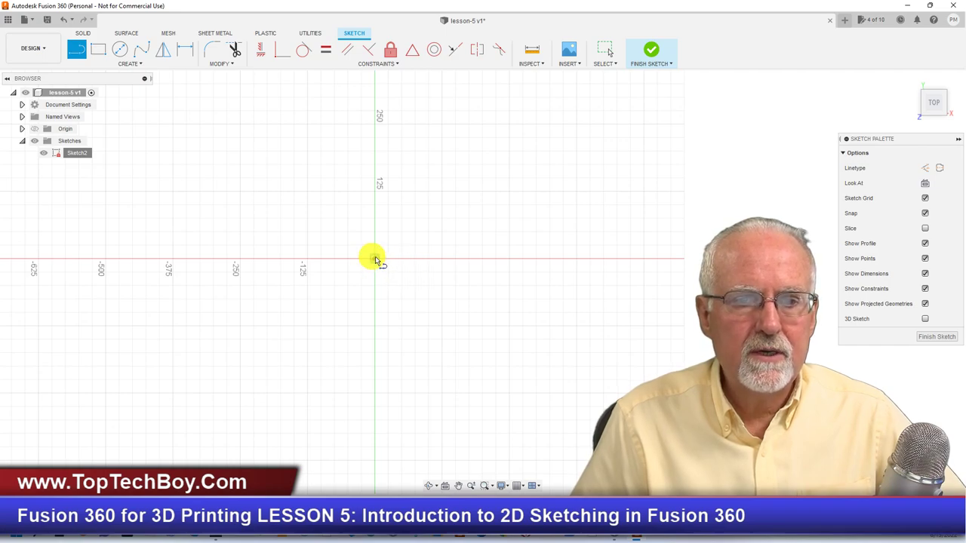
pyautogui.click(376, 259)
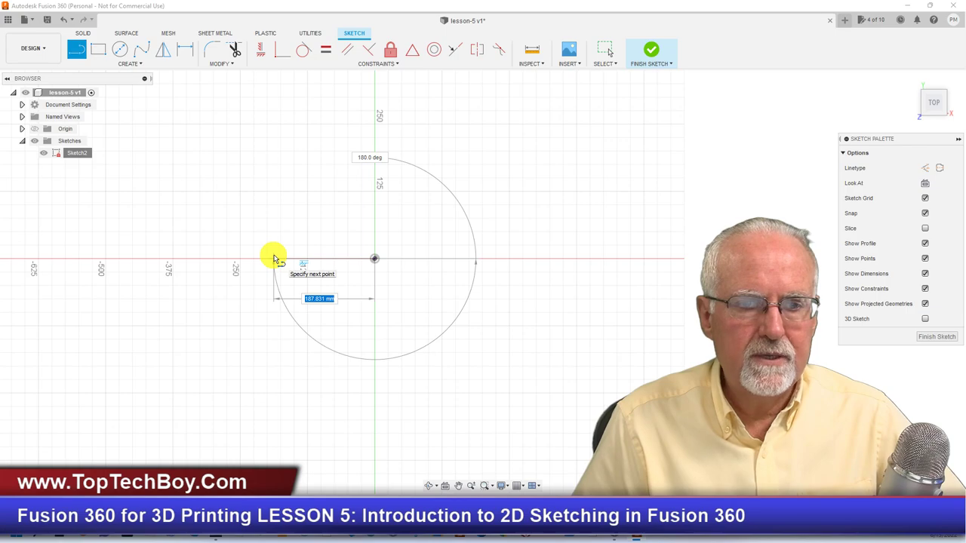
pyautogui.write('125')
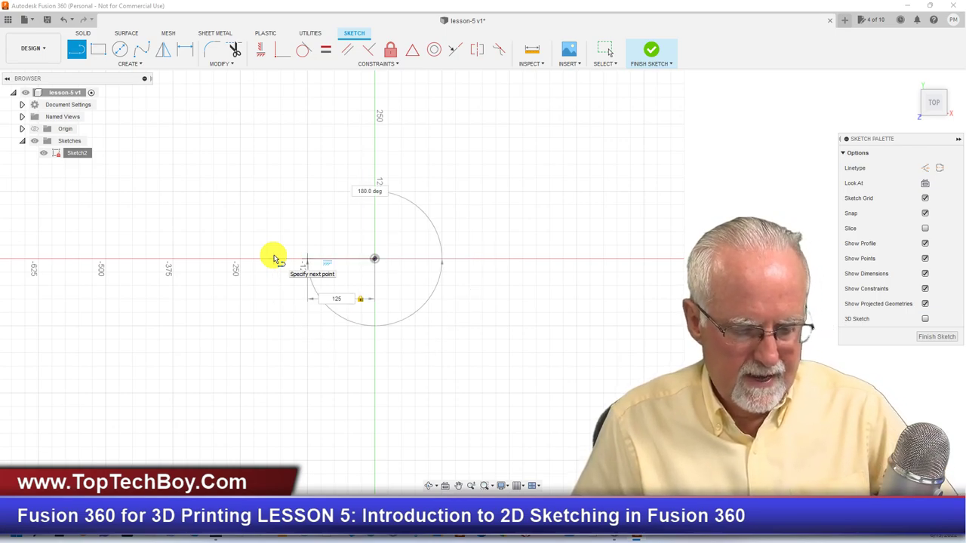
pyautogui.press('Return')
pyautogui.press('Escape')
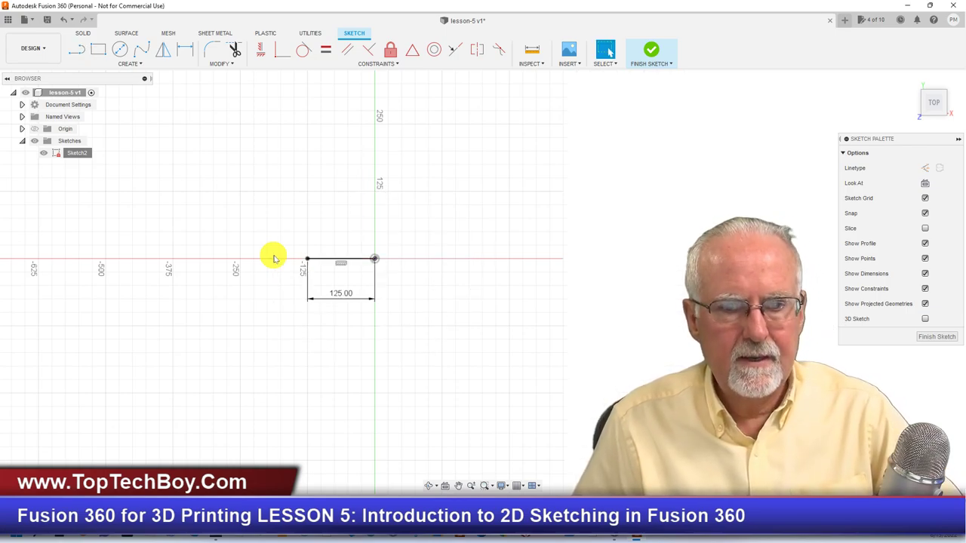
pyautogui.click(327, 262)
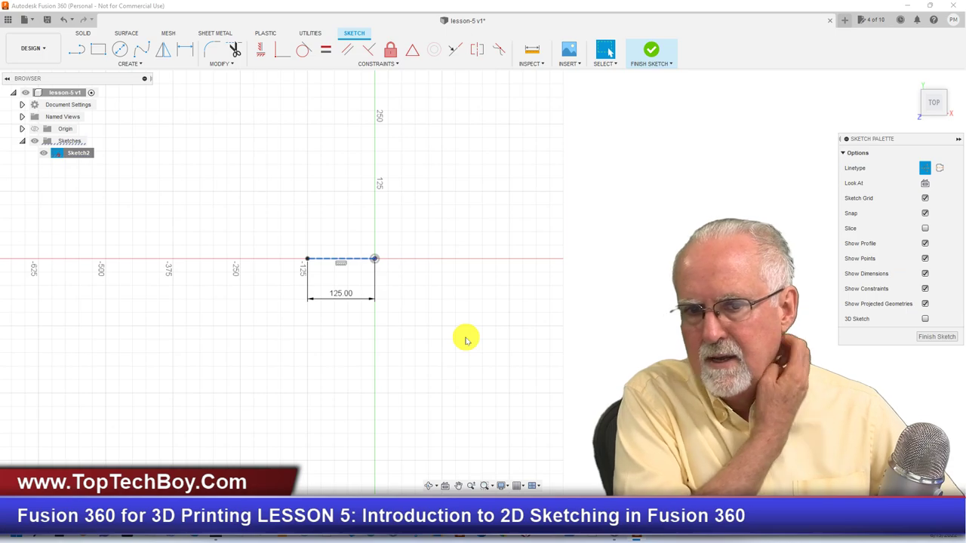
# Draw a 400 mm diameter circle centred on the origin.
pyautogui.click(120, 49)
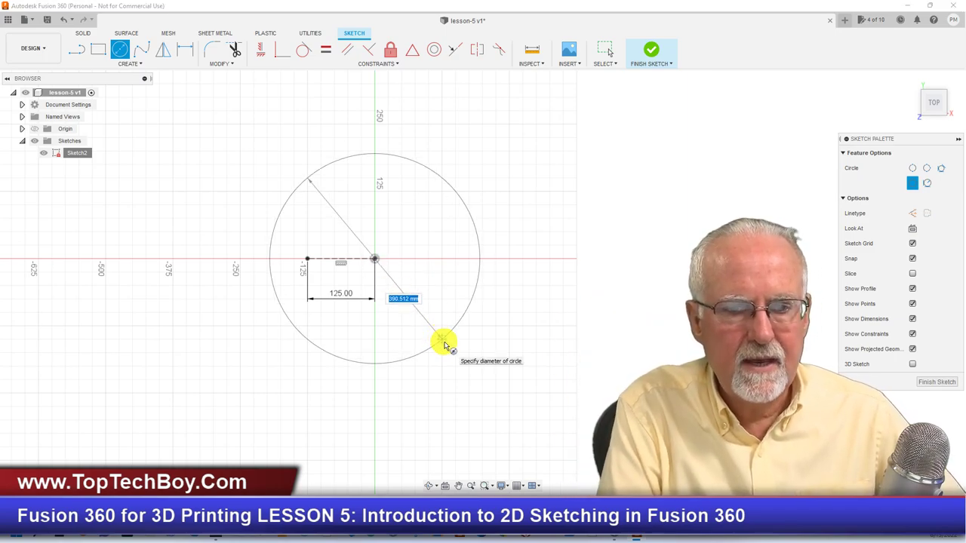
pyautogui.write('400')
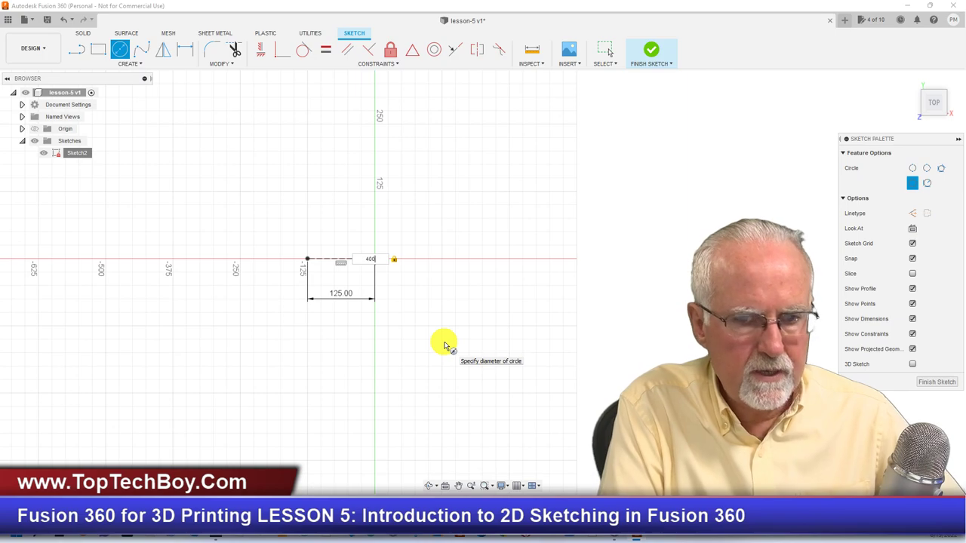
pyautogui.press('Tab')
pyautogui.press('Return')
pyautogui.press('Escape')
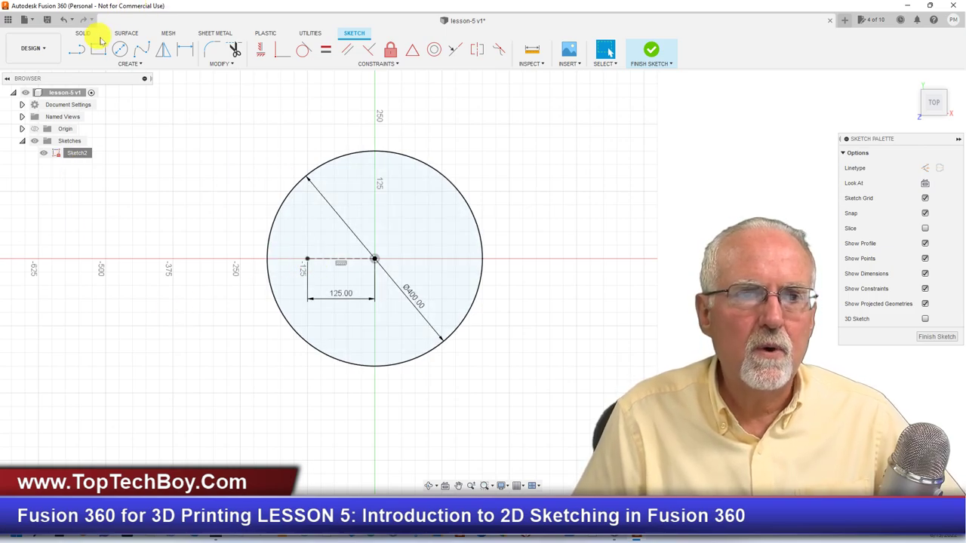
# Draw a 75 mm diameter circle at the 125 mm line's left end.
pyautogui.click(120, 50)
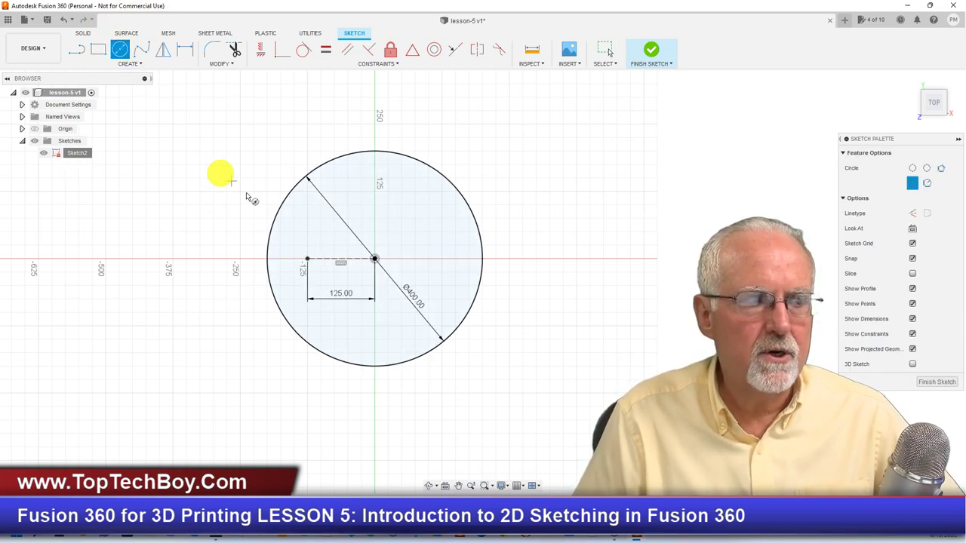
pyautogui.click(307, 260)
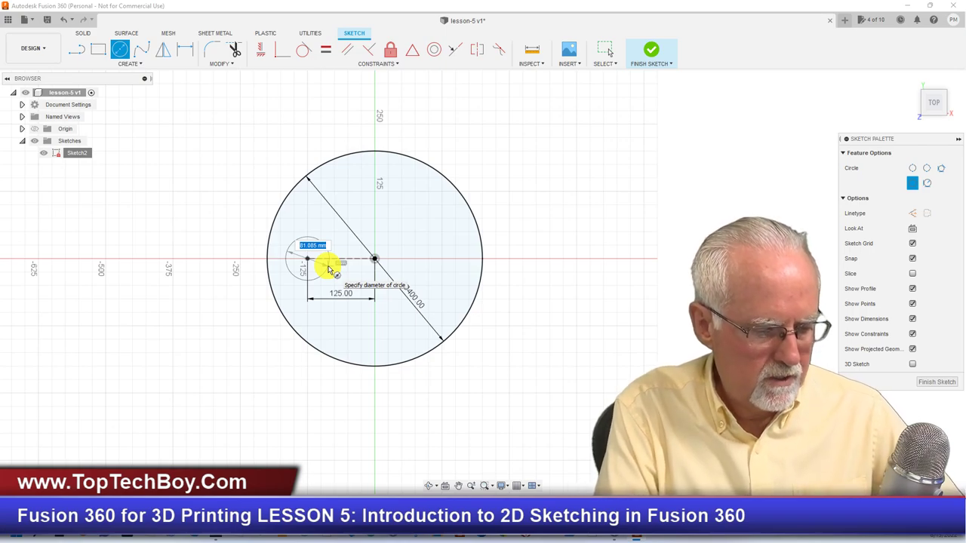
pyautogui.write('75')
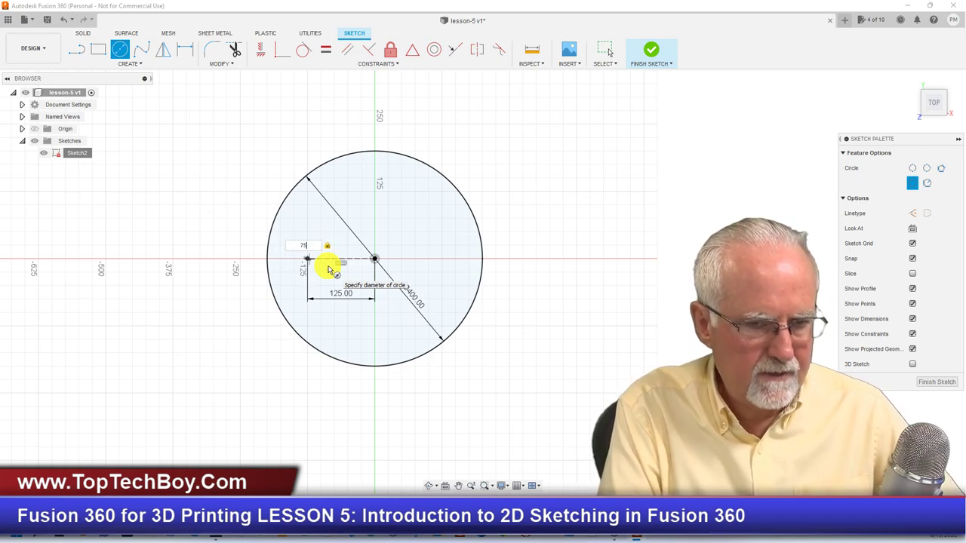
pyautogui.press('Return')
pyautogui.press('Escape')
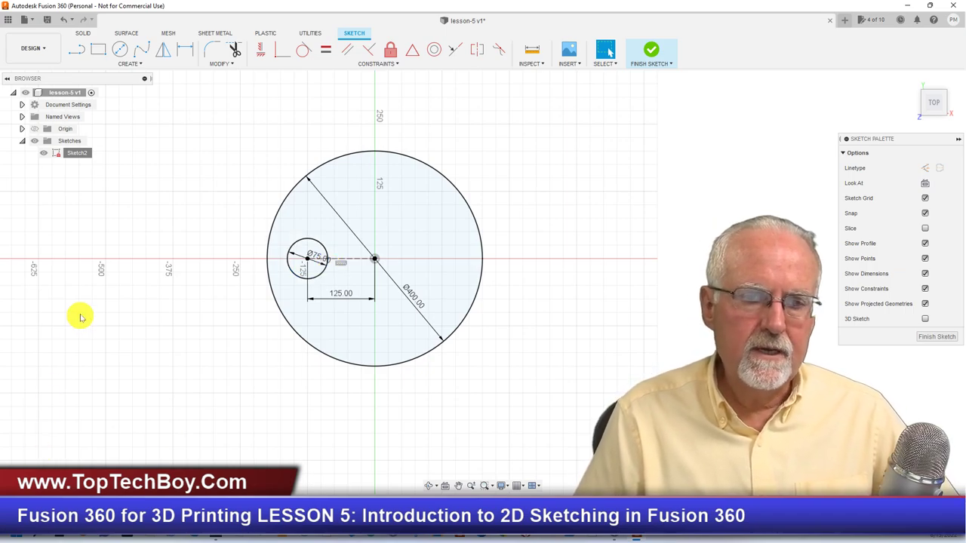
pyautogui.click(308, 243)
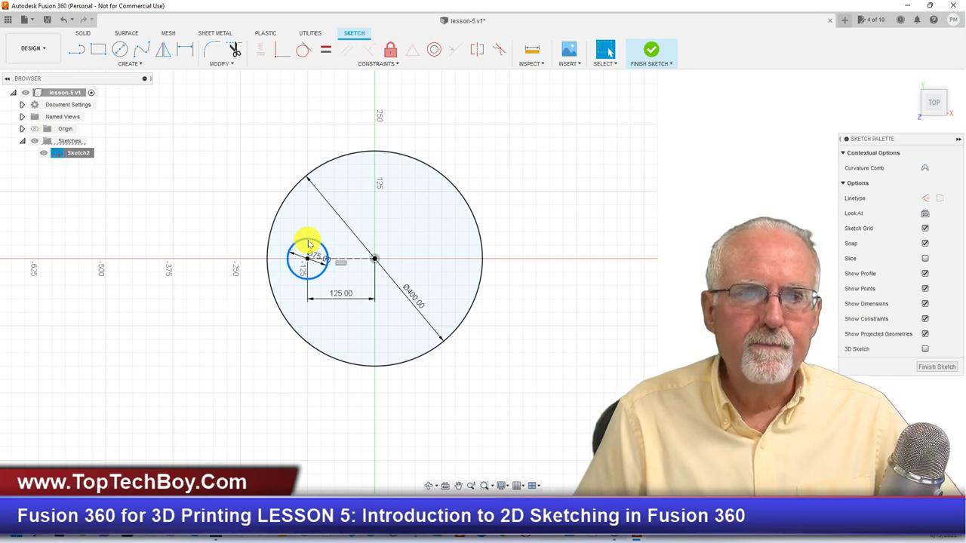
pyautogui.press('Escape')
# Circular-pattern the Ø75 circle 8 times around the disk centre and finish the sketch.
pyautogui.click(138, 64)
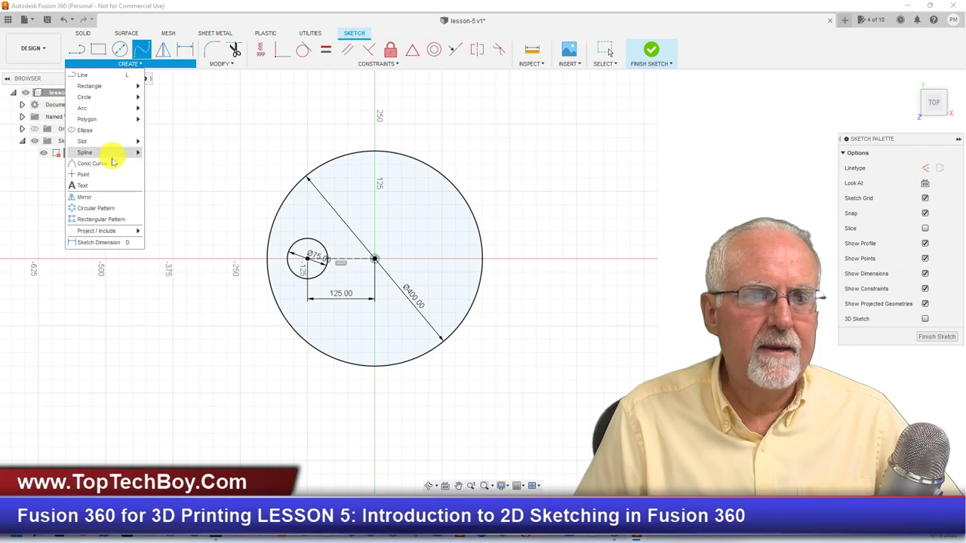
pyautogui.click(102, 207)
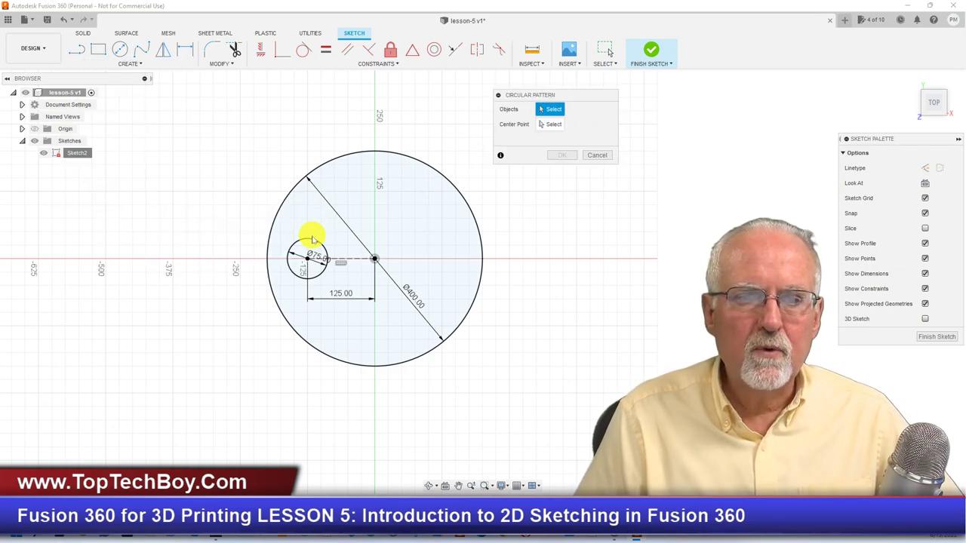
pyautogui.click(310, 244)
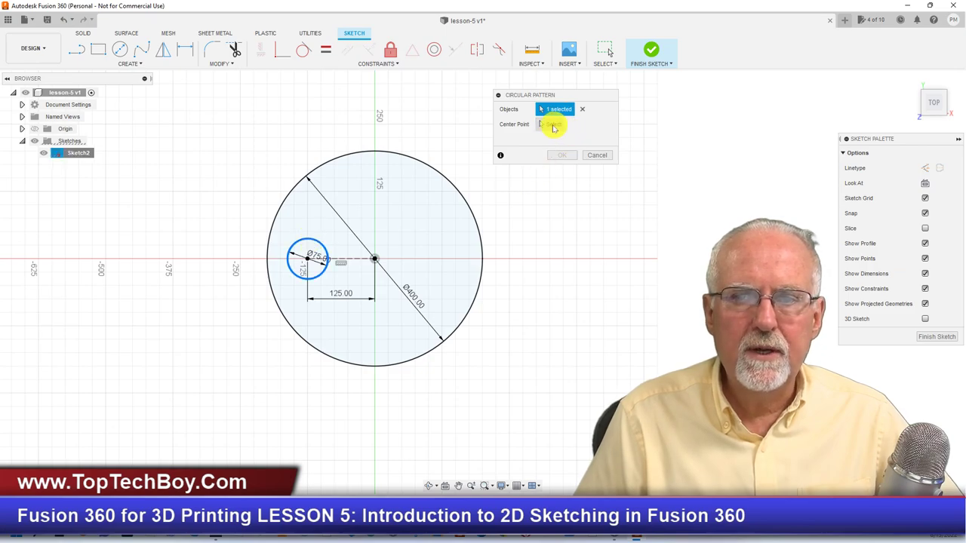
pyautogui.click(548, 126)
pyautogui.click(374, 259)
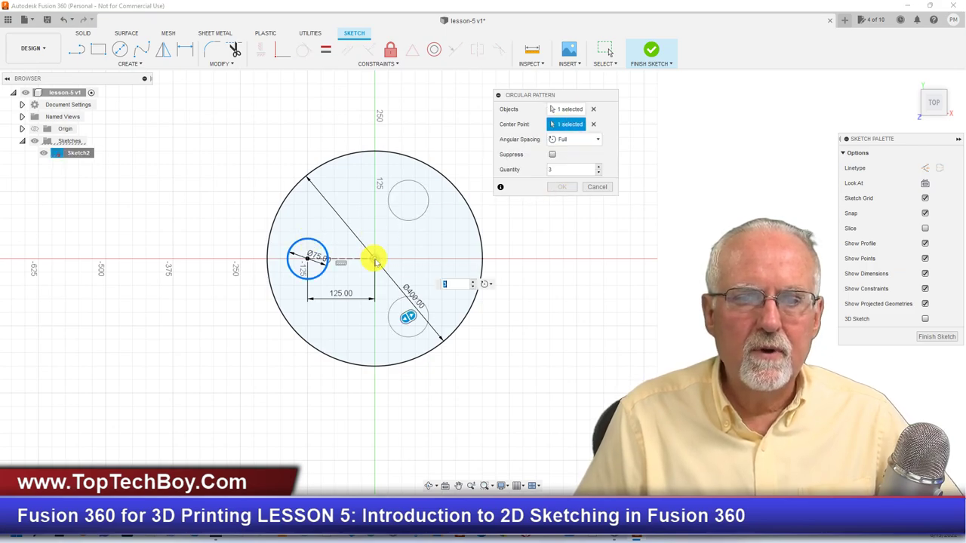
pyautogui.click(562, 169)
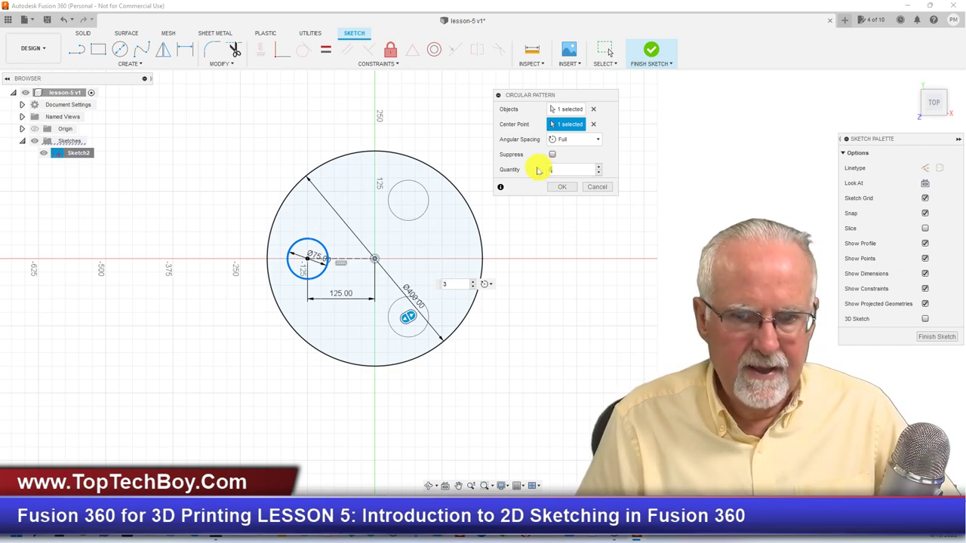
pyautogui.write('8')
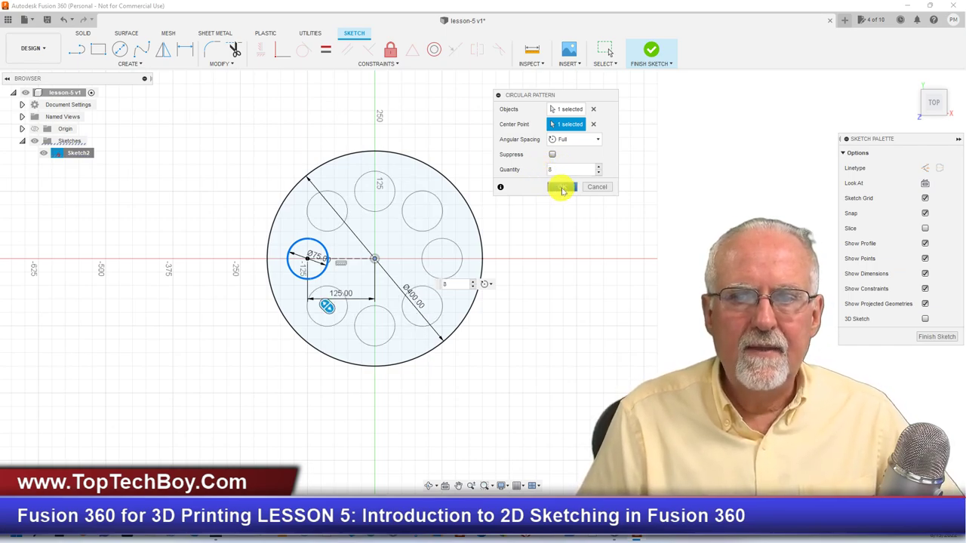
pyautogui.click(562, 188)
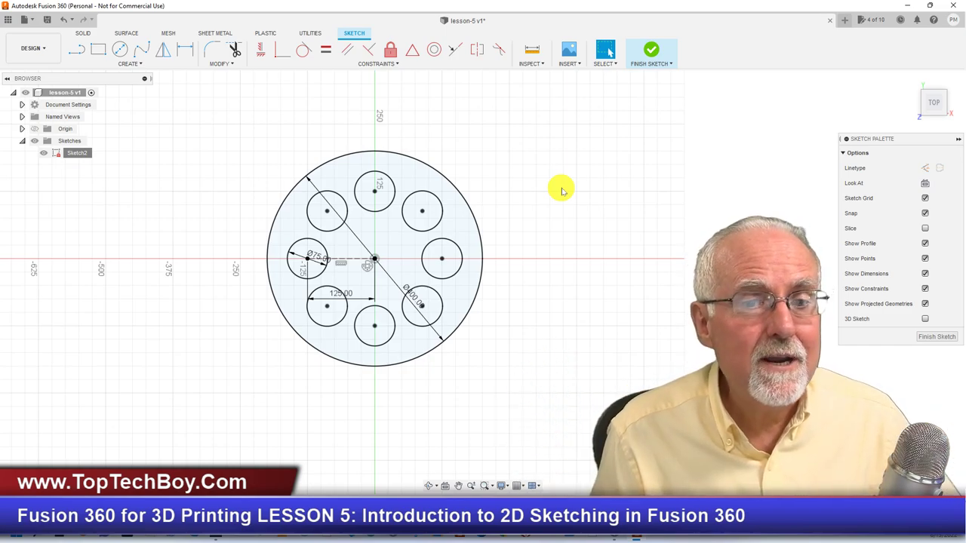
pyautogui.click(930, 336)
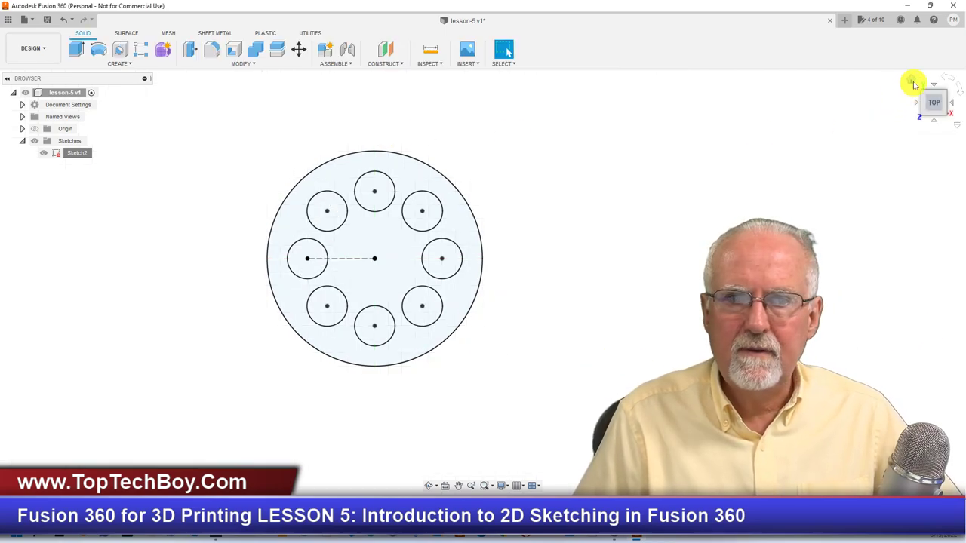
# Toggle Sketch2's visibility off and on and return to the Home 3D view.
pyautogui.click(43, 156)
pyautogui.click(43, 153)
pyautogui.click(43, 153)
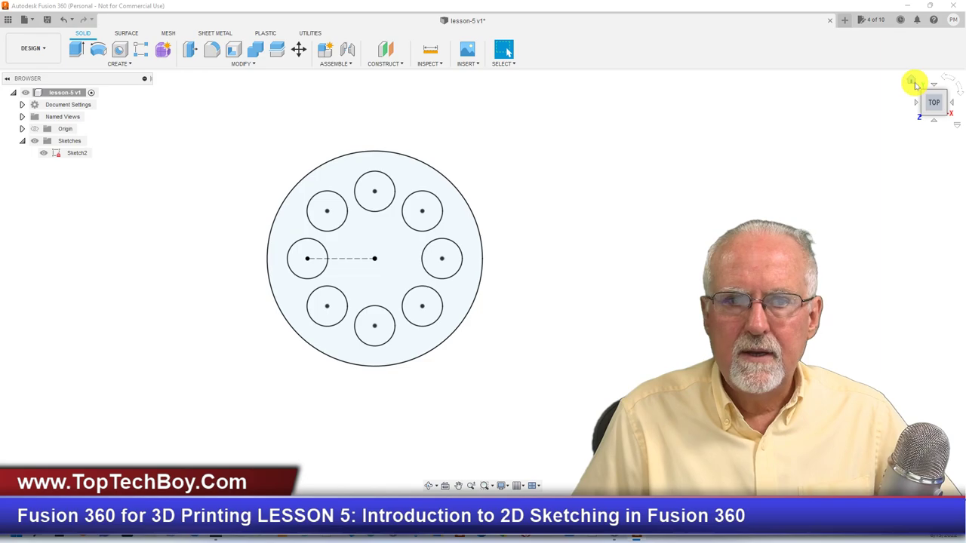
pyautogui.click(912, 82)
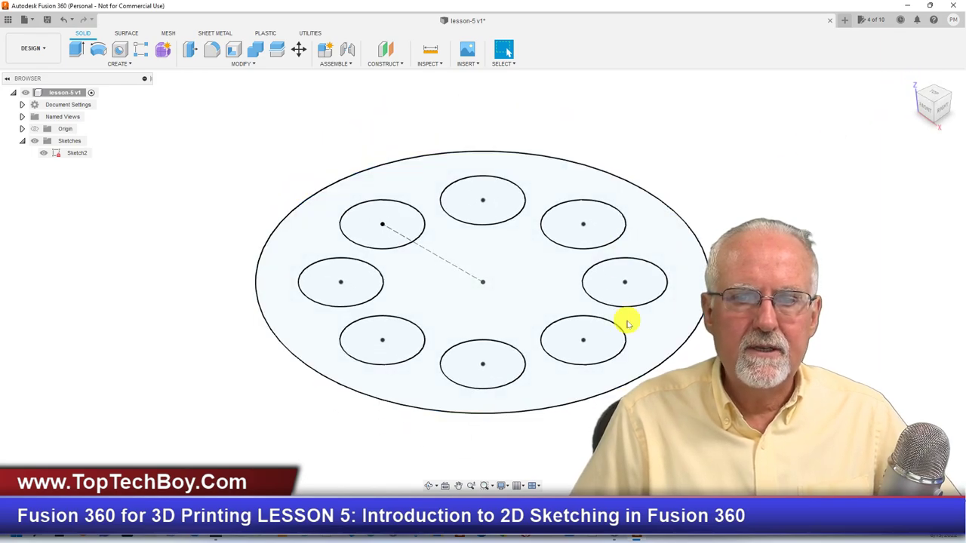
pyautogui.scroll(-3, 626, 323)
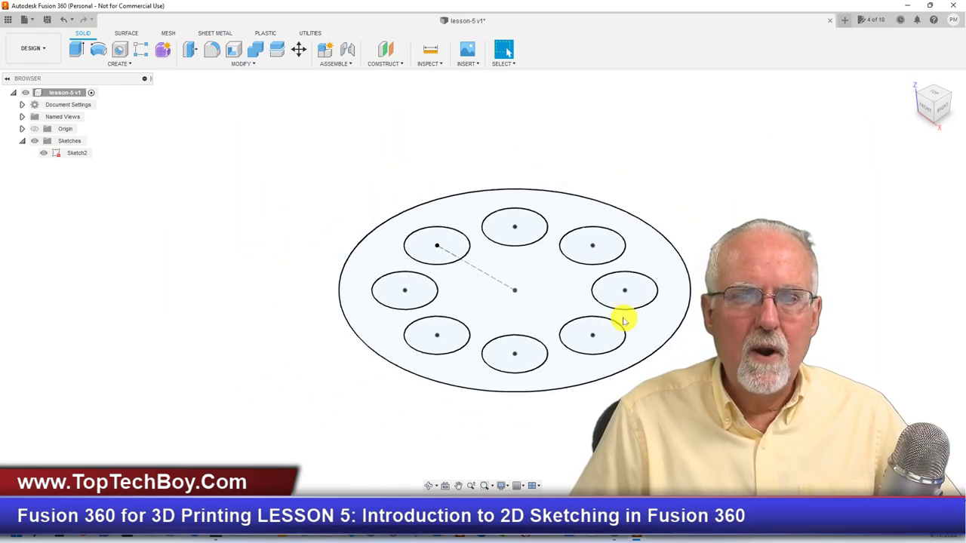
# Select the eight Ø75 circle profiles around the ring.
pyautogui.click(390, 288)
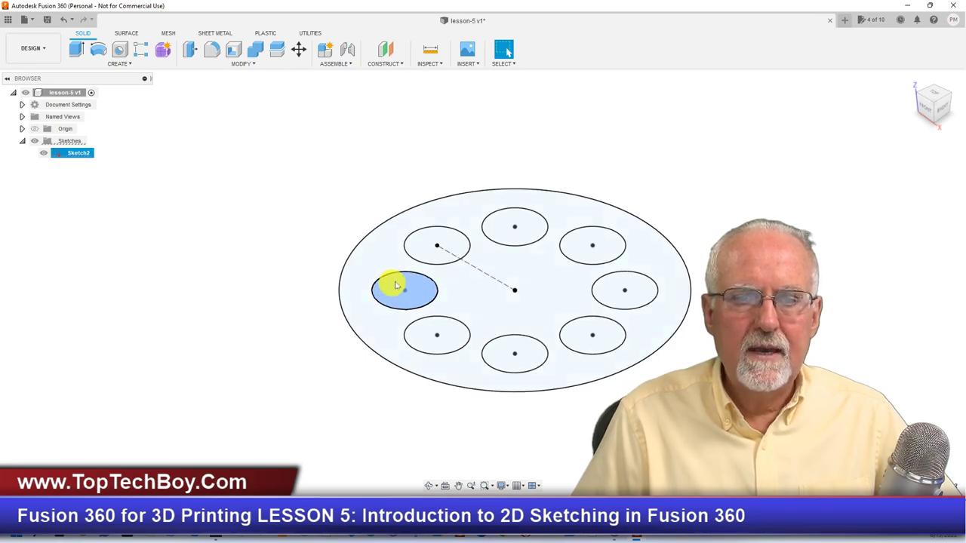
pyautogui.click(453, 243)
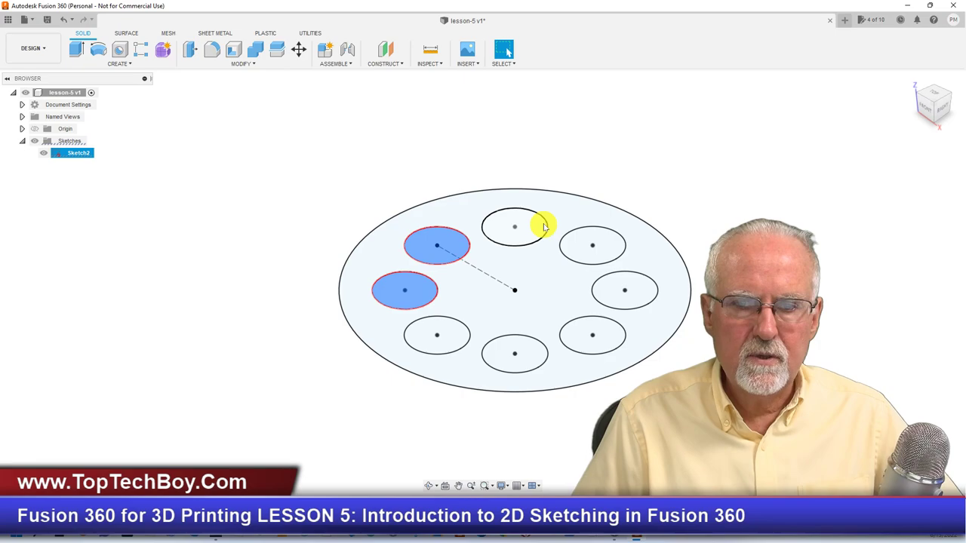
pyautogui.click(543, 226)
pyautogui.click(596, 256)
pyautogui.click(613, 290)
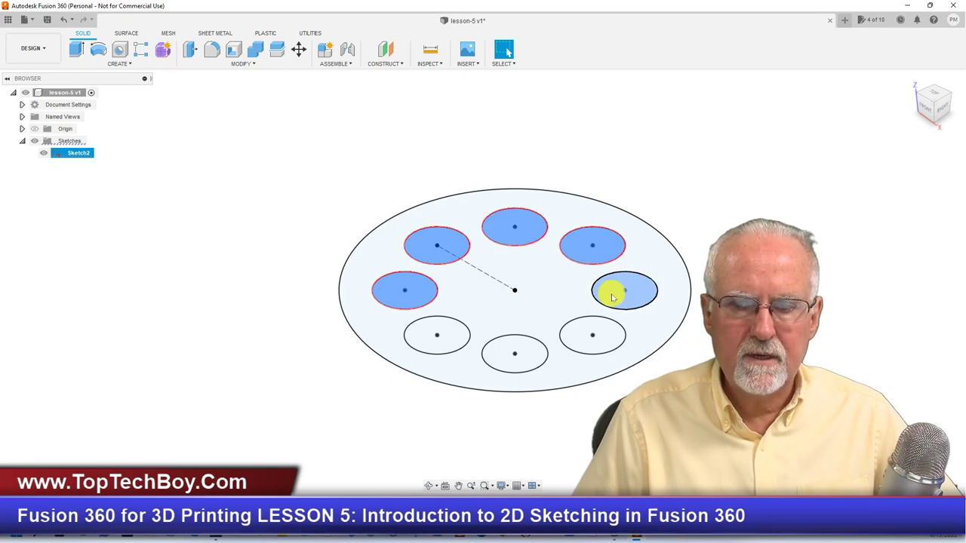
pyautogui.click(590, 348)
pyautogui.click(514, 352)
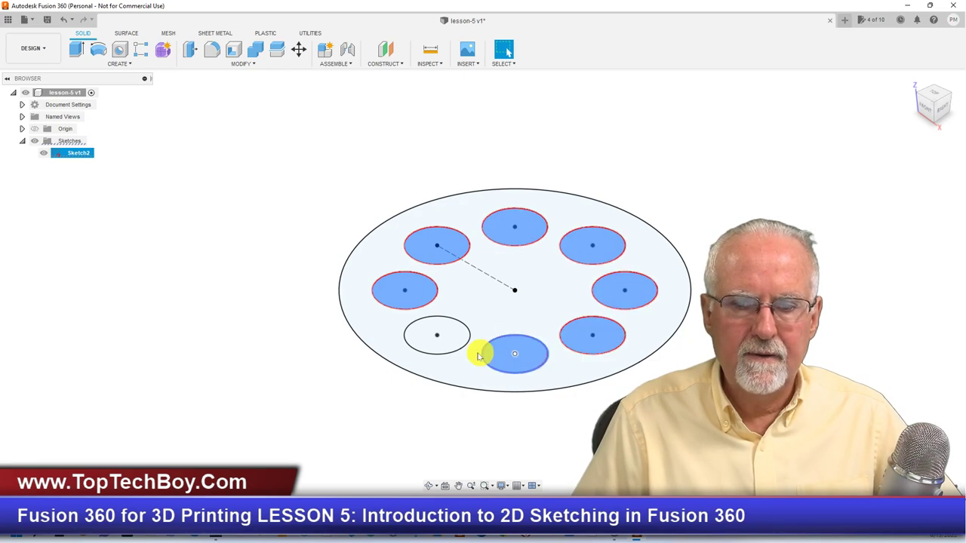
pyautogui.click(451, 346)
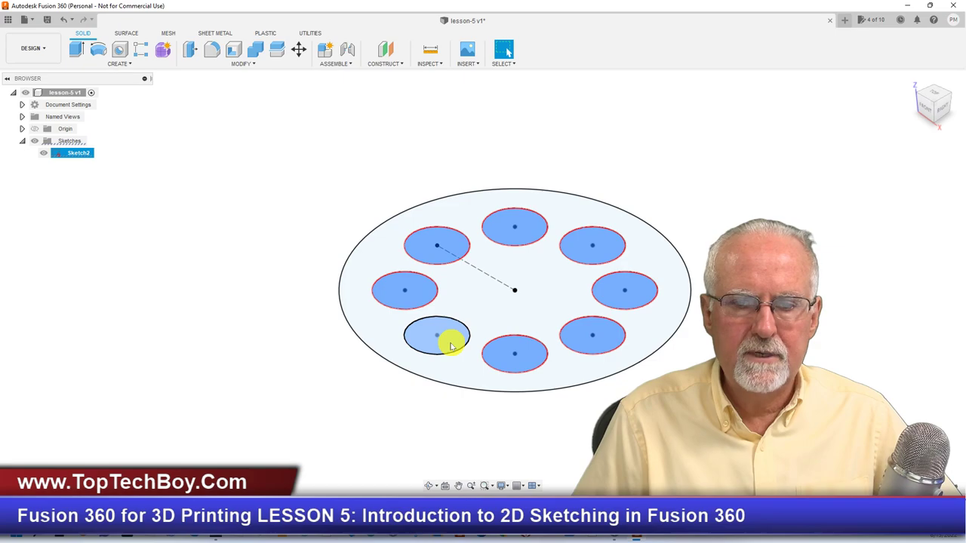
# Extrude the eight circle profiles 150 mm as new cylinder bodies.
pyautogui.click(80, 59)
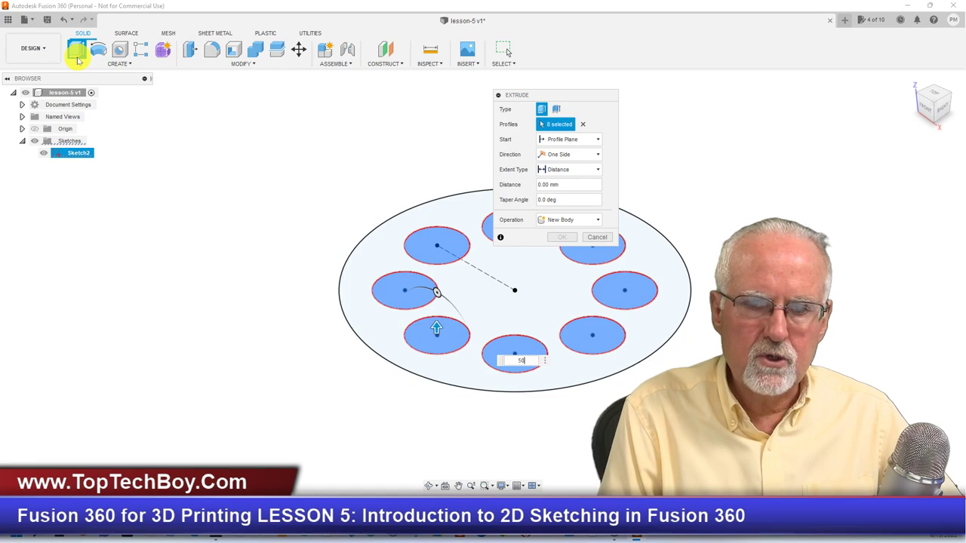
pyautogui.write('50')
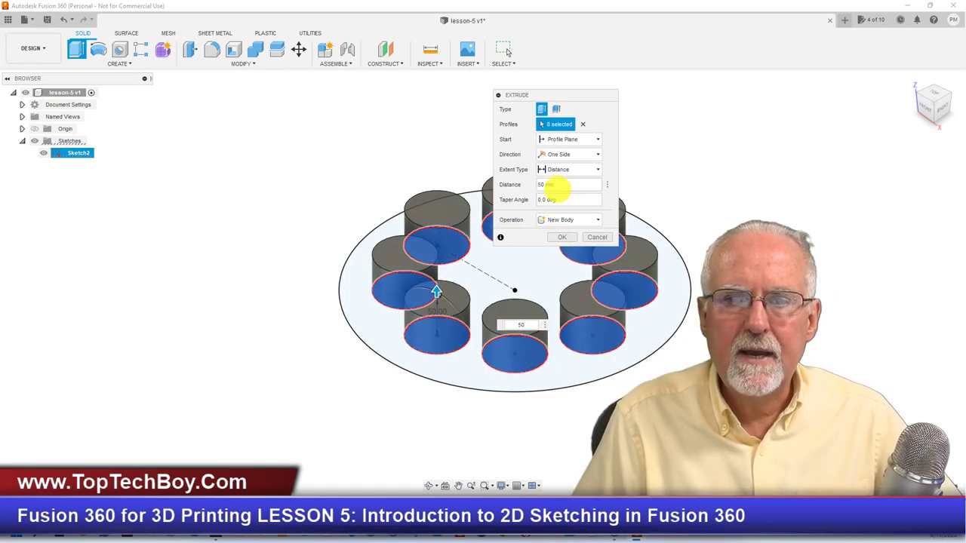
pyautogui.click(548, 184)
pyautogui.write('15')
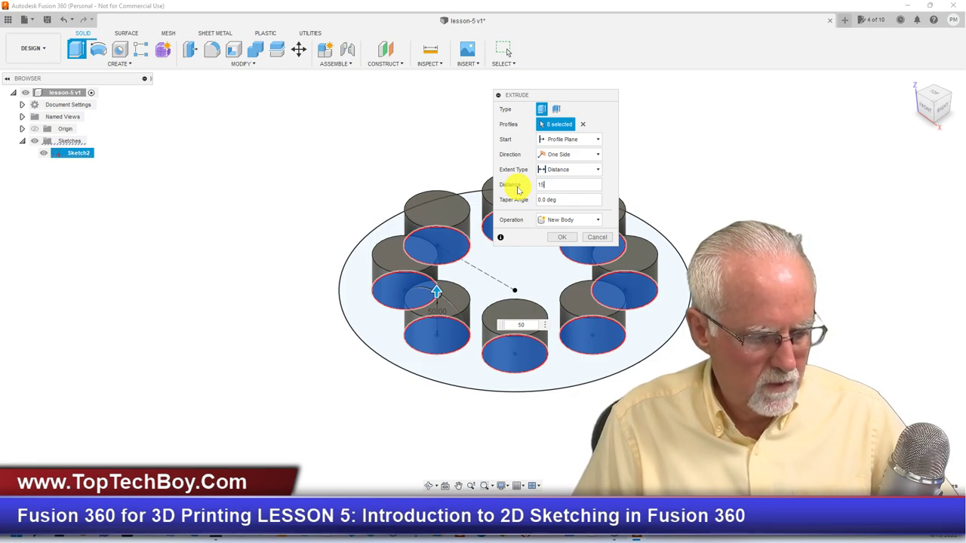
pyautogui.write('0')
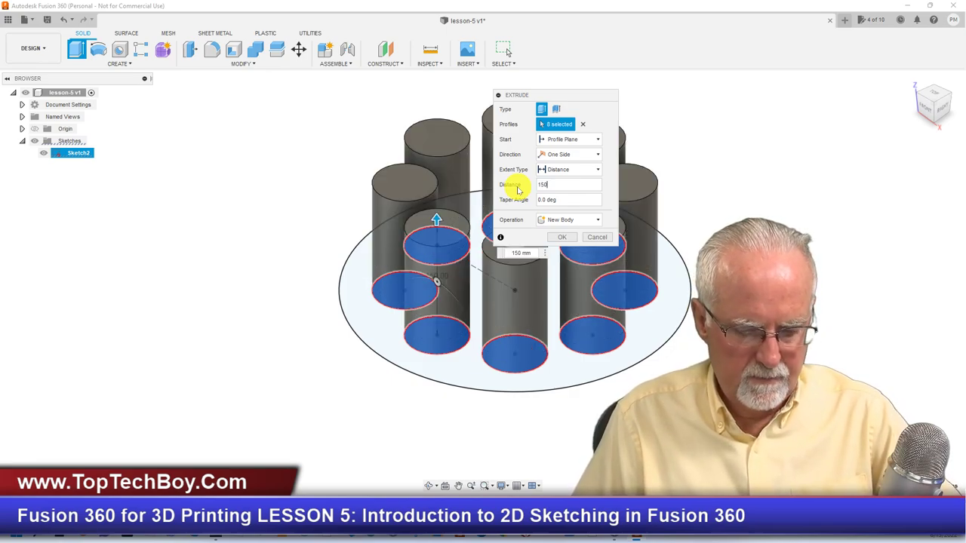
pyautogui.press('Return')
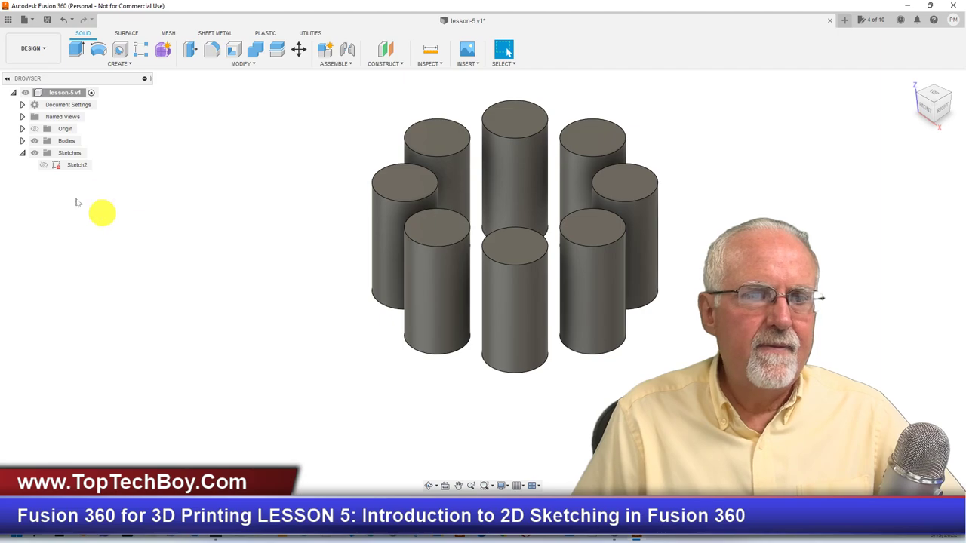
pyautogui.click(45, 167)
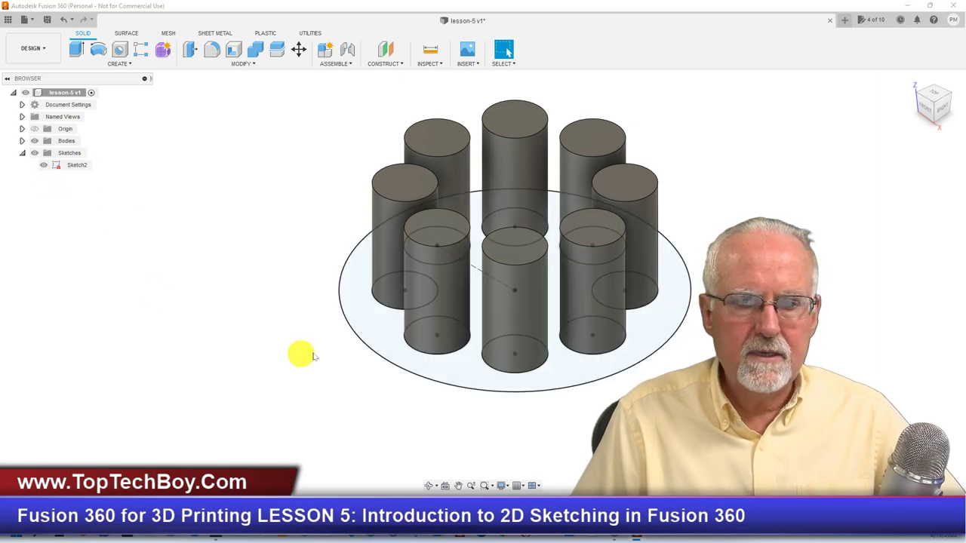
# Extrude the Ø400 disk profile 50 mm, joined to the eight cylinders.
pyautogui.click(378, 336)
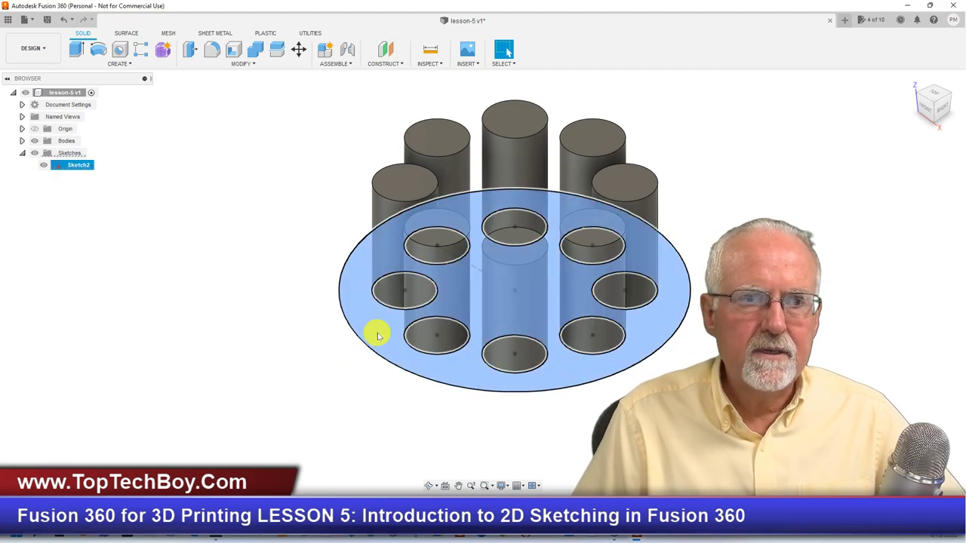
pyautogui.click(78, 51)
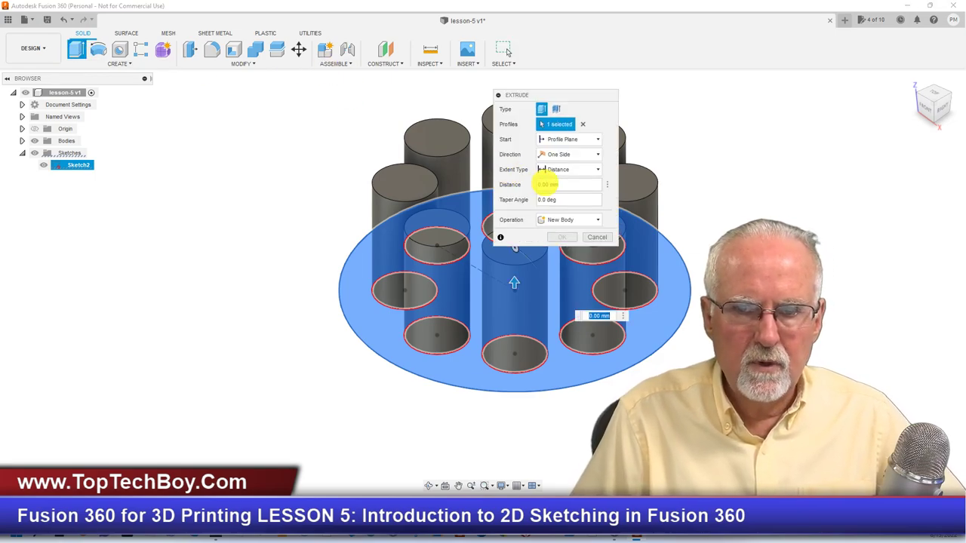
pyautogui.moveTo(564, 187); pyautogui.dragTo(536, 184)
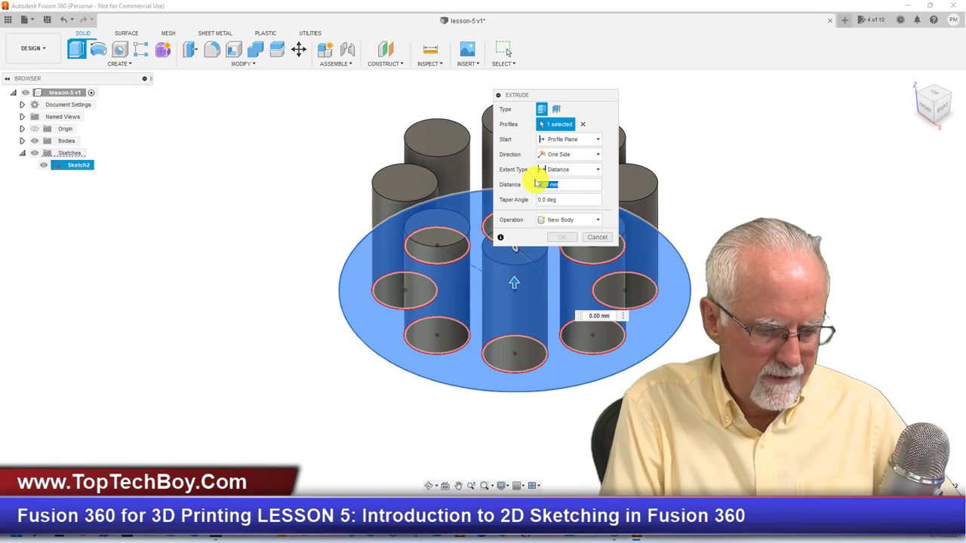
pyautogui.write('50')
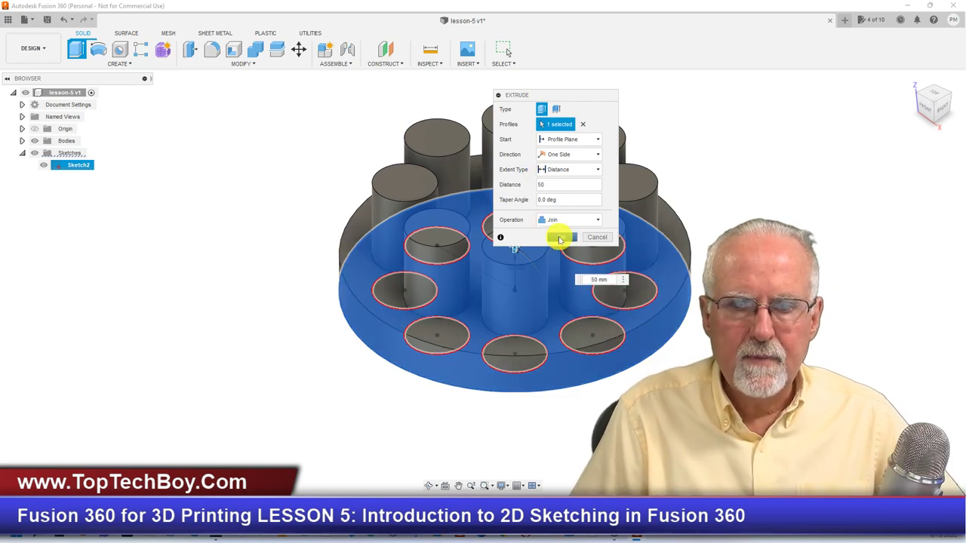
pyautogui.click(563, 237)
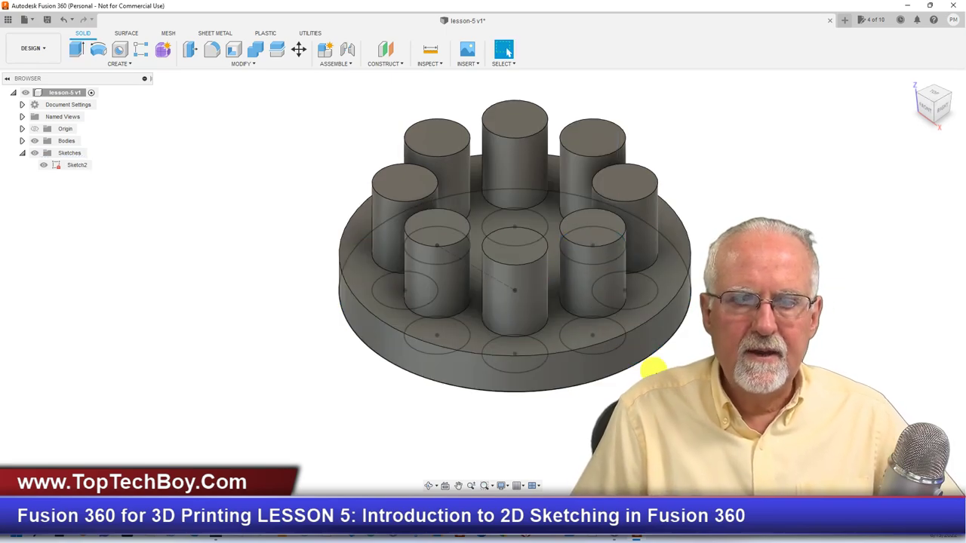
# Hide Sketch2 and orbit to inspect the base plate with its posts.
pyautogui.click(43, 164)
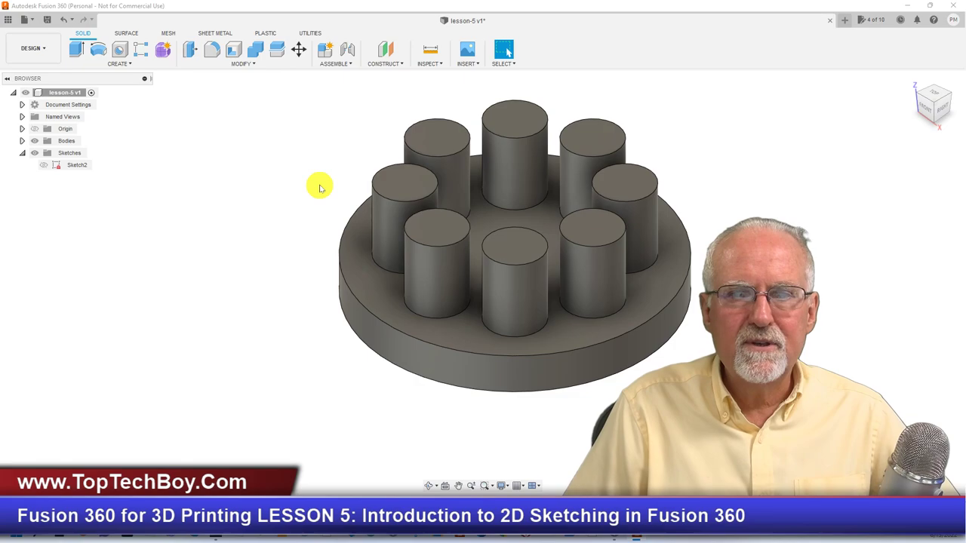
pyautogui.click(426, 486)
pyautogui.moveTo(437, 257); pyautogui.dragTo(603, 172)
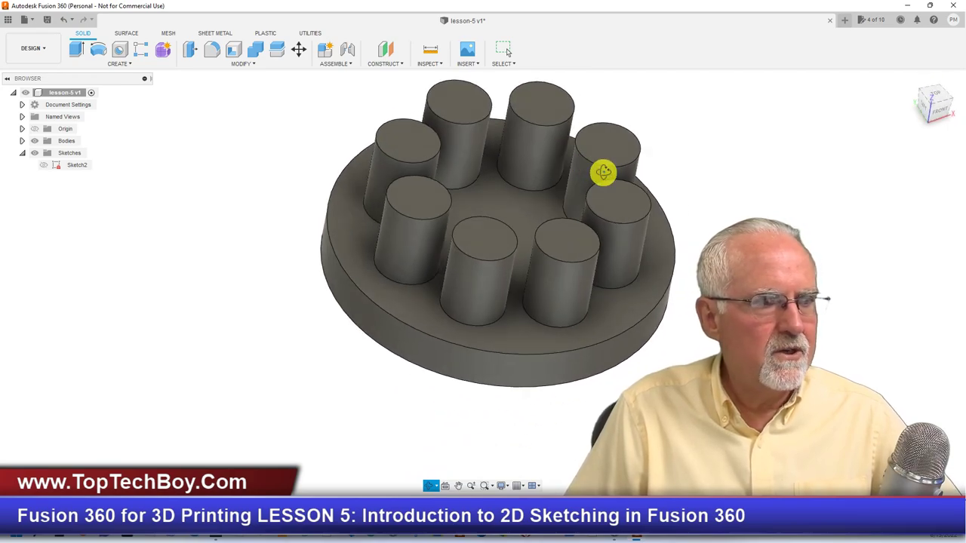
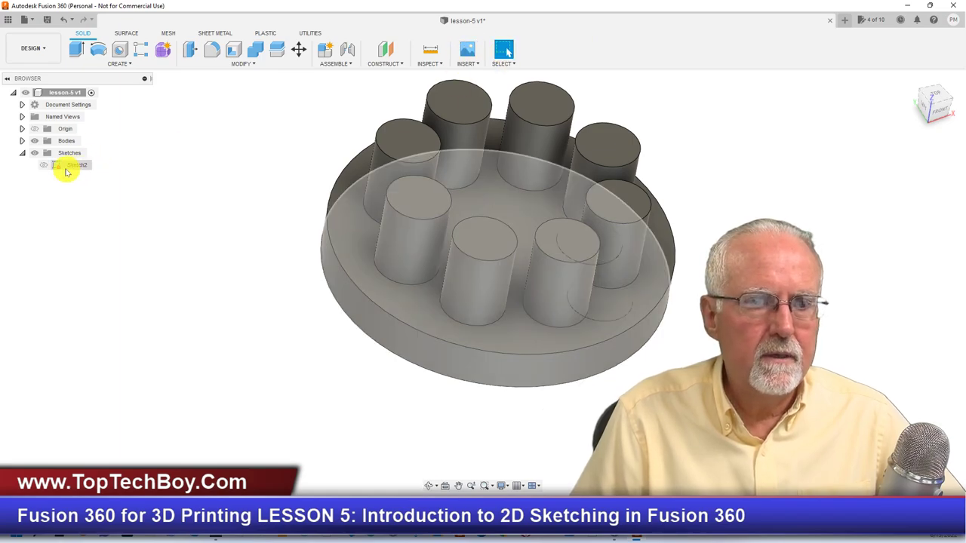
# Reopen Sketch2 and change the outer base circle diameter from 400 mm to 500 mm.
pyautogui.rightClick(67, 168)
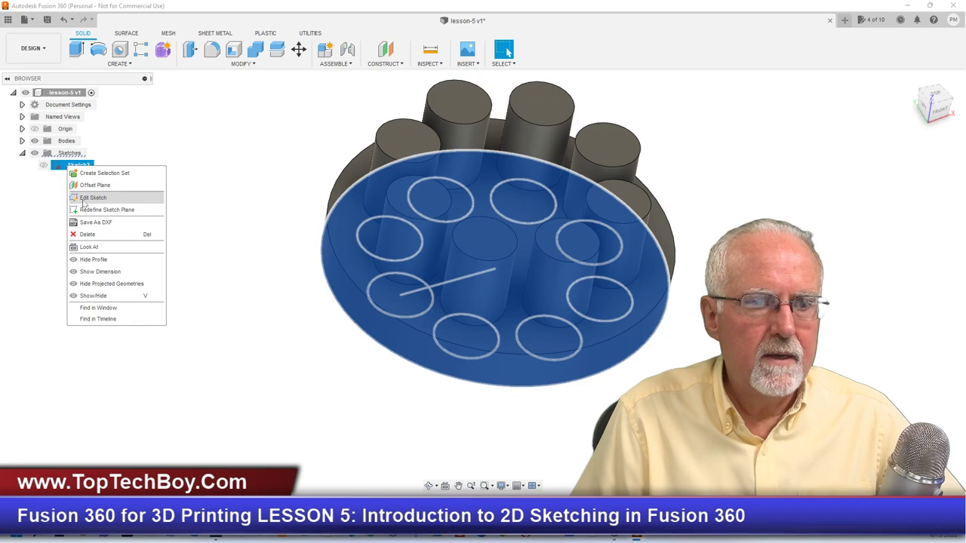
pyautogui.click(83, 199)
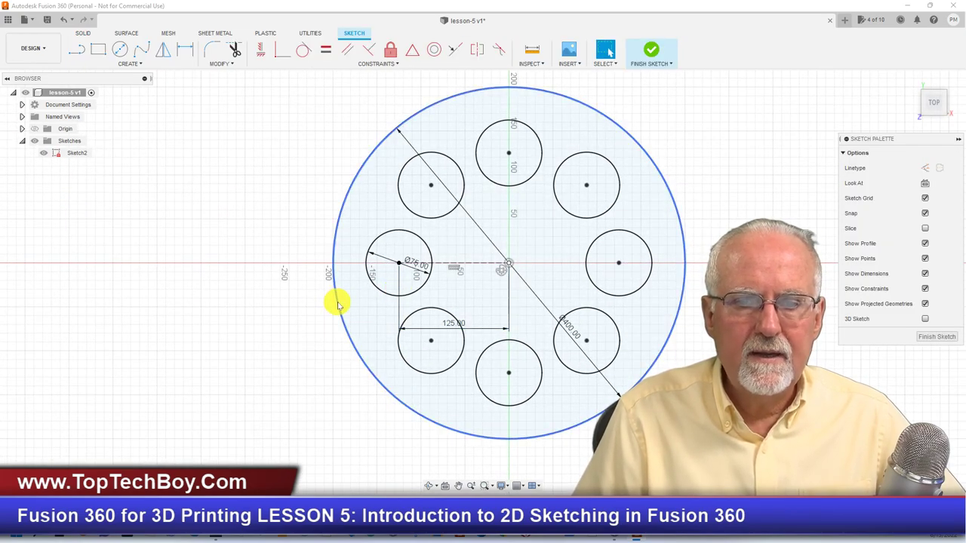
pyautogui.click(335, 303)
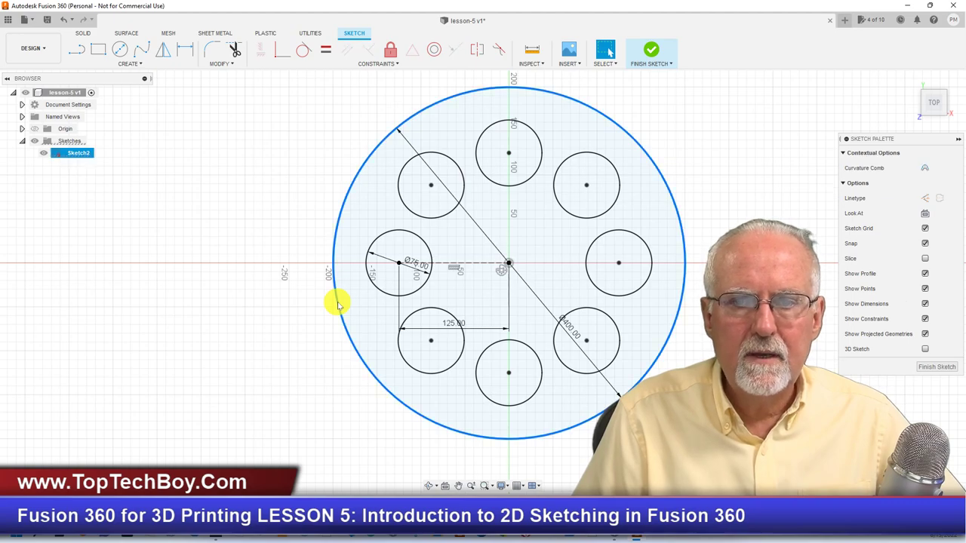
pyautogui.moveTo(575, 327); pyautogui.dragTo(222, 169)
pyautogui.doubleClick(212, 156)
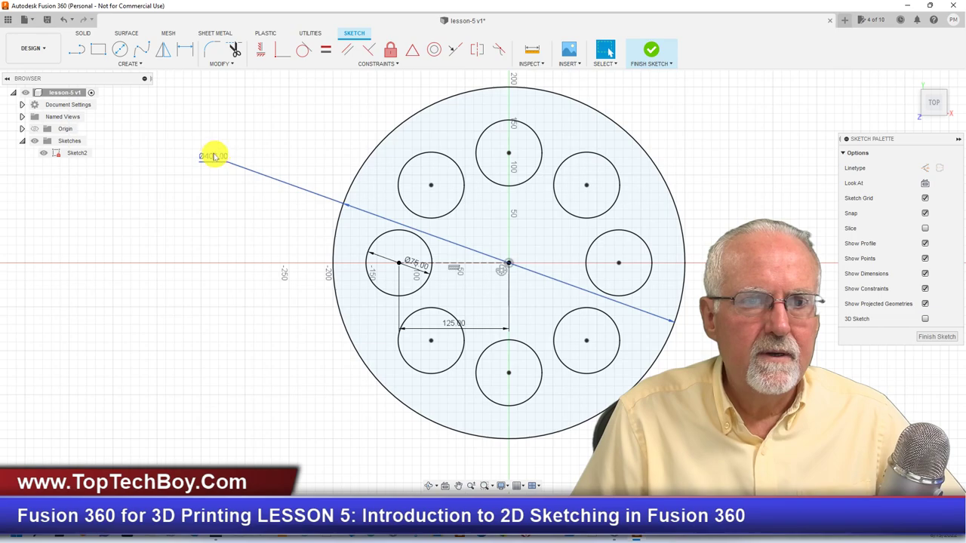
pyautogui.write('500')
pyautogui.press('Return')
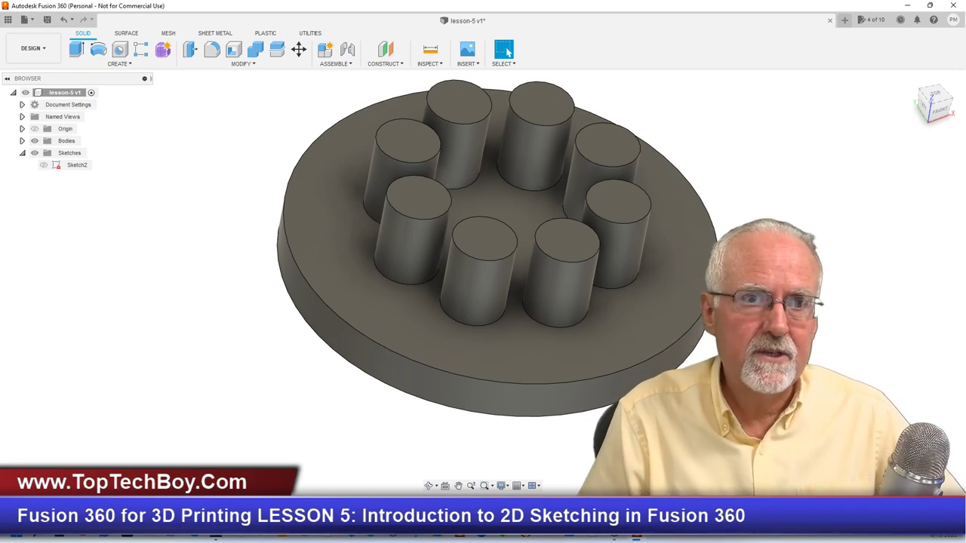
# Reopen Sketch2, move the Ø75 peg label aside and mistakenly enter 5 as its diameter.
pyautogui.rightClick(78, 166)
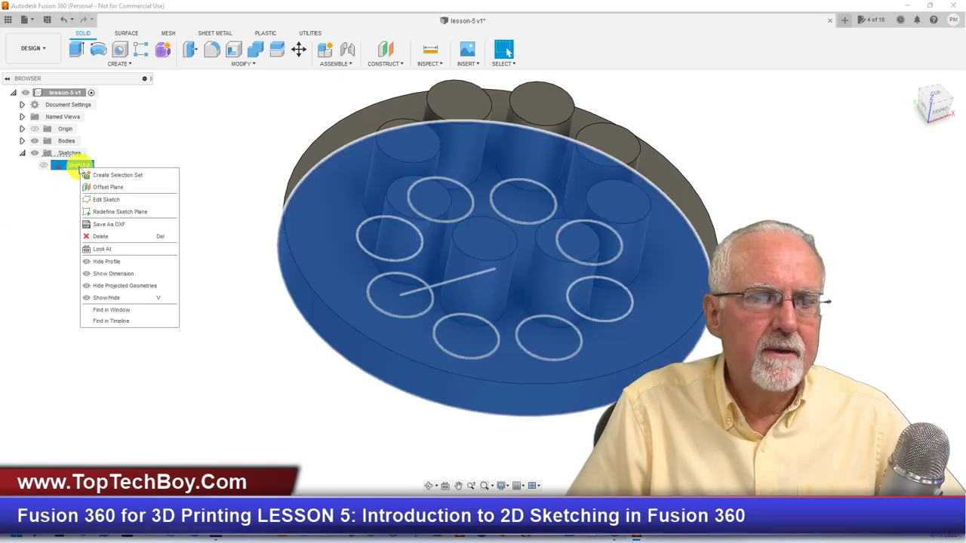
pyautogui.click(106, 201)
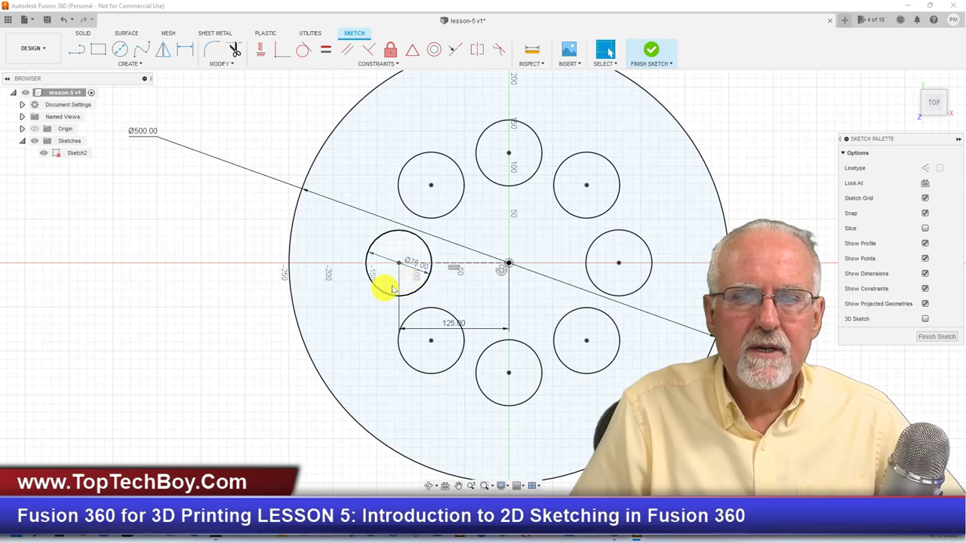
pyautogui.click(416, 264)
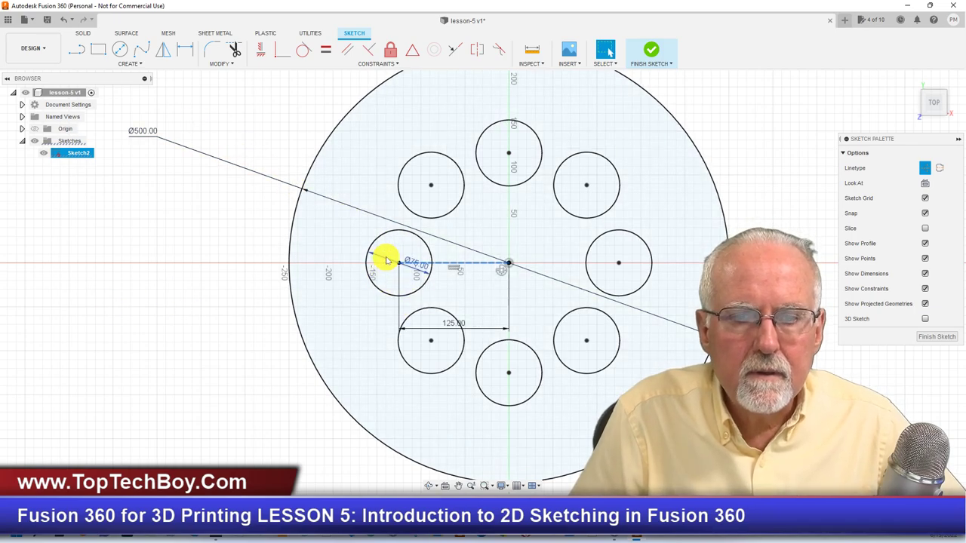
pyautogui.moveTo(385, 258); pyautogui.dragTo(192, 389)
pyautogui.click(193, 388)
pyautogui.write('50')
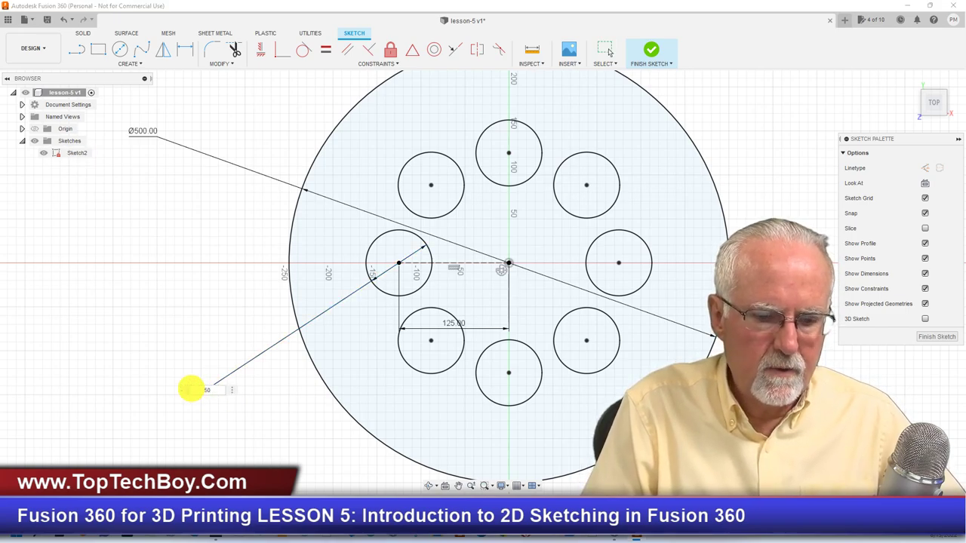
pyautogui.press('Return')
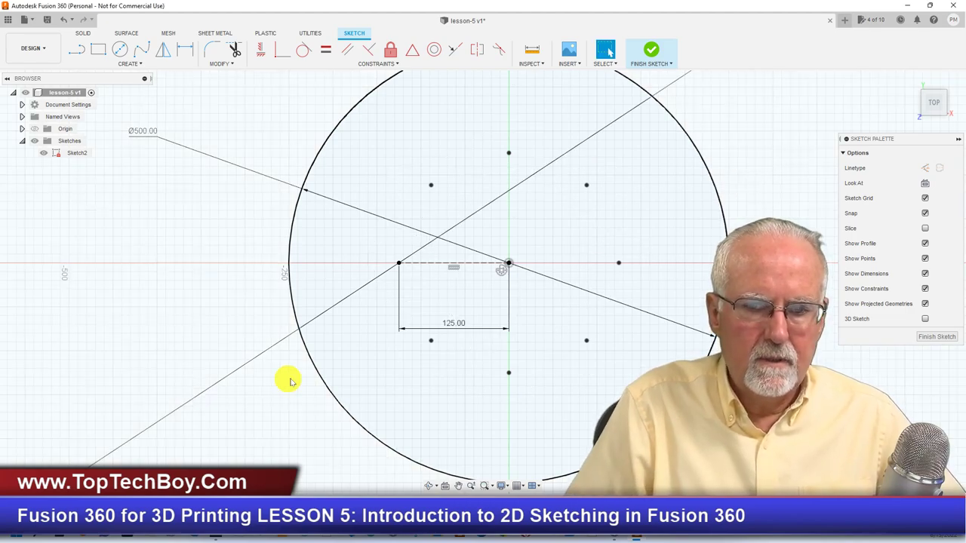
# Undo the wrong entry and set the peg circle diameter to 50 mm.
pyautogui.click(63, 19)
pyautogui.doubleClick(193, 386)
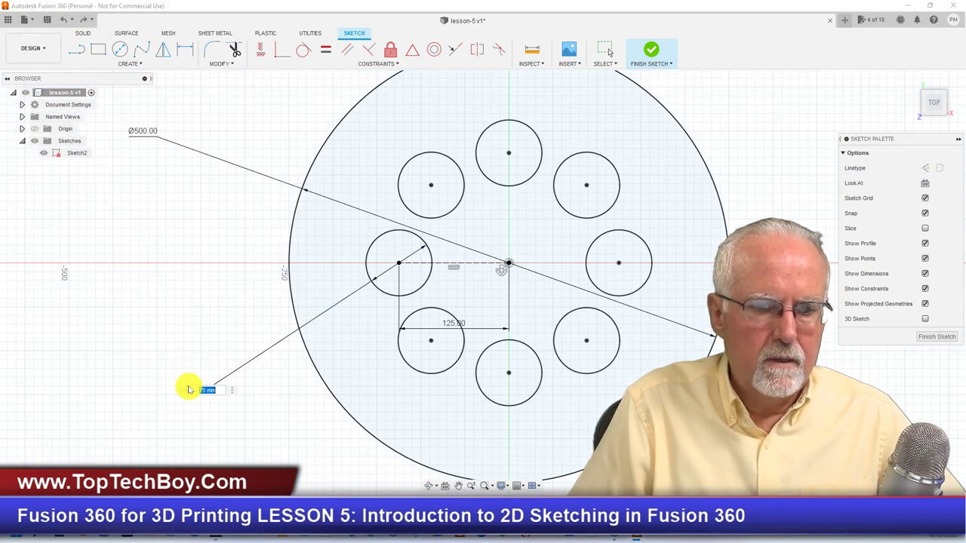
pyautogui.write('50')
pyautogui.press('Return')
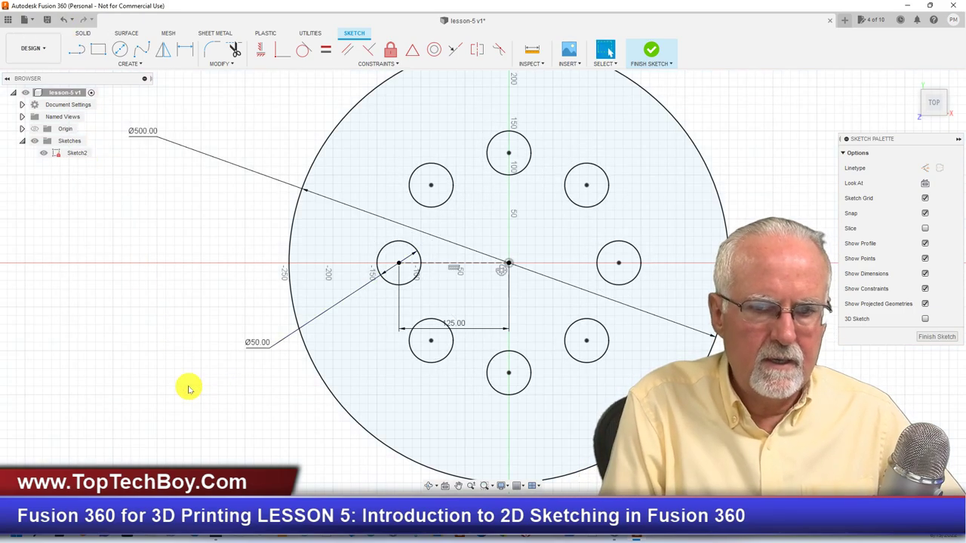
# Change the peg spacing dimension from 125 mm to 175 mm.
pyautogui.click(474, 265)
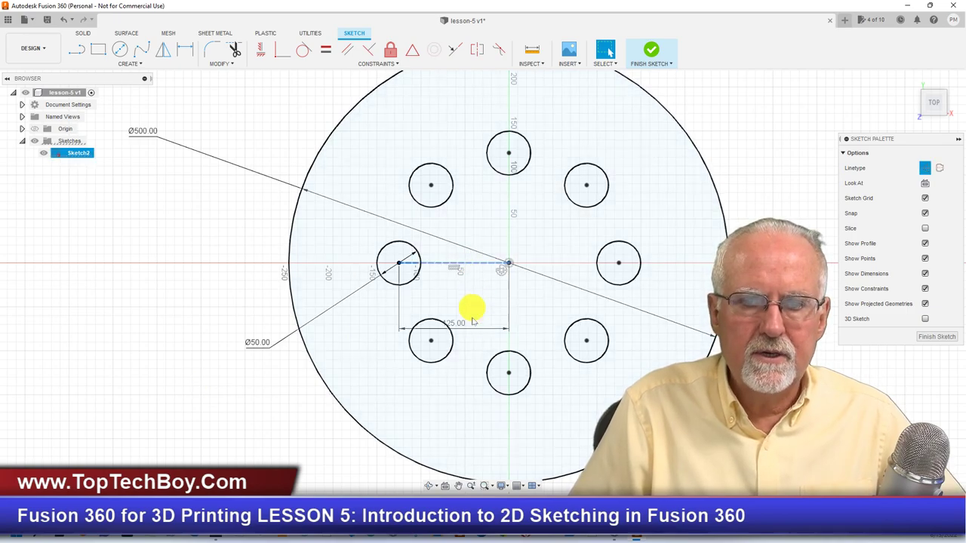
pyautogui.click(458, 273)
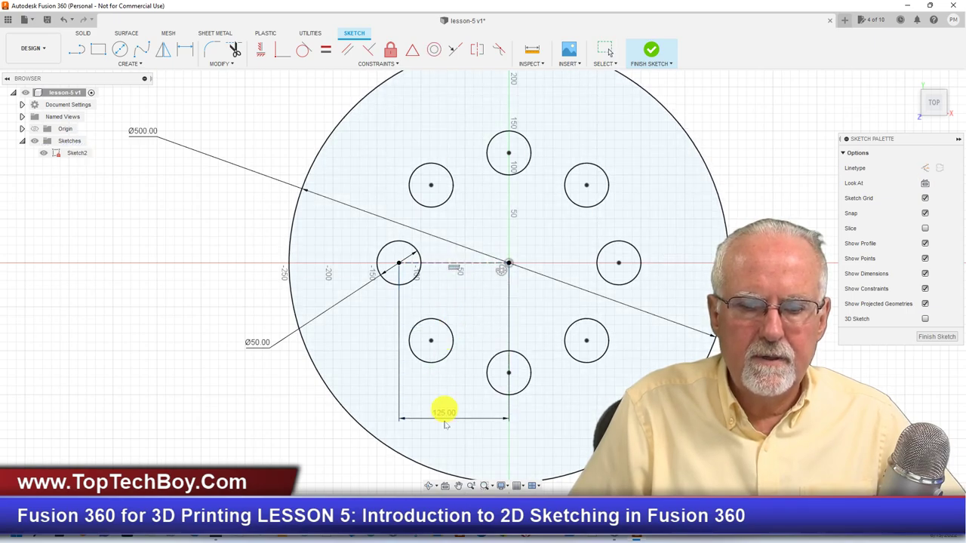
pyautogui.click(446, 440)
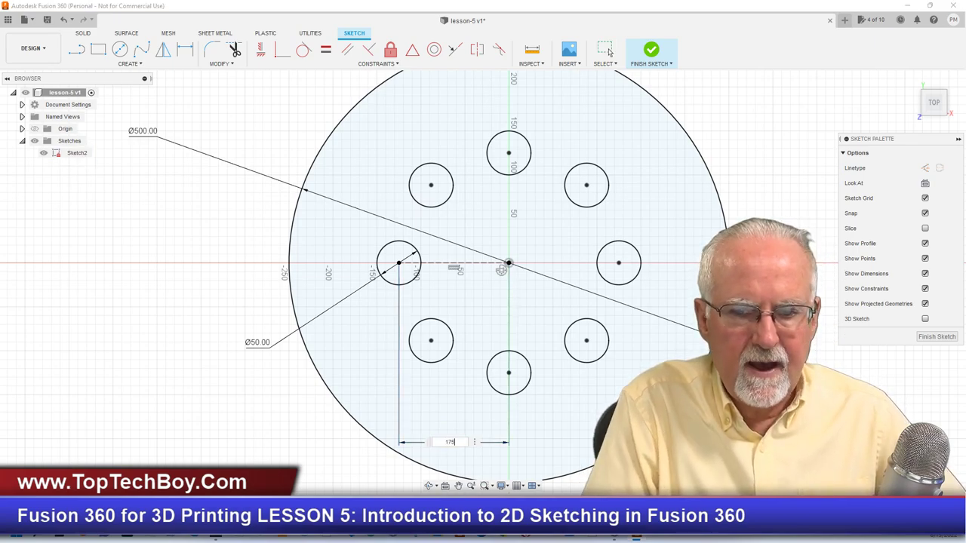
pyautogui.press('Return')
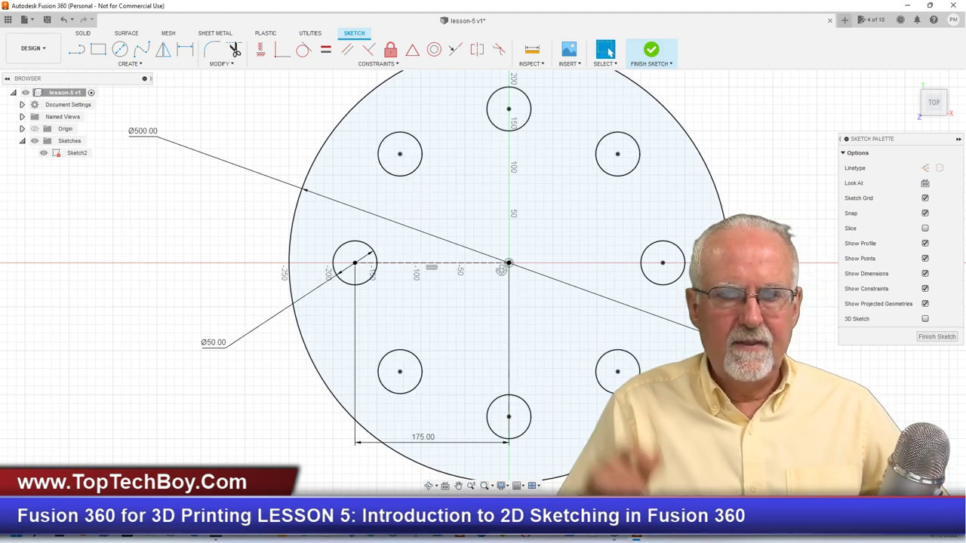
# Finish the sketch and orbit the model to inspect the wider-spaced Ø50 pegs.
pyautogui.click(930, 337)
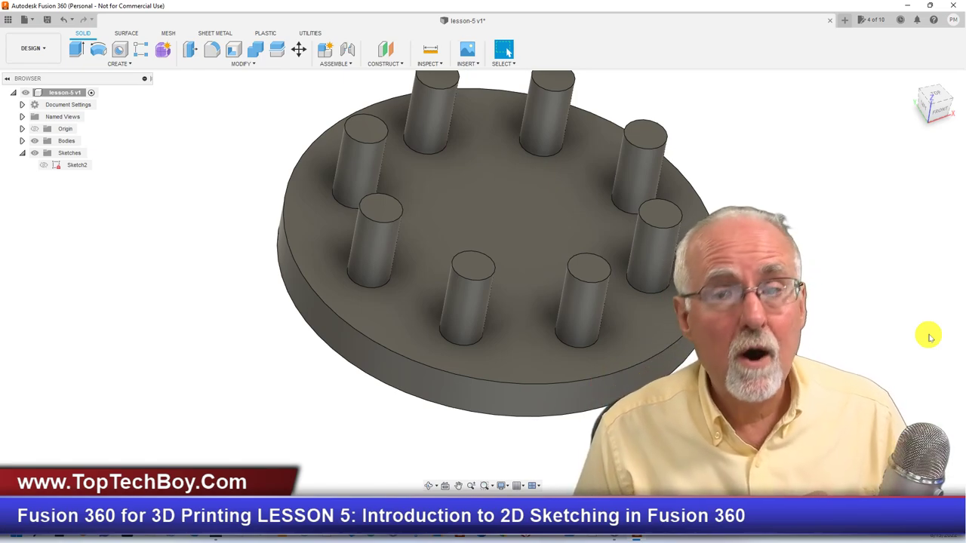
pyautogui.keyDown('shift'); pyautogui.moveTo(930, 337); pyautogui.dragTo(372, 397, button='middle'); pyautogui.keyUp('shift')
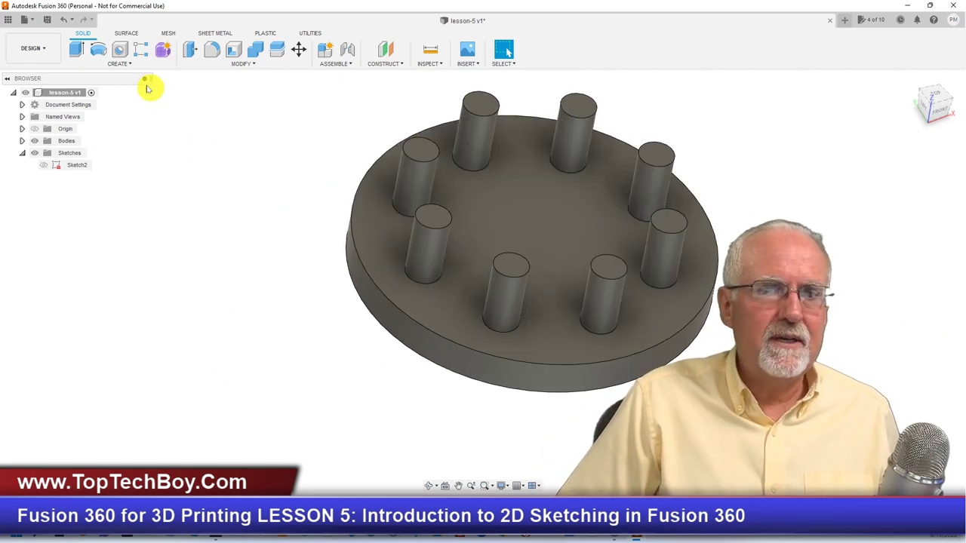
pyautogui.click(131, 65)
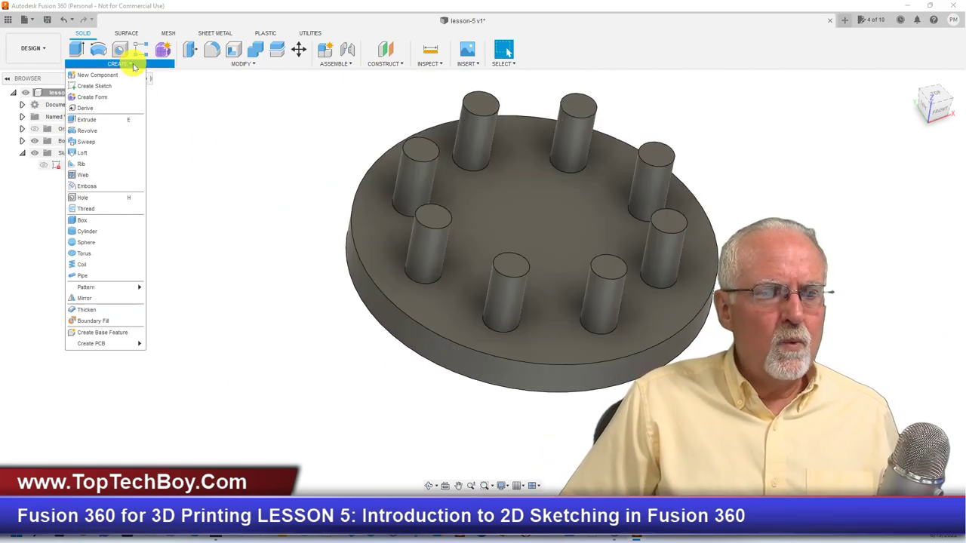